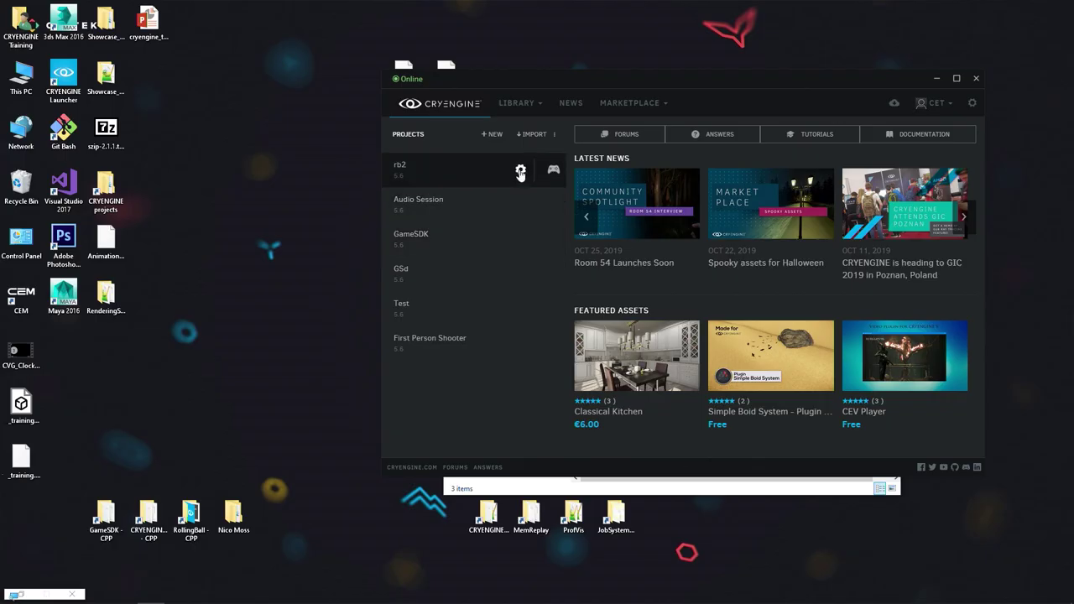
- Generate a Visual Studio 2017 Win64 solution from rb2's Game.cryproject
click(521, 172)
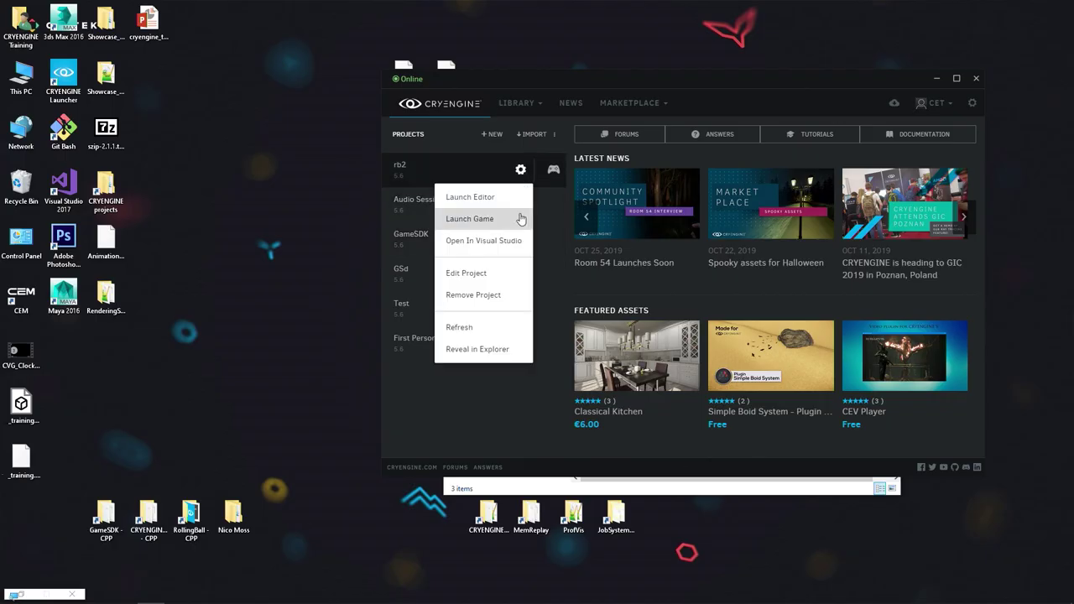
click(493, 347)
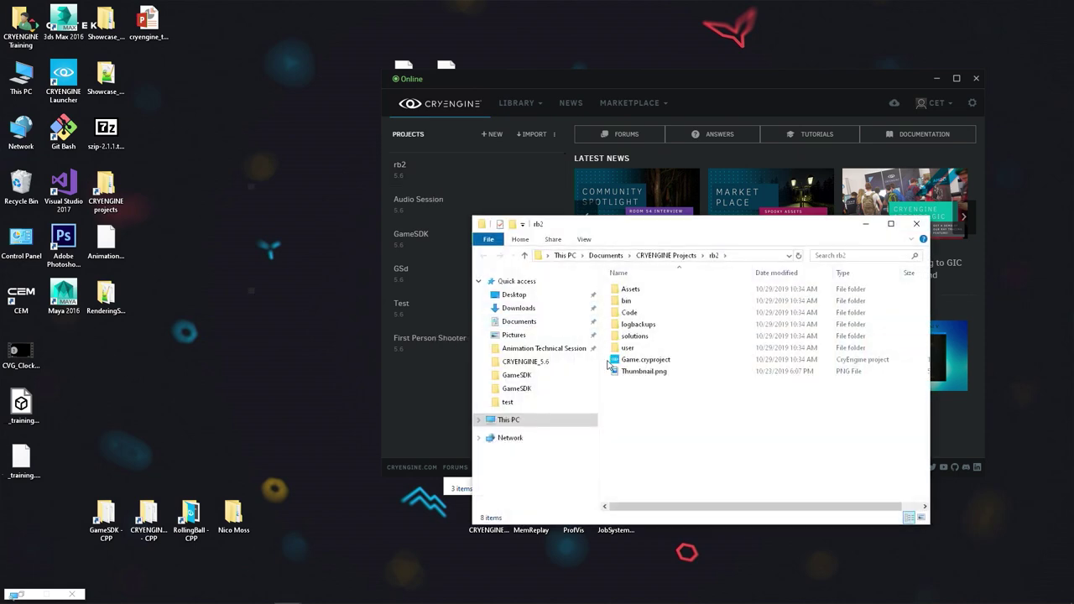
click(637, 361)
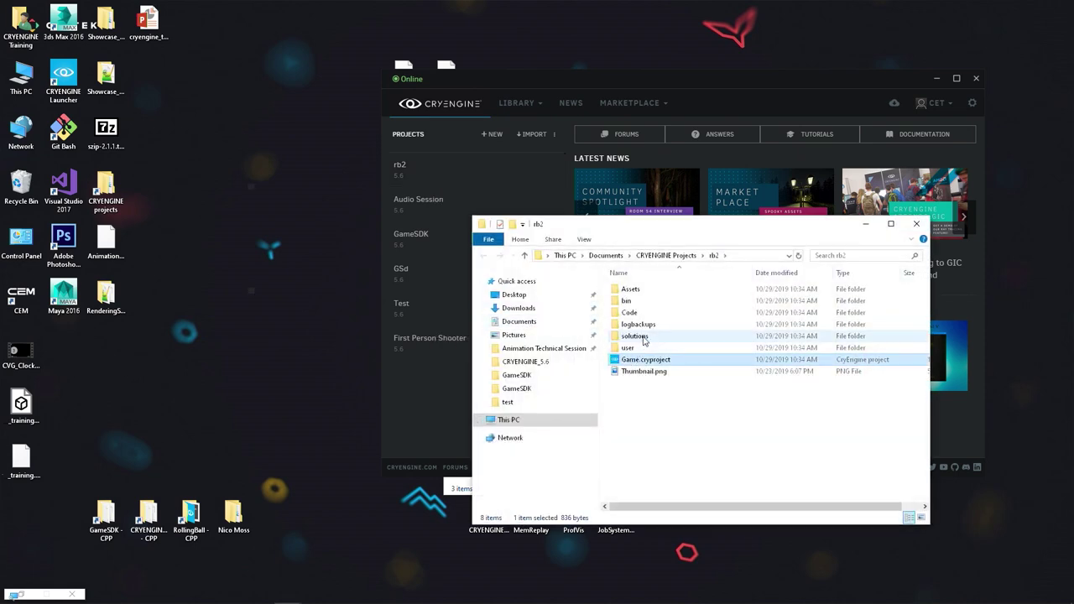
right_click(679, 360)
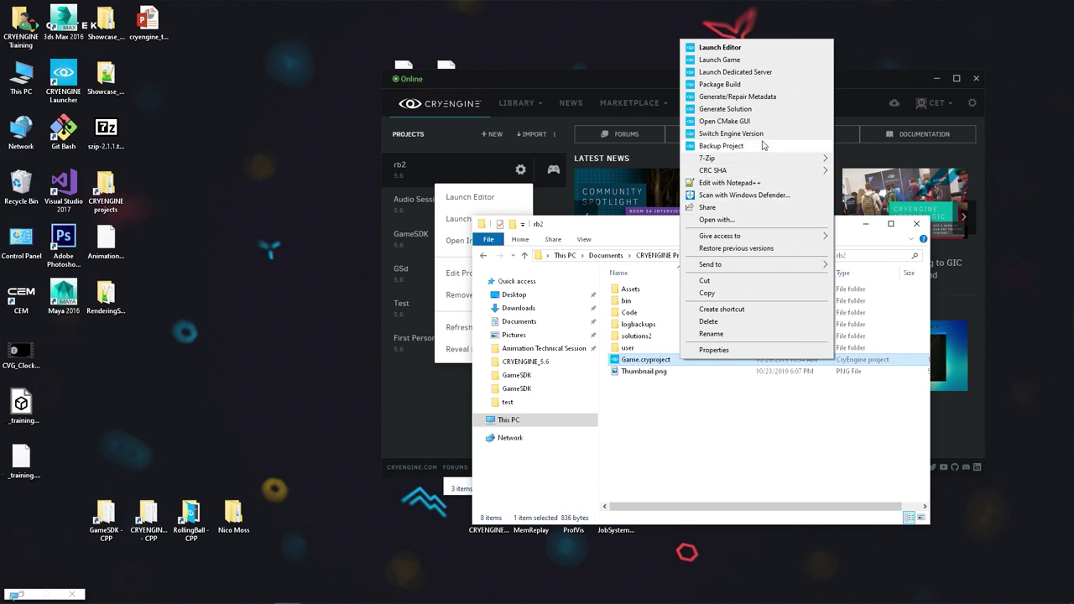
click(755, 109)
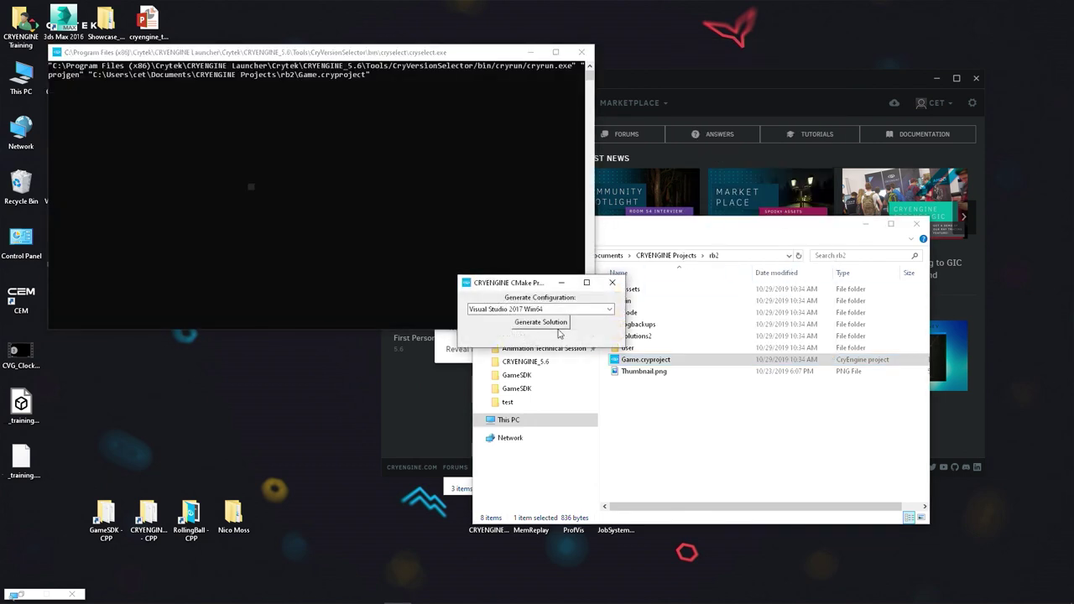
click(553, 324)
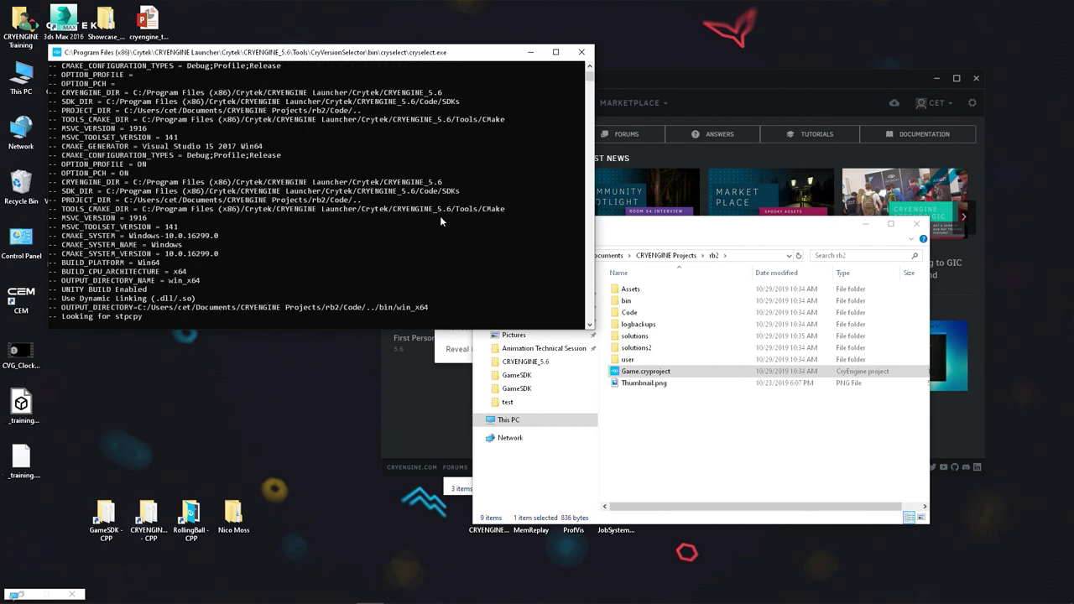
- Open Game.sln from rb2's solutions\win64 folder
double_click(651, 338)
click(645, 290)
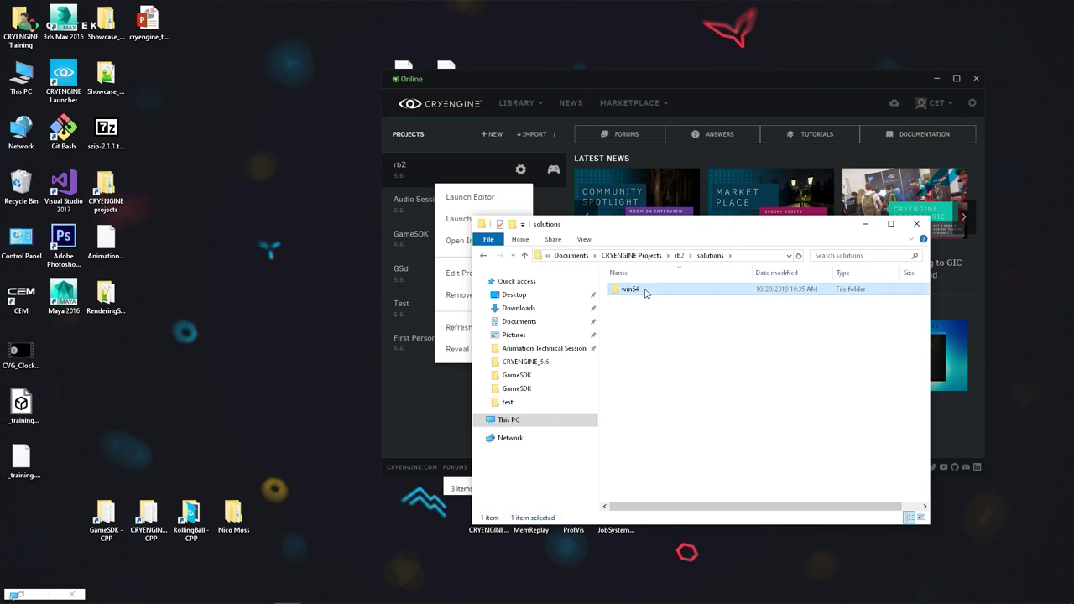
double_click(644, 290)
click(649, 421)
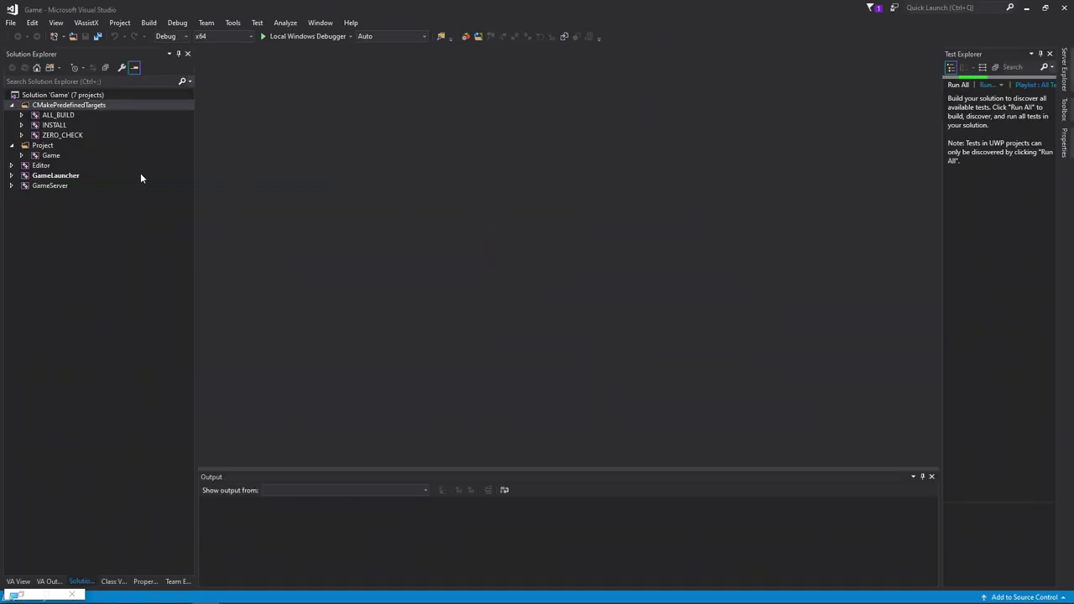
- Make Editor the startup project and launch Sandbox with the Local Windows Debugger
click(62, 165)
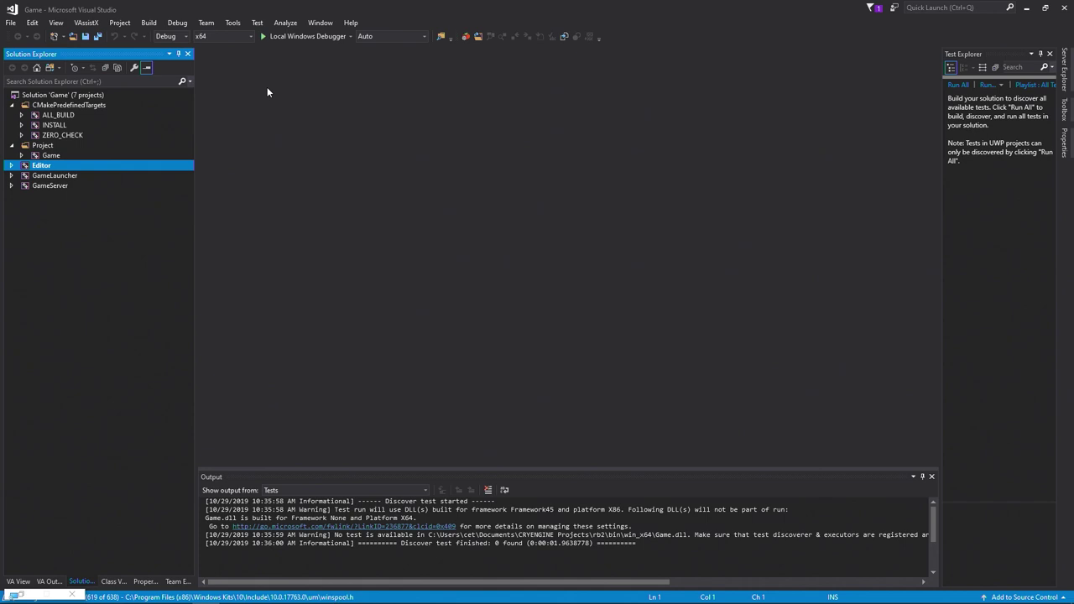
click(310, 24)
click(309, 32)
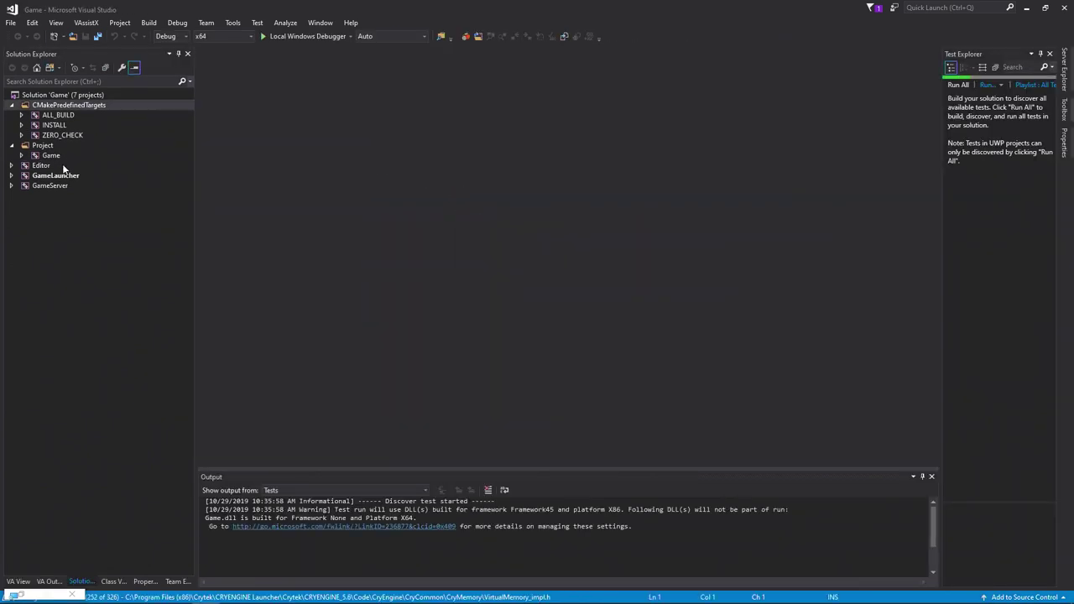
click(63, 167)
right_click(63, 167)
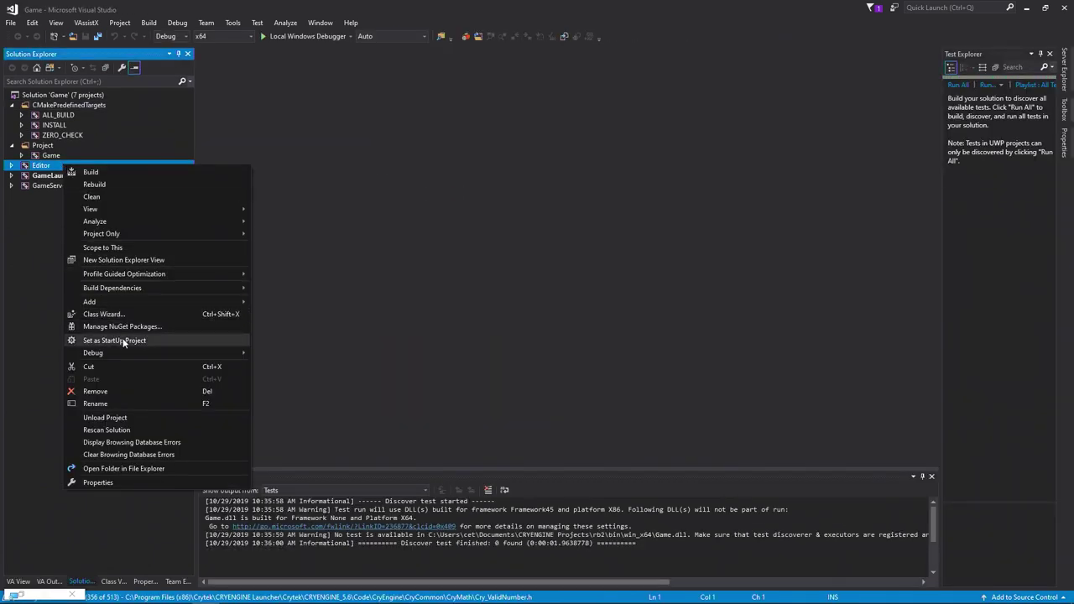
click(121, 341)
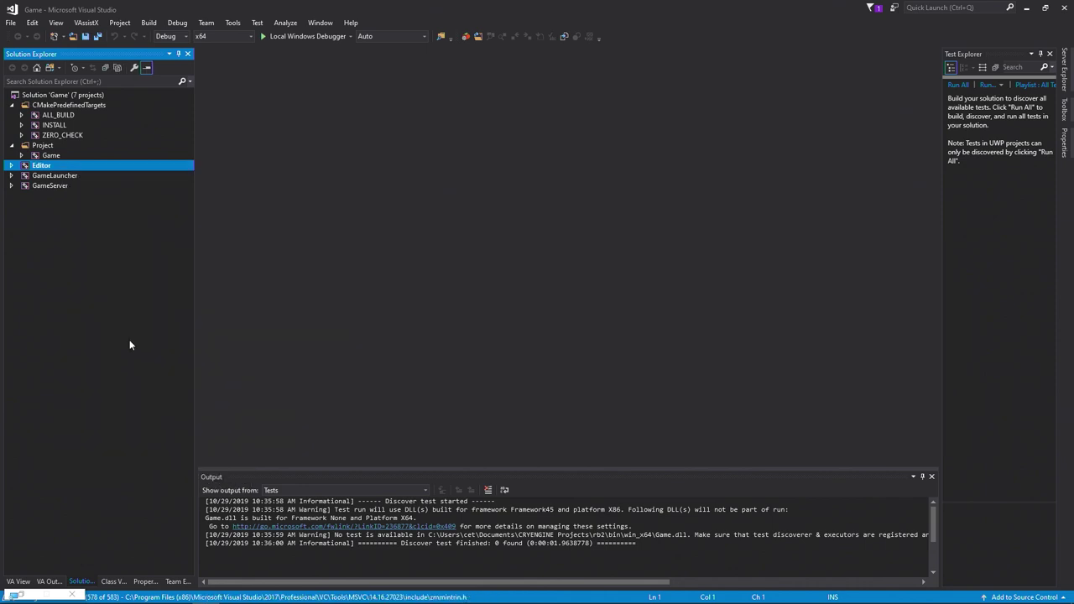
click(320, 23)
click(312, 10)
click(308, 40)
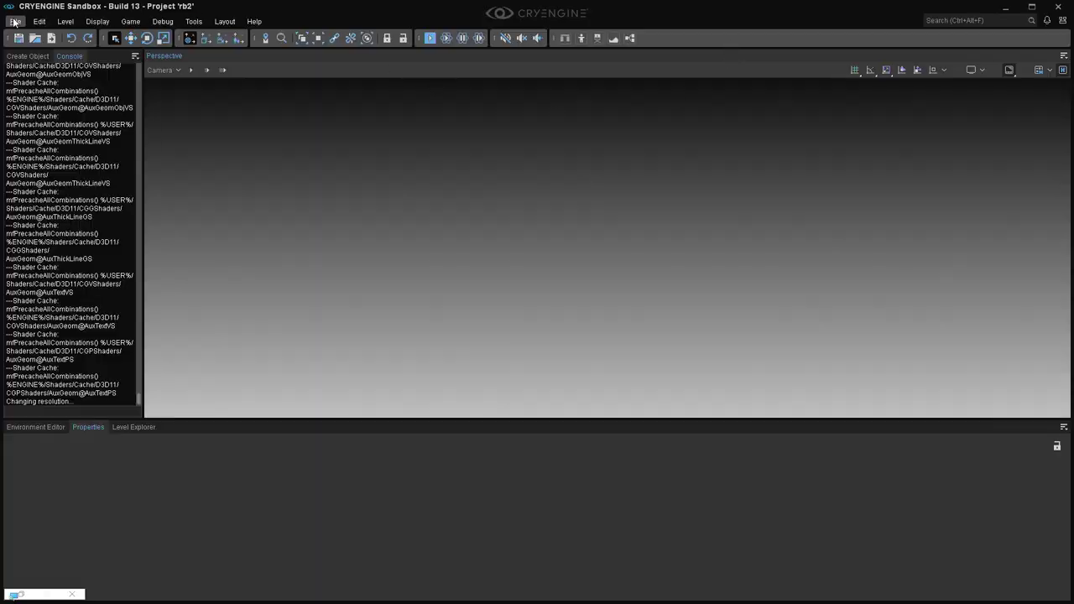
- Load example.level from recent files and briefly test it in game mode
click(15, 21)
mouse_move(131, 148)
click(192, 144)
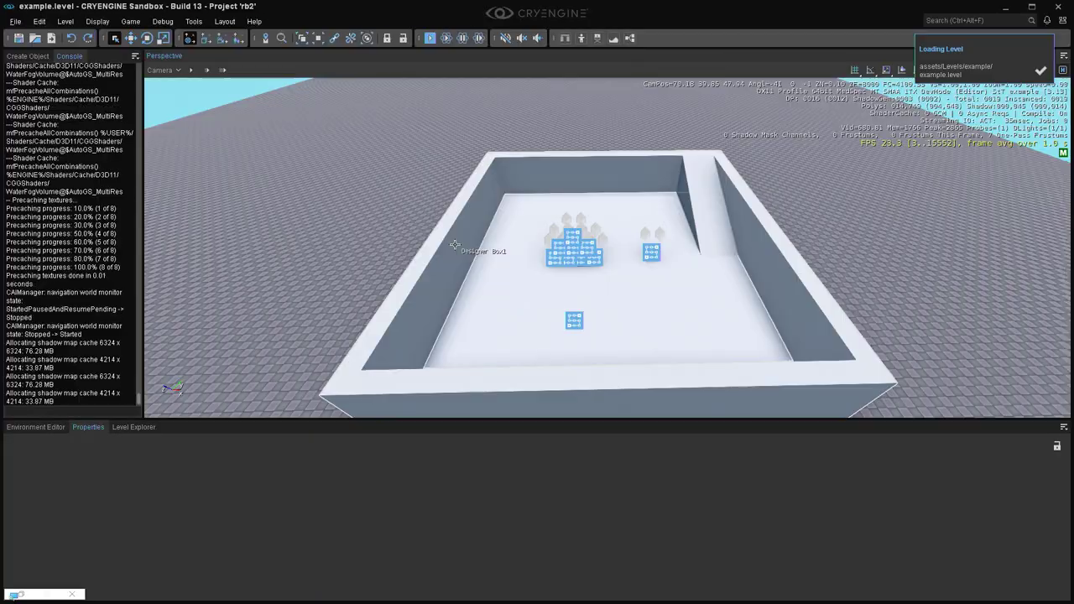
key(ctrl+g)
key(Escape)
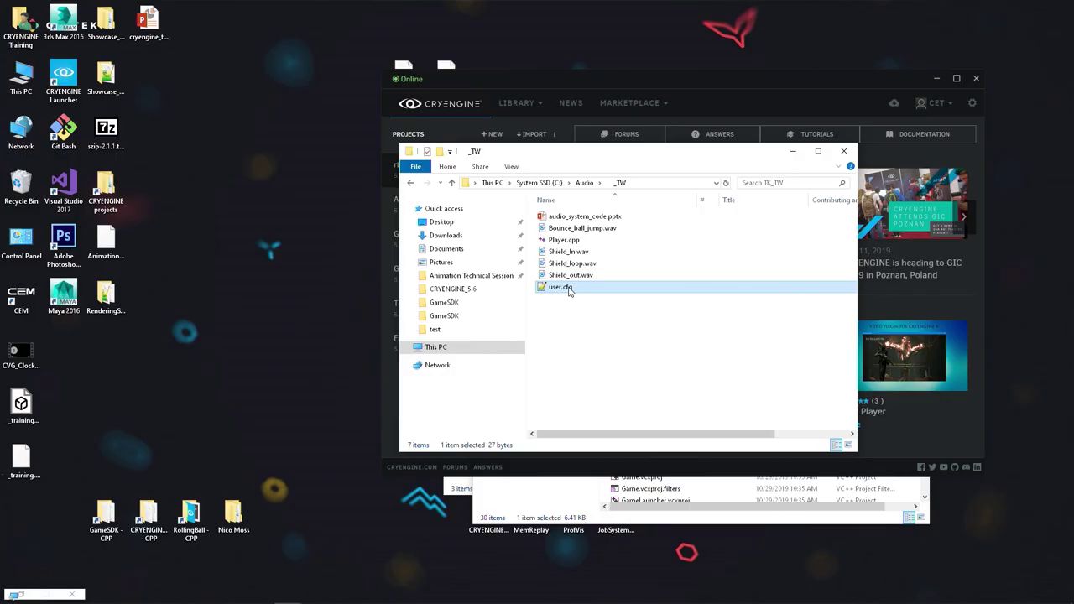
double_click(568, 289)
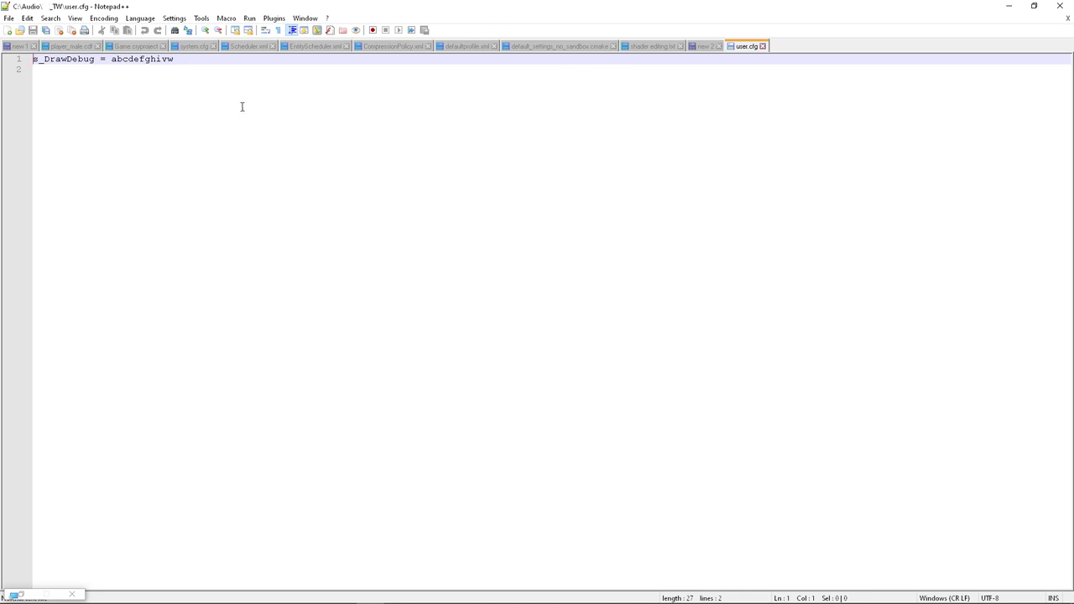
ctrl+scroll(324, 93, up, 3)
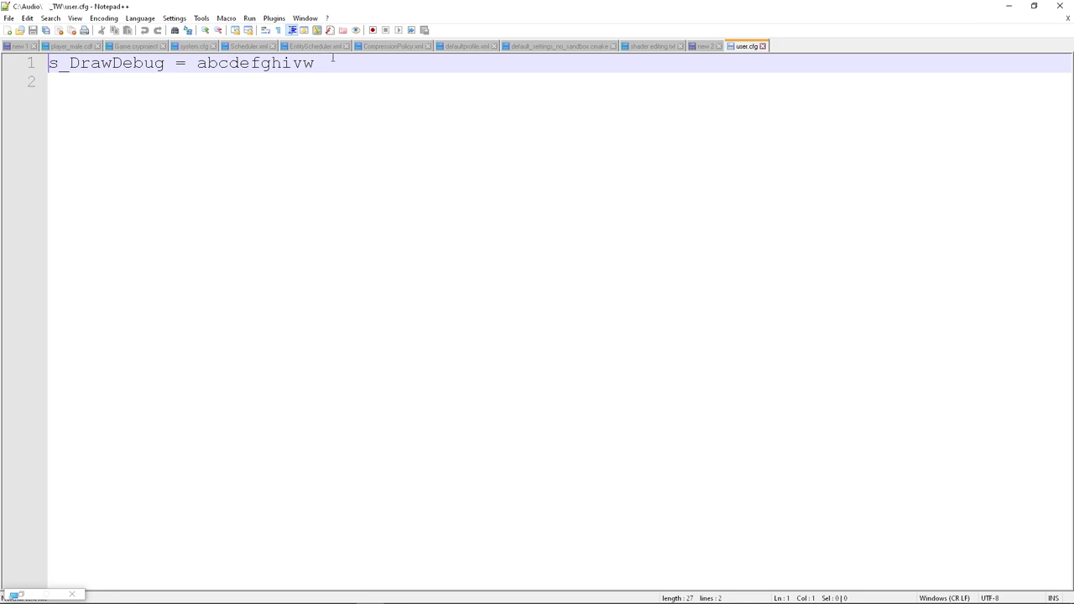
click(1007, 7)
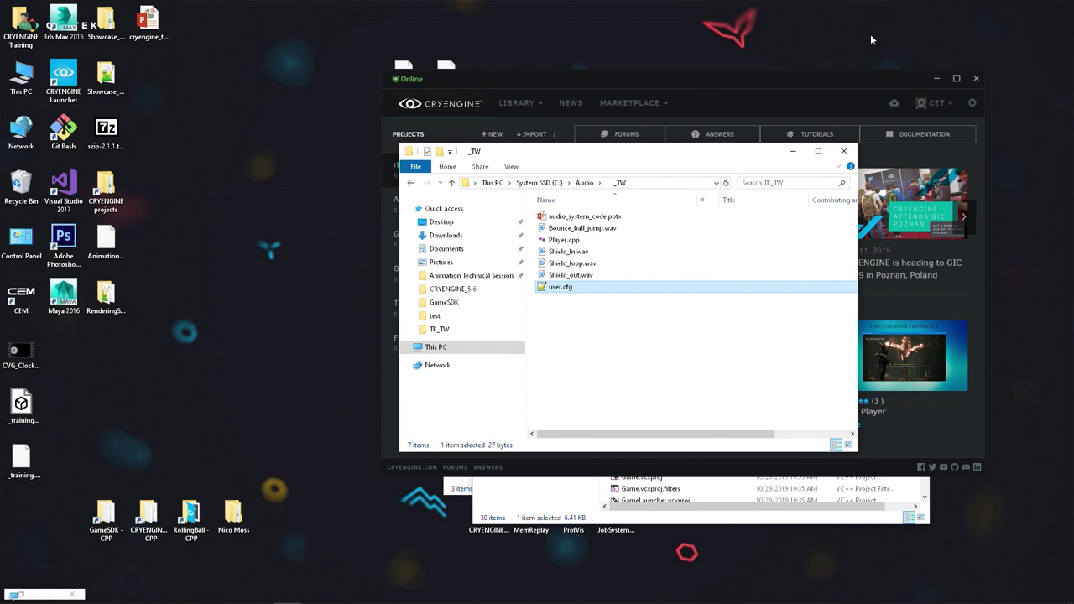
- Paste user.cfg from the _TW folder into the rb2 project folder
drag(689, 162, 476, 61)
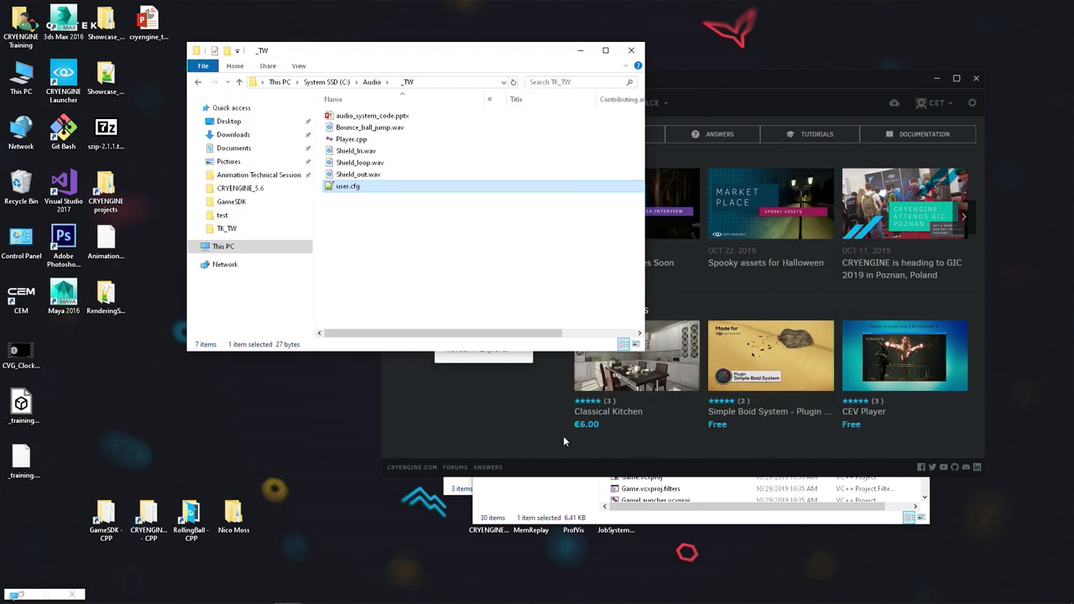
click(564, 499)
click(682, 251)
key(ctrl+v)
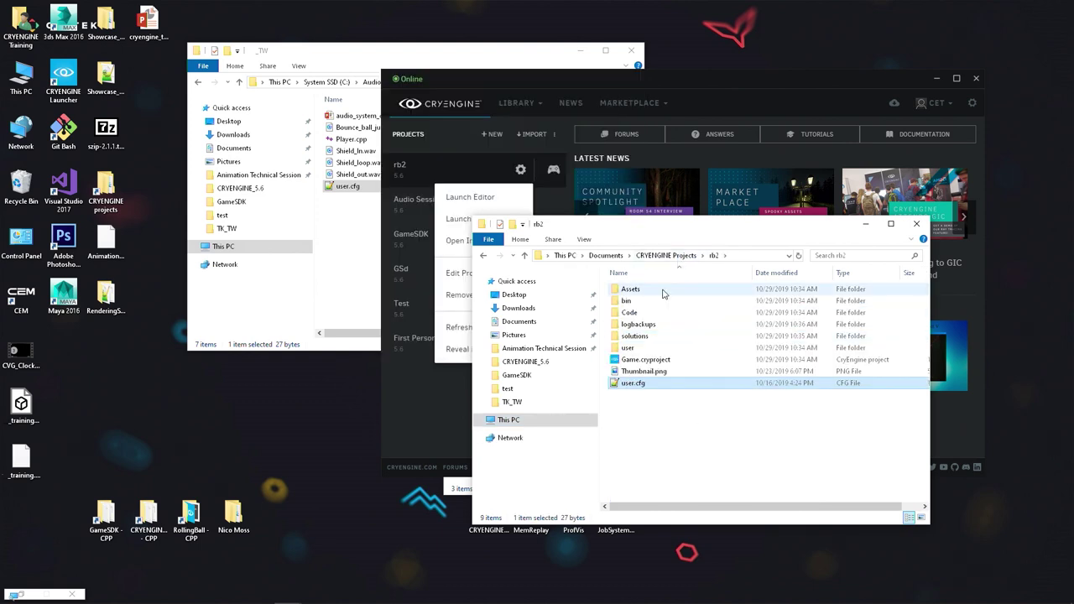
- Browse rb2's Assets\Audio\sdlmixer\ace folder, then return to Visual Studio's Game solution
double_click(662, 290)
double_click(658, 300)
double_click(635, 289)
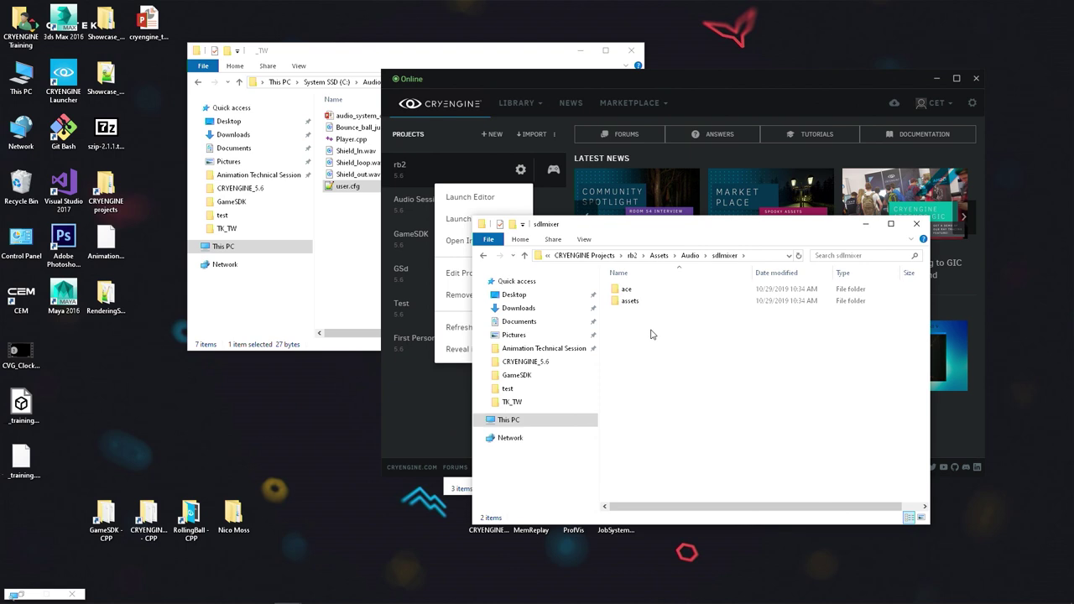
double_click(629, 290)
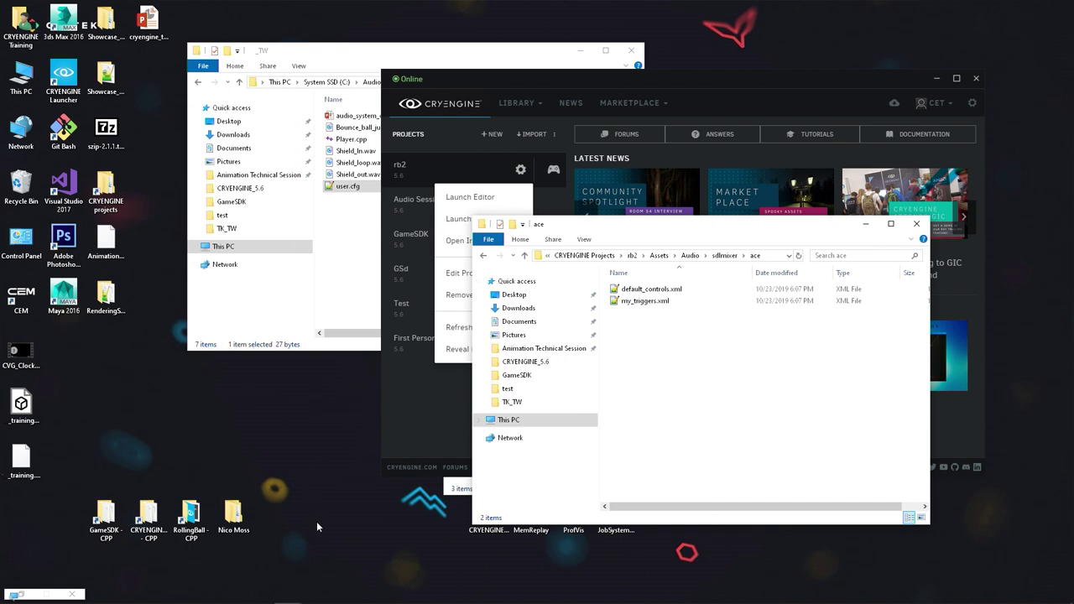
mouse_move(287, 599)
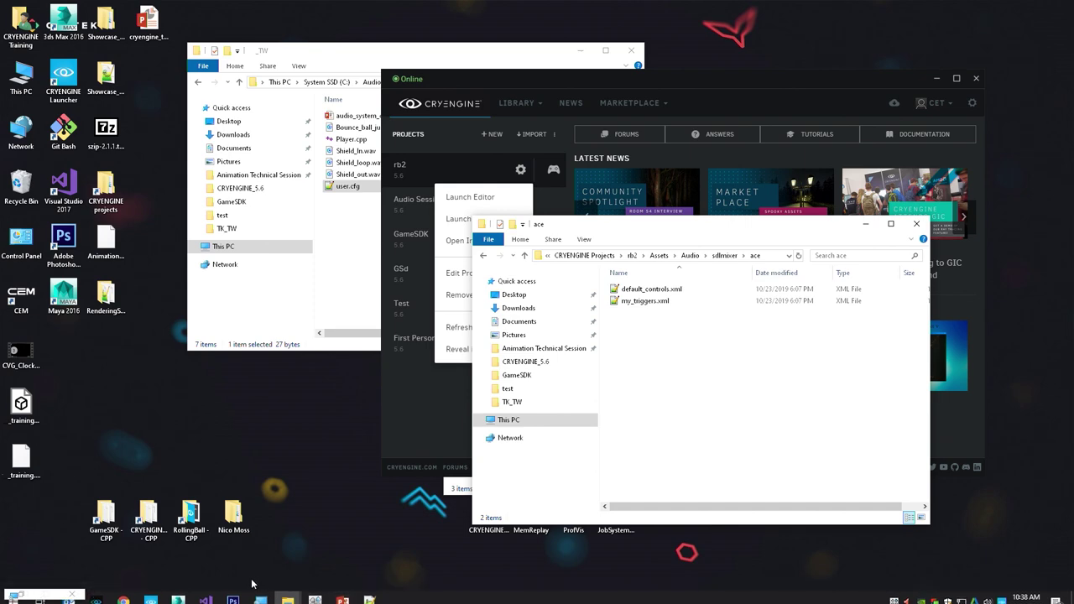
click(206, 595)
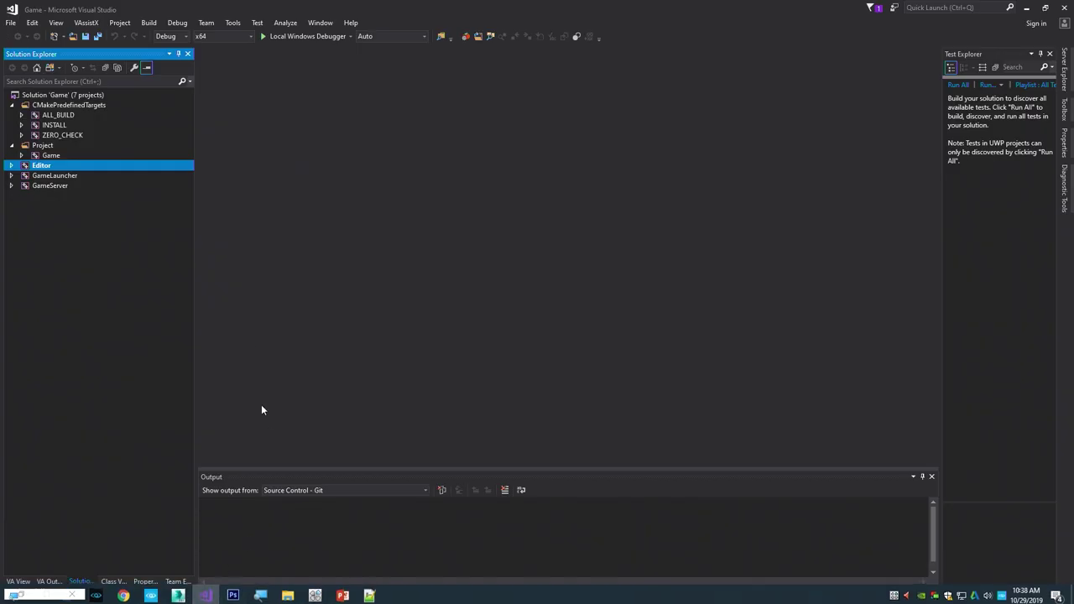
- Launch rb2's Sandbox under the Local Windows Debugger to show the SDL Mixer audio overlay
click(307, 38)
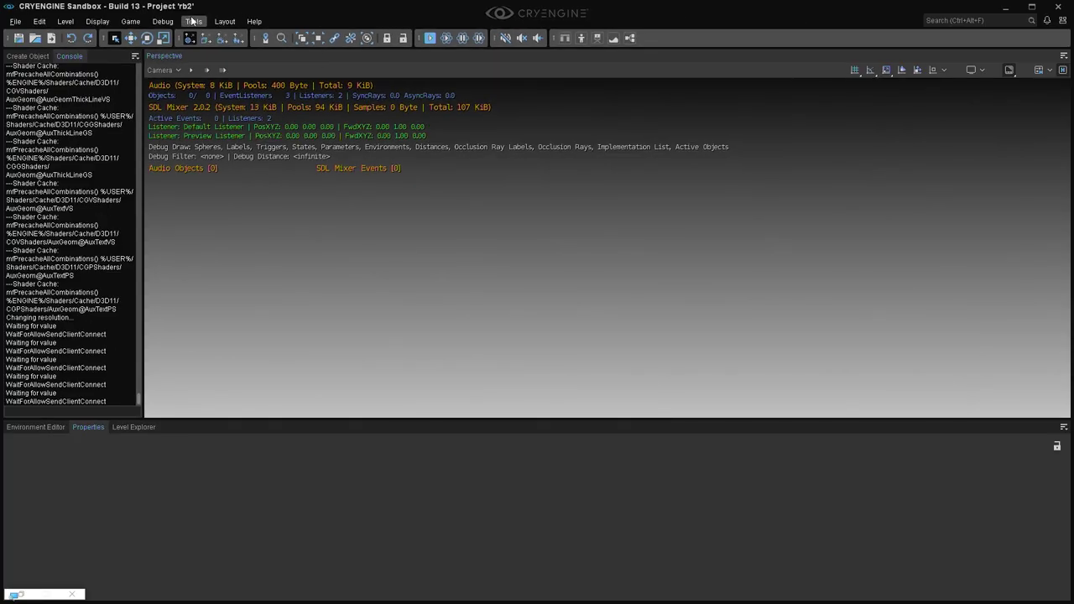
- In the Audio Controls Editor, add a library named jump and save the controls
click(93, 38)
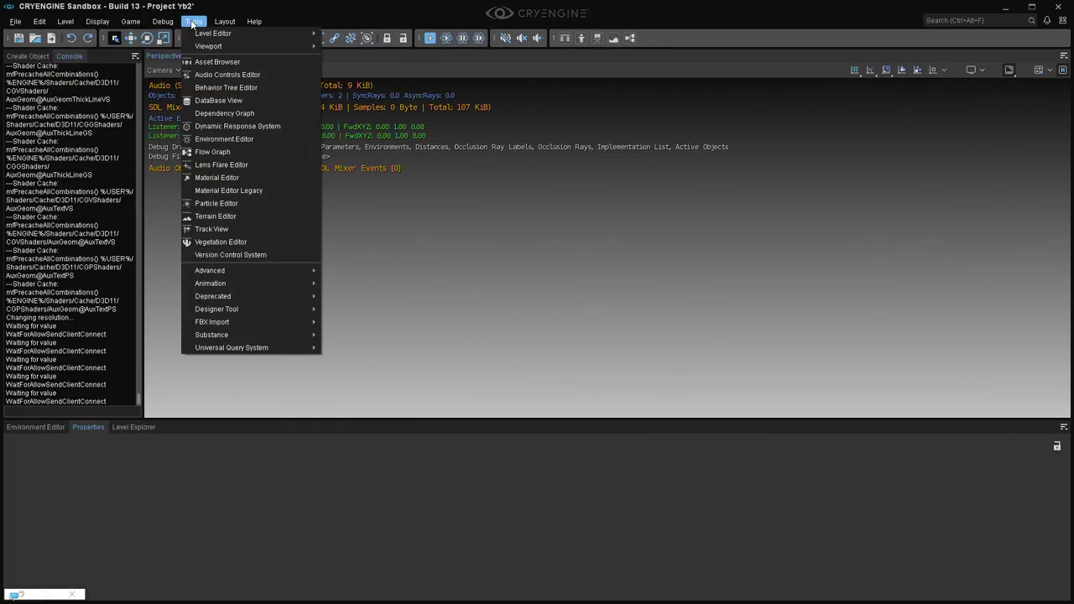
click(252, 75)
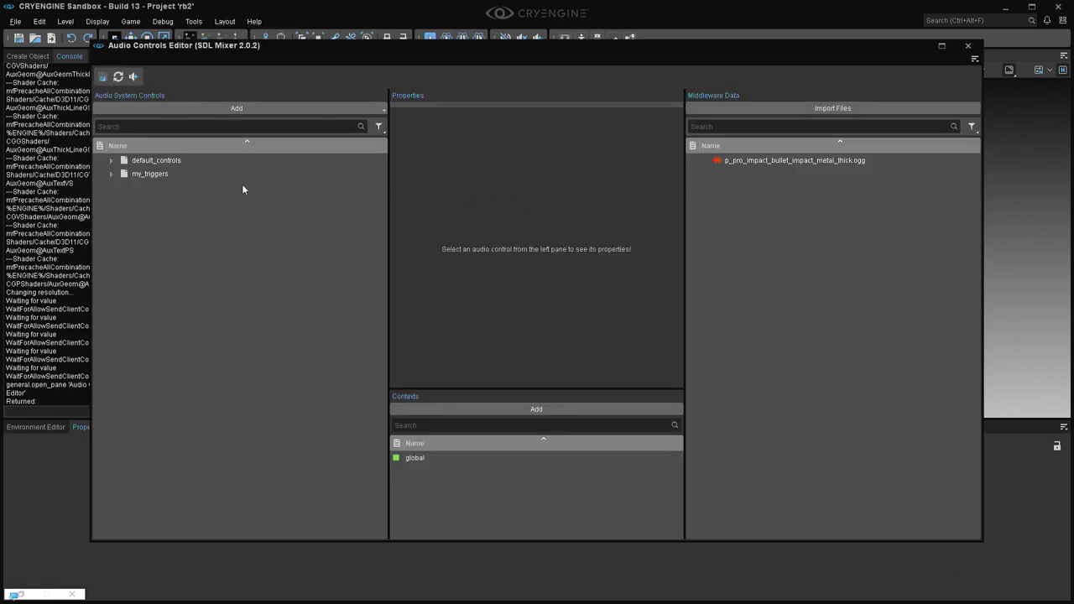
click(154, 162)
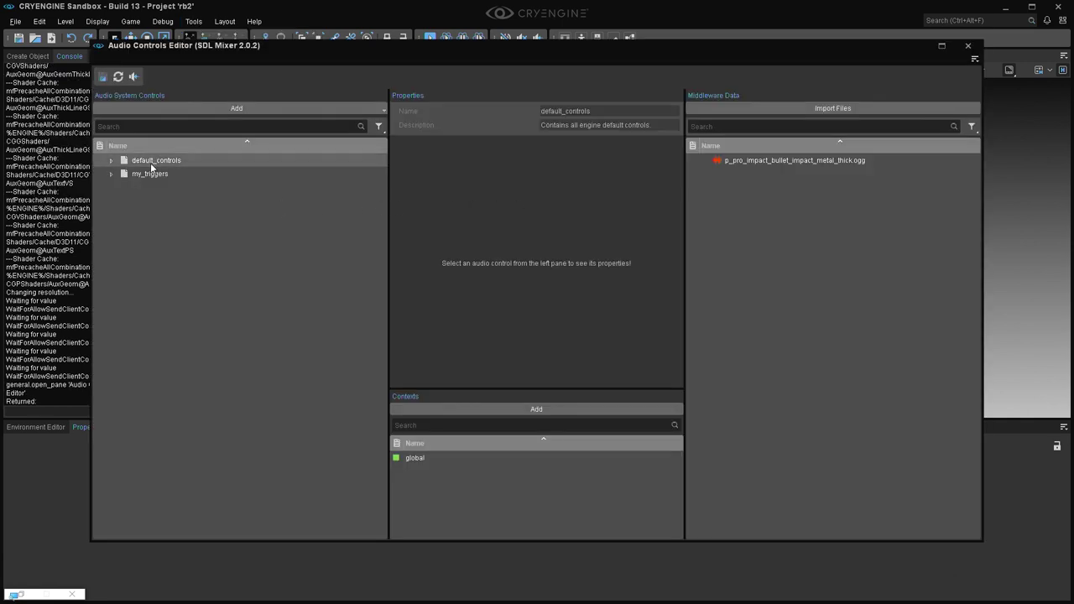
click(275, 107)
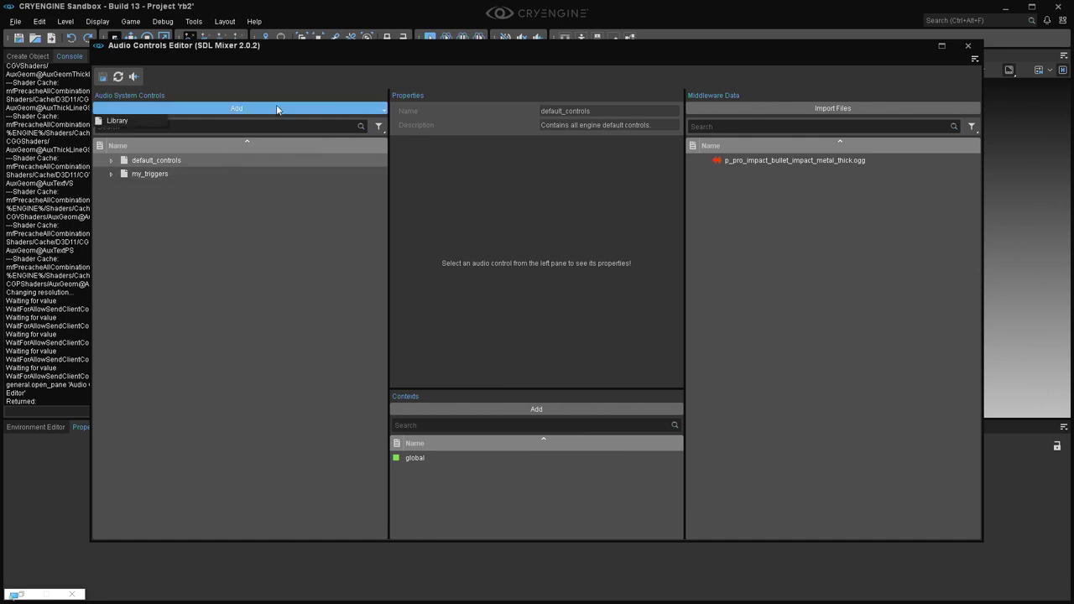
click(139, 120)
text(jump)
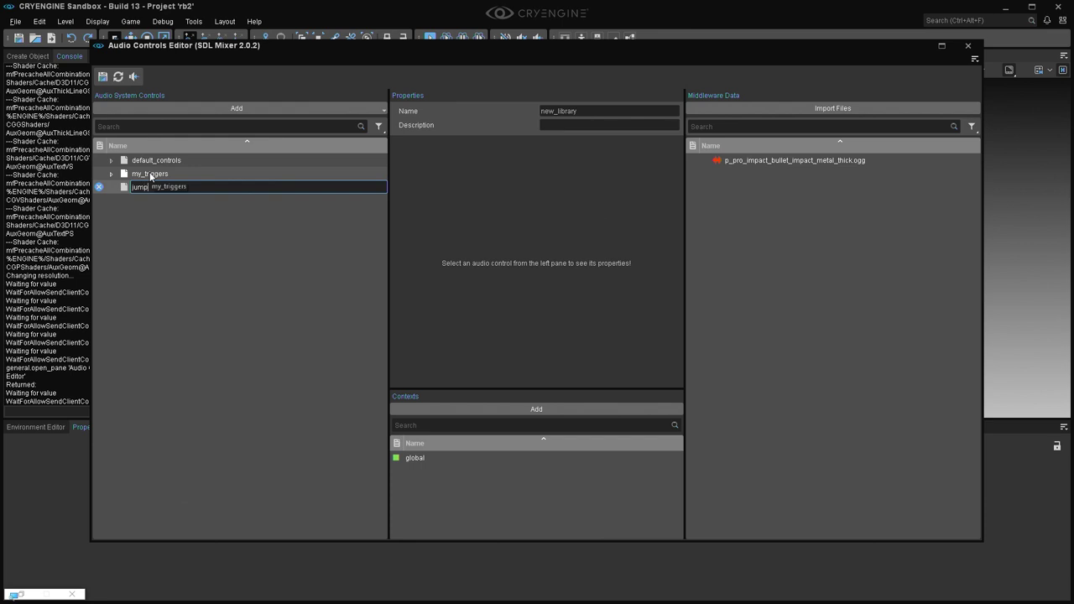
key(Return)
key(ctrl+s)
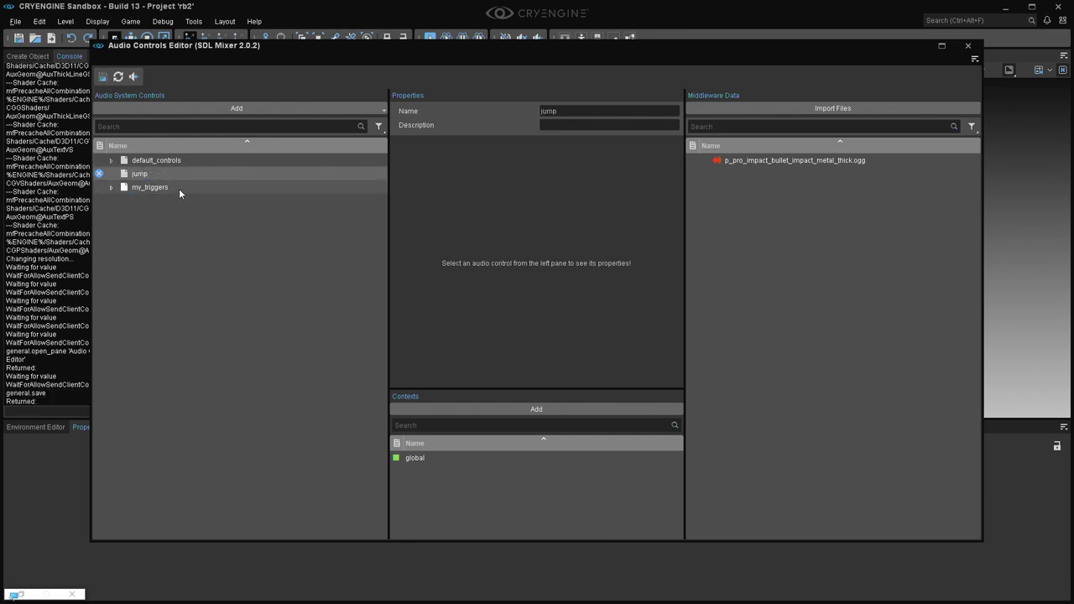
click(457, 594)
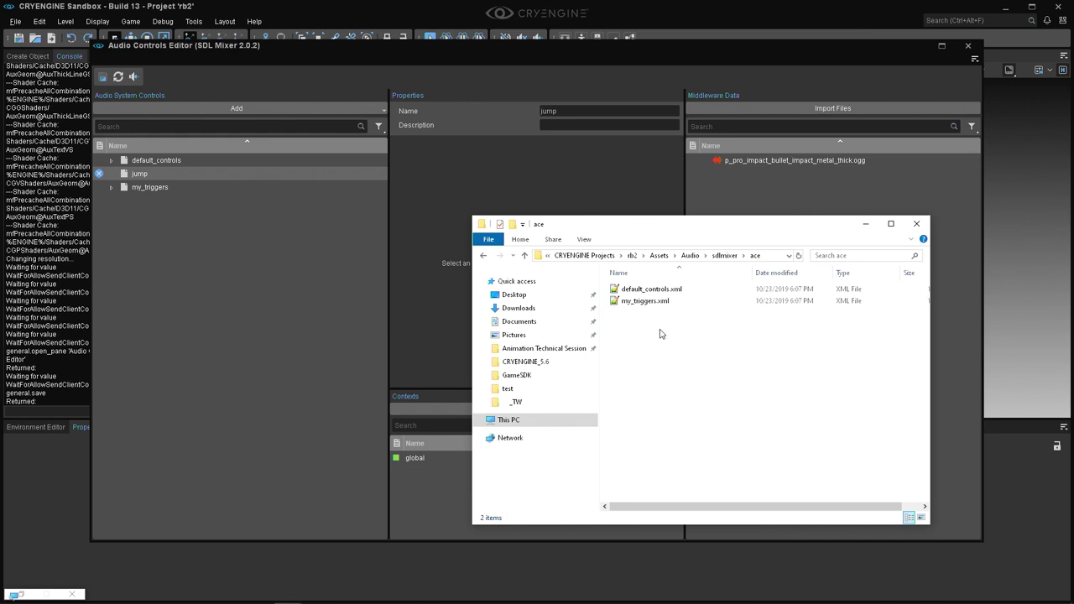
click(778, 189)
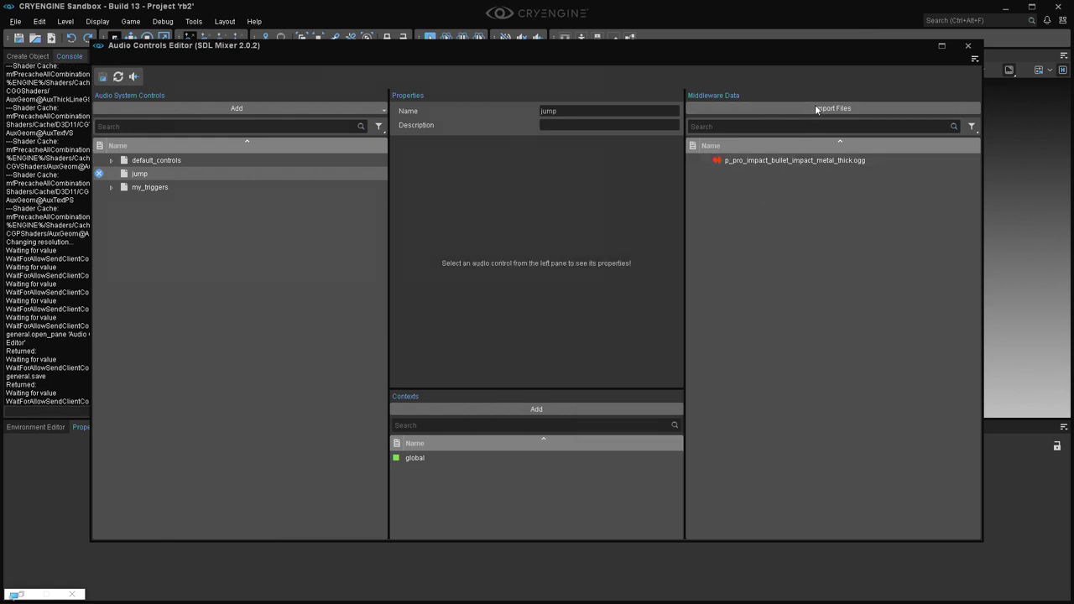
- Import Bounce_ball_jump.wav as a Wave file and drag it into jump as a trigger
click(815, 108)
click(584, 305)
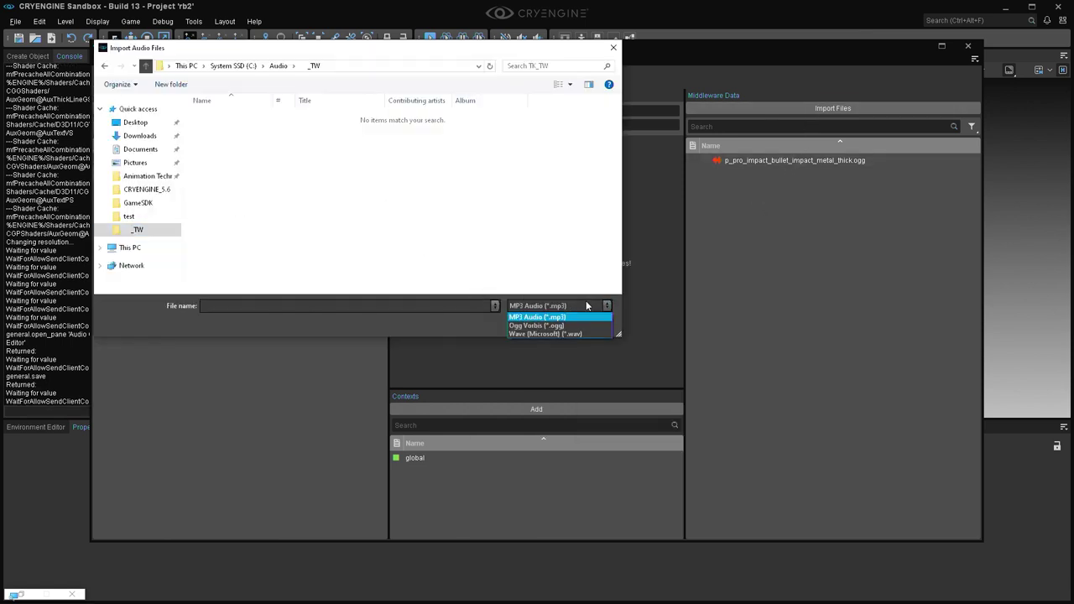
click(577, 334)
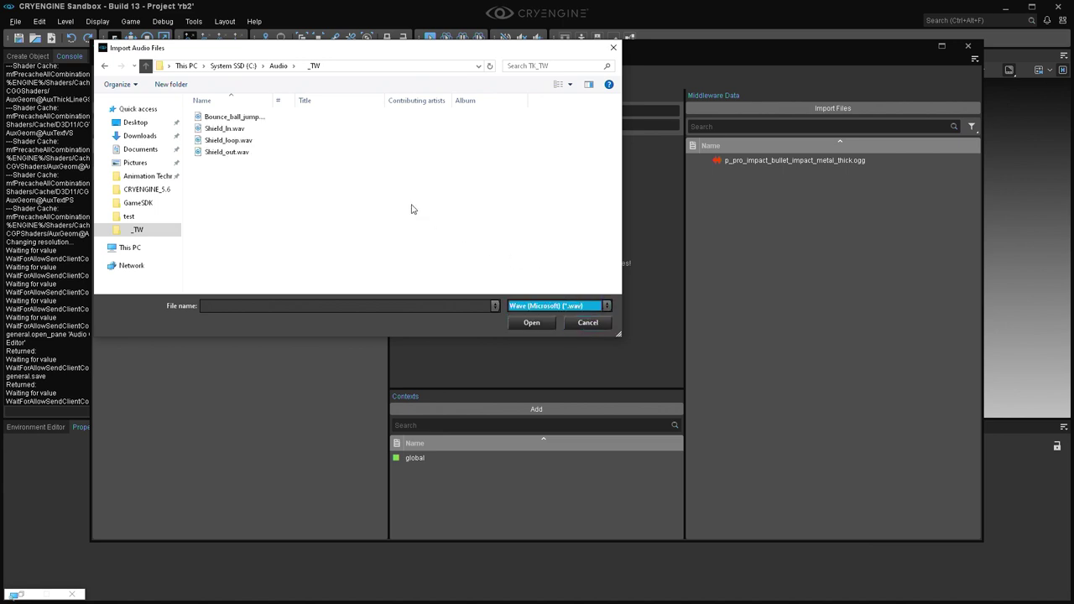
drag(270, 99, 361, 121)
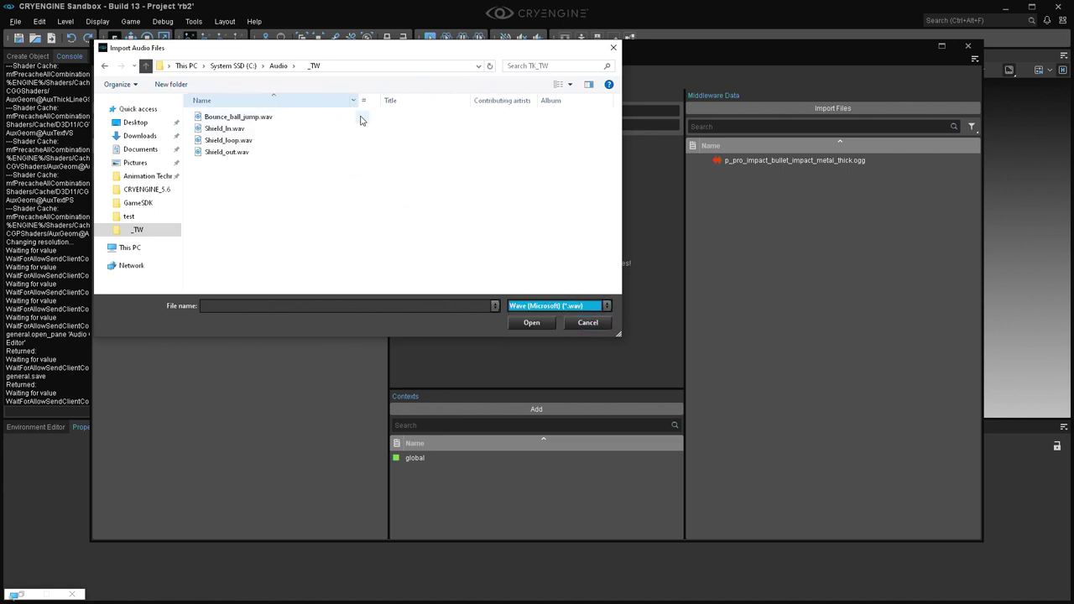
click(250, 117)
click(531, 322)
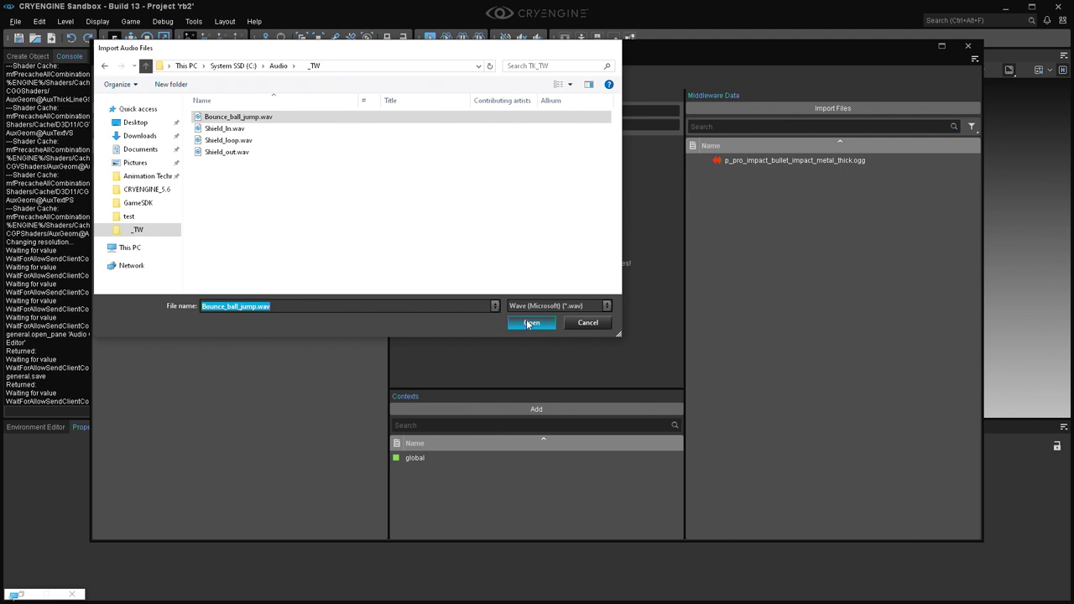
drag(585, 216, 743, 280)
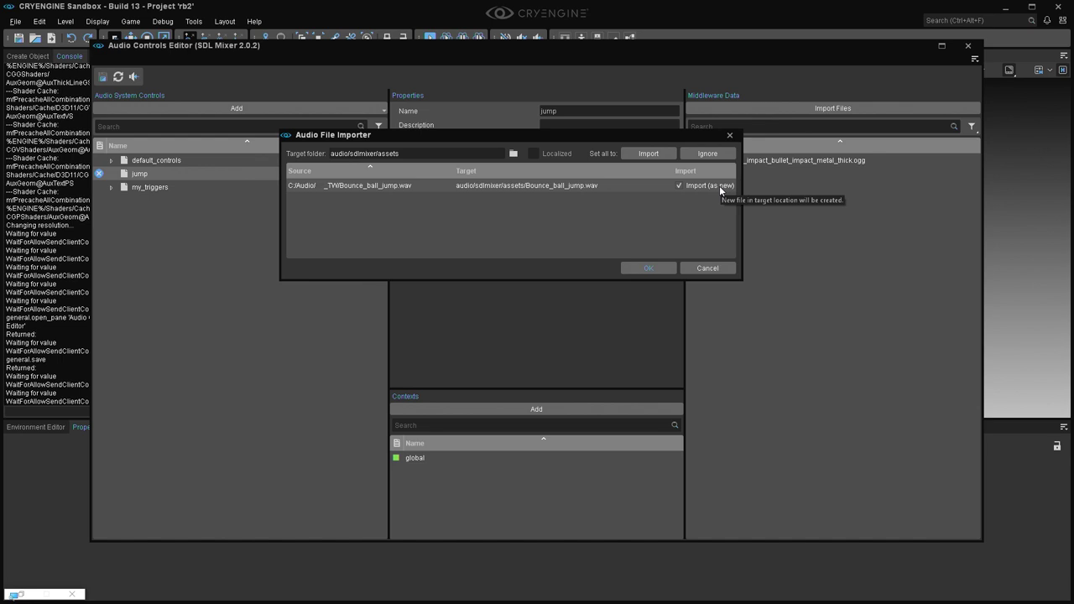
drag(653, 139, 578, 177)
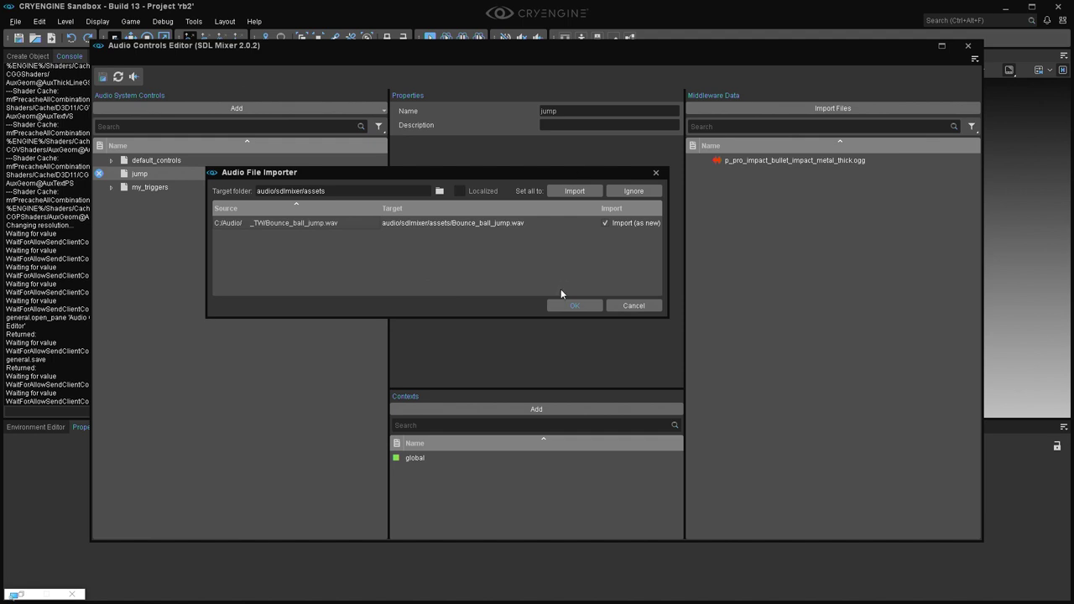
click(574, 306)
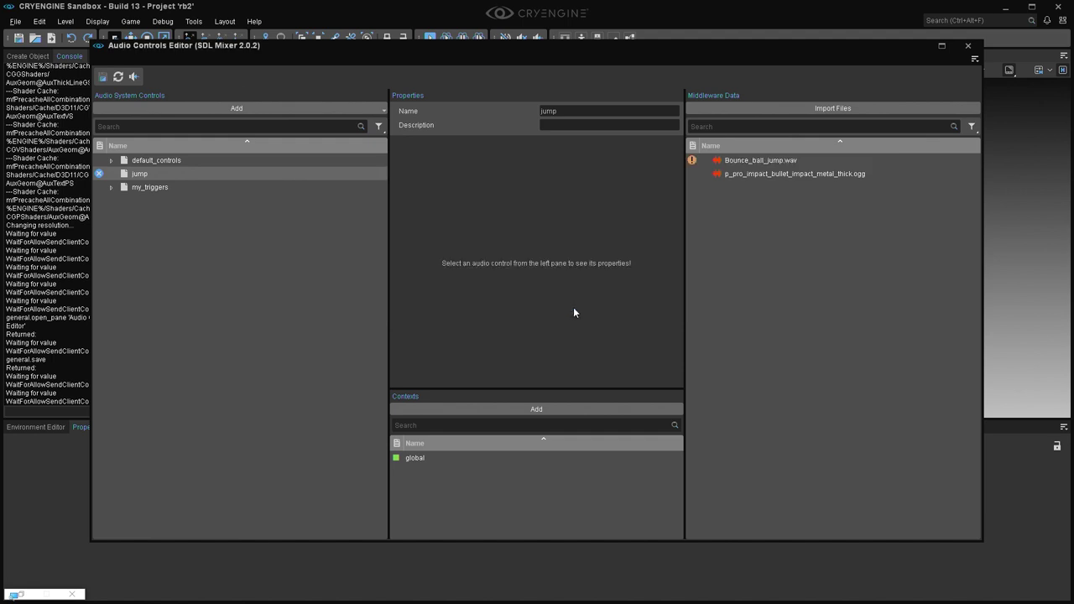
click(761, 157)
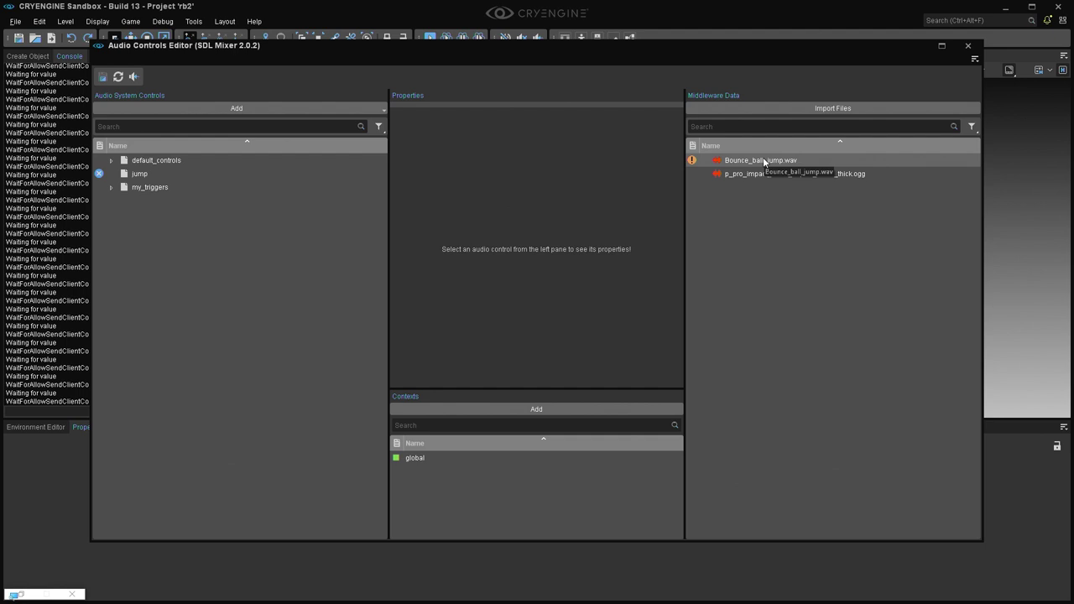
drag(762, 158, 134, 178)
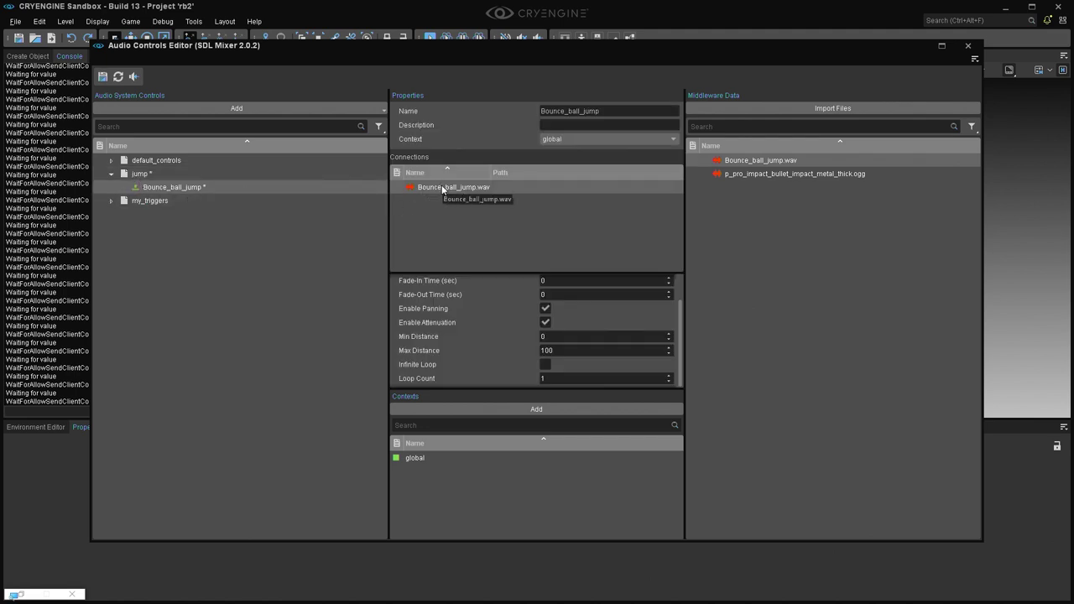
- Connect the metal impact .ogg to Bounce_ball_jump, then delete that connection again
drag(750, 173, 570, 210)
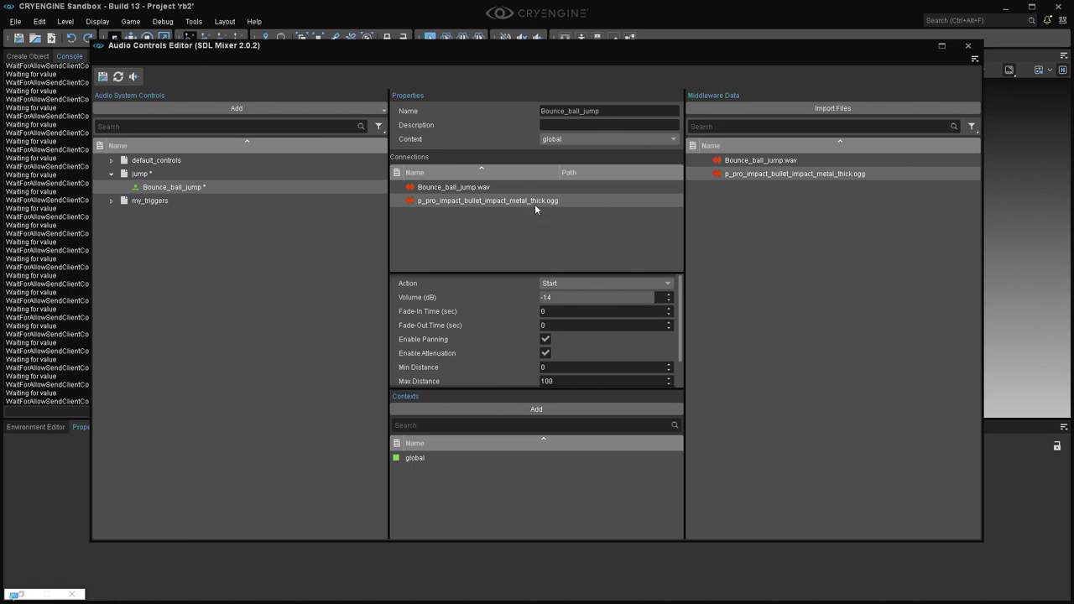
click(567, 285)
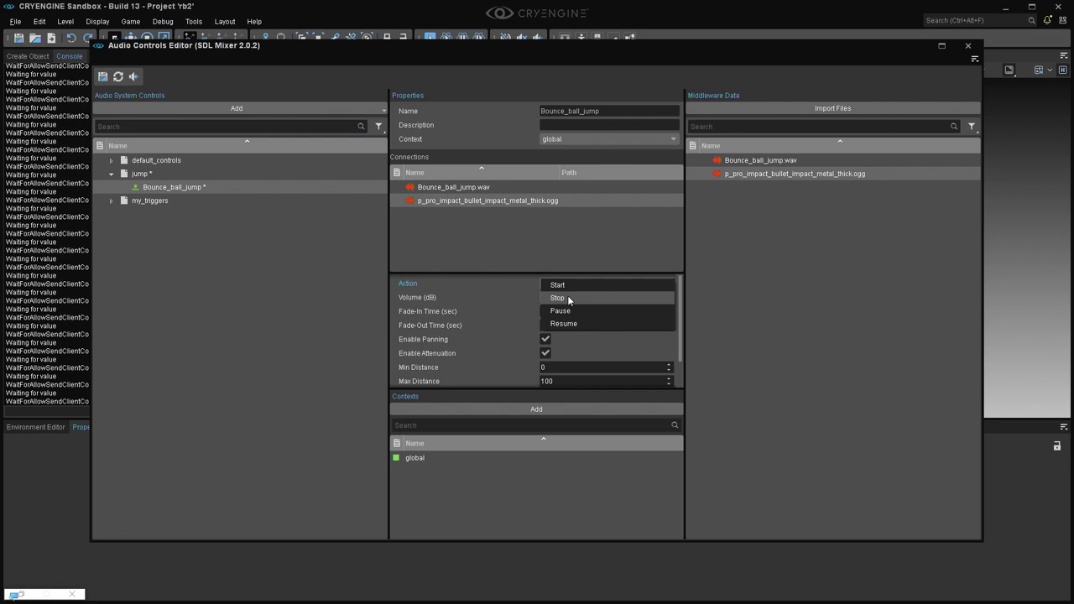
click(547, 202)
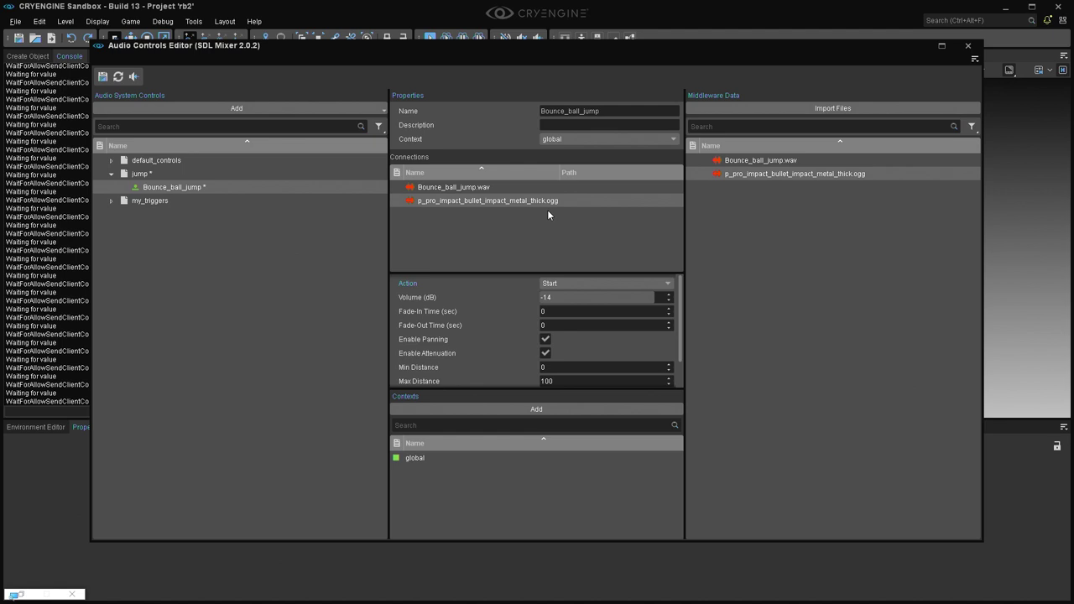
key(Delete)
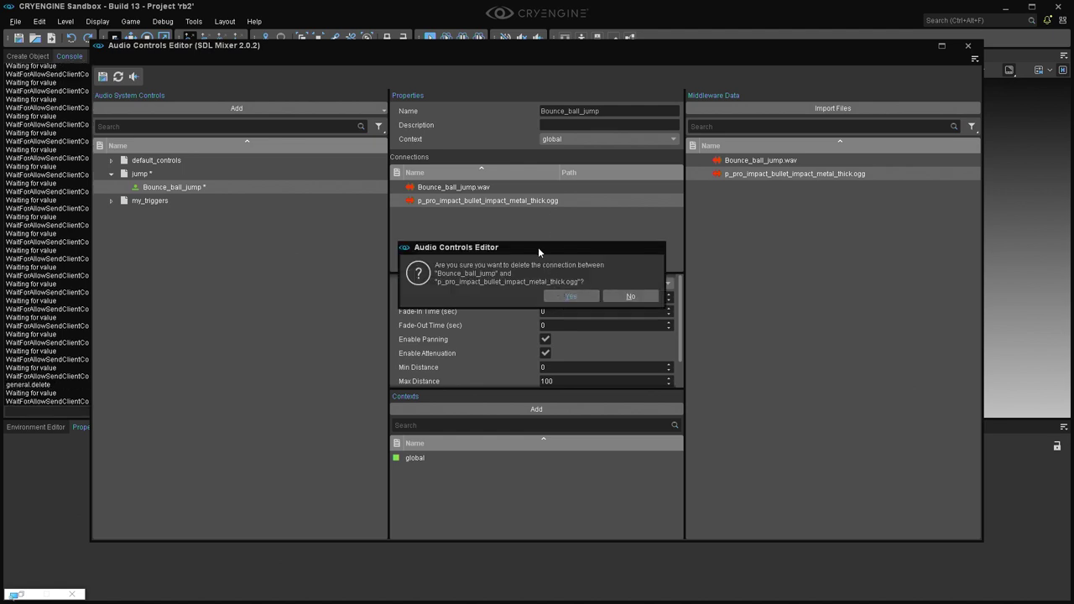
click(555, 297)
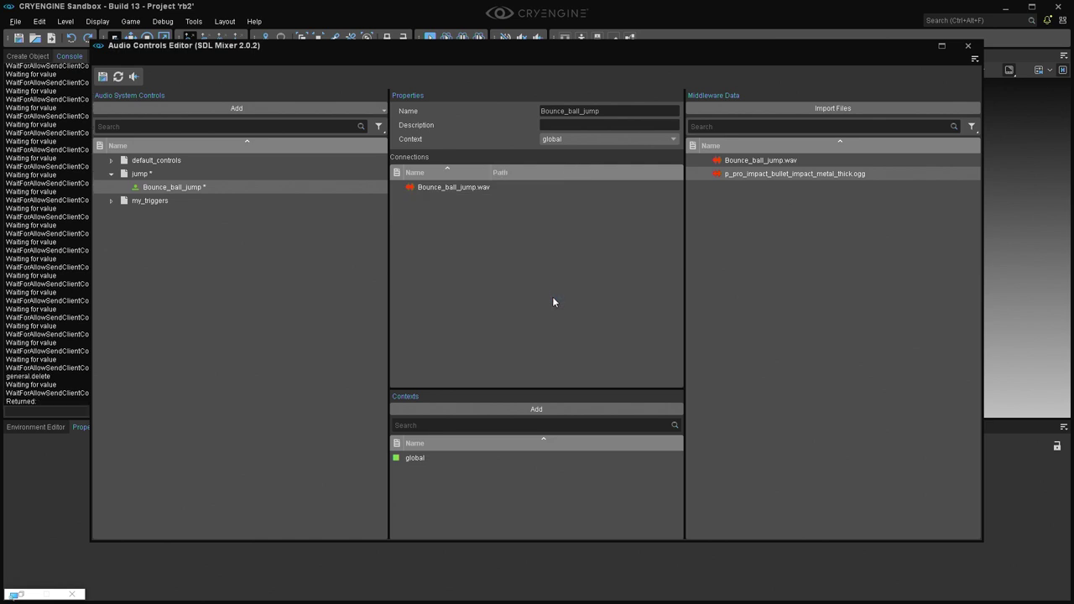
- Raise the Bounce_ball_jump.wav connection volume from -14 to 0 dB and save
click(466, 187)
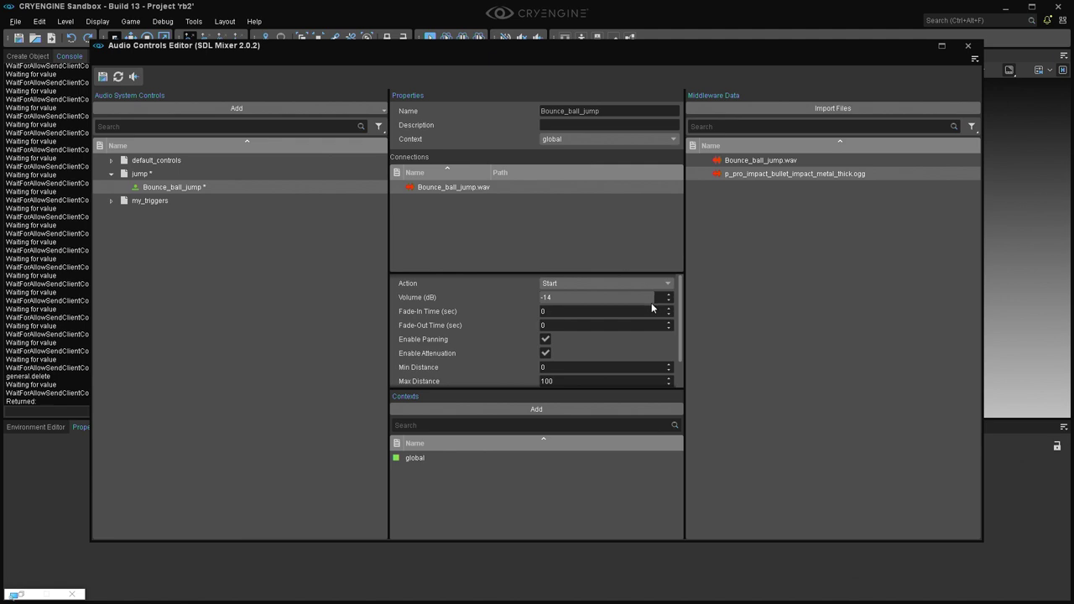
drag(649, 297, 706, 309)
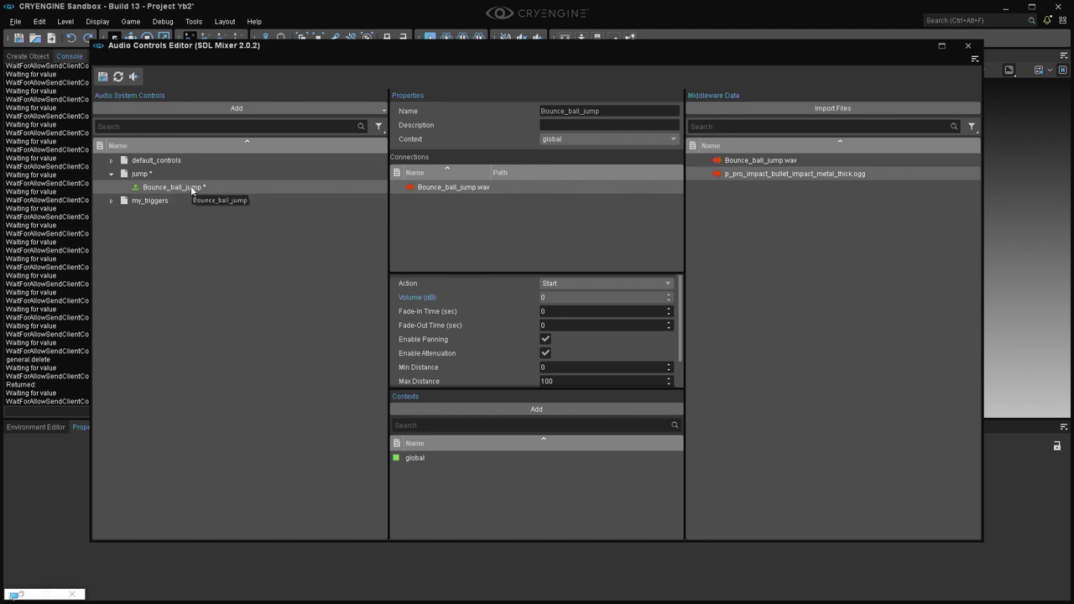
key(ctrl+s)
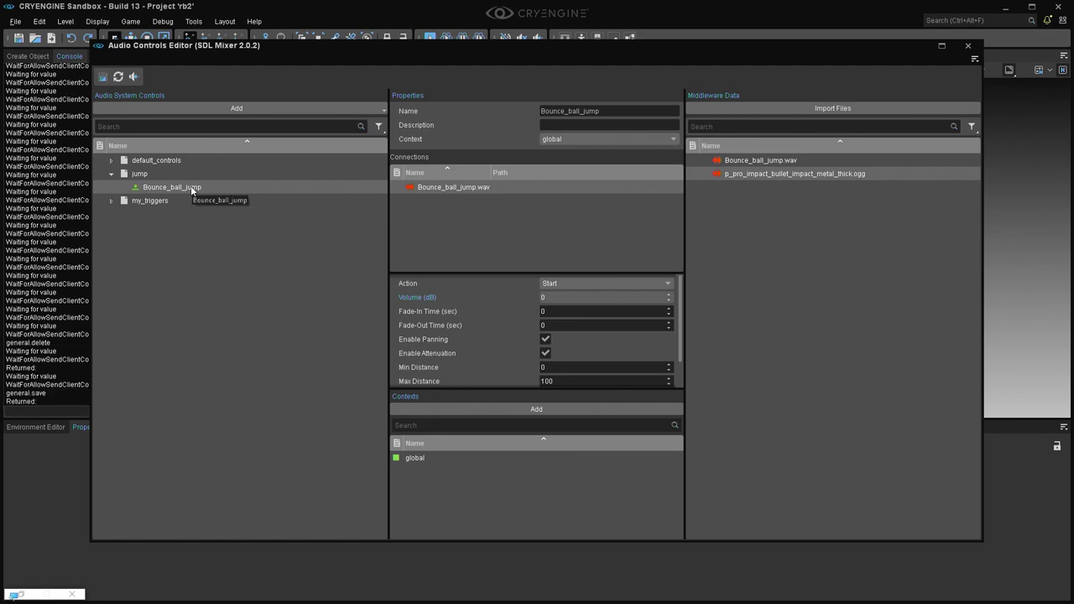
- Rename the trigger to jump, save, and close the Audio Controls Editor
double_click(213, 184)
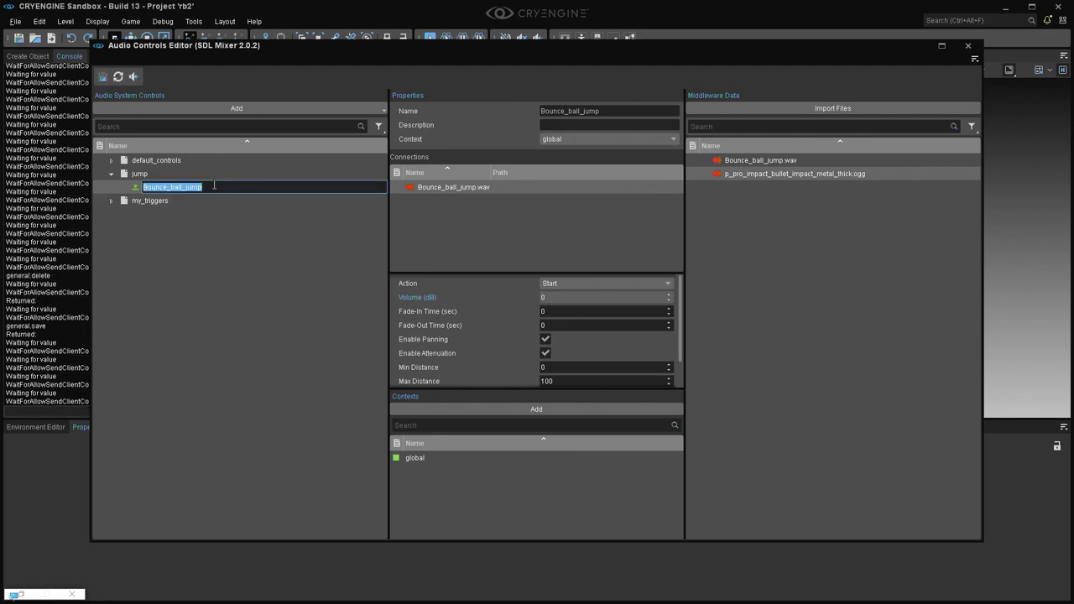
text(jump)
key(Return)
key(ctrl+s)
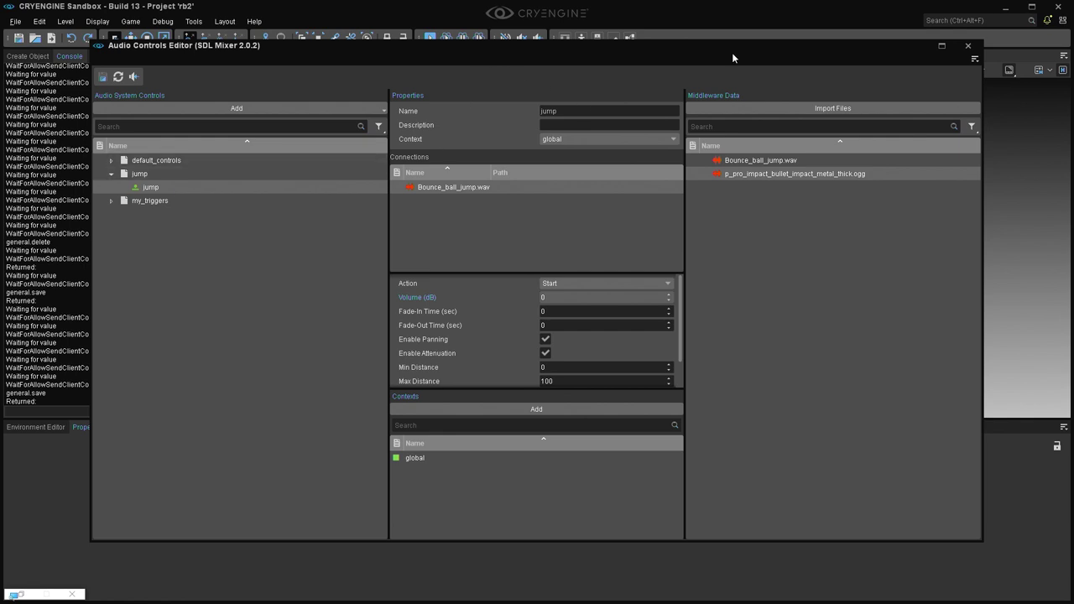
click(969, 46)
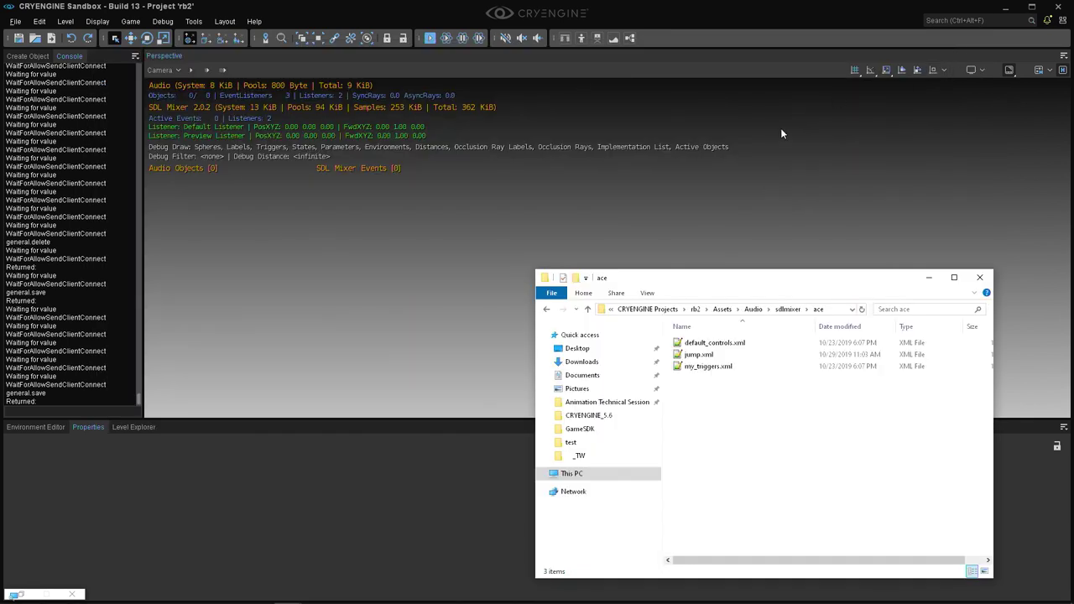
- Close Sandbox and open Player.cpp from Game > Components in Visual Studio
click(1058, 6)
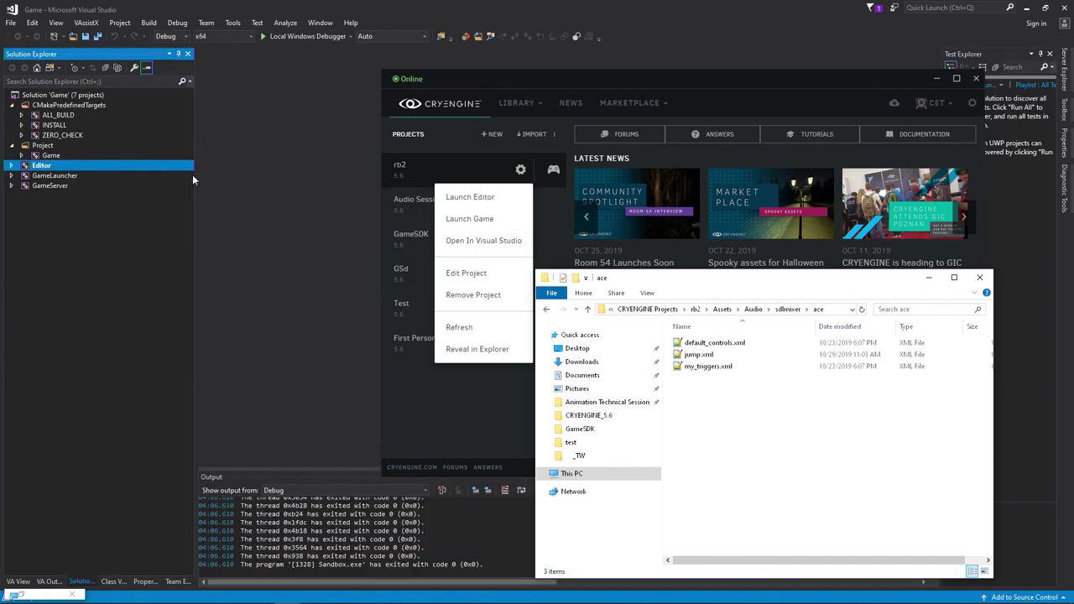
click(333, 136)
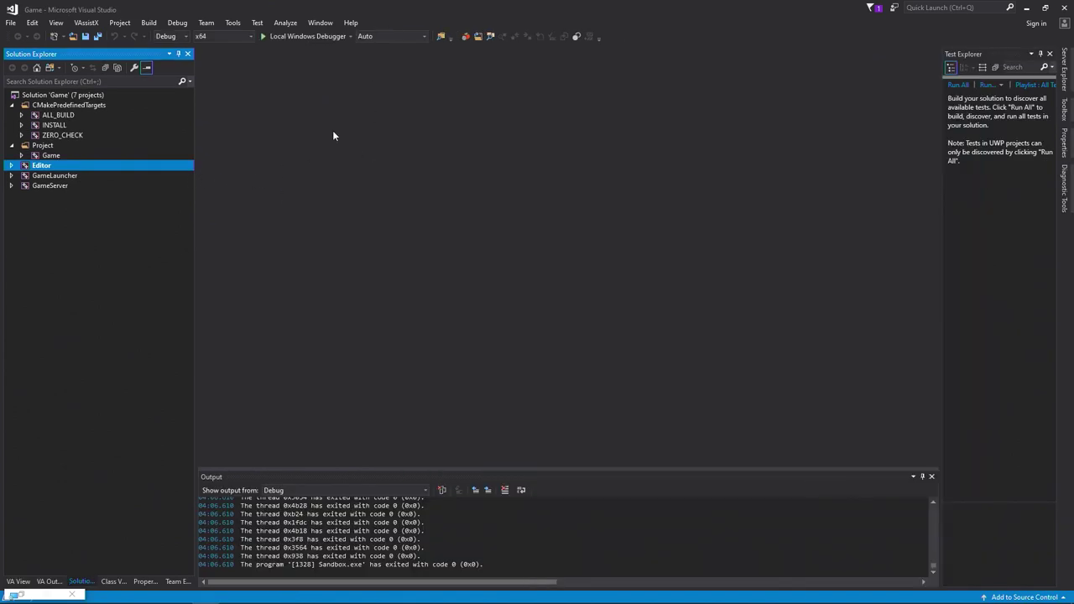
click(22, 155)
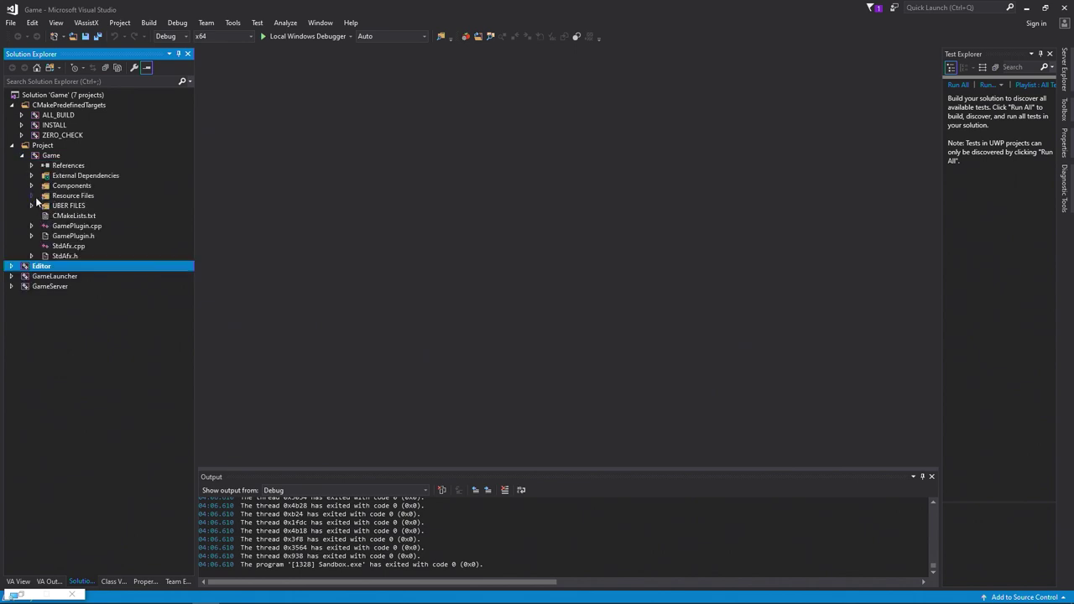
click(32, 185)
double_click(77, 195)
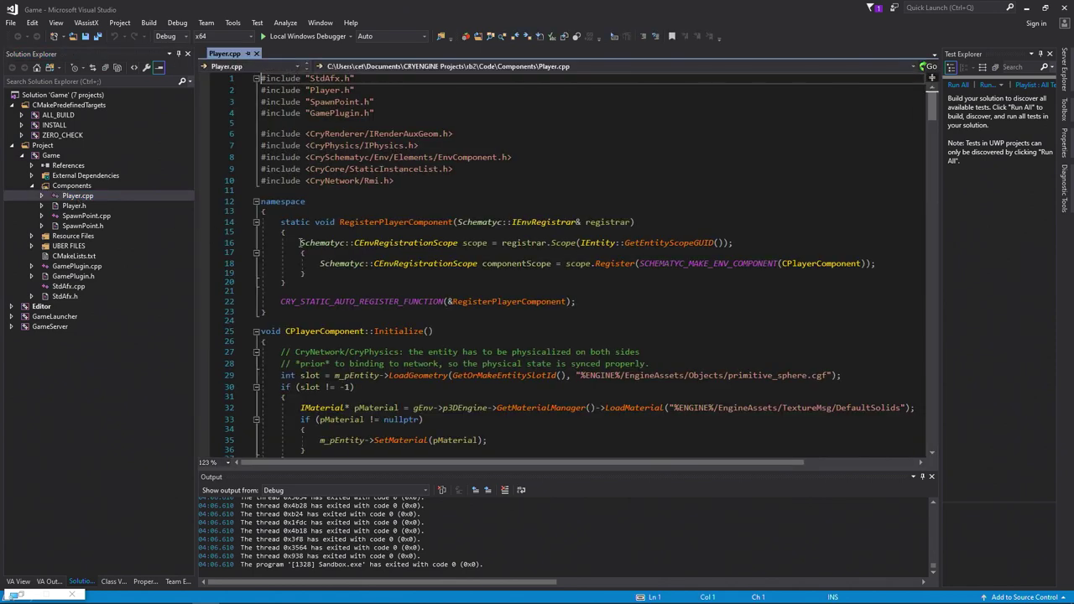
drag(931, 104, 921, 474)
scroll(916, 441, up, 7)
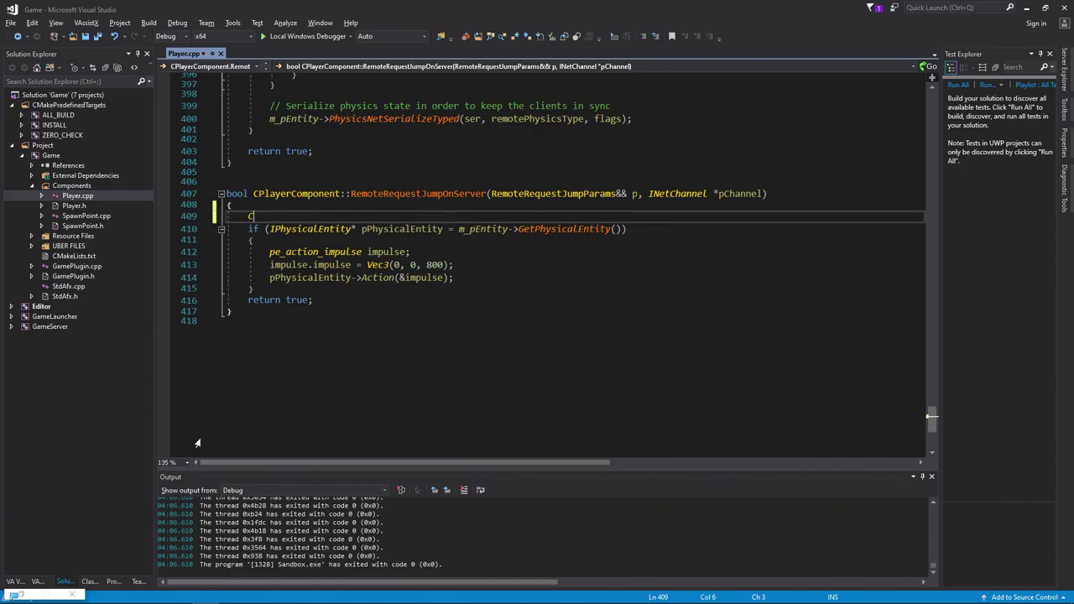
- In RemoteRequestJumpOnServer, add CryAudio::ControlId jumpId = CryAudio::StringToId("jump");
text(Cry)
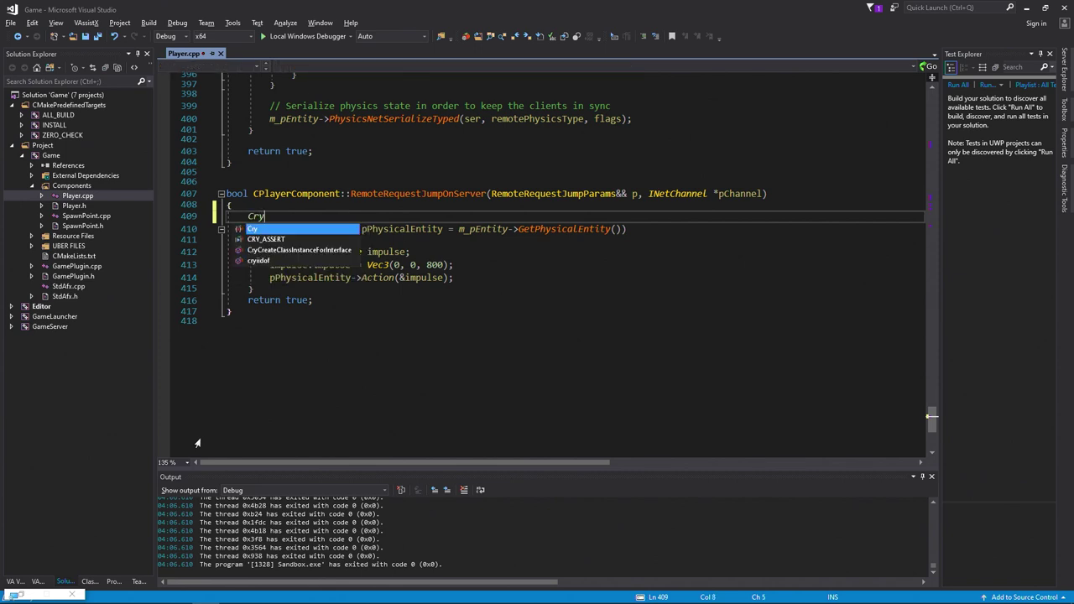
text(Audio)
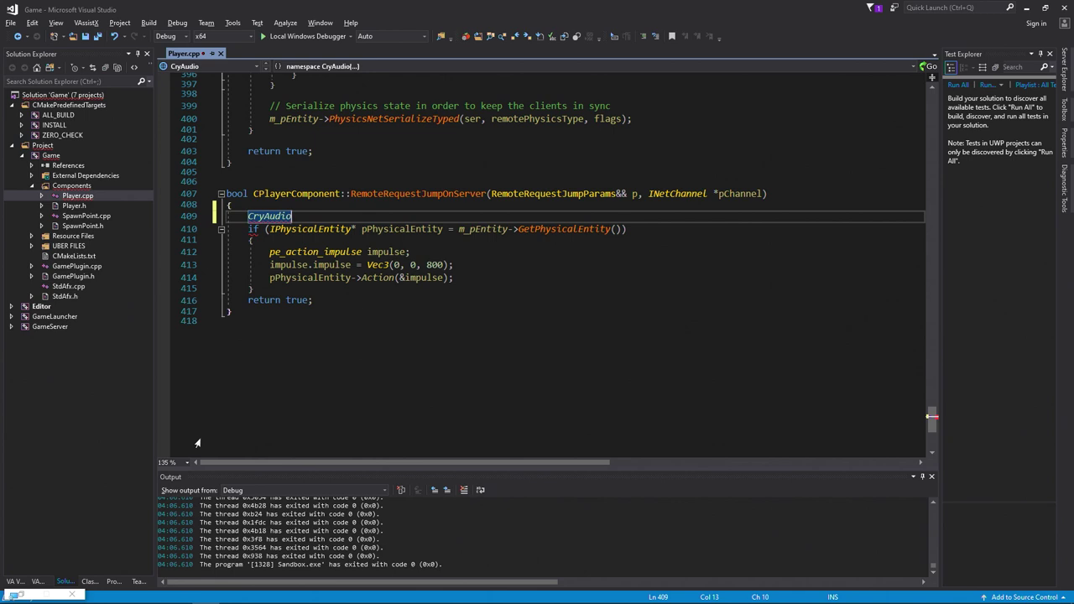
key(Left)
key(Left)
key(Left)
key(Left)
key(Left)
text(::)
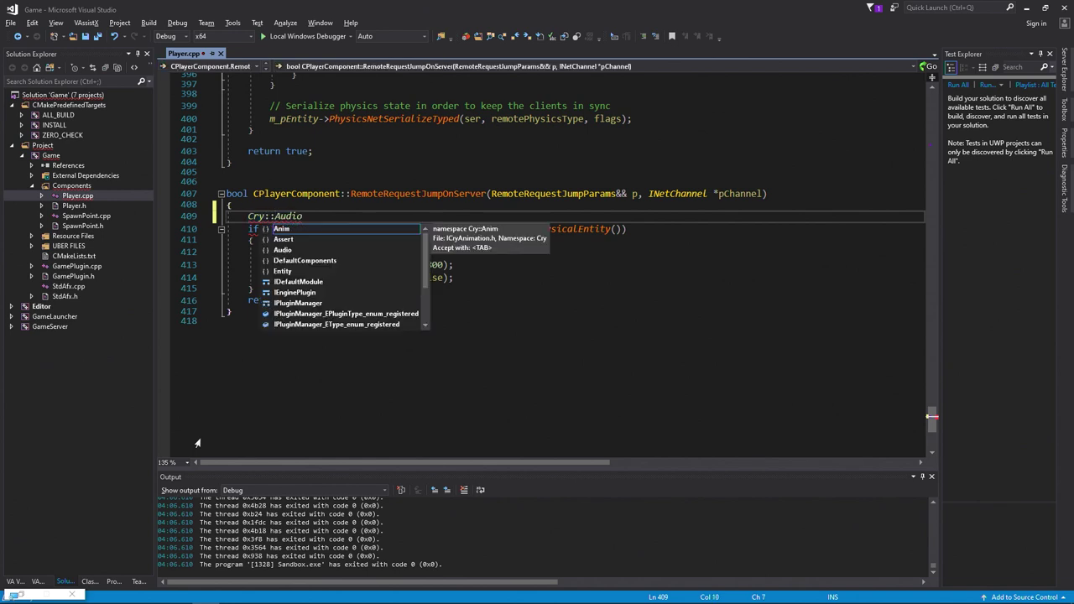
key(BackSpace)
key(BackSpace)
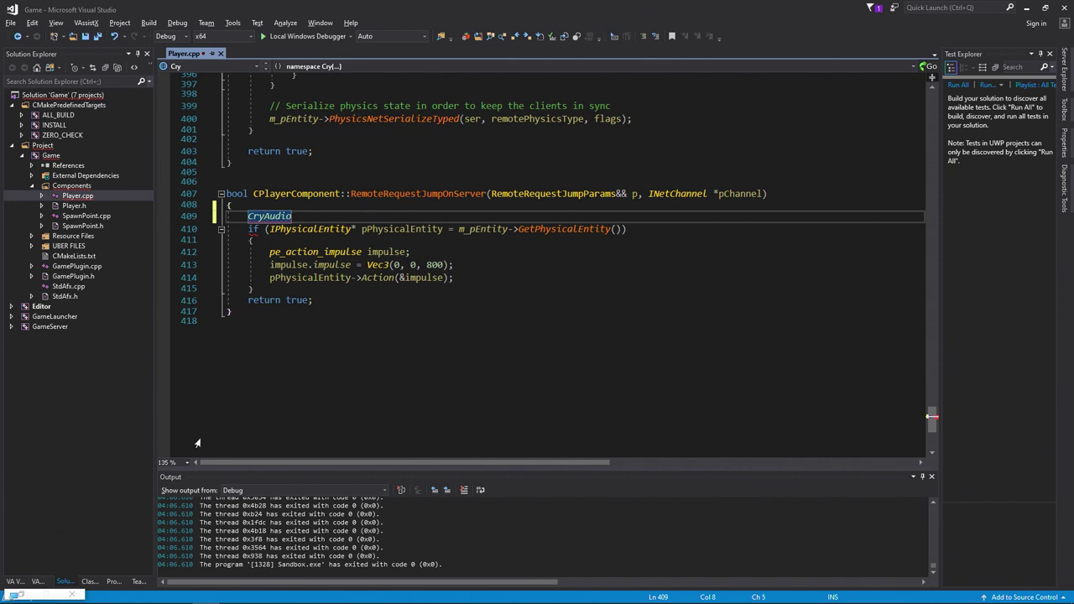
key(End)
text(::)
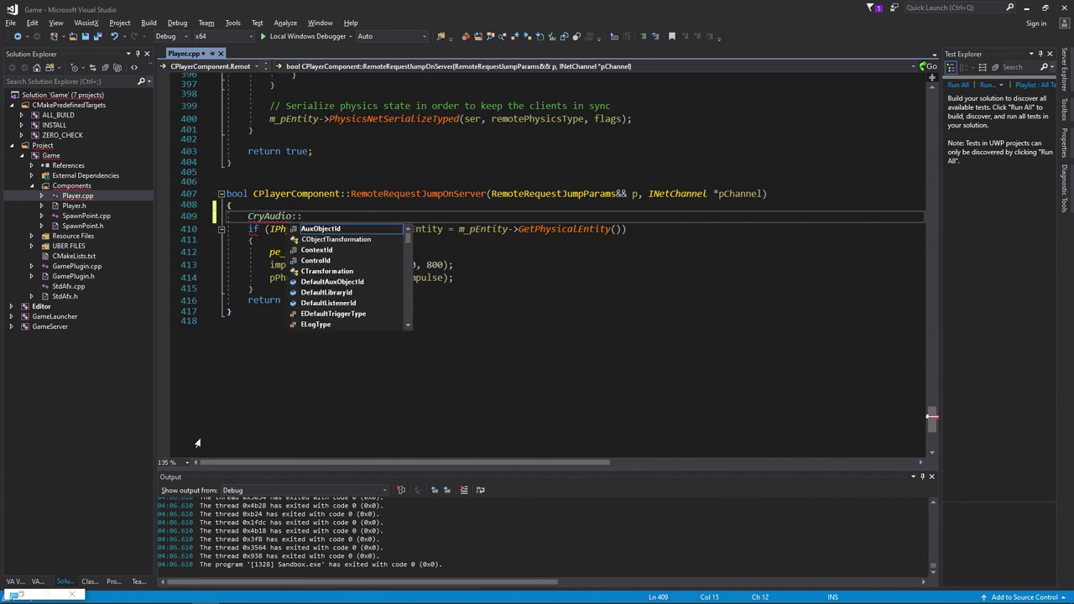
text(ControlId)
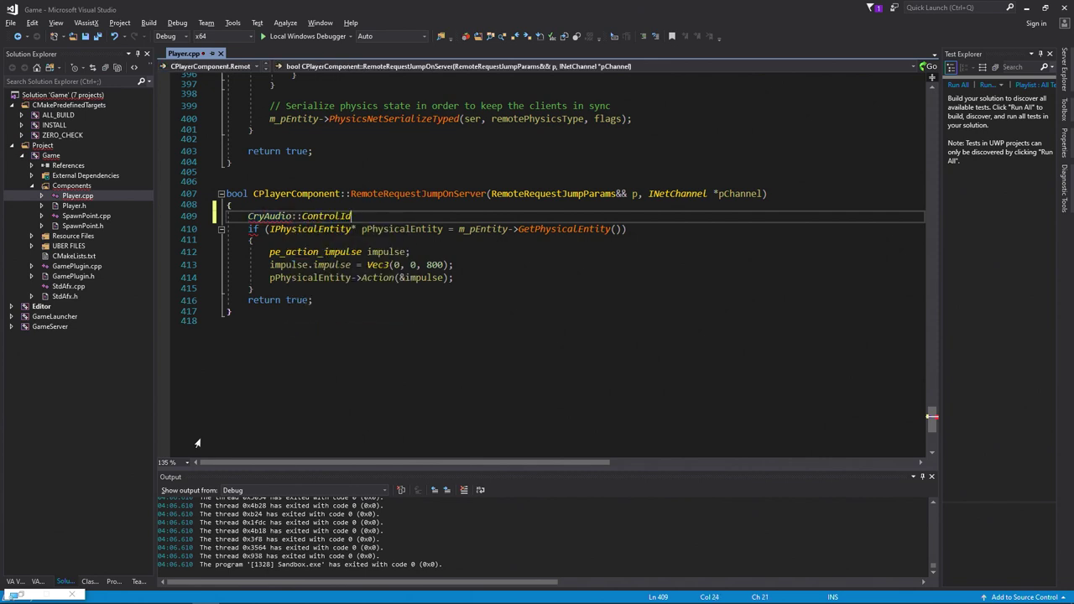
text( jumpId)
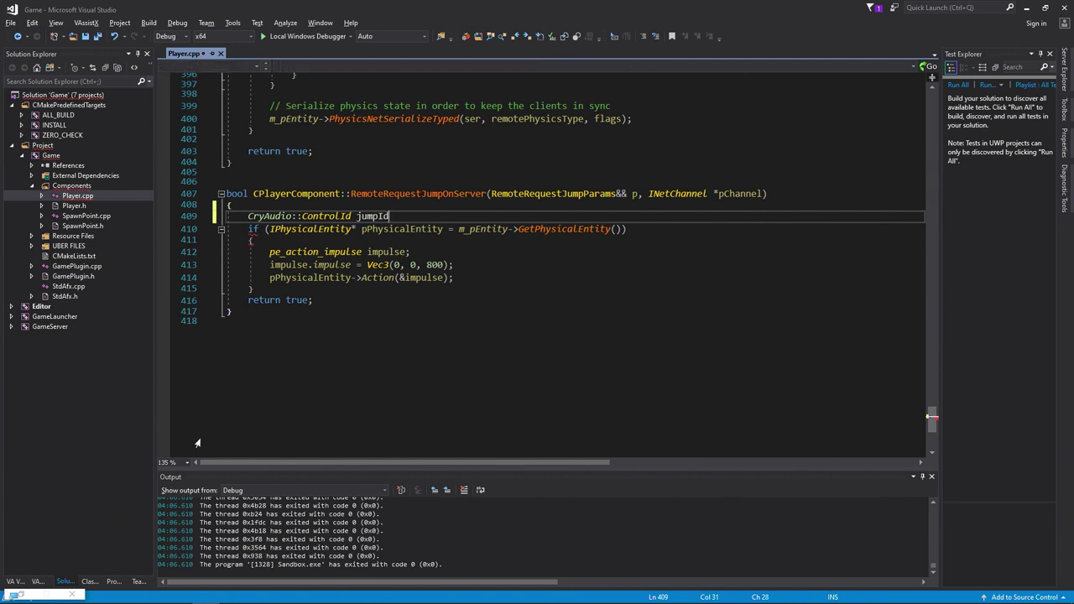
text( = CryA)
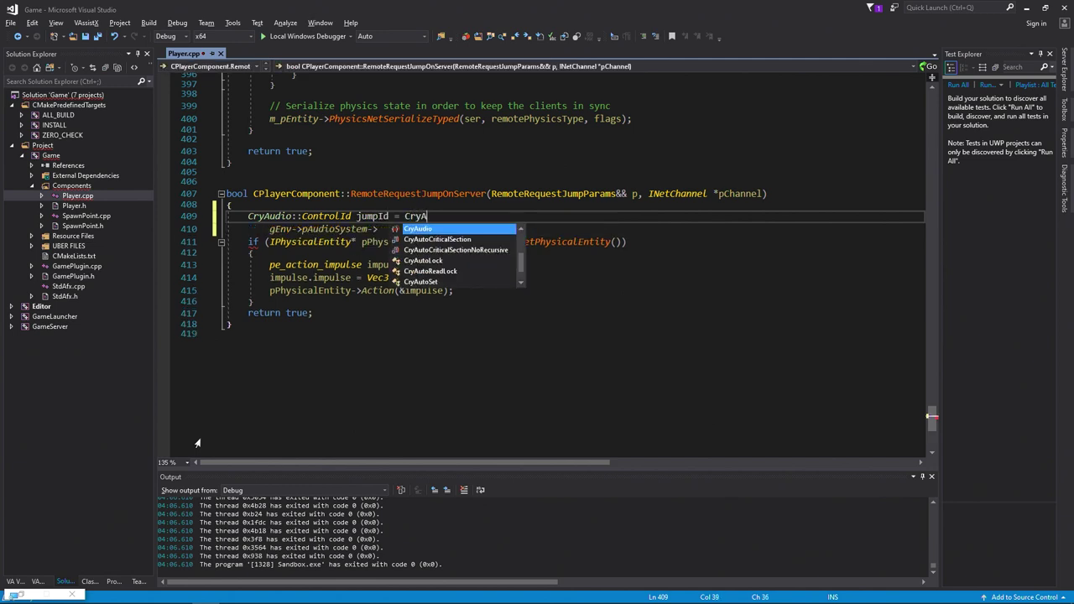
text(udio::)
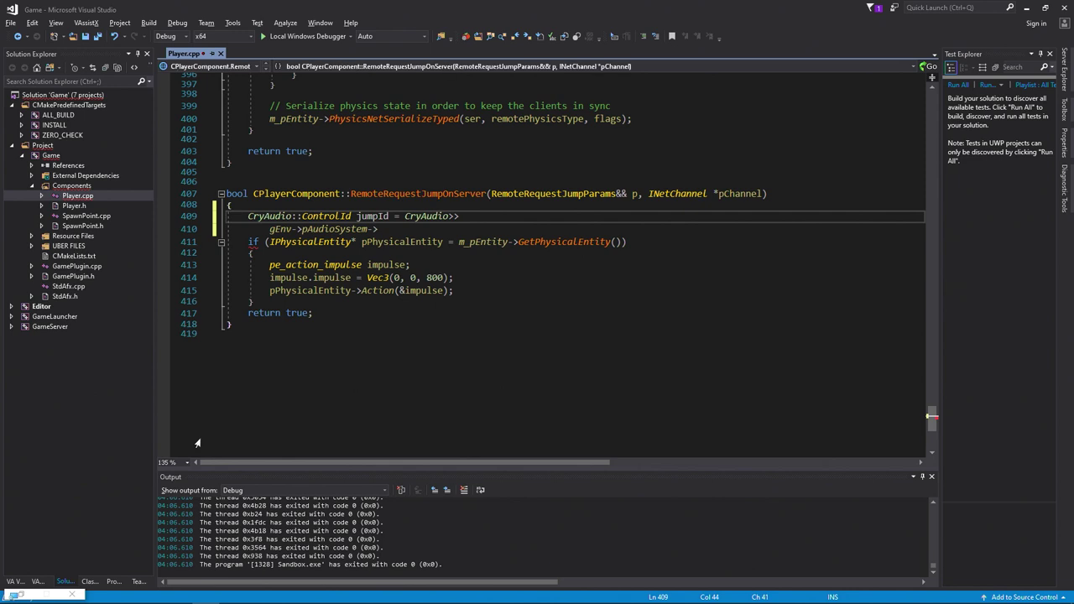
text(Stri)
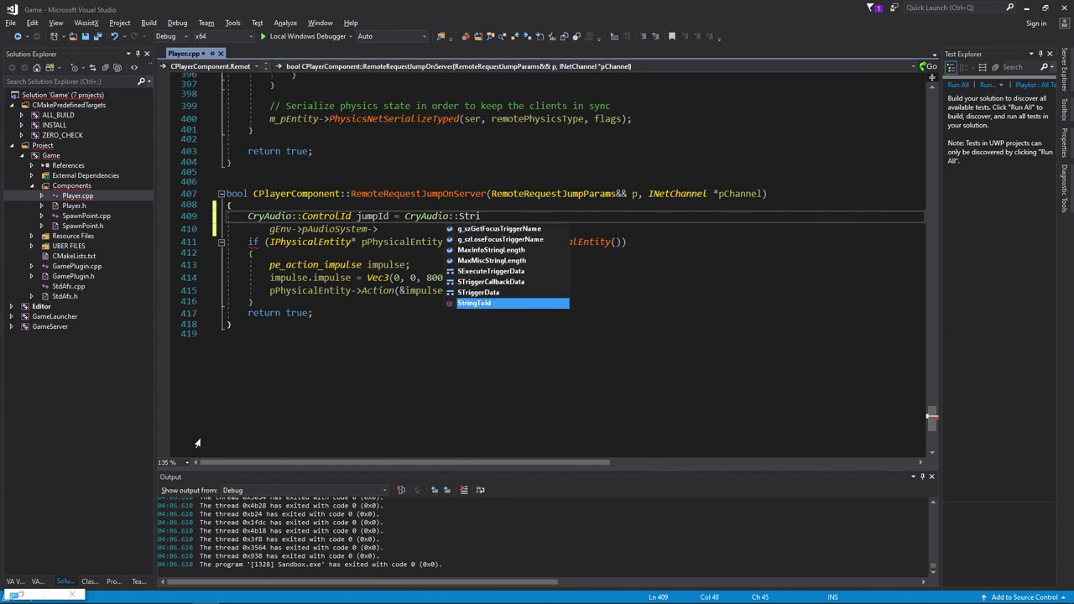
text(ngToId(")
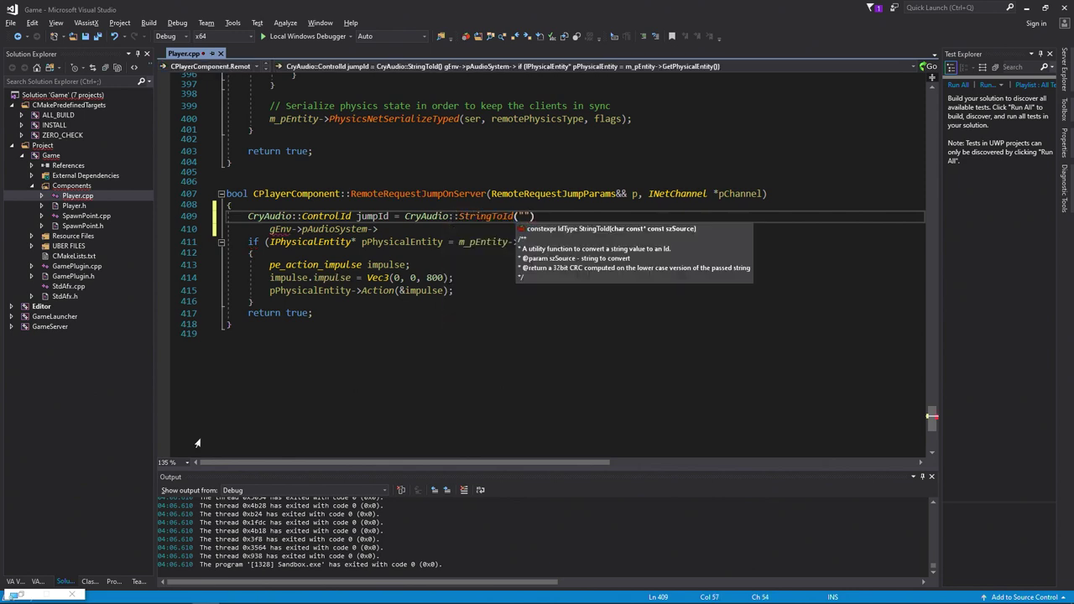
text(jump"))
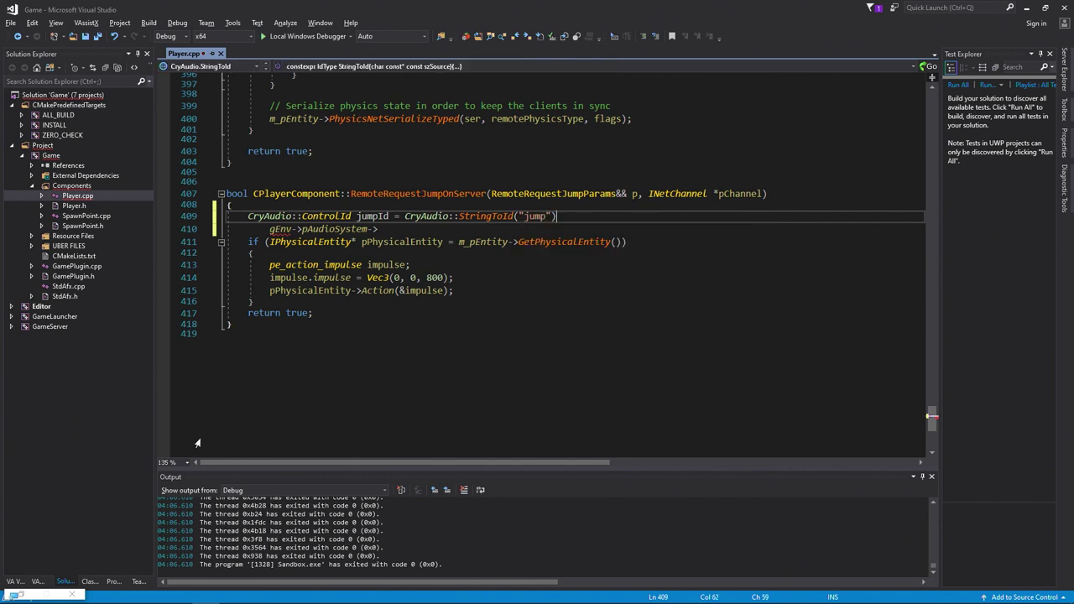
text(;)
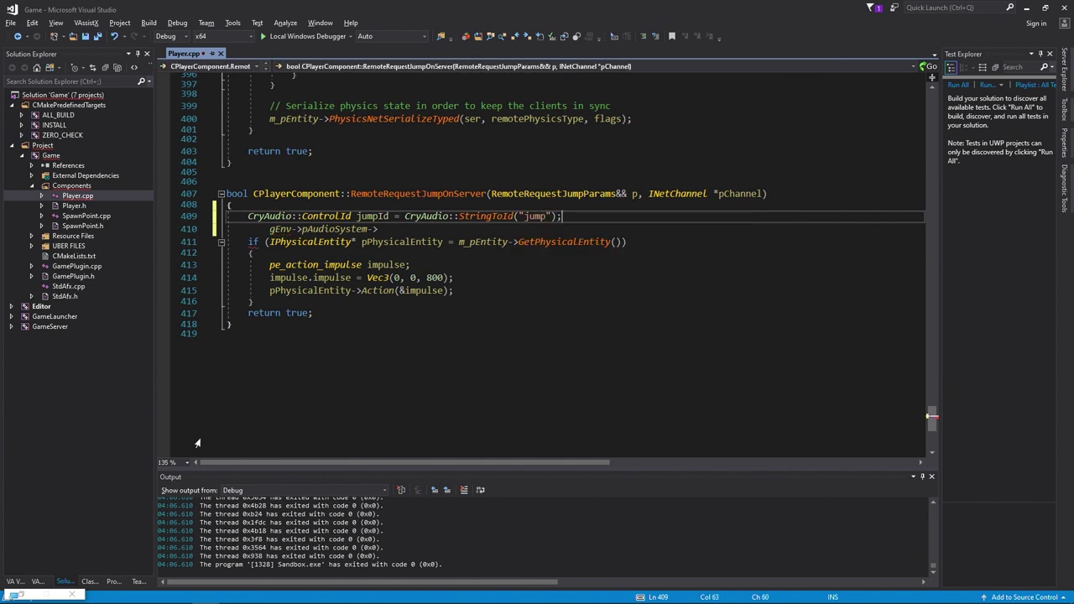
- Add gEnv->pAudioSystem->ExecuteTrigger(jumpId); on the next line and build the solution
click(269, 229)
key(BackSpace)
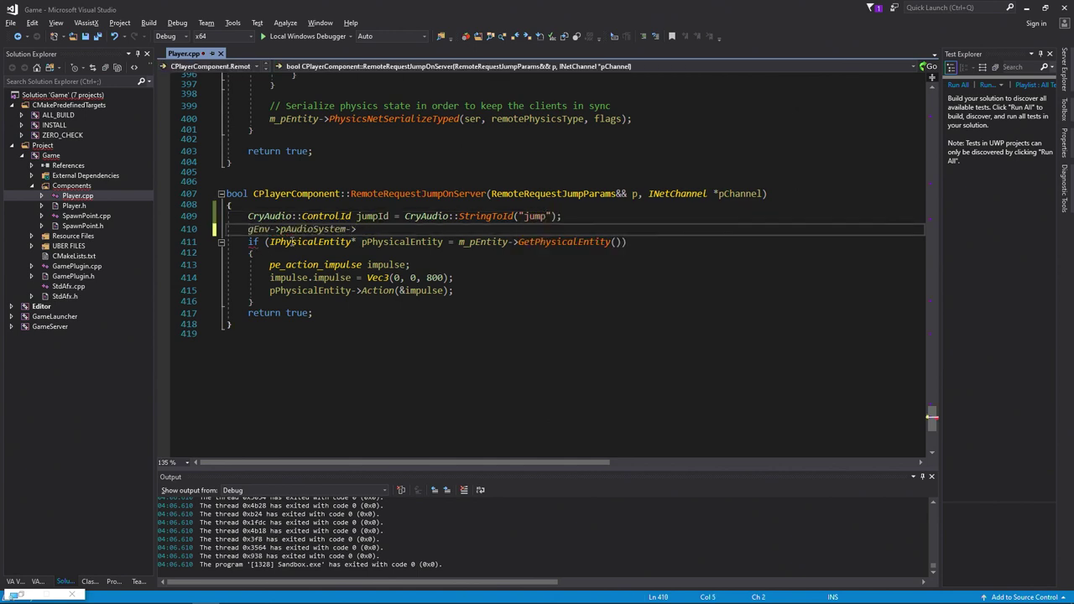
key(End)
text(ExecuteTrigger()
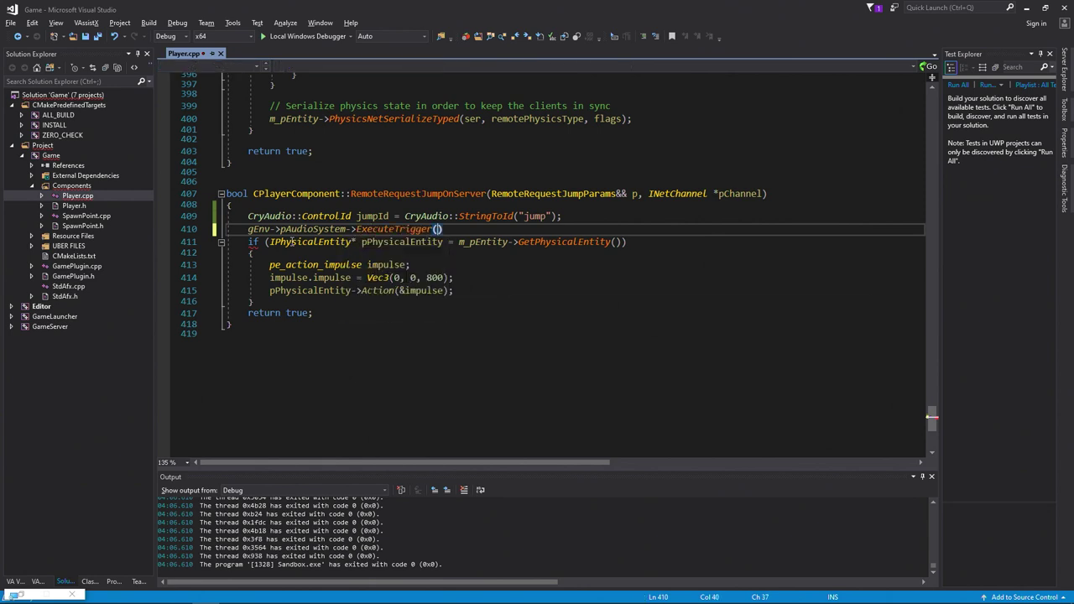
text(jumpId))
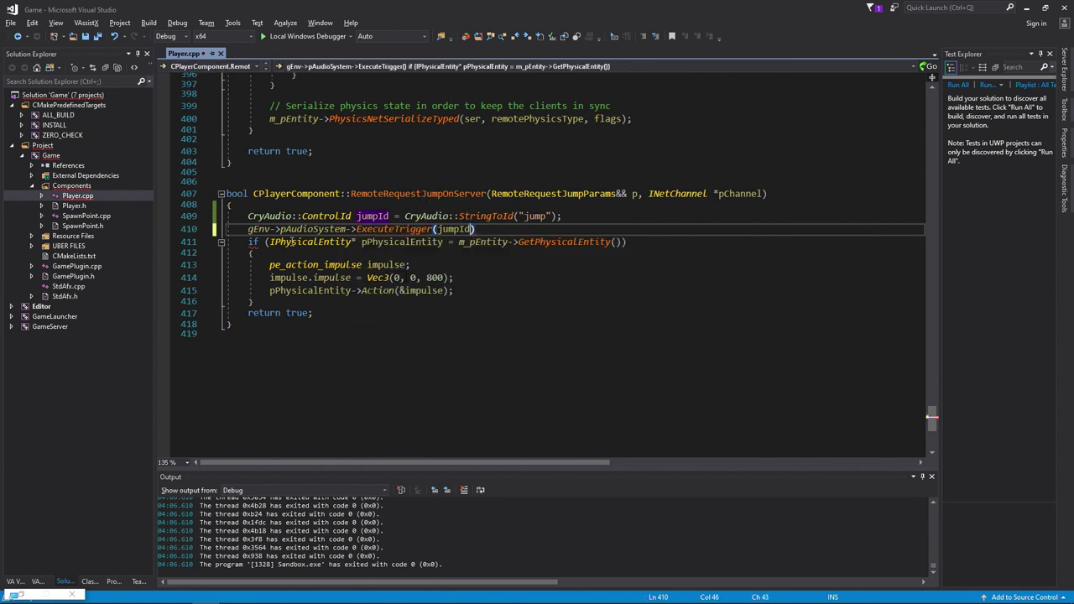
text(;)
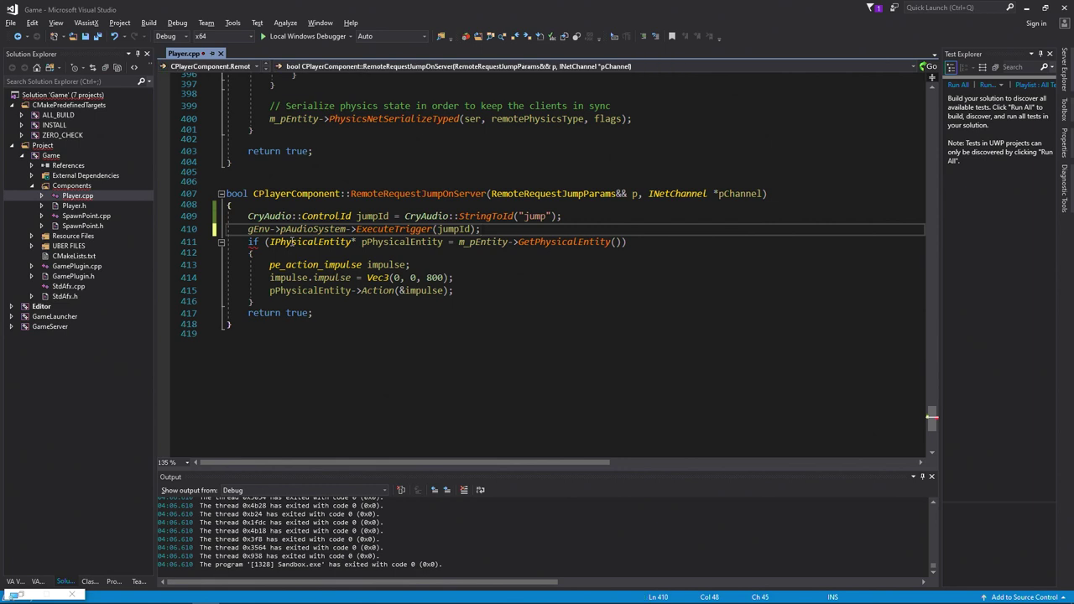
key(Return)
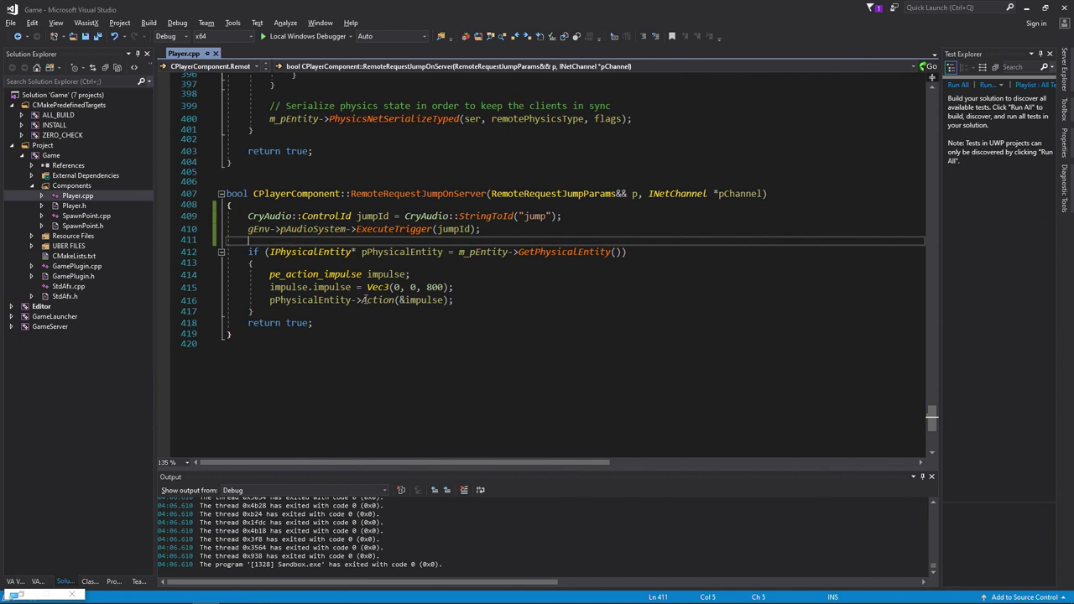
key(ctrl+shift+b)
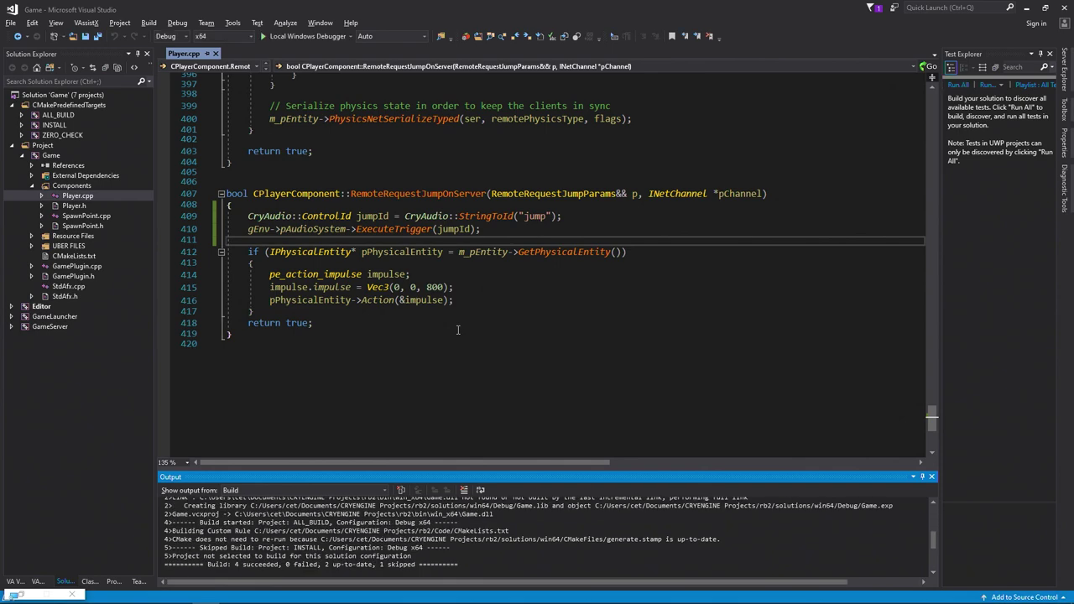
- Launch Sandbox with F5, reopen example.level from the recent files, and save it
key(F5)
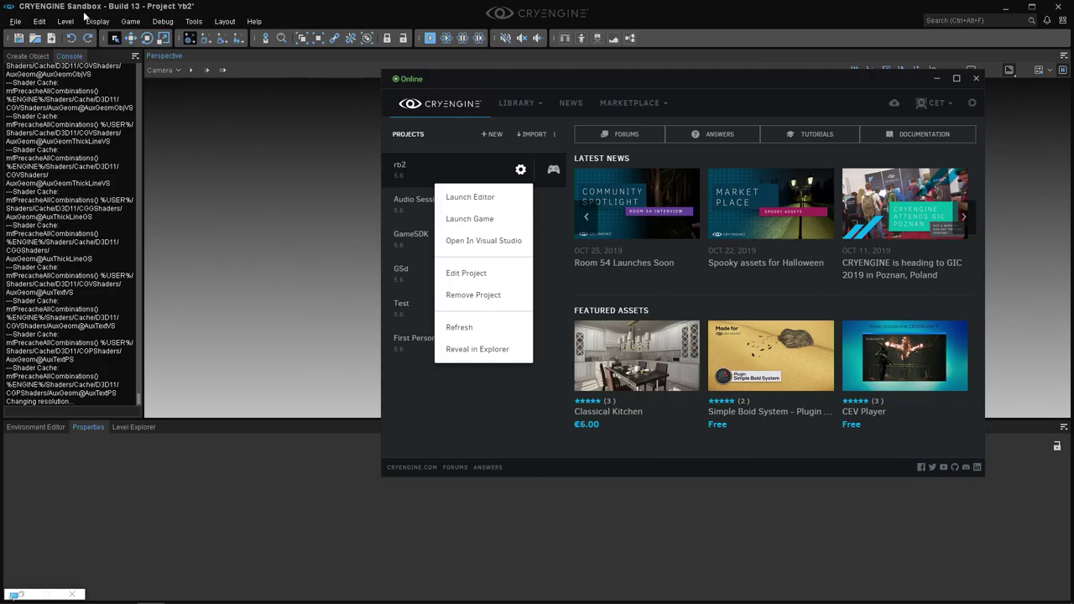
click(15, 21)
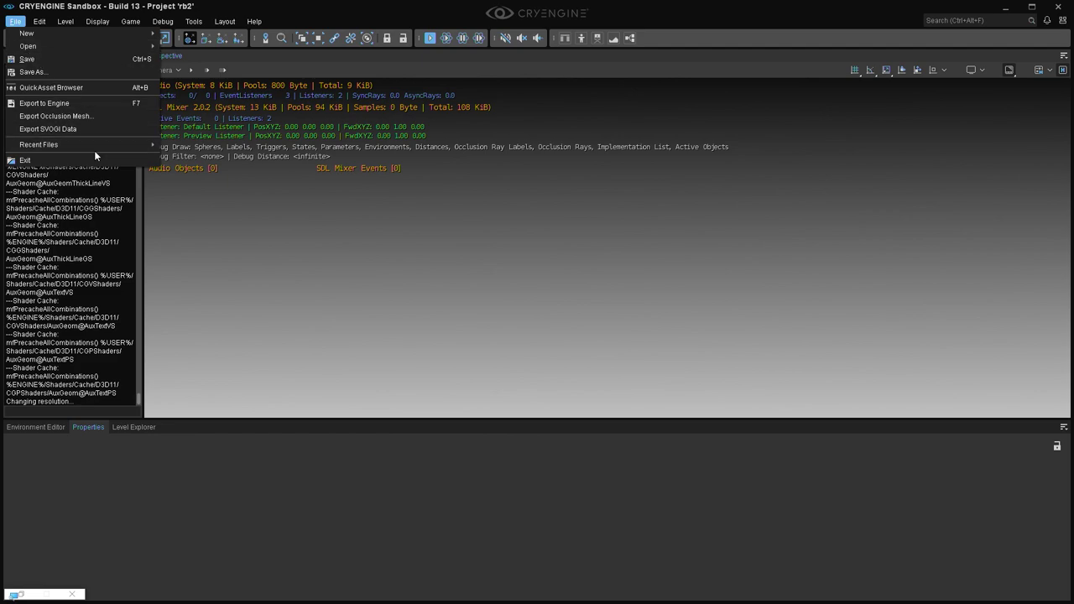
mouse_move(105, 146)
click(182, 147)
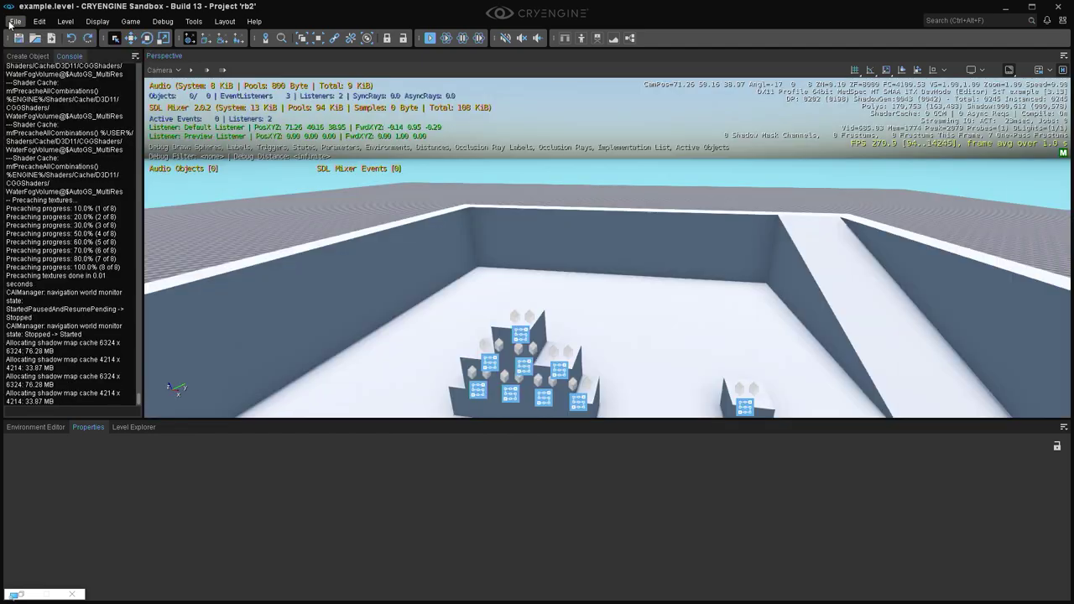
click(15, 21)
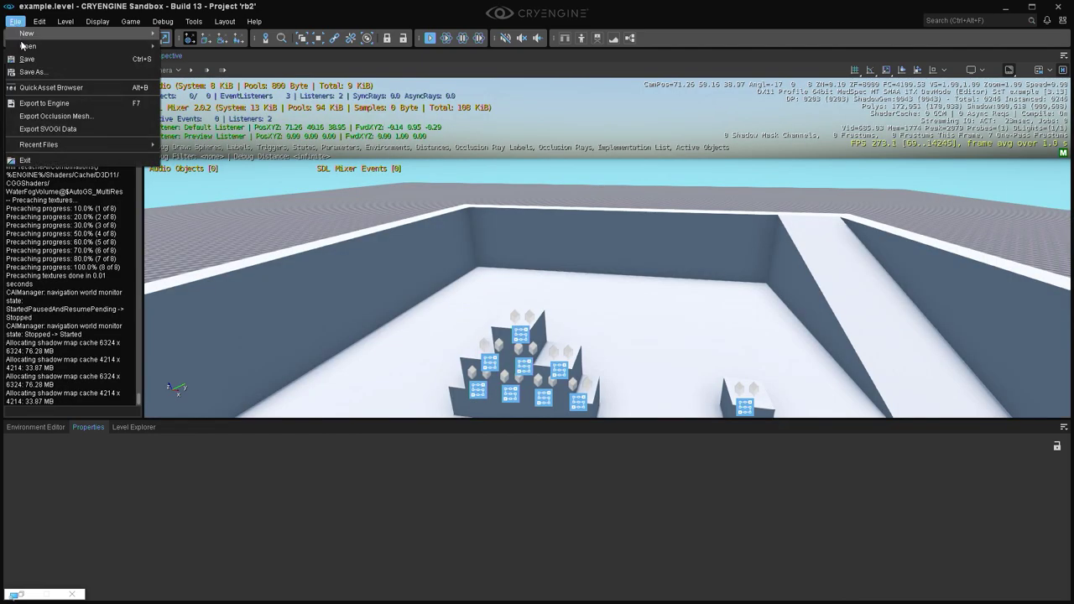
click(34, 59)
- Play example.level, move into the walled arena and jump twice to hear Bounce_ball_jump.wav
key(ctrl+g)
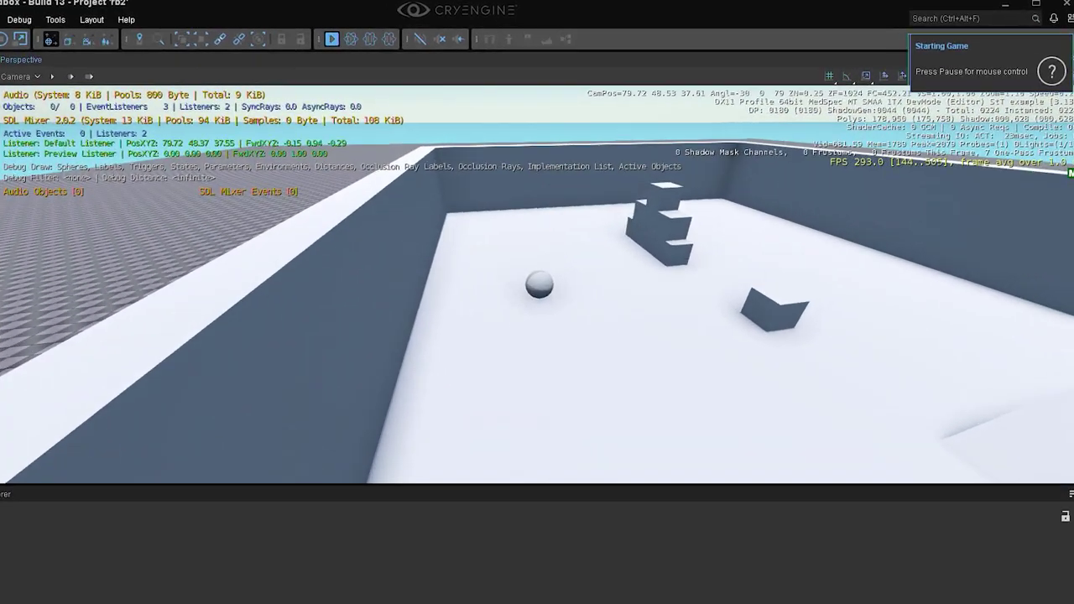
key(w)
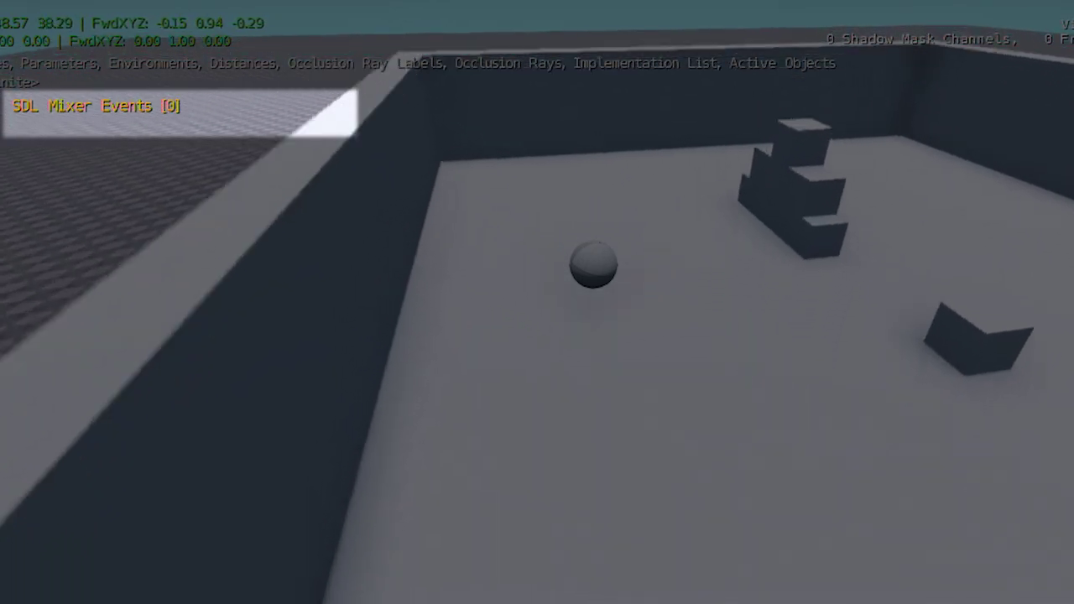
key(space)
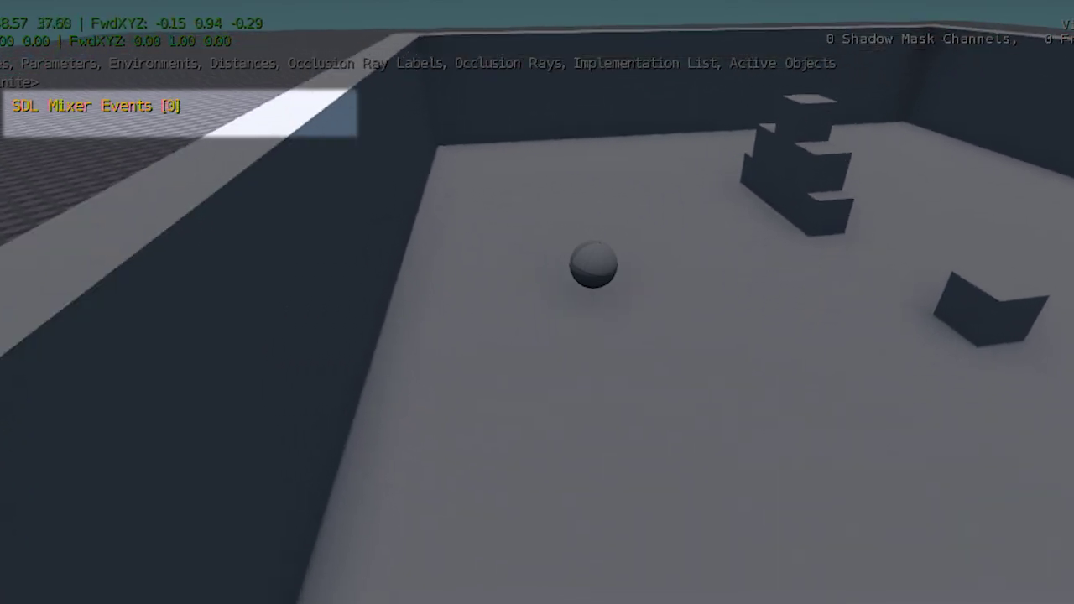
key(space)
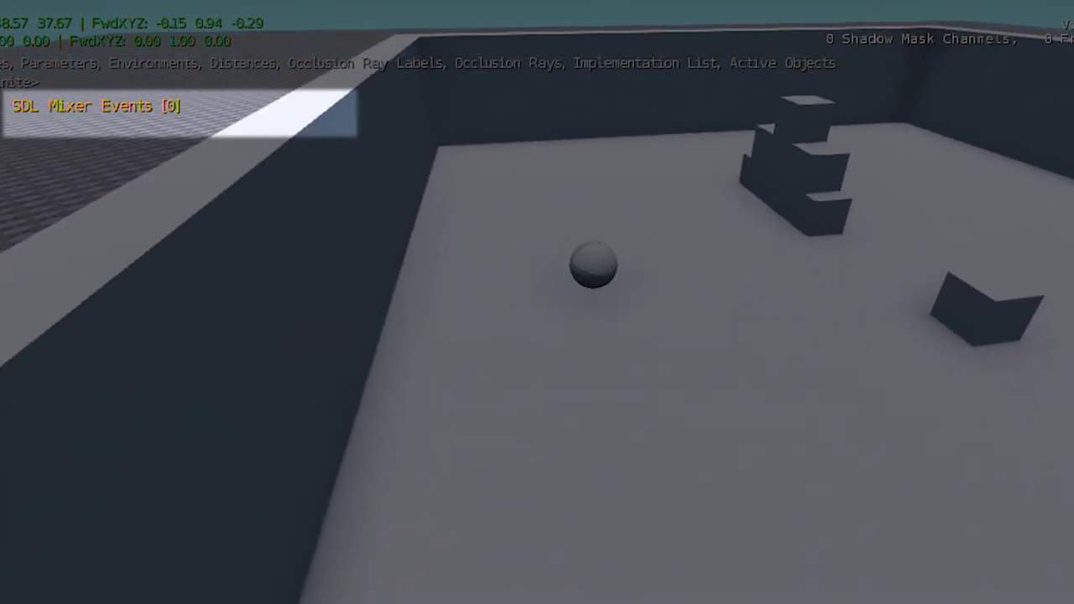
key(Escape)
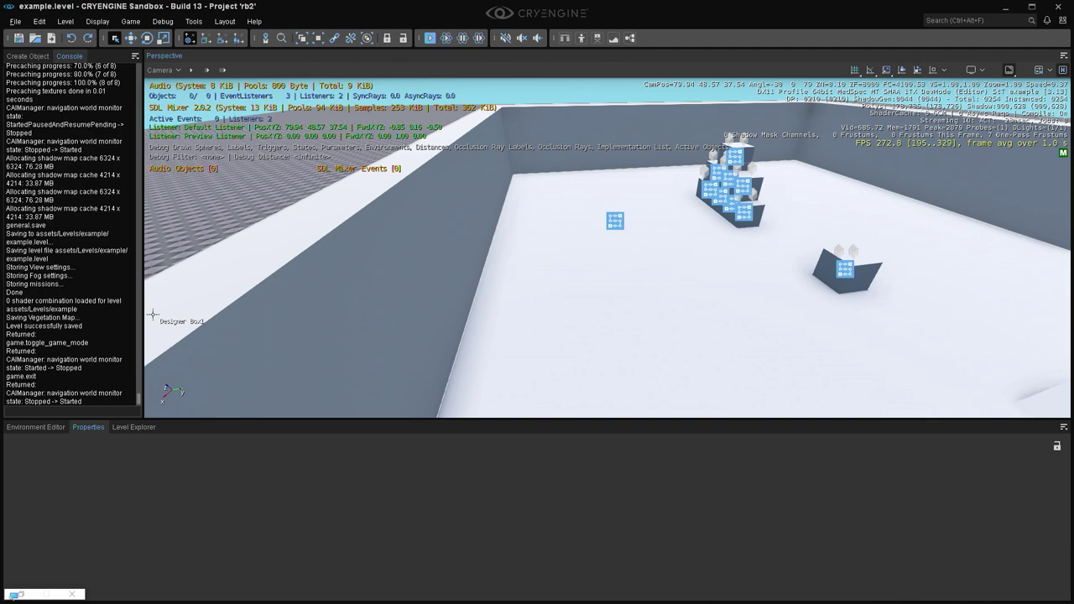
- Move to the open checkered plane and play-test the level there again
key(ctrl+g)
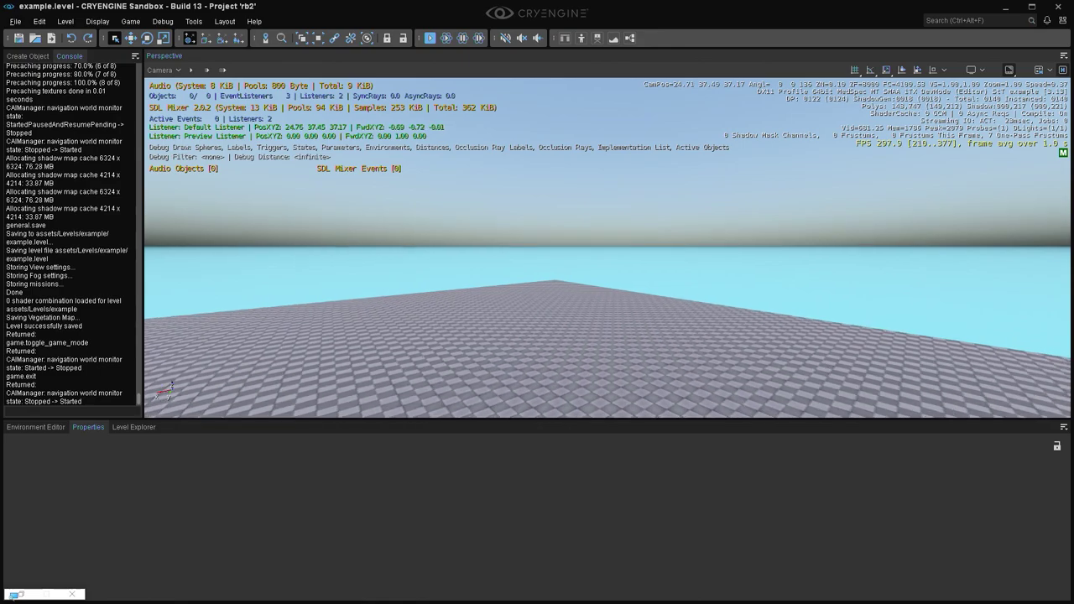
key(w)
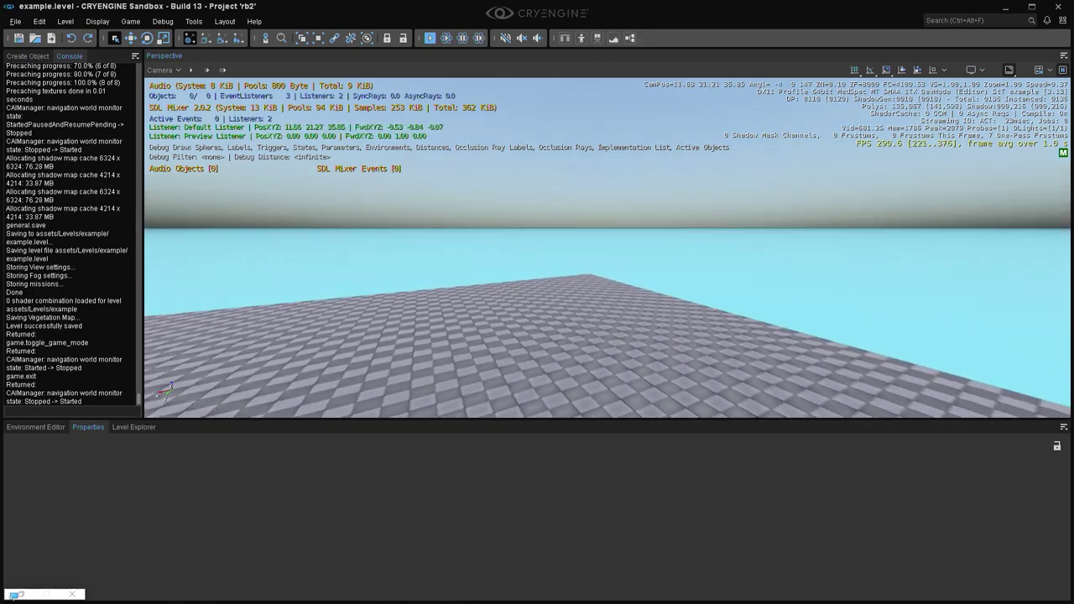
key(w)
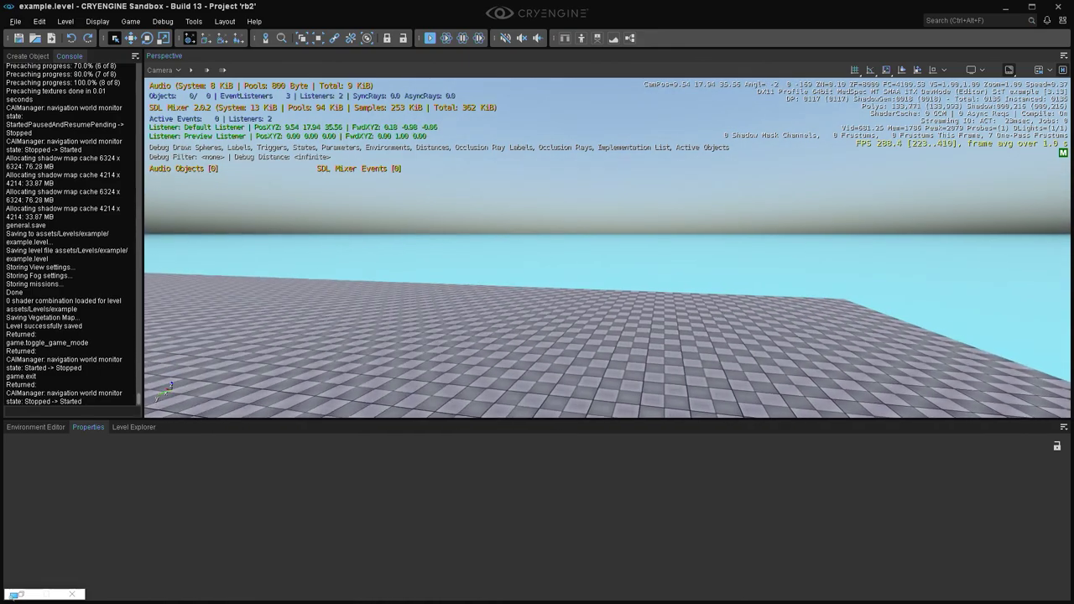
key(ctrl+g)
key(s)
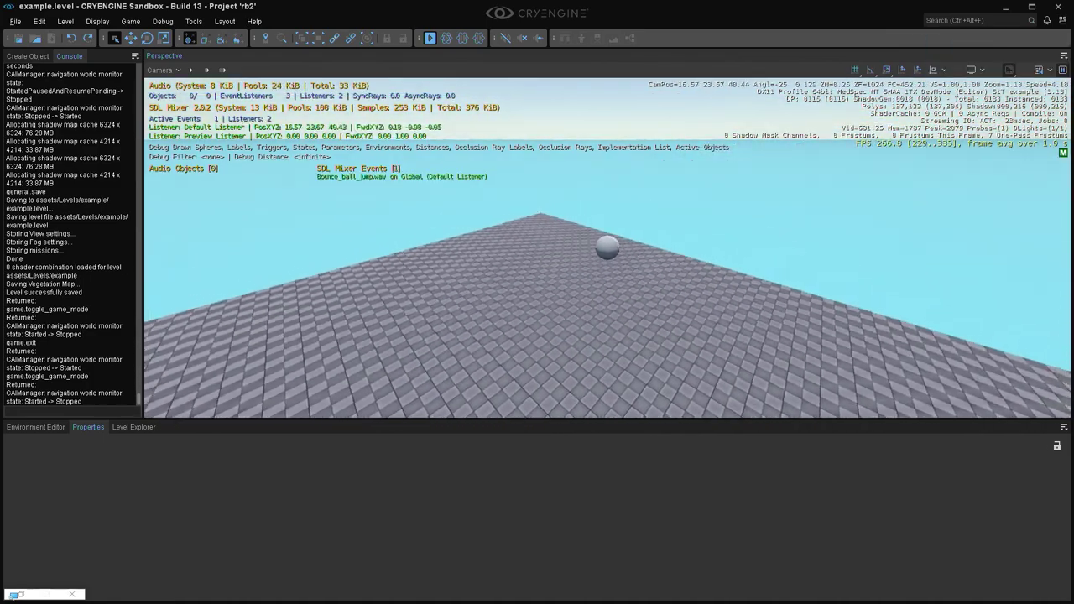
key(Escape)
- Turn off Enable Panning on the jump trigger in the Audio Controls Editor and save
click(203, 23)
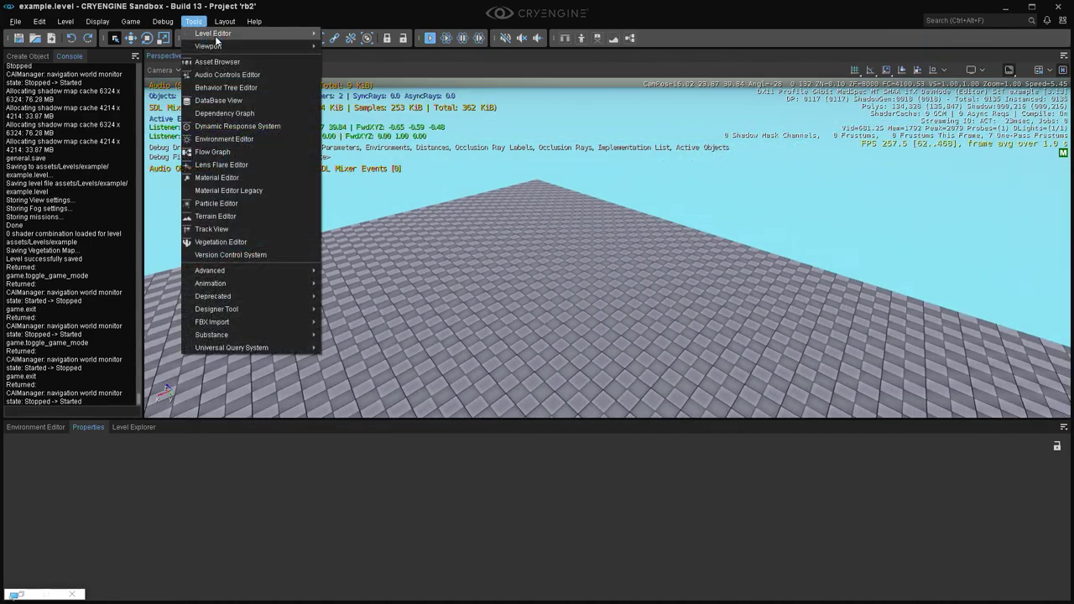
click(265, 74)
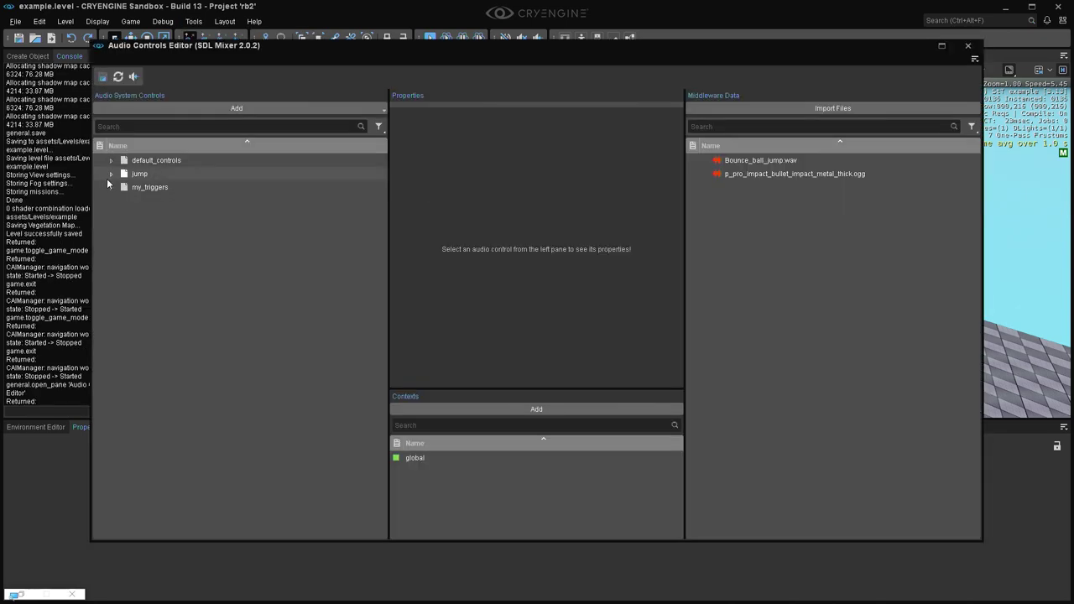
click(111, 174)
click(149, 187)
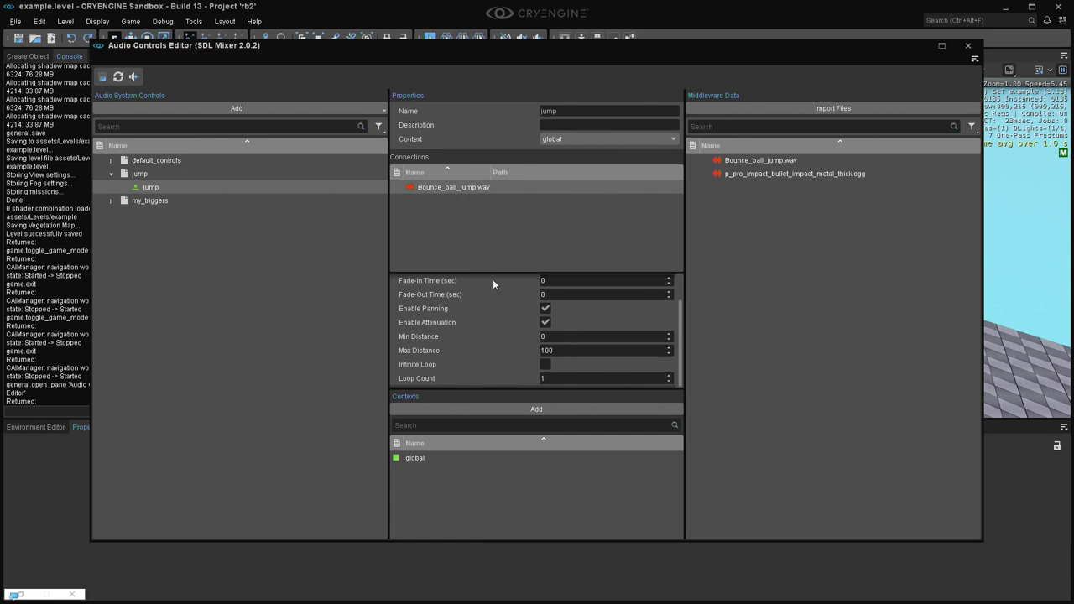
click(545, 307)
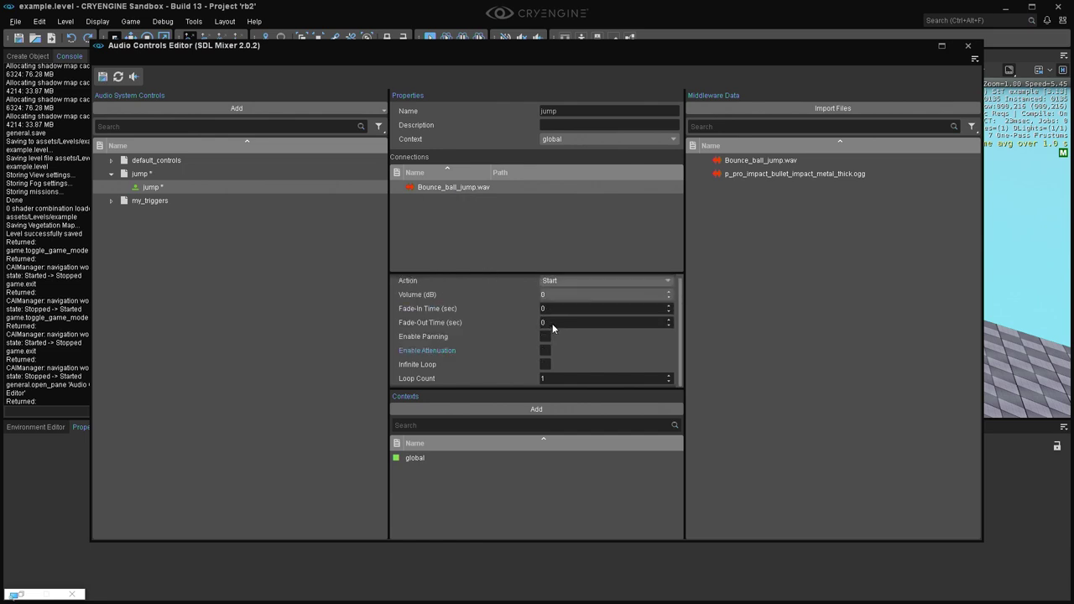
key(ctrl+s)
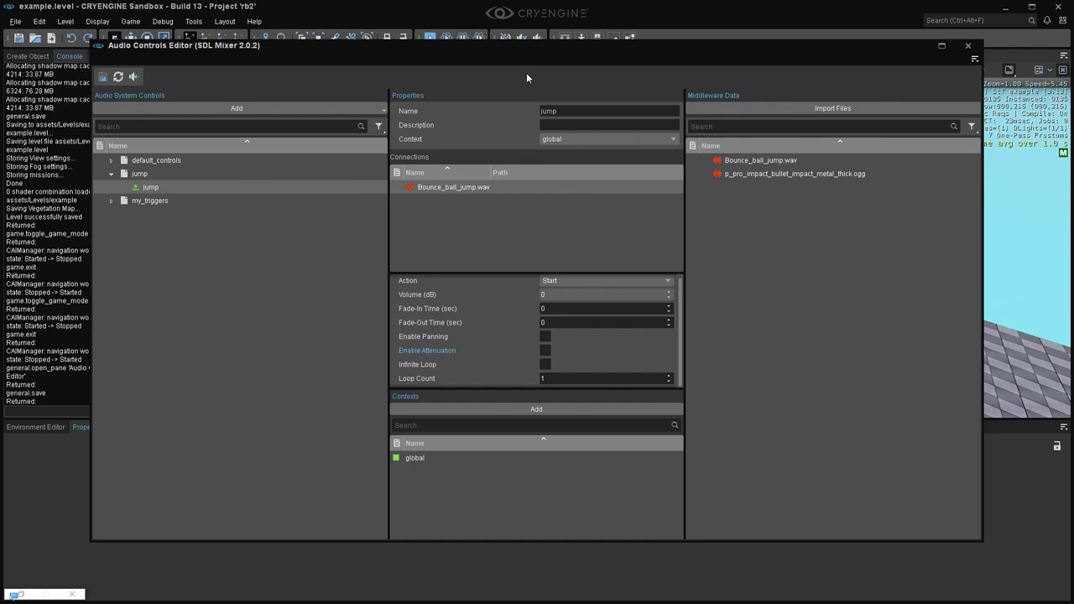
- Play-test the level, roll the ball into the box stack and jump to hear Bounce_ball_jump
key(ctrl+g)
key(Escape)
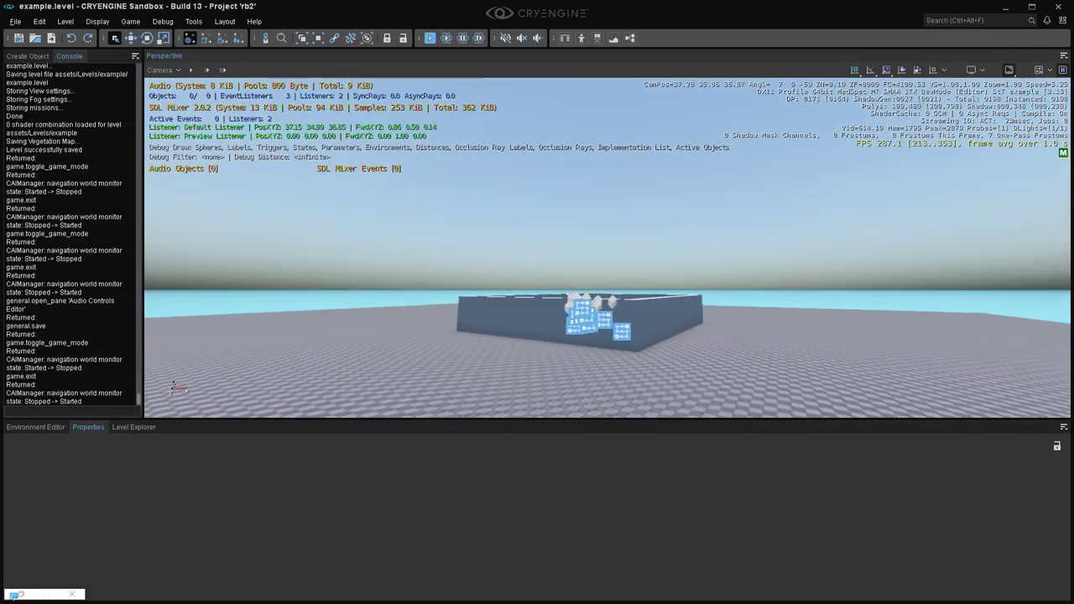
key(ctrl+g)
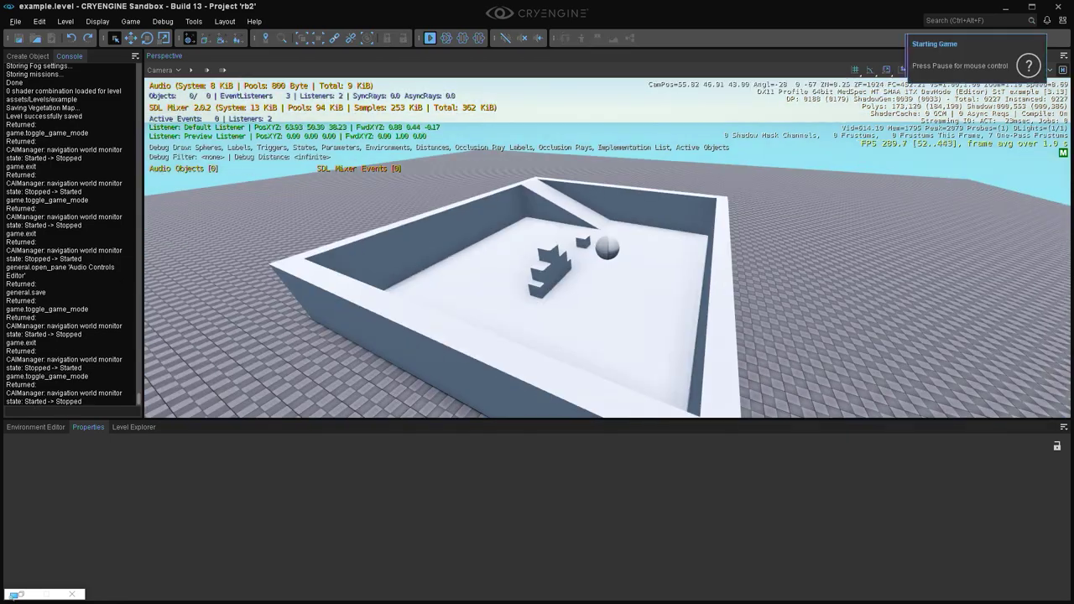
key(w)
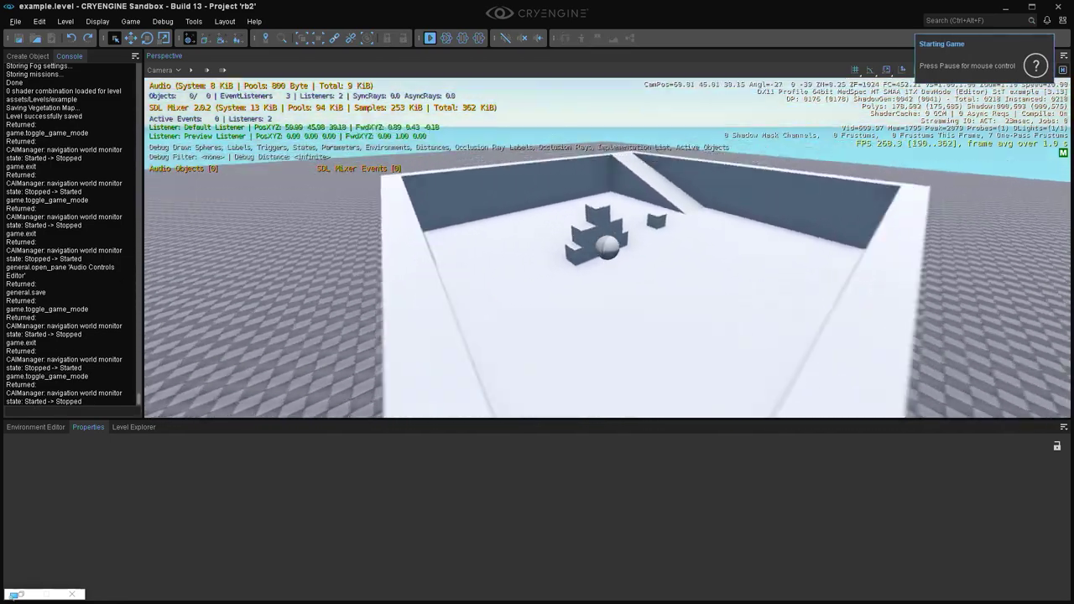
key(w)
key(space)
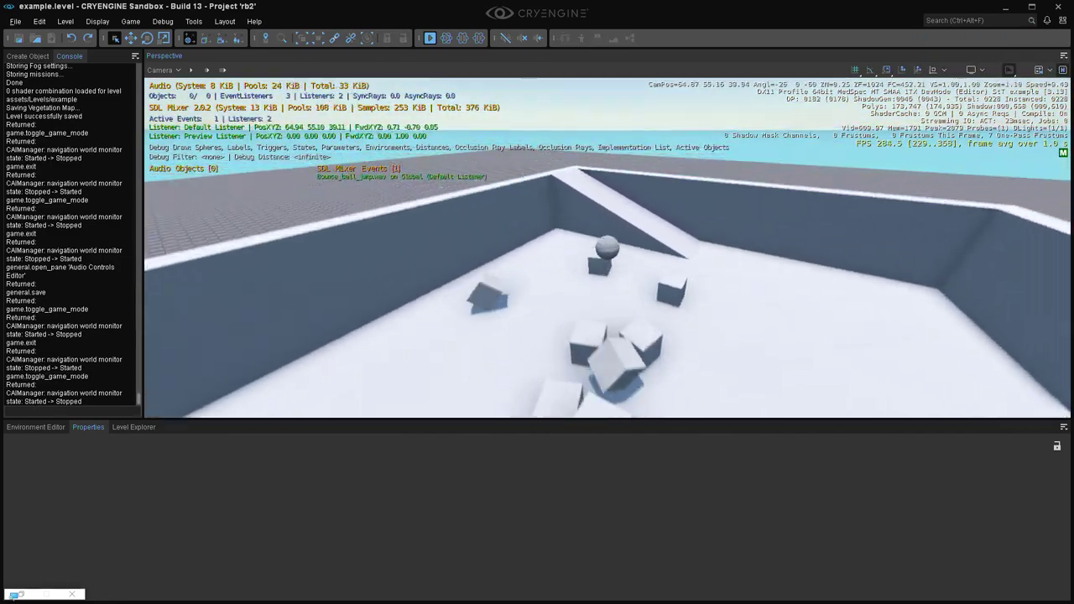
key(Escape)
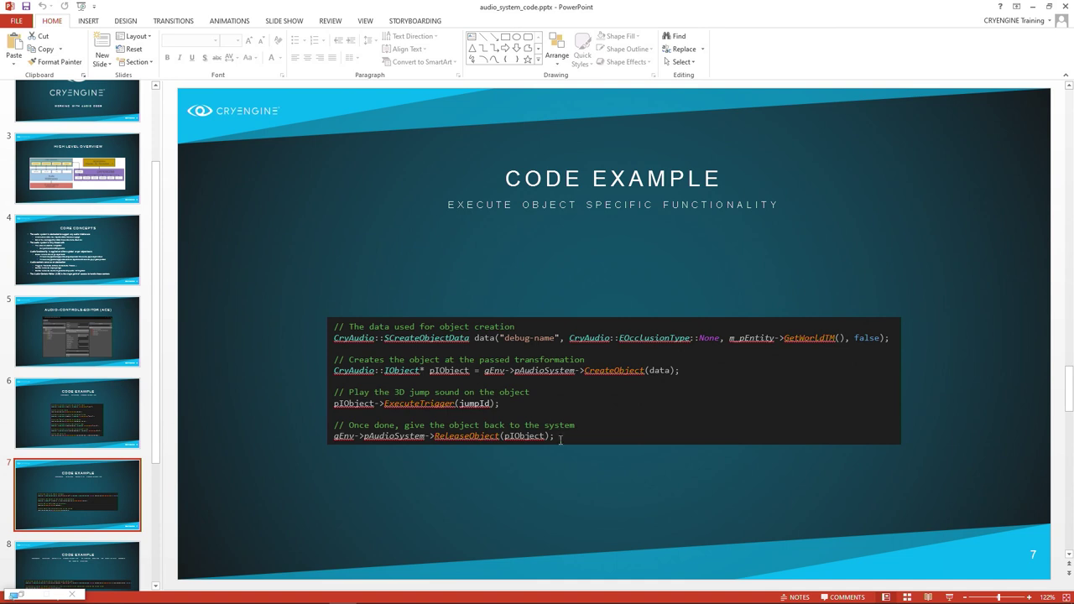
- Select the CreateObject, ExecuteTrigger and ReleaseObject example code on the slide
drag(558, 437, 335, 326)
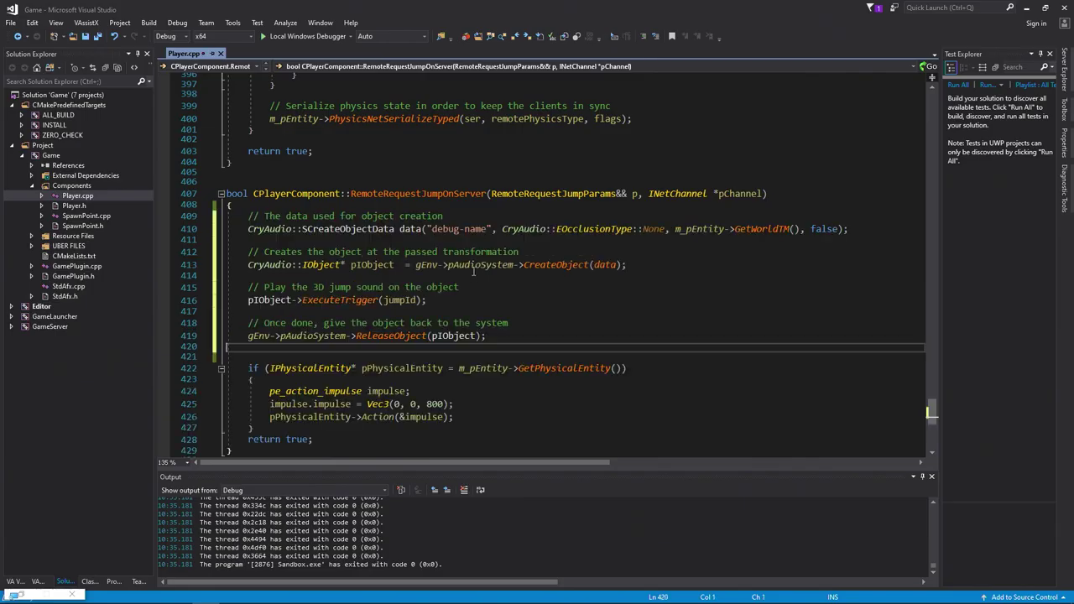
- Add #include <CryAudio/IObject.h> below the existing includes in Player.cpp
key(Up)
key(Up)
key(Up)
key(Up)
key(Up)
key(Up)
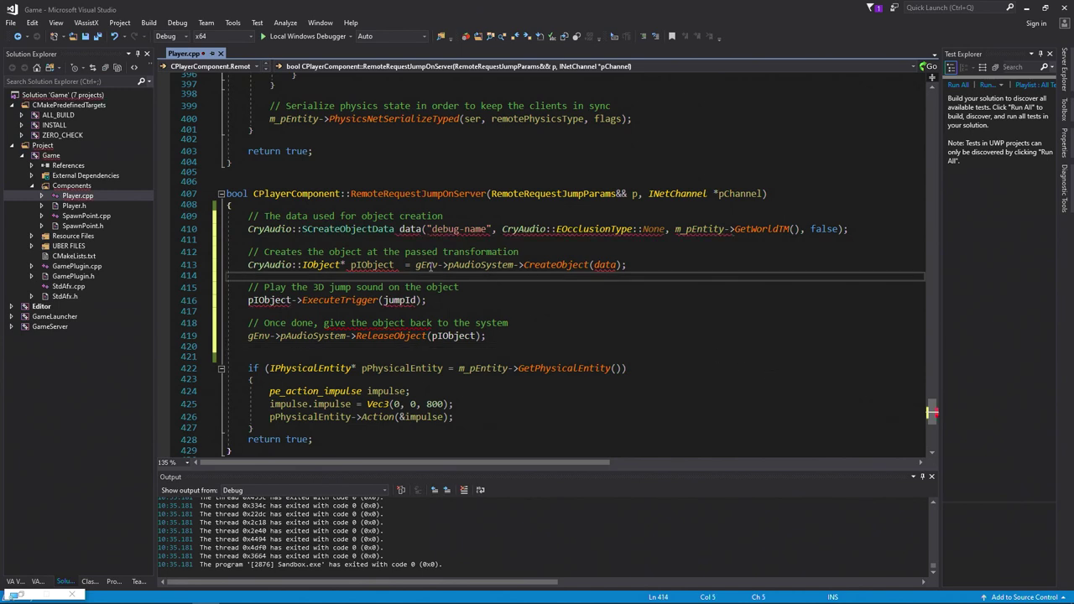
click(322, 266)
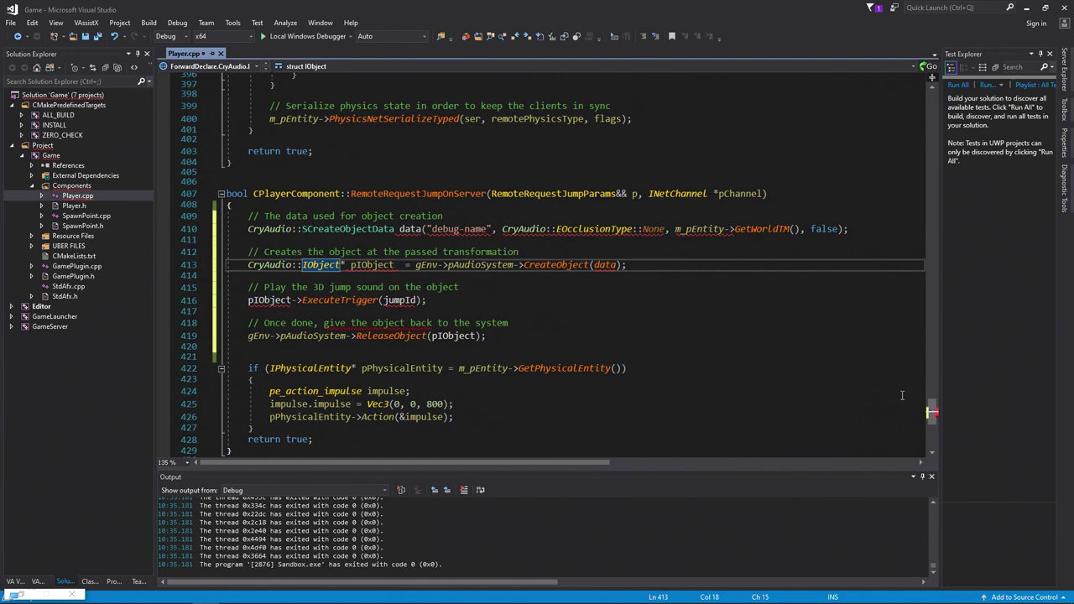
drag(931, 413, 918, 90)
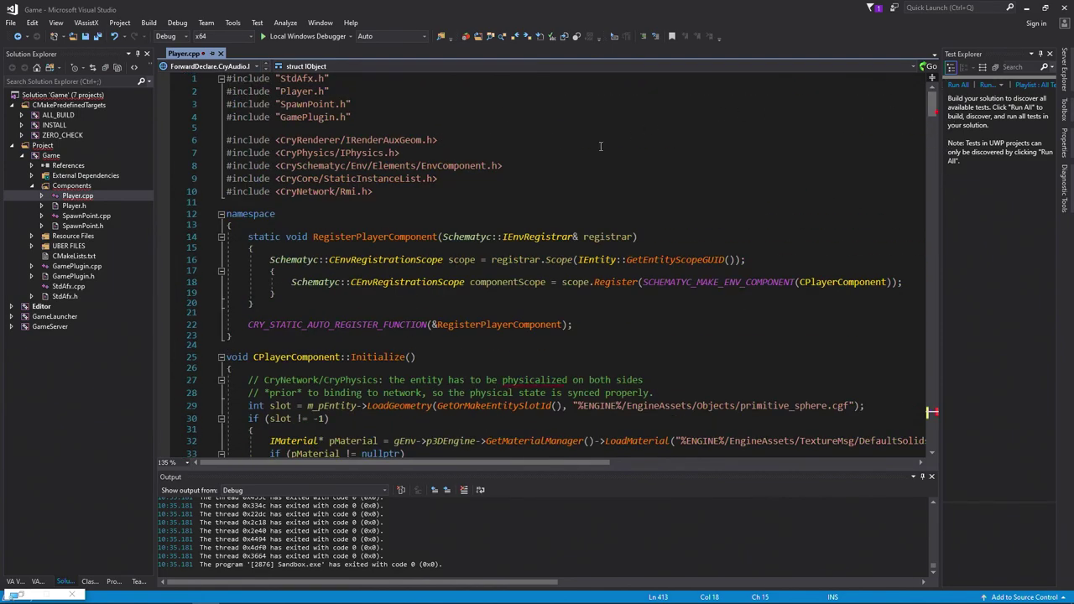
click(517, 191)
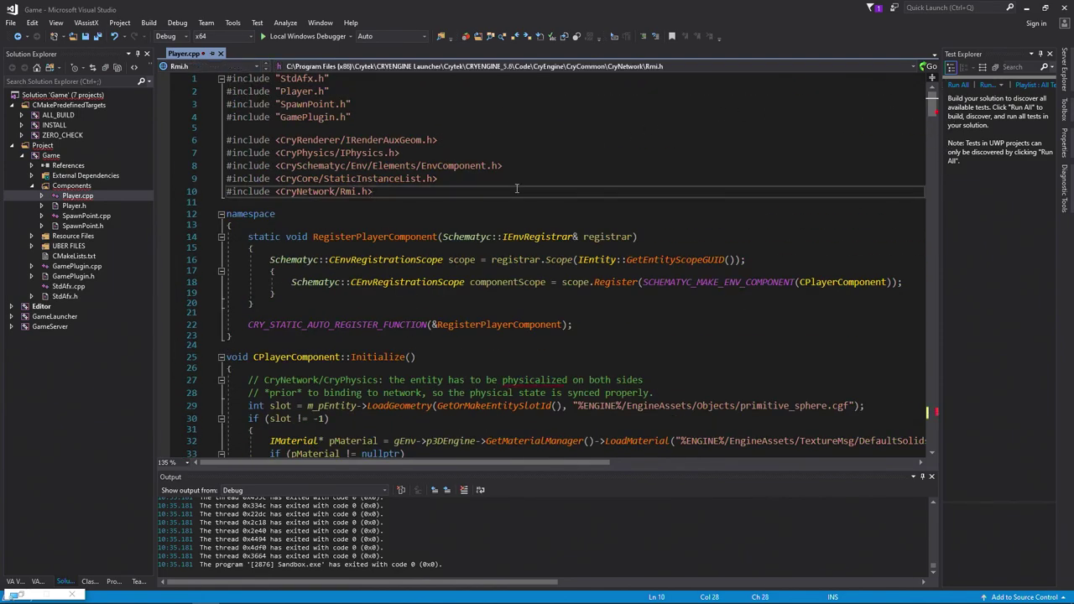
key(Return)
key(Return)
text(#include <CryAud>)
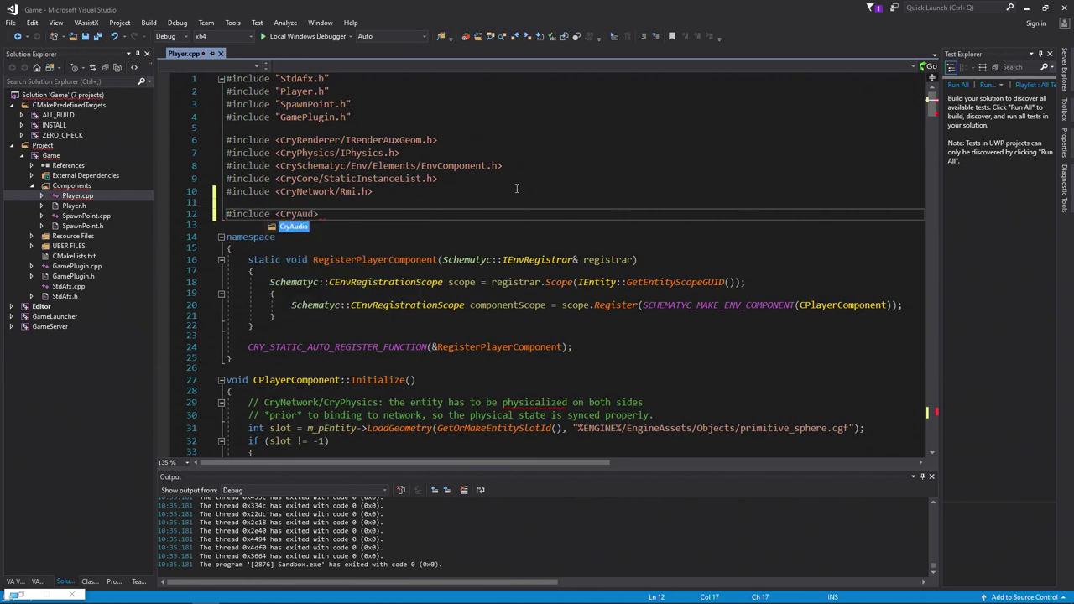
key(Tab)
text(/)
key(Tab)
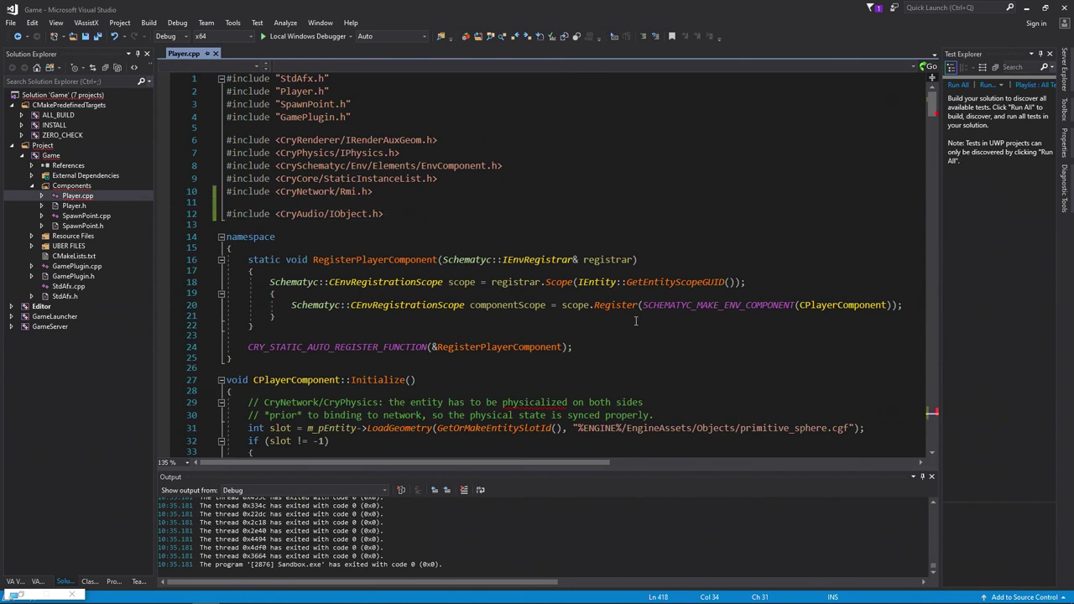
- Declare CryAudio::ControlId g_jumpId = CryAudio::StringToId("jump") after the registration line
click(586, 350)
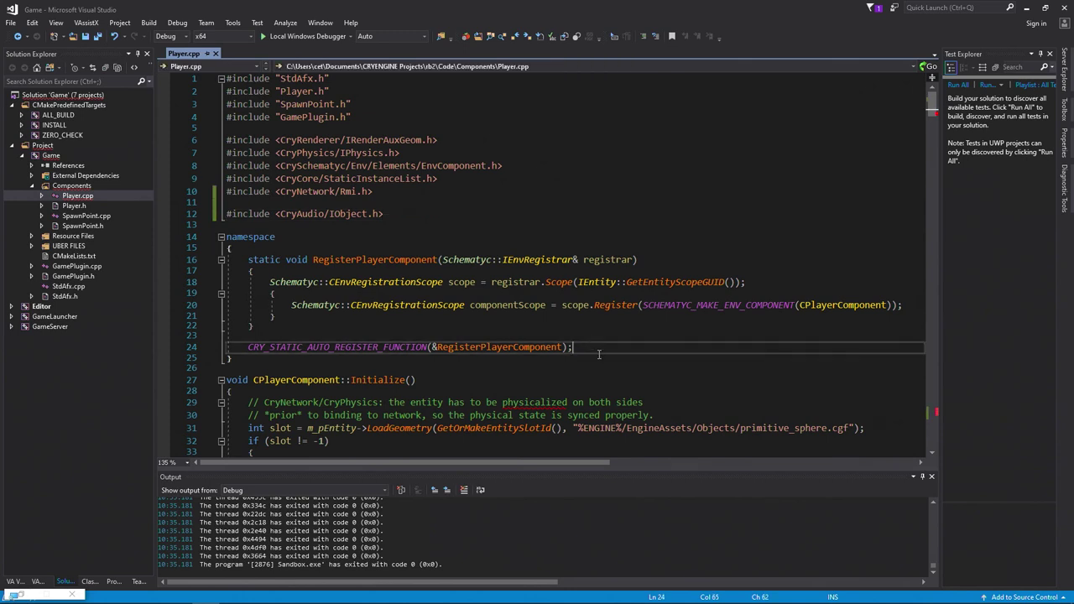
key(Return)
key(Return)
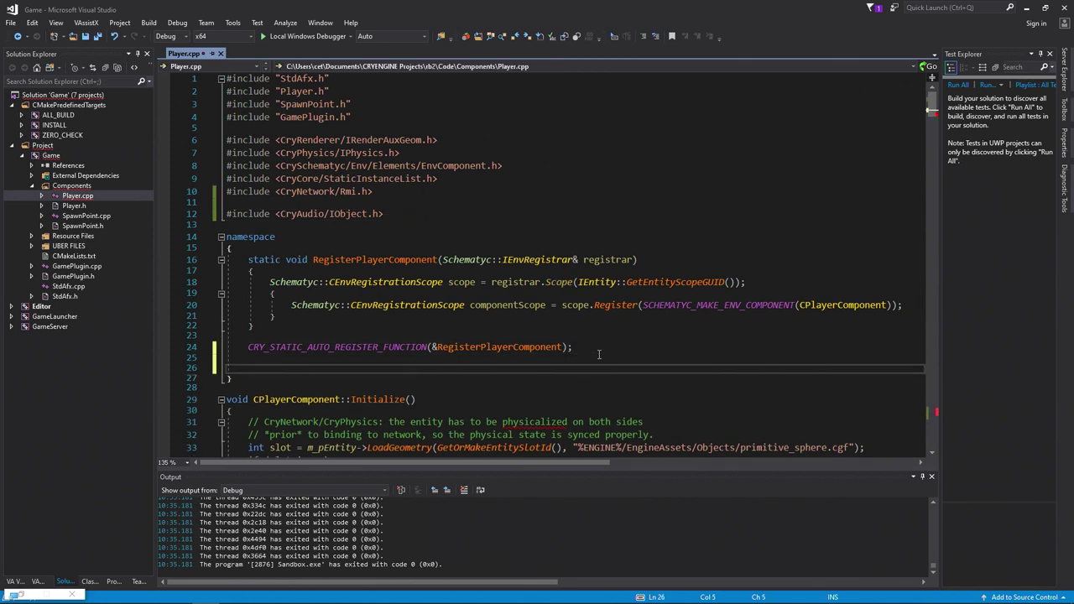
text(CryAudio)
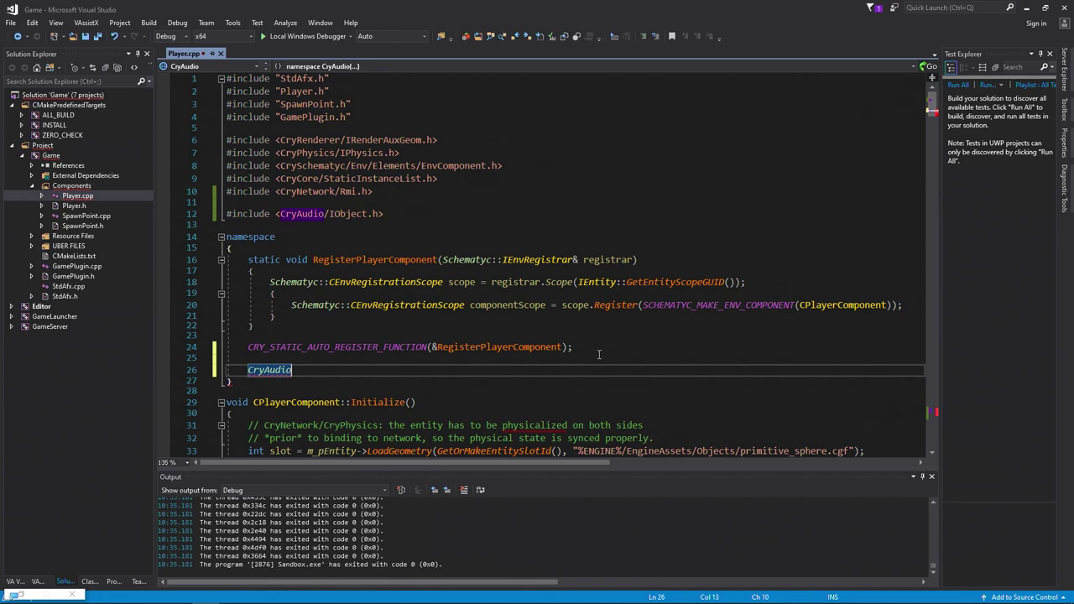
text(::ControlId g_)
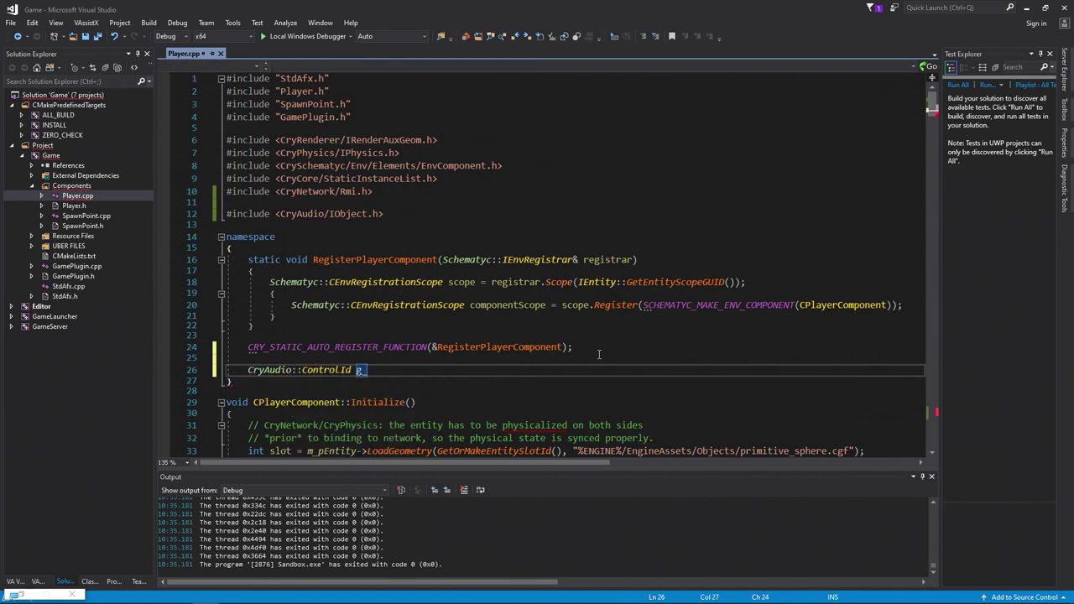
text(jumpId = )
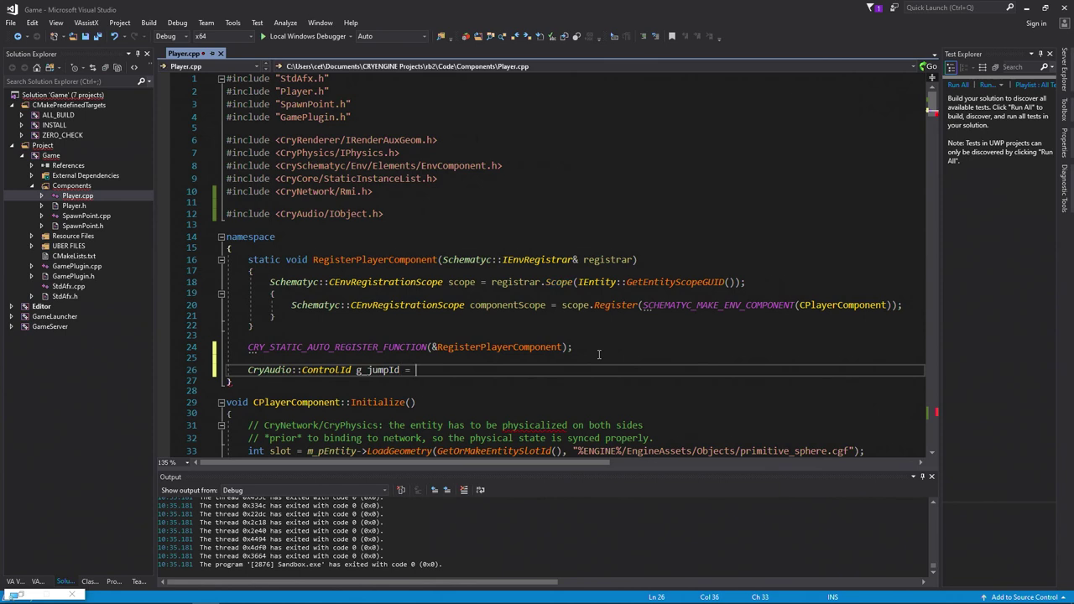
text(CryAudio::St)
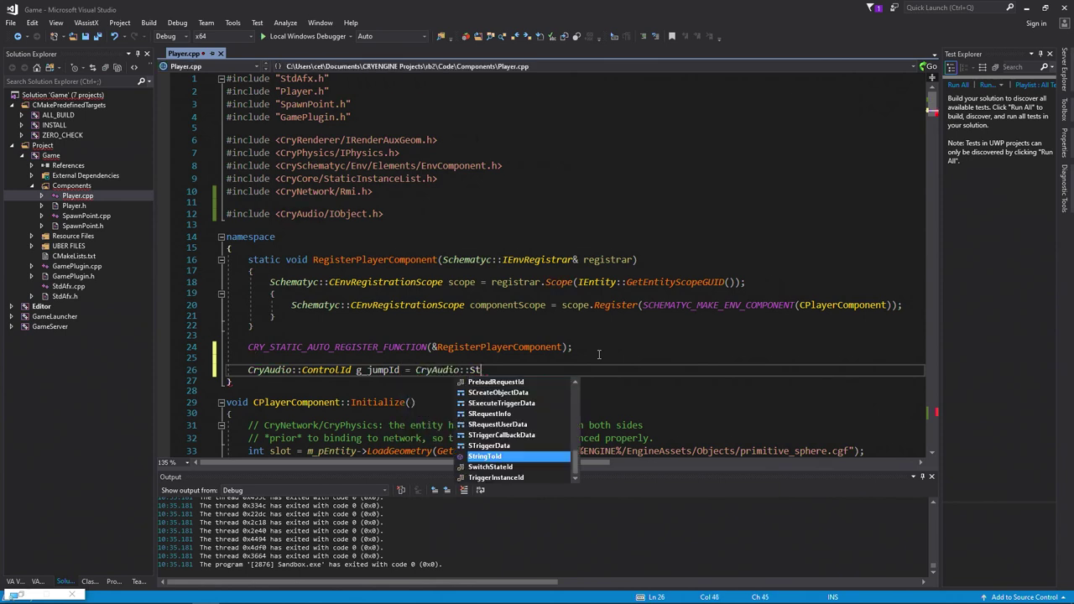
text(ringToId("jump");)
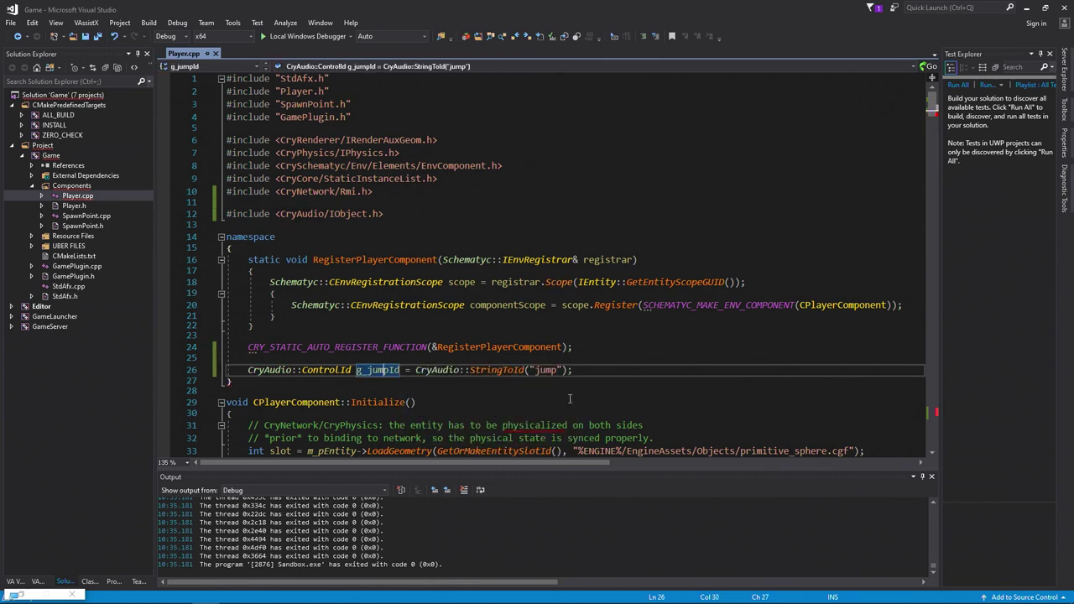
scroll(931, 176, down, 20)
scroll(931, 176, down, 20)
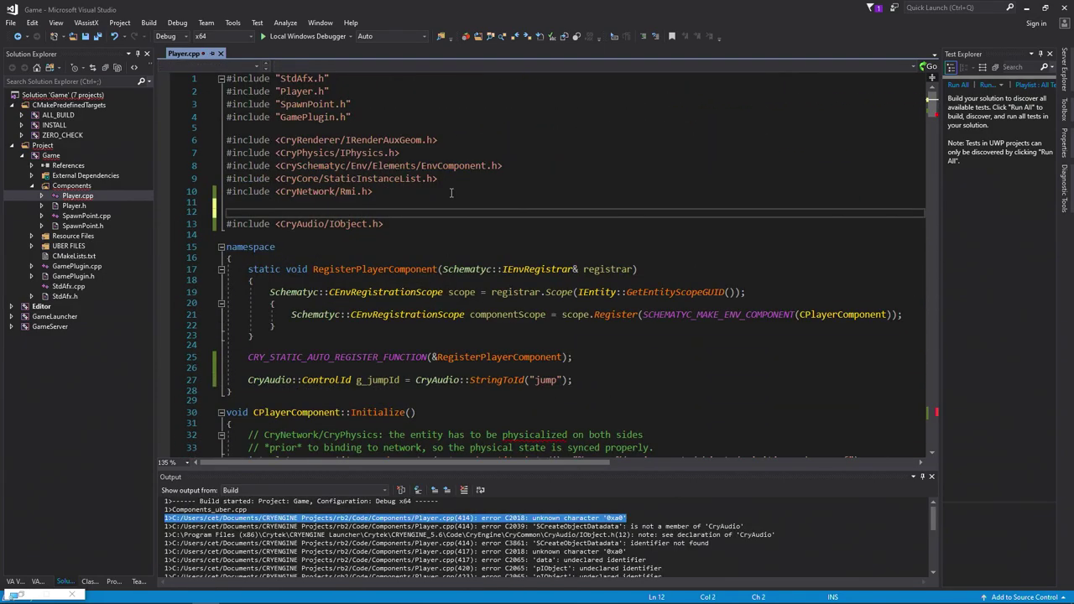
- Retype the CryAudio include line to remove the stray 0xa0 characters
text(#)
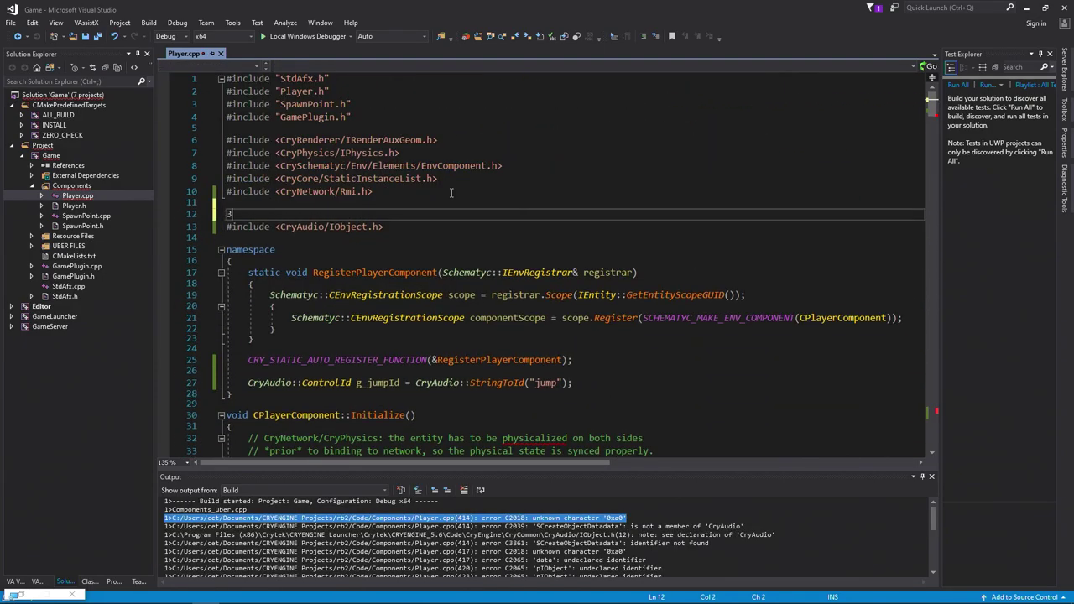
text(inc)
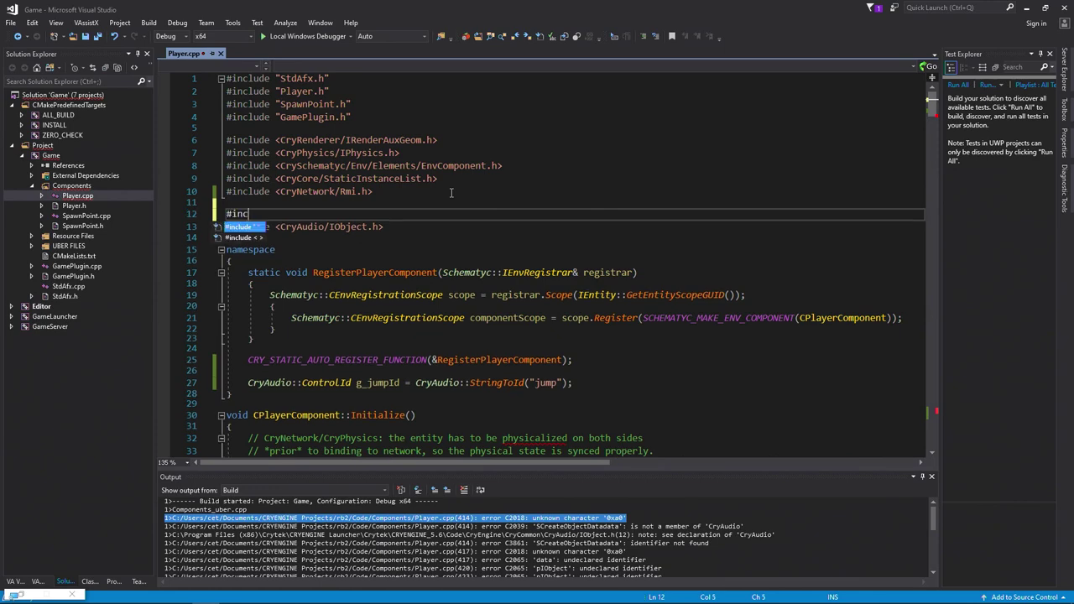
key(Down)
key(Tab)
text(CryA)
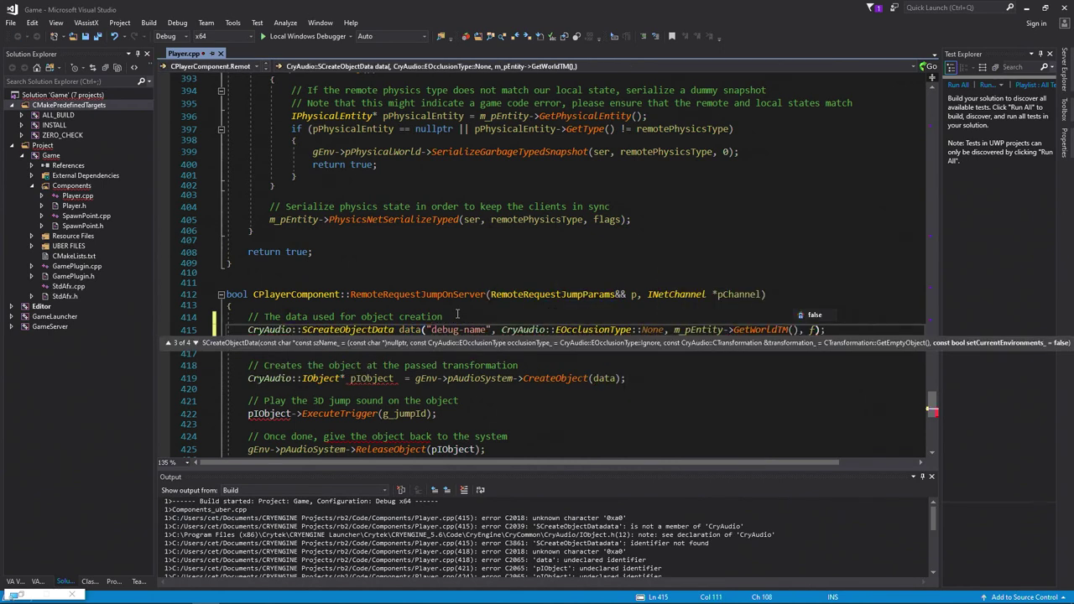
key(Tab)
- Rewrite the pasted line as CryAudio::IObject* pObject = gEnv->pAudioSystem->CreateObject()
key(ctrl+d)
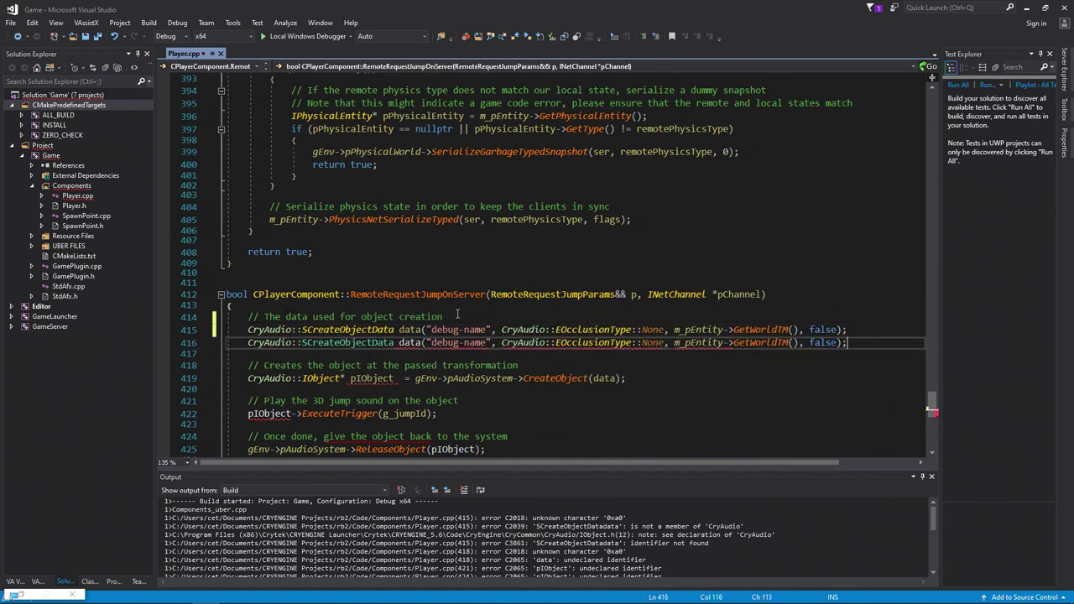
key(ctrl+shift+l)
key(Down)
key(Down)
key(Home)
key(Return)
key(Up)
text(CryAudio::IObject* pObject = gEnv->pAudioSystem->CreateObject()
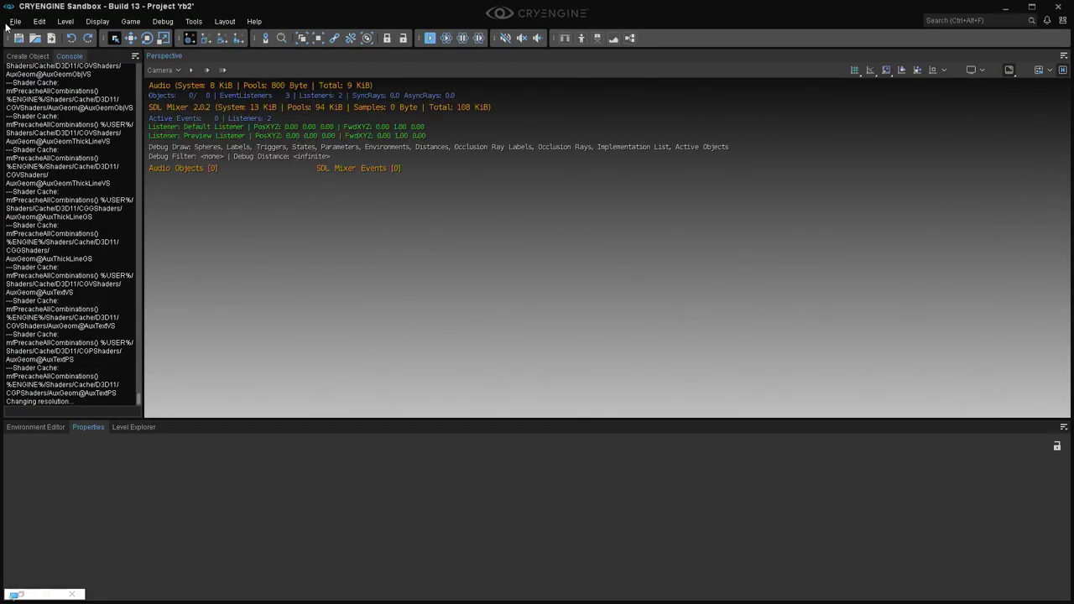
- Reopen example.level from the recent files list
click(15, 21)
mouse_move(109, 144)
click(174, 141)
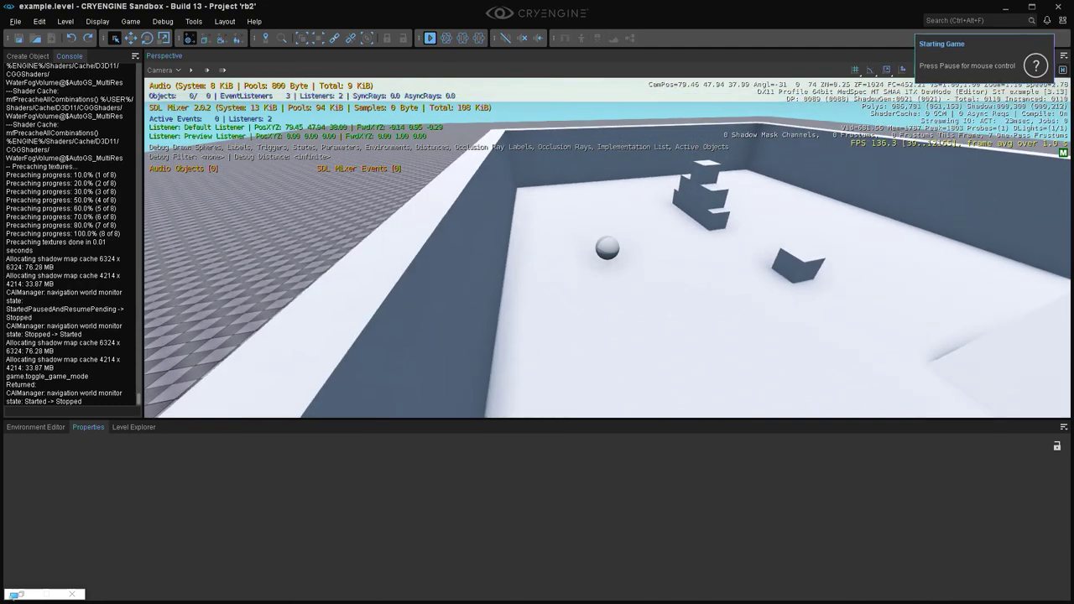
- Jump the ball to fire the jump sound, turn the camera around the arena, and exit game mode
key(space)
key(q)
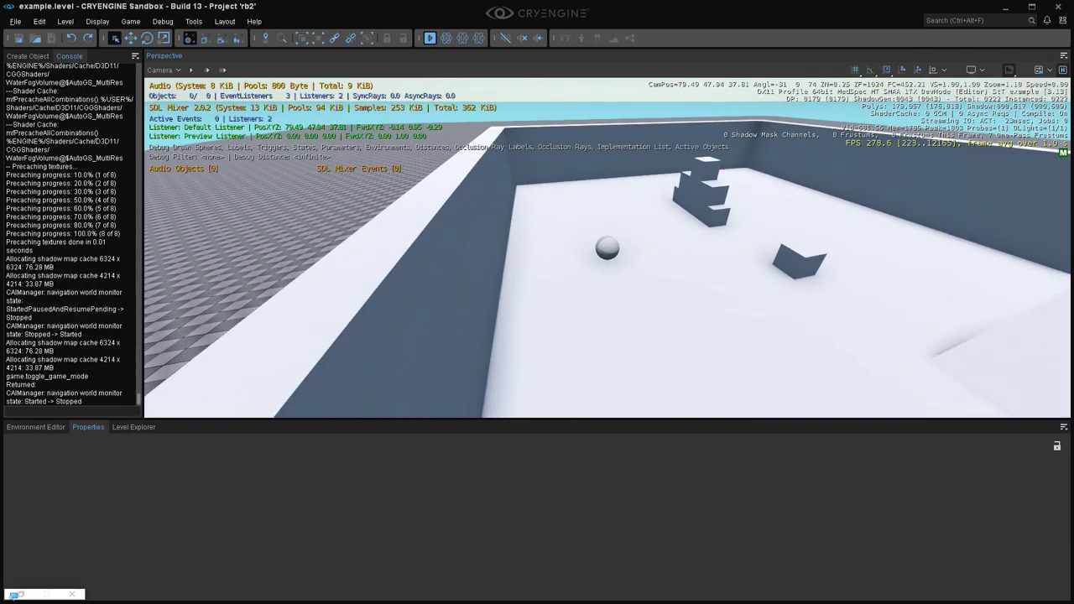
right_drag(607, 300, 663, 311)
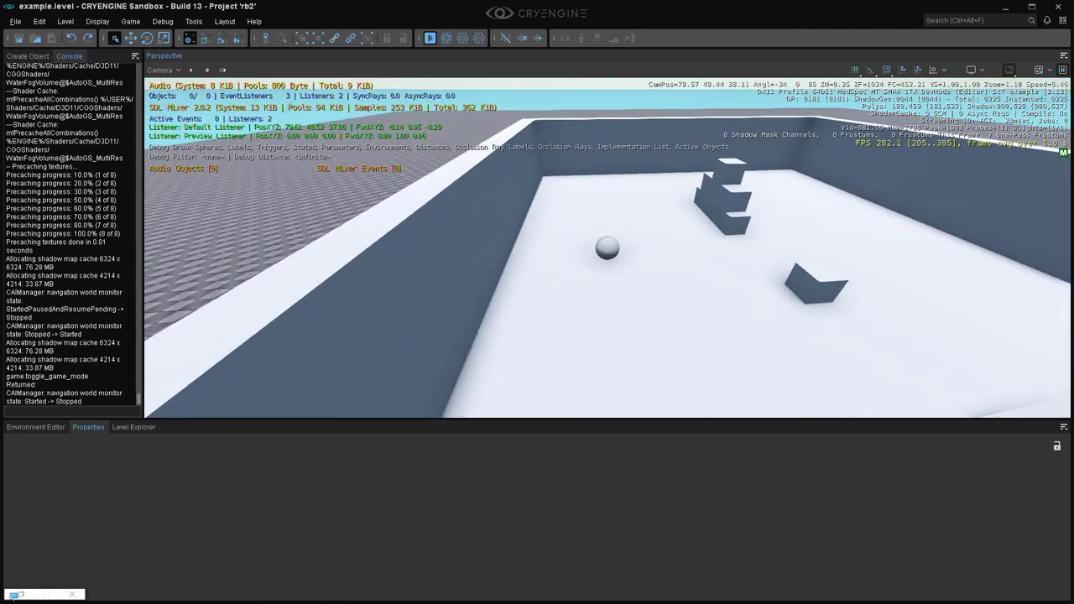
key(Escape)
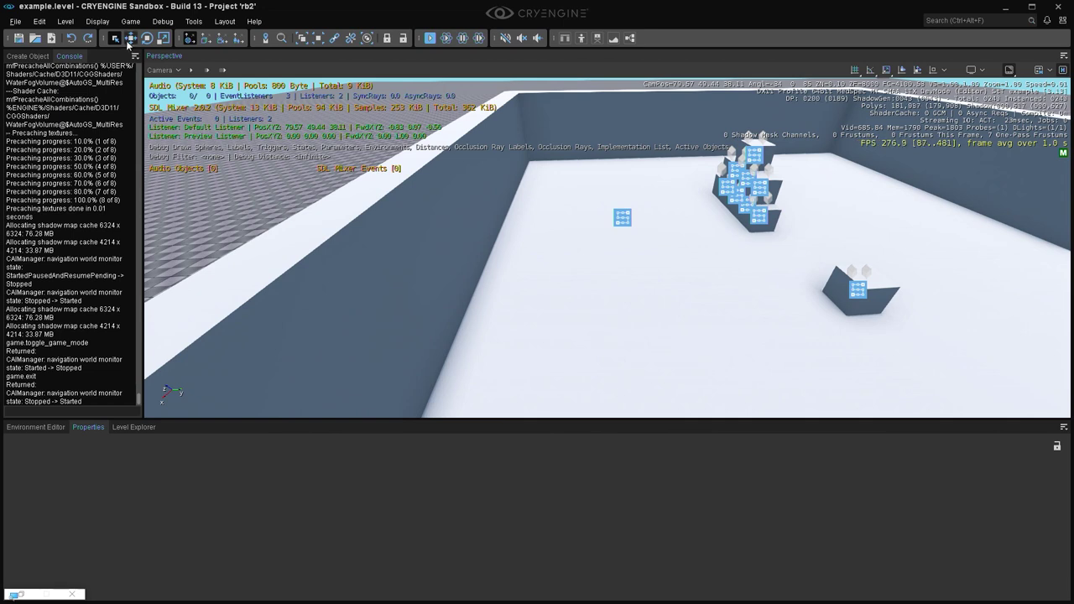
click(193, 20)
- Tick Enable Panning and Enable Attenuation on the jump trigger, save, and close the Audio Controls Editor
click(242, 87)
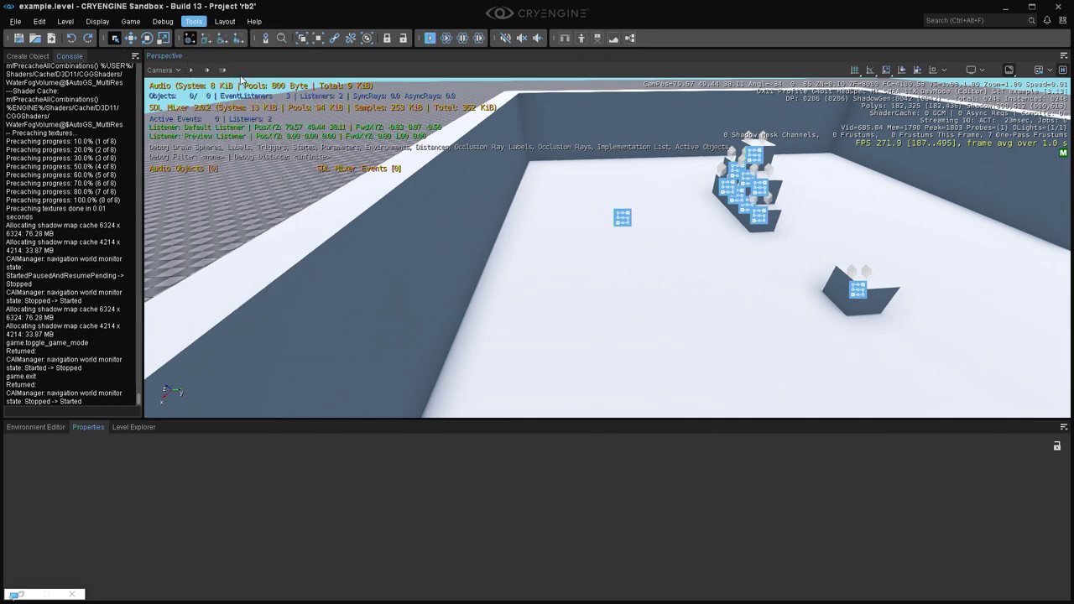
click(114, 174)
click(150, 187)
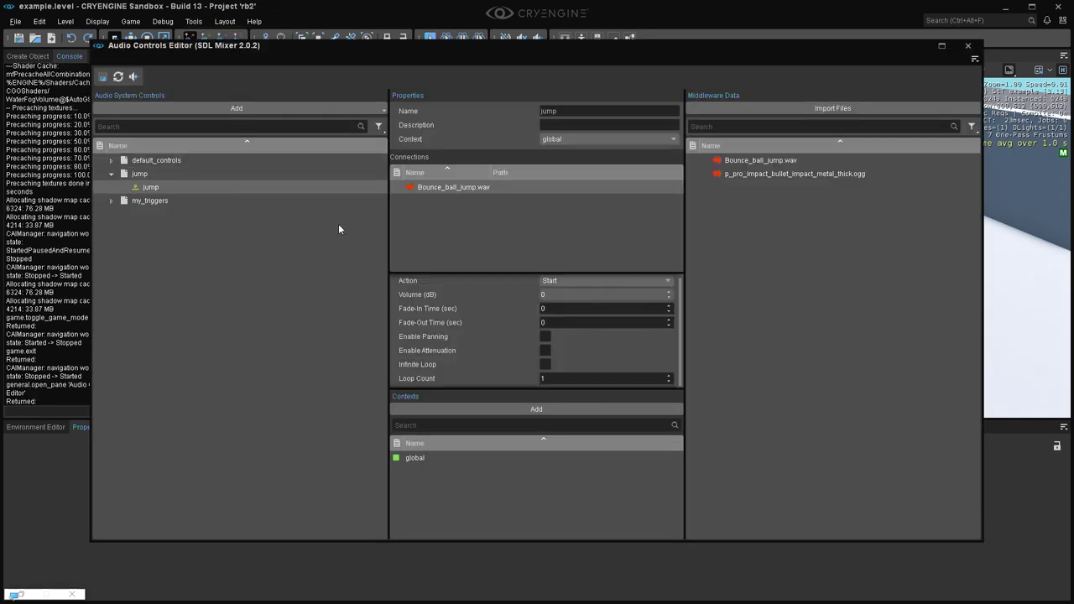
click(545, 336)
click(546, 350)
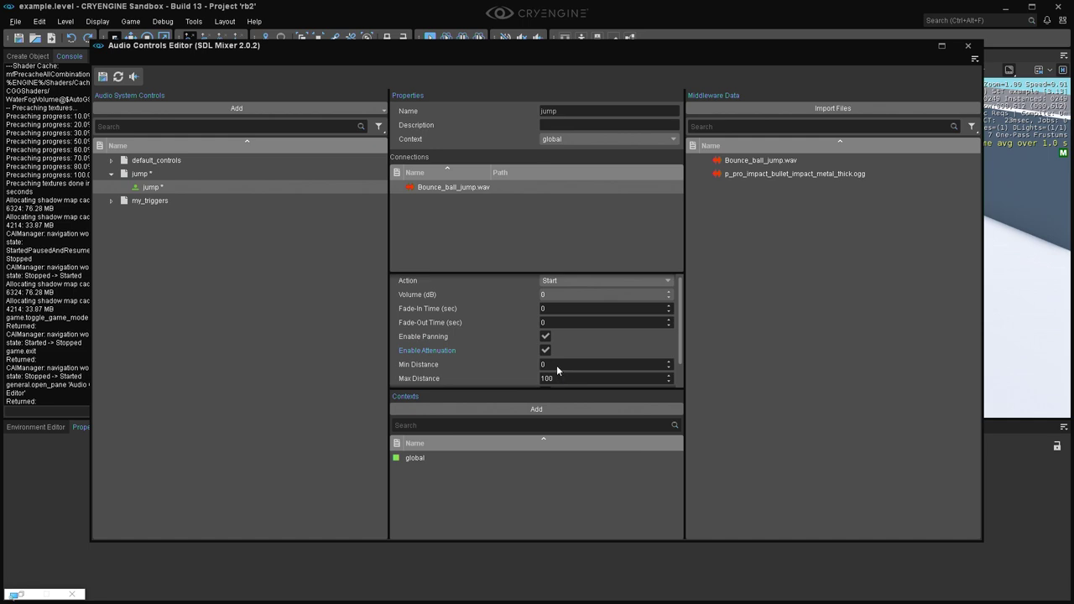
key(ctrl+s)
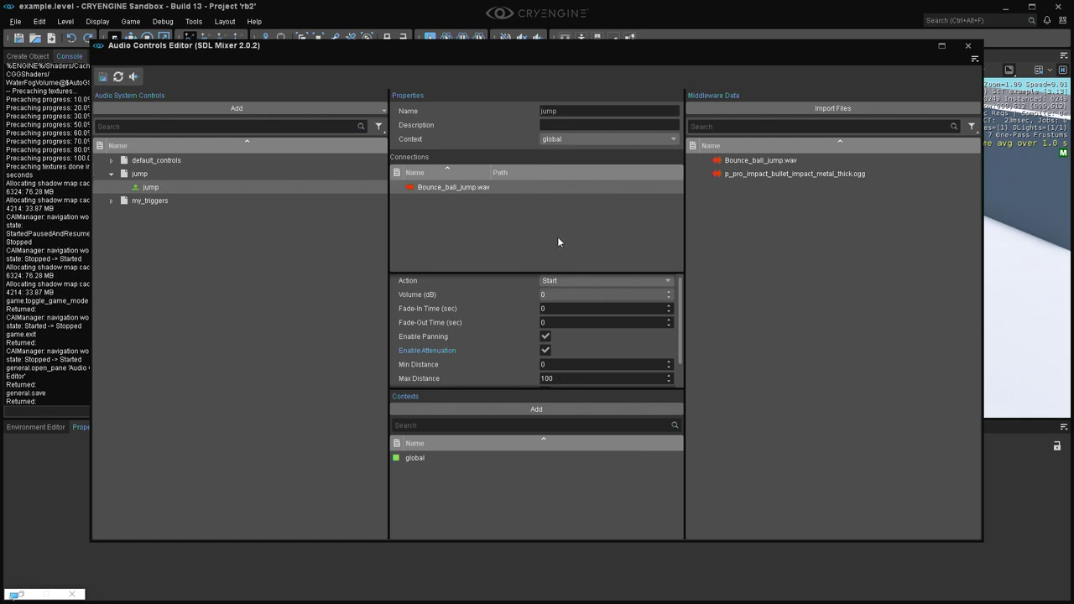
click(967, 46)
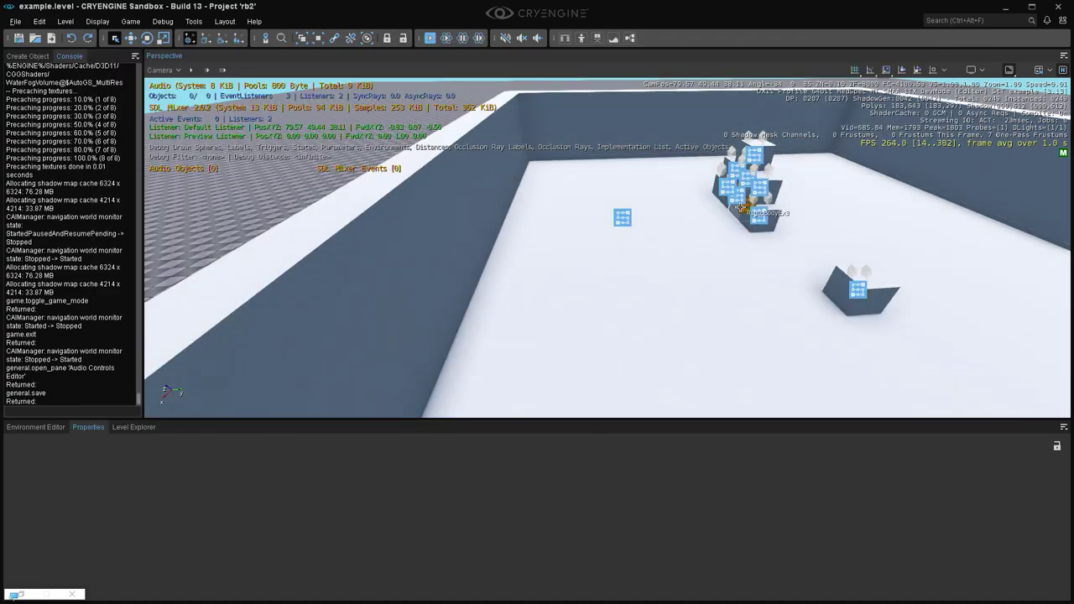
- After a quick play test, change the jump trigger's Max Distance from 100 to 15, save, and close the editor
key(ctrl+g)
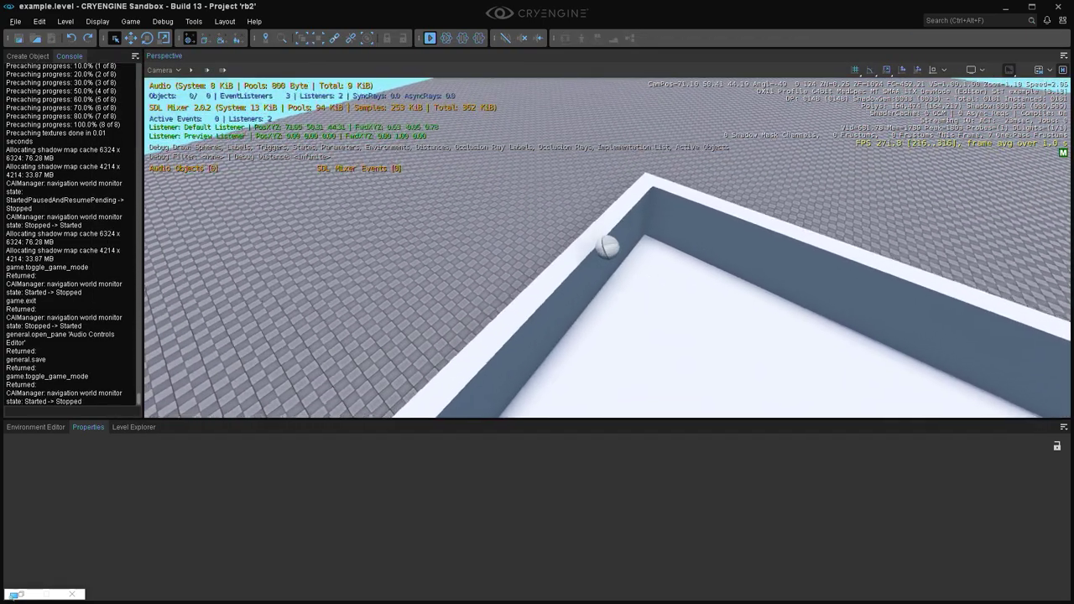
key(Escape)
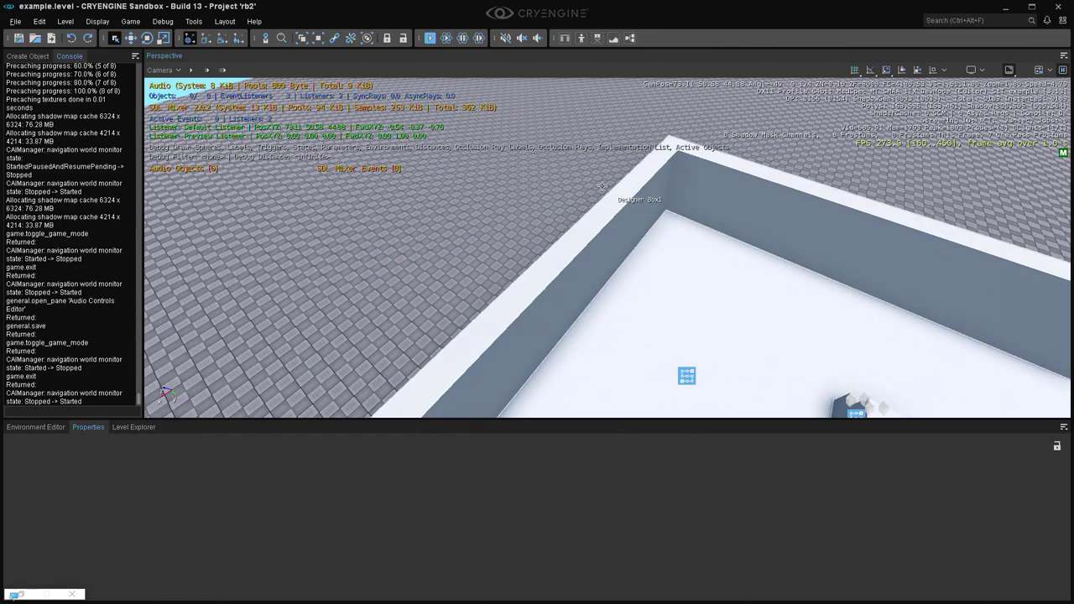
click(194, 21)
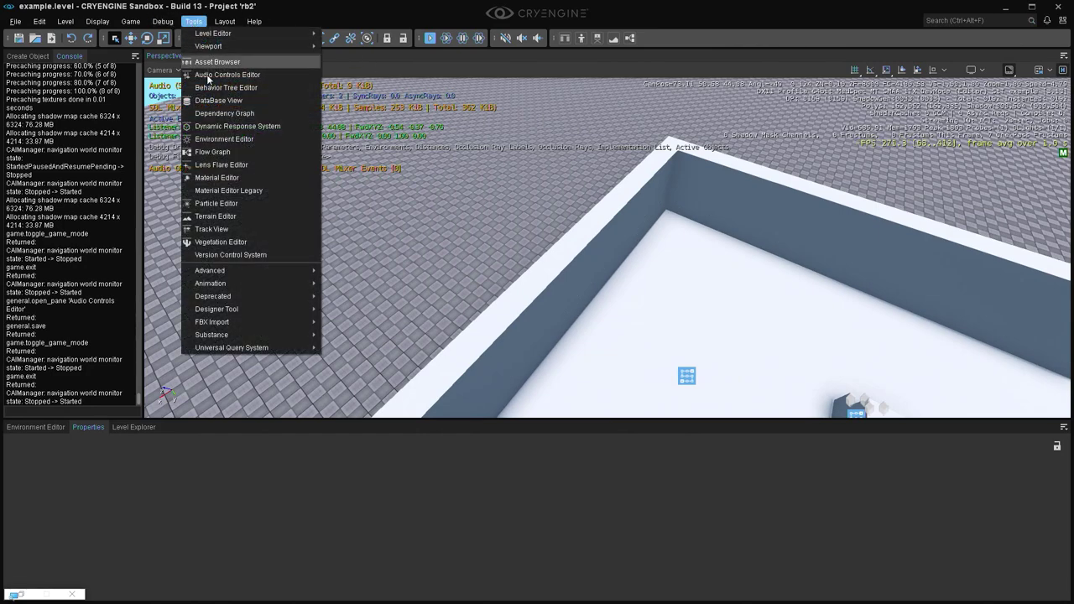
click(226, 74)
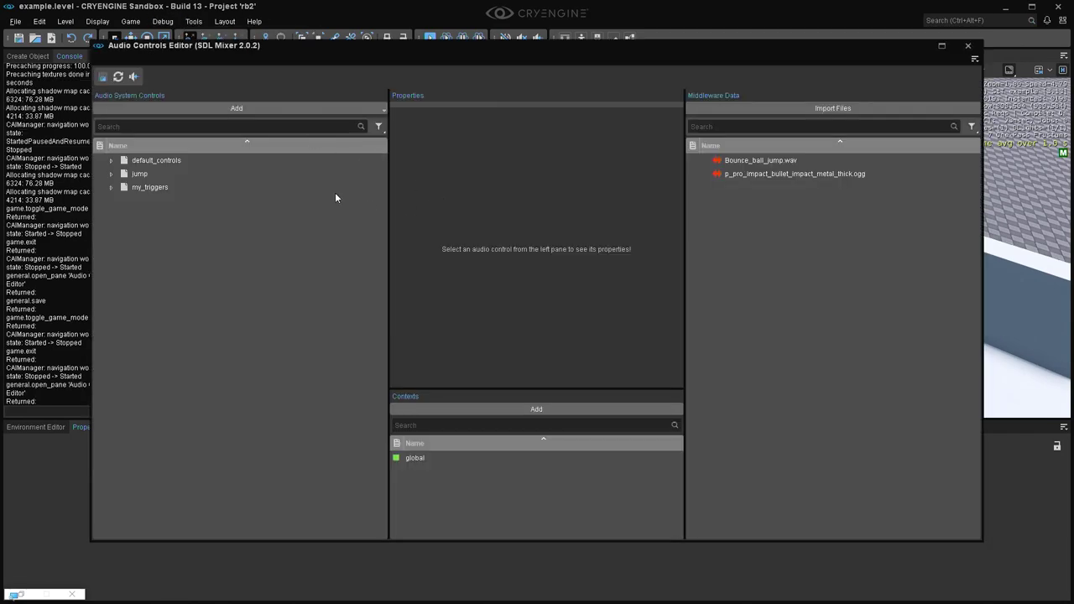
click(111, 174)
click(150, 188)
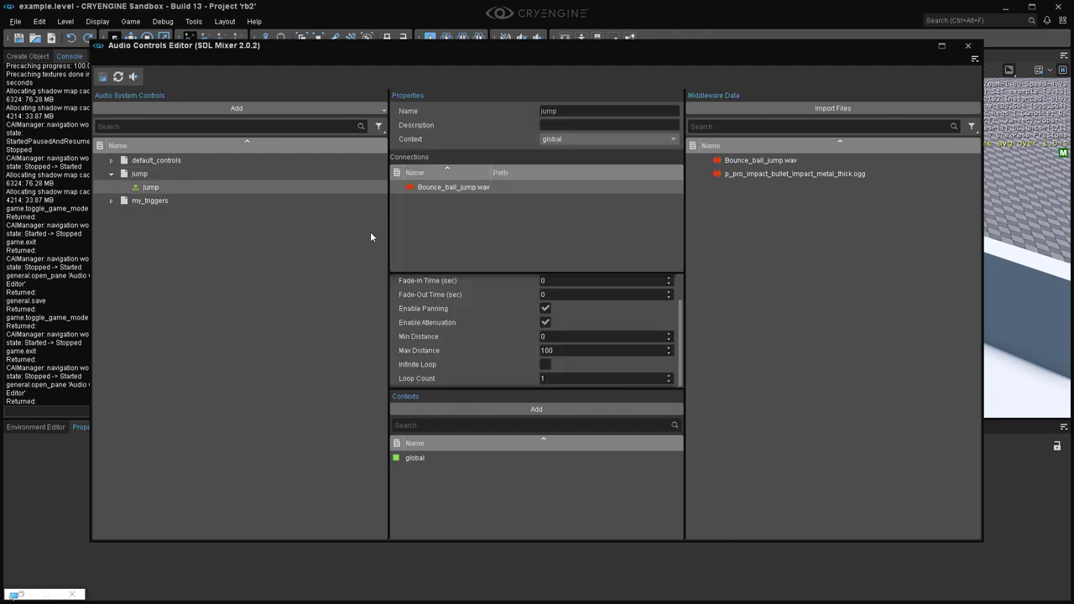
double_click(558, 351)
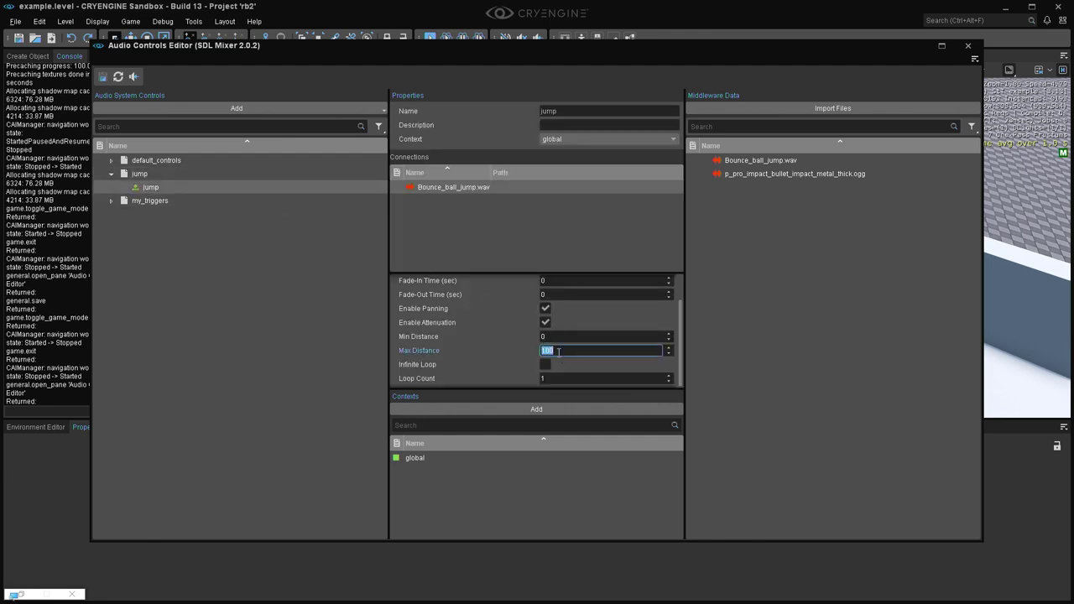
text(15)
key(ctrl+s)
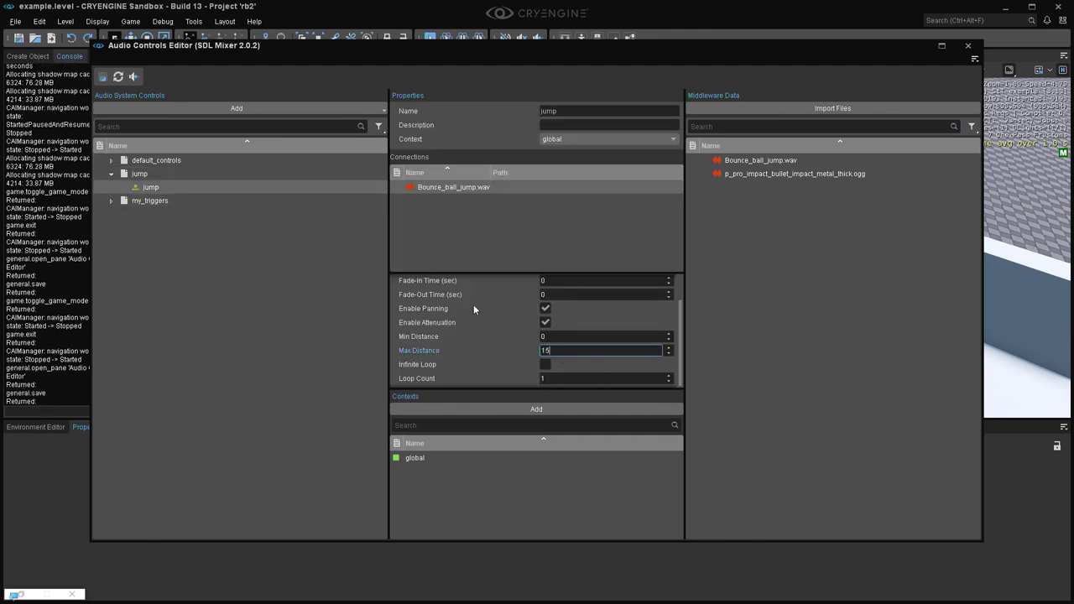
click(967, 46)
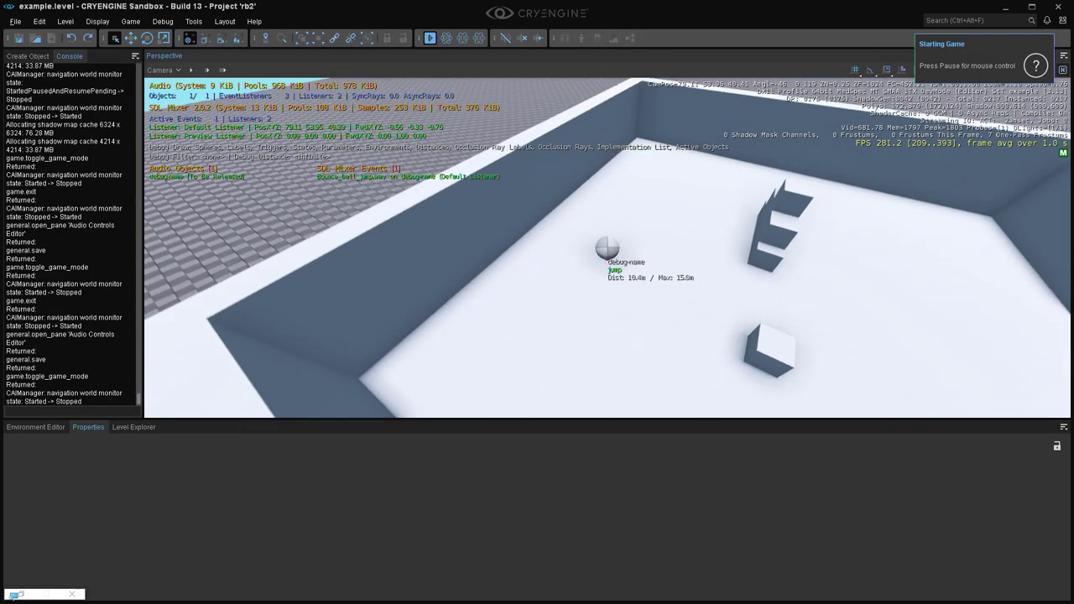
- Pull the game camera back to watch the jump label reach 12.9 m of 15.0 m, then exit game mode
scroll(607, 248, down, 3)
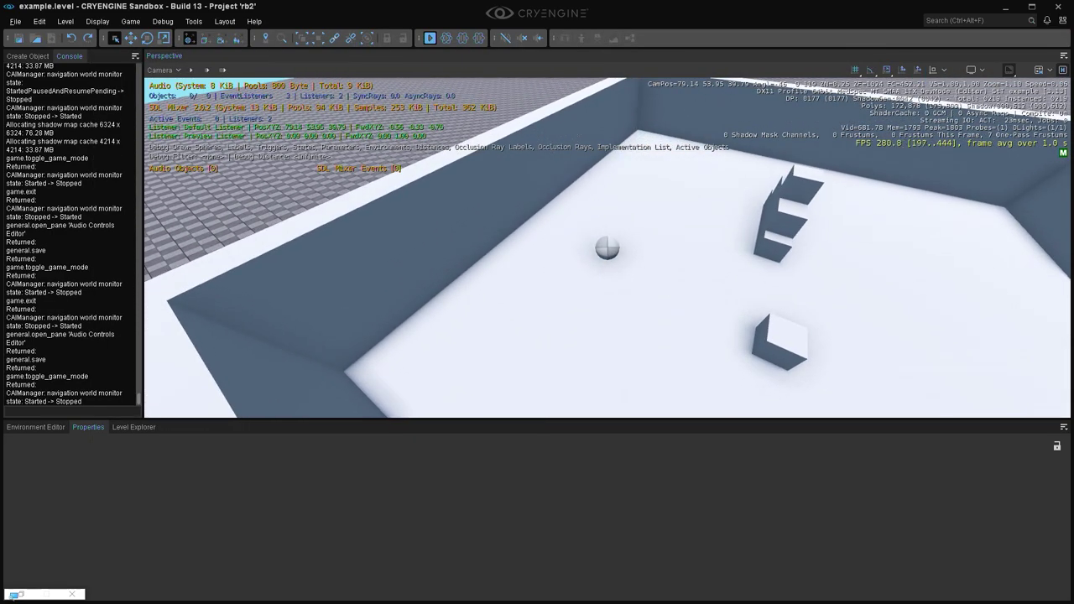
mouse_move(607, 249)
right_down()
mouse_move(570, 251)
mouse_move(607, 248)
right_up()
scroll(608, 248, down, 3)
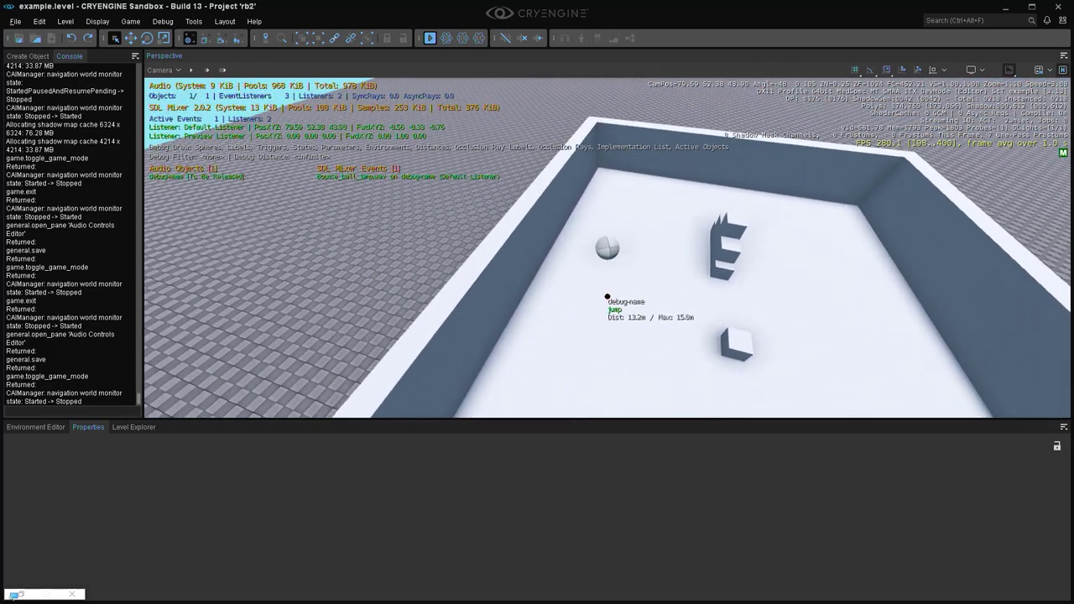
scroll(607, 248, up, 3)
scroll(607, 248, down, 1)
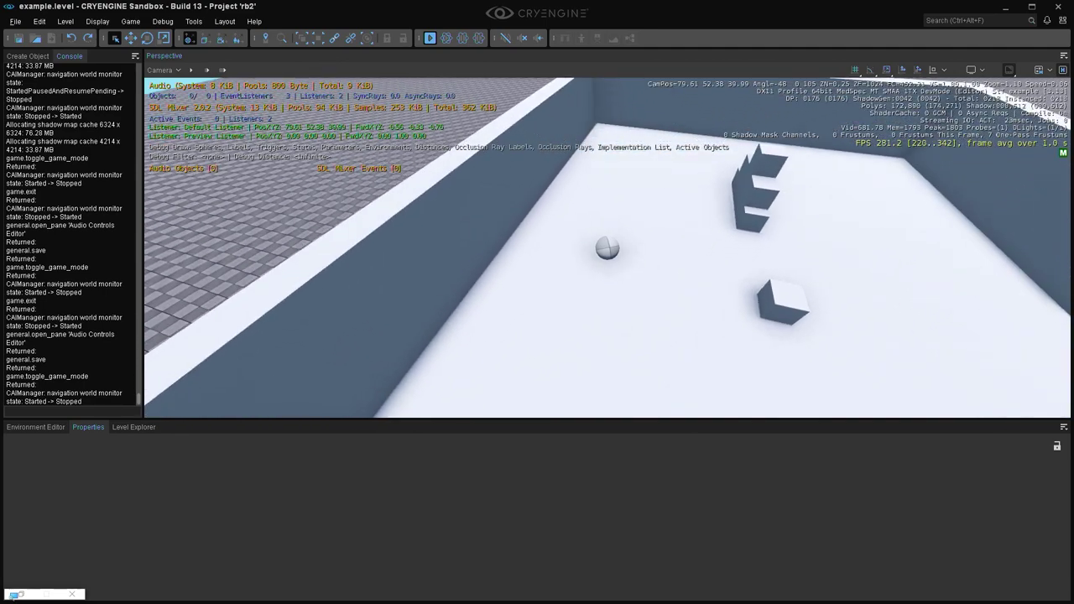
scroll(608, 249, down, 2)
scroll(608, 248, down, 1)
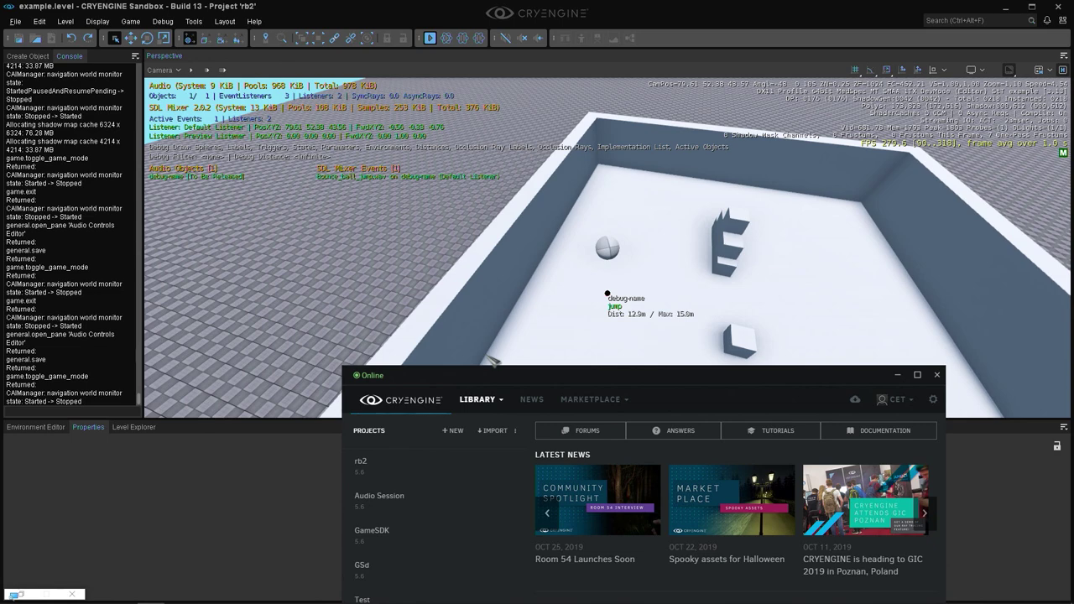
click(419, 119)
key(Escape)
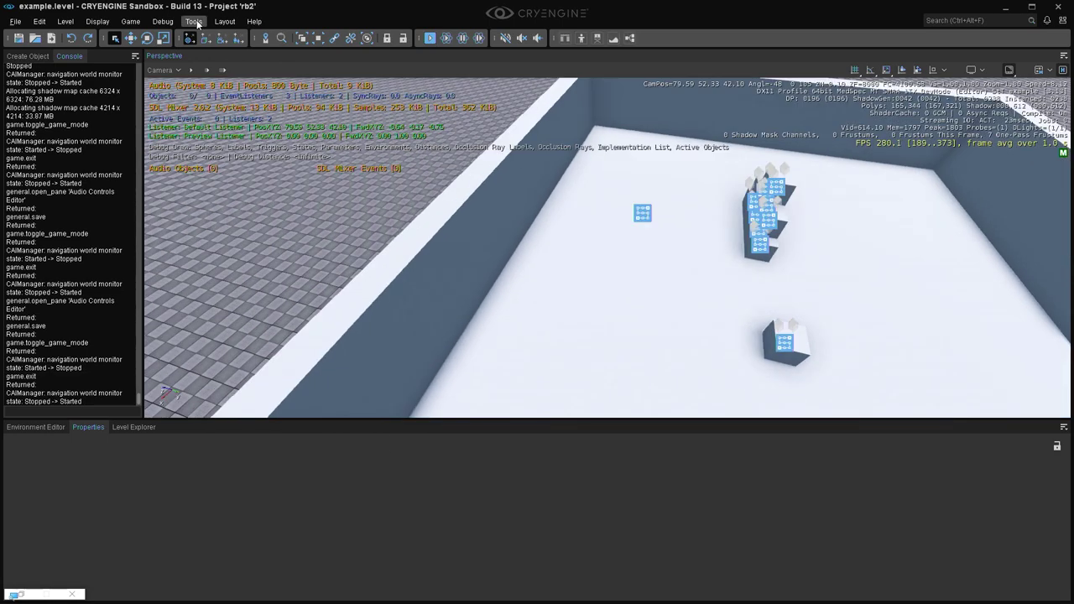
- Change the jump trigger's Max Distance from 15 to 100, save, and close the Audio Controls Editor
click(193, 21)
click(249, 75)
click(138, 186)
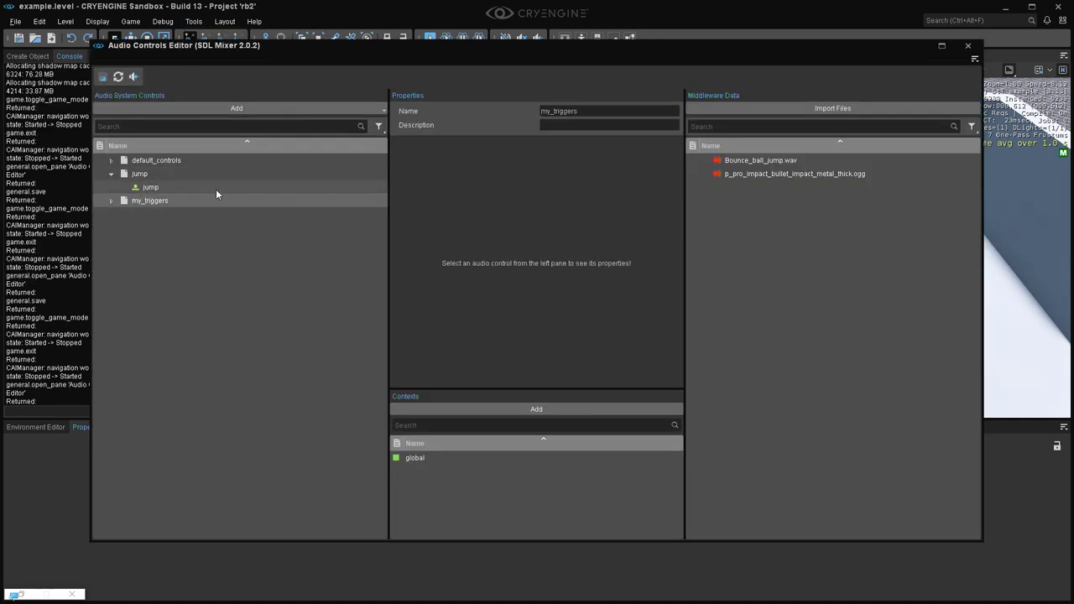
click(180, 188)
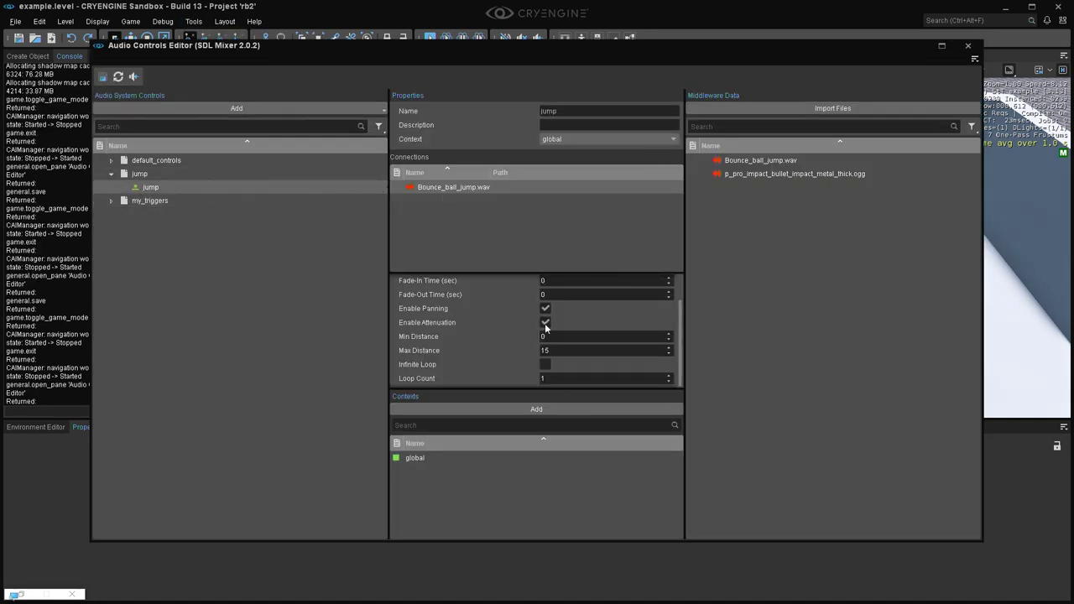
double_click(557, 350)
text(1)
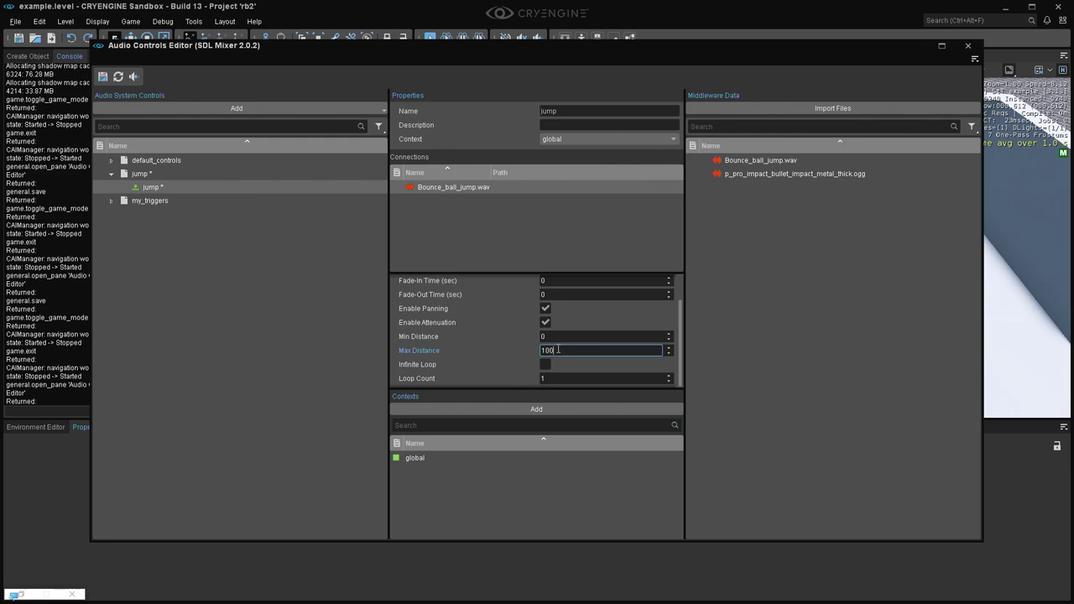
text(00)
key(ctrl+s)
click(967, 45)
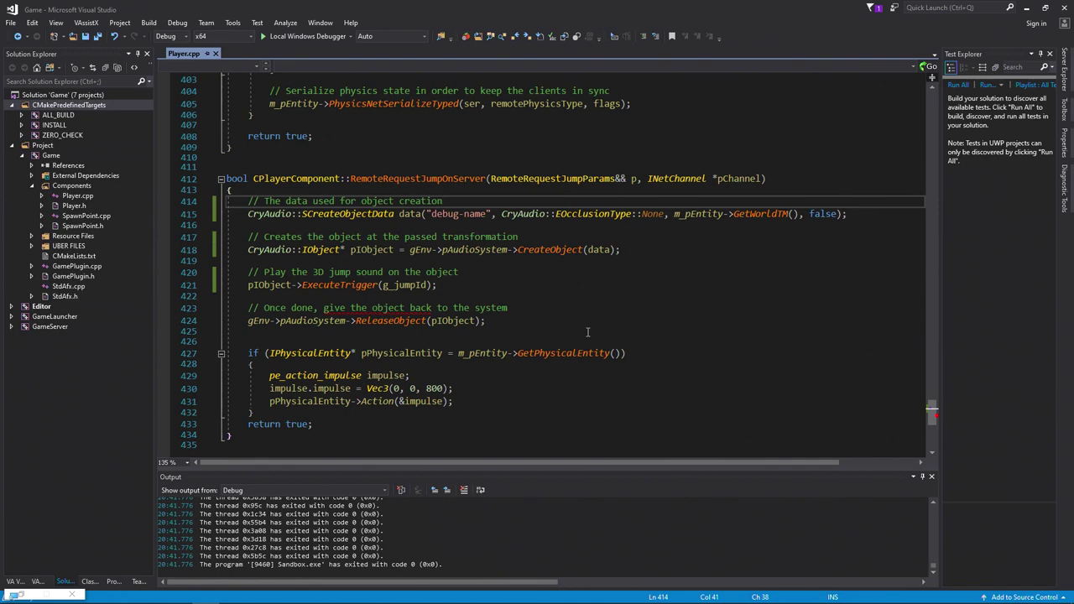
- Select the ExecuteTriggerEx example code on slide 8 and the audio object lines 414–424
key(alt+Tab)
click(84, 486)
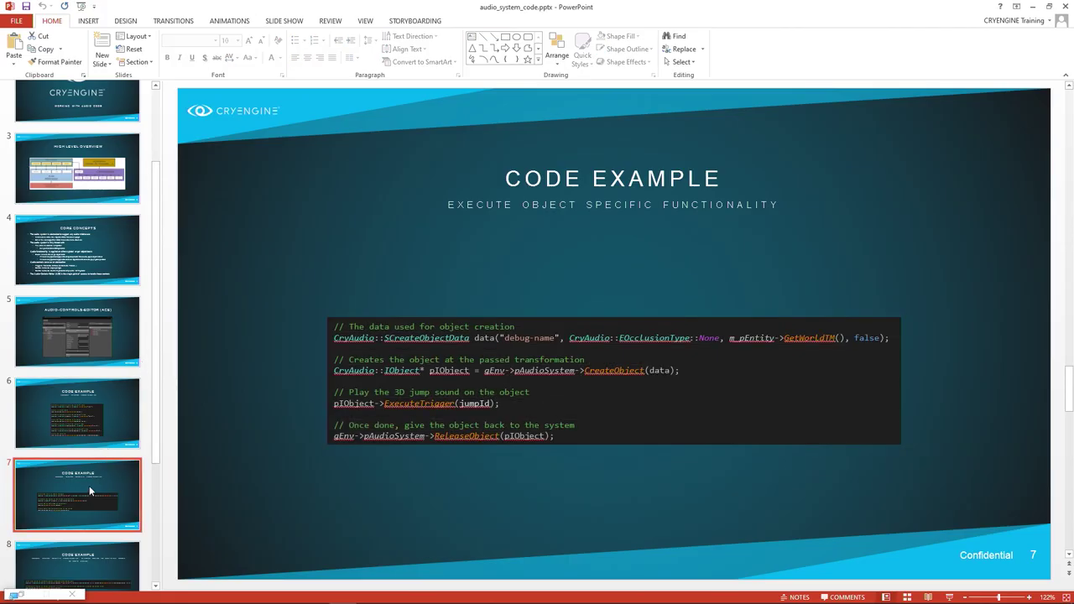
scroll(88, 486, down, 2)
click(83, 455)
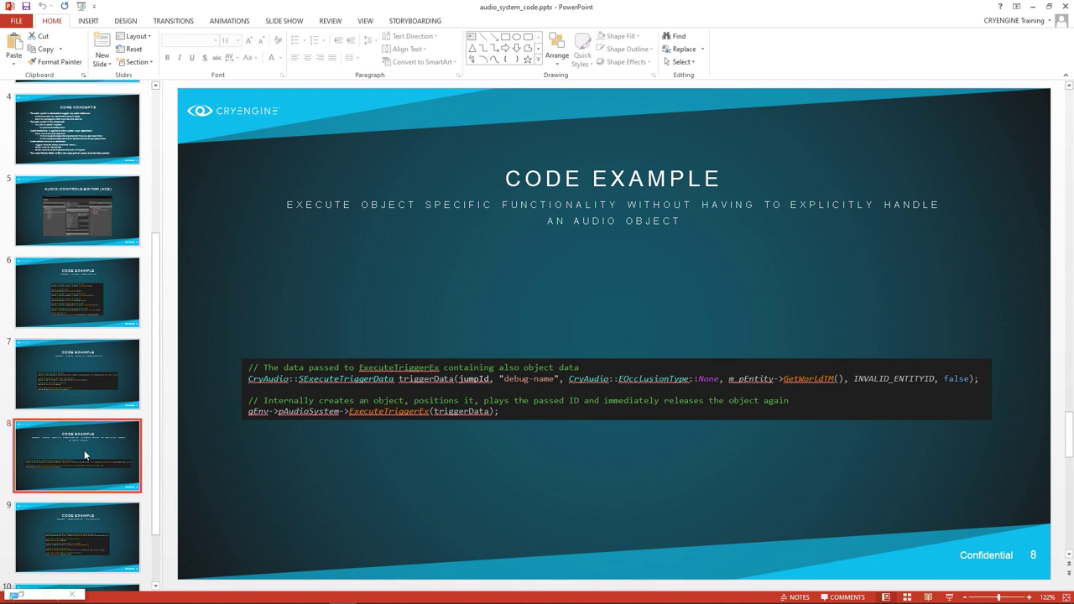
drag(501, 412, 248, 368)
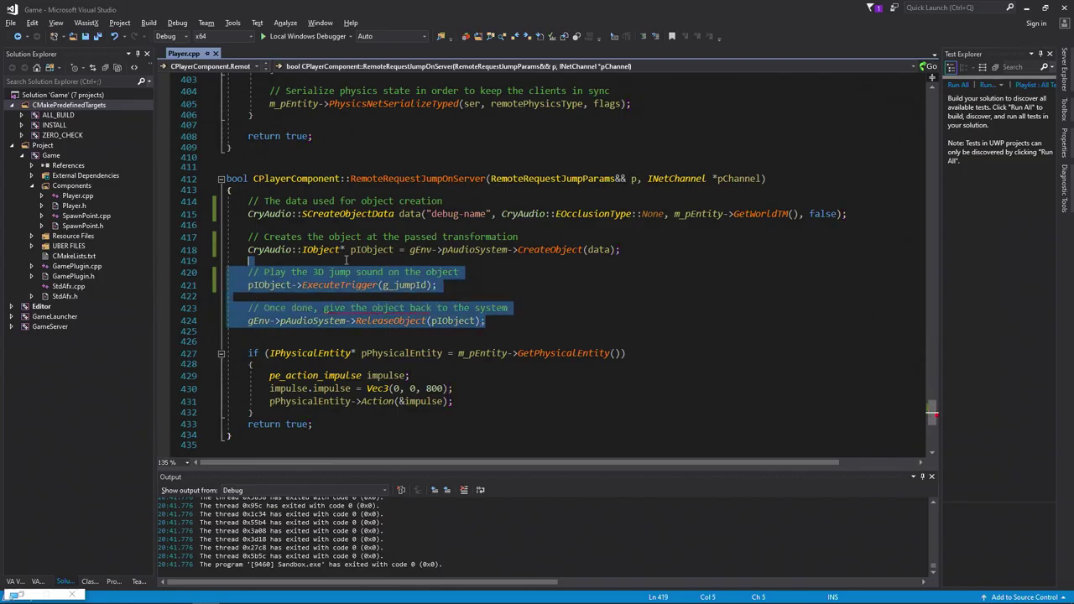
drag(248, 285, 244, 200)
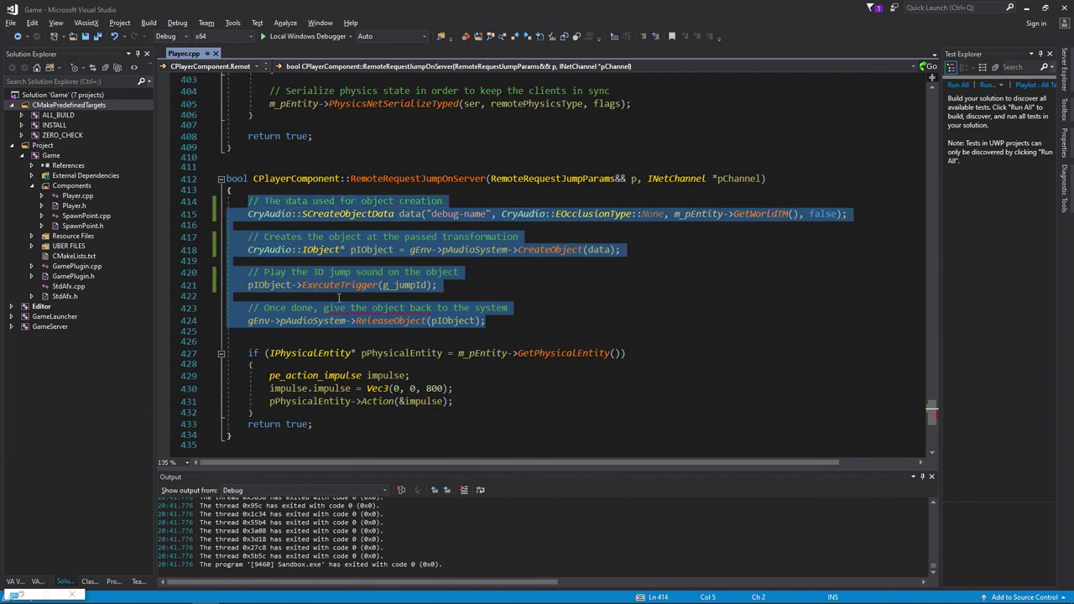
- Paste the ExecuteTriggerEx code and write a SExecuteTriggerData triggerData line with g_jumpId, 'debug-name' and GetWorldTM()
key(ctrl+v)
click(622, 202)
key(Return)
text(C)
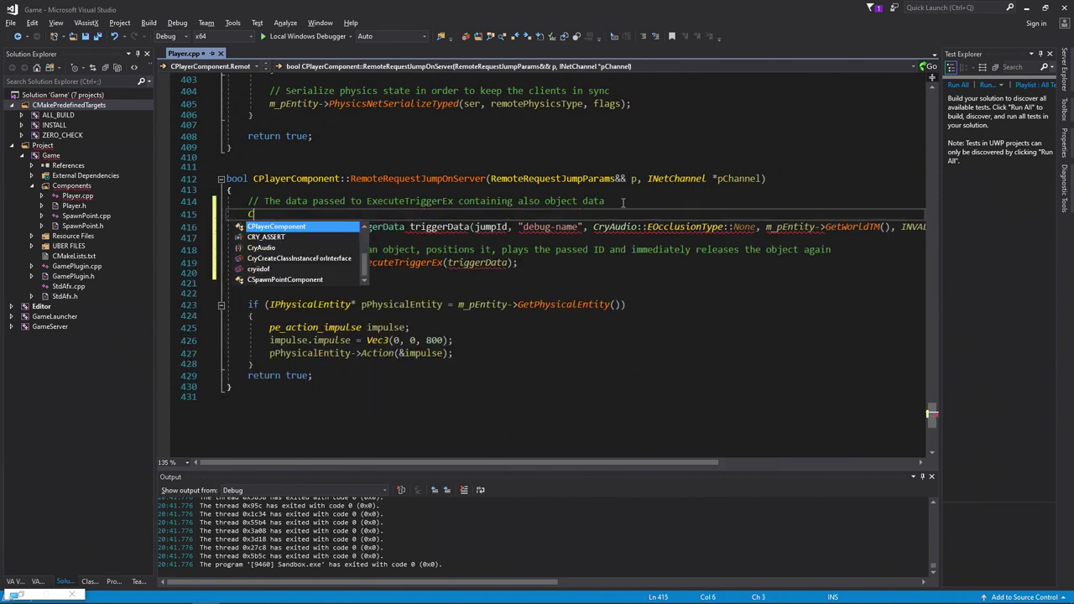
text(ryAudio::SExecuteTriggerData trigge)
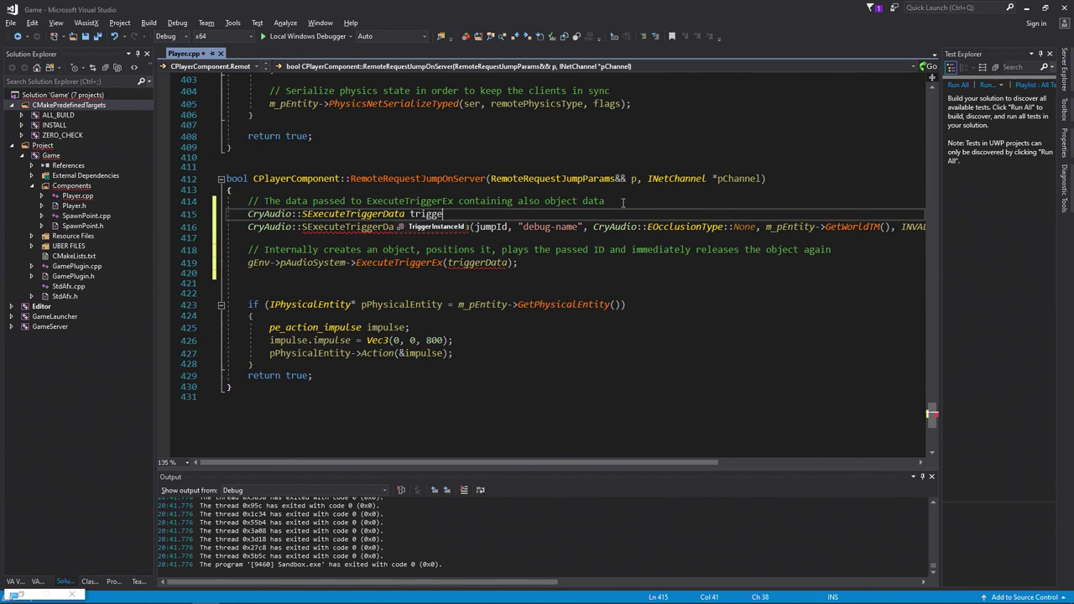
text(rData)
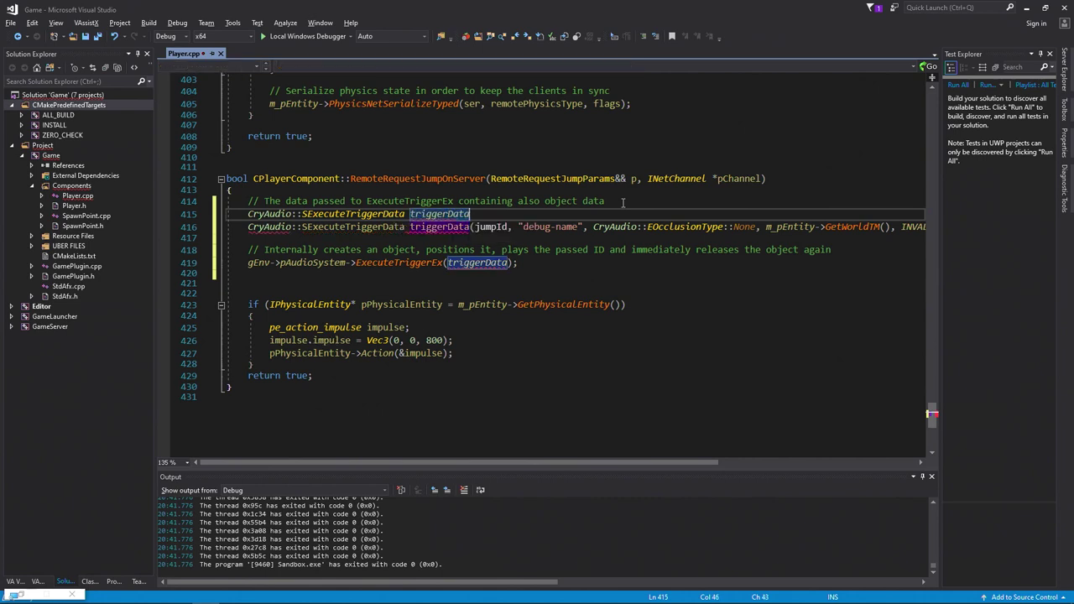
text((g_ju)
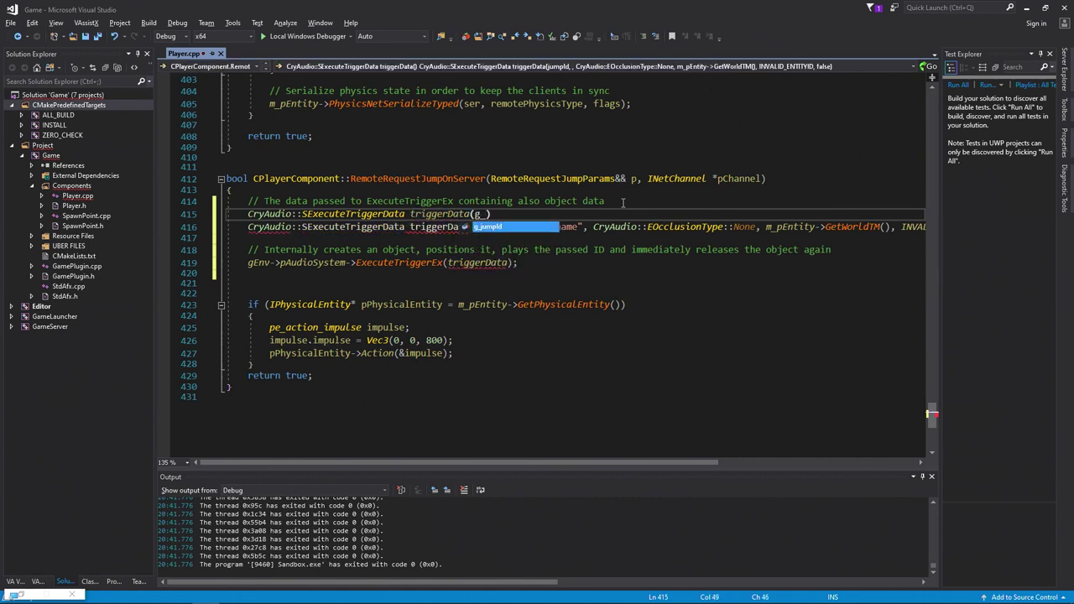
key(Tab)
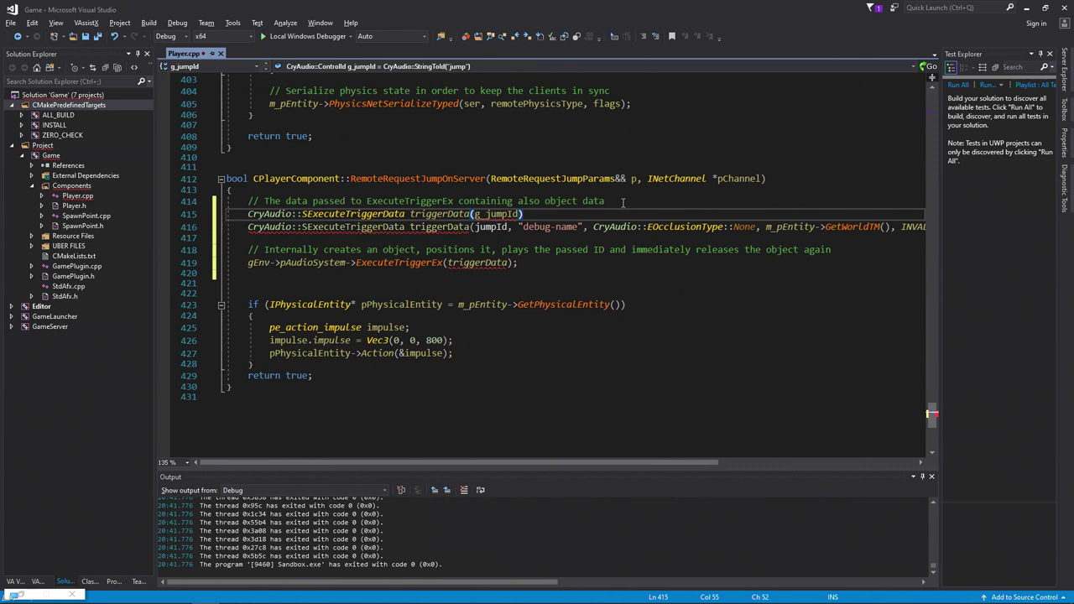
text(, )
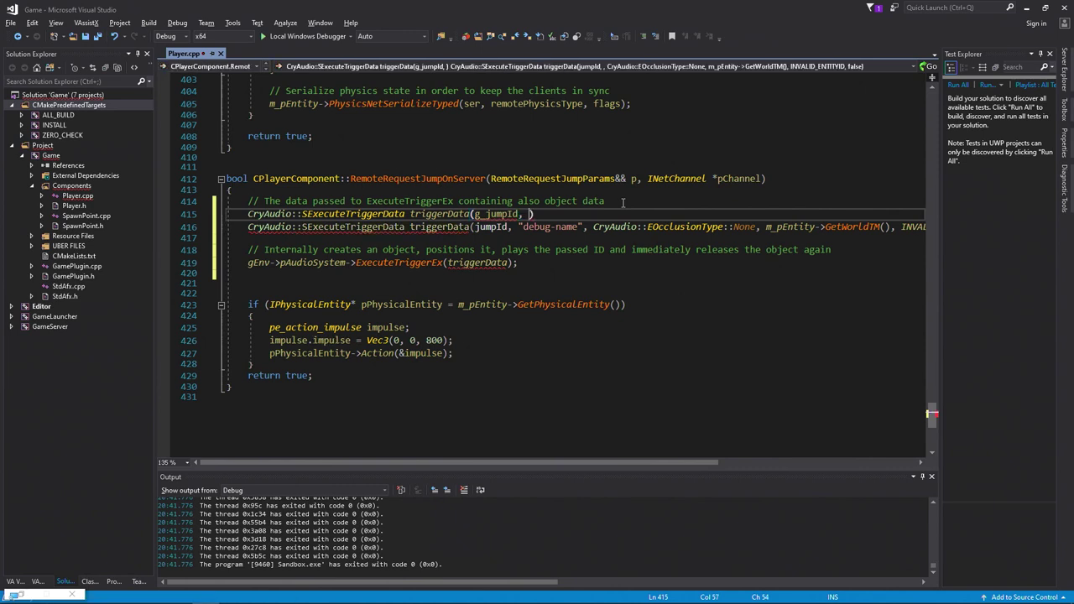
text("debug-name", Cr)
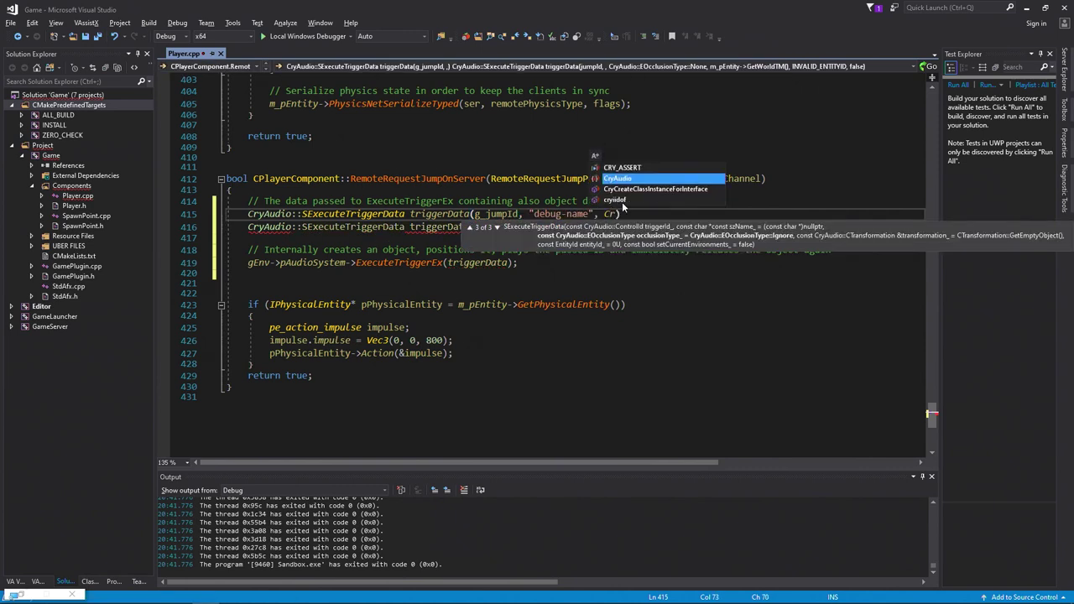
text(yAudio::EOcclusionType::None, m)
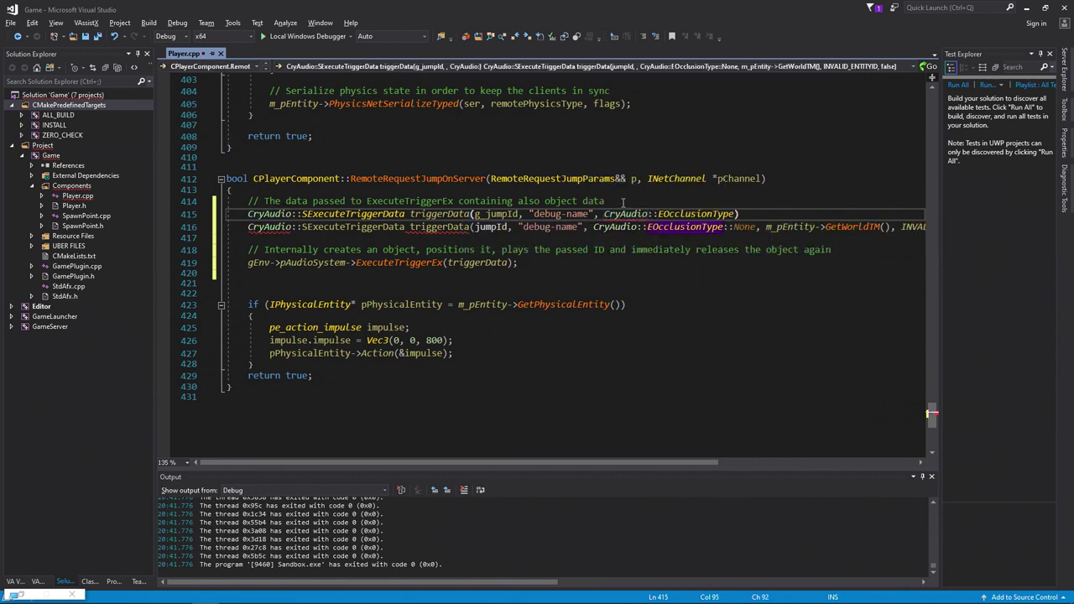
text(_pE)
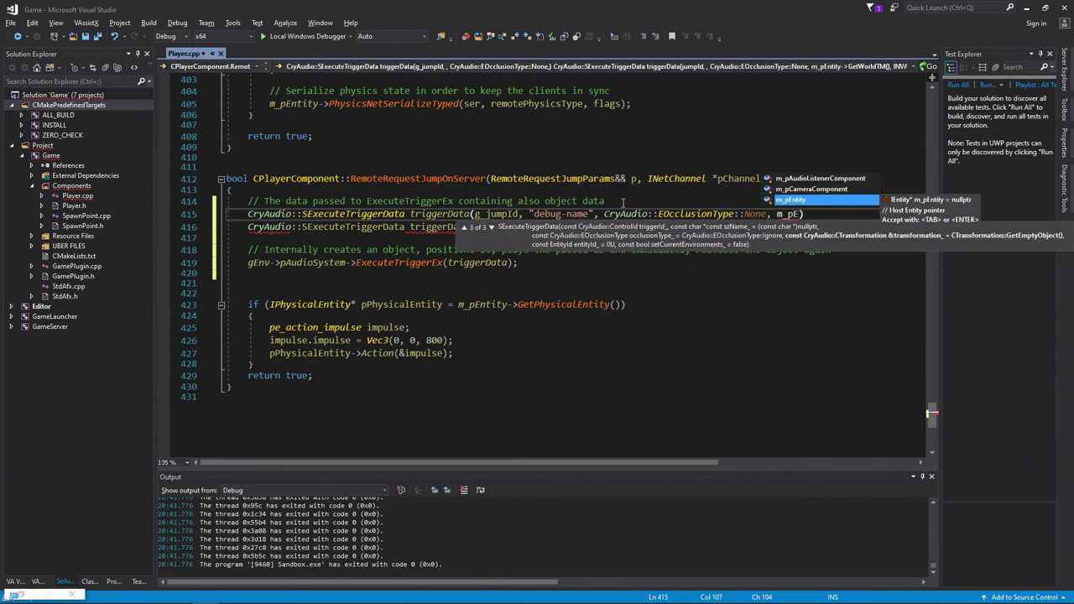
text(ntity->getw)
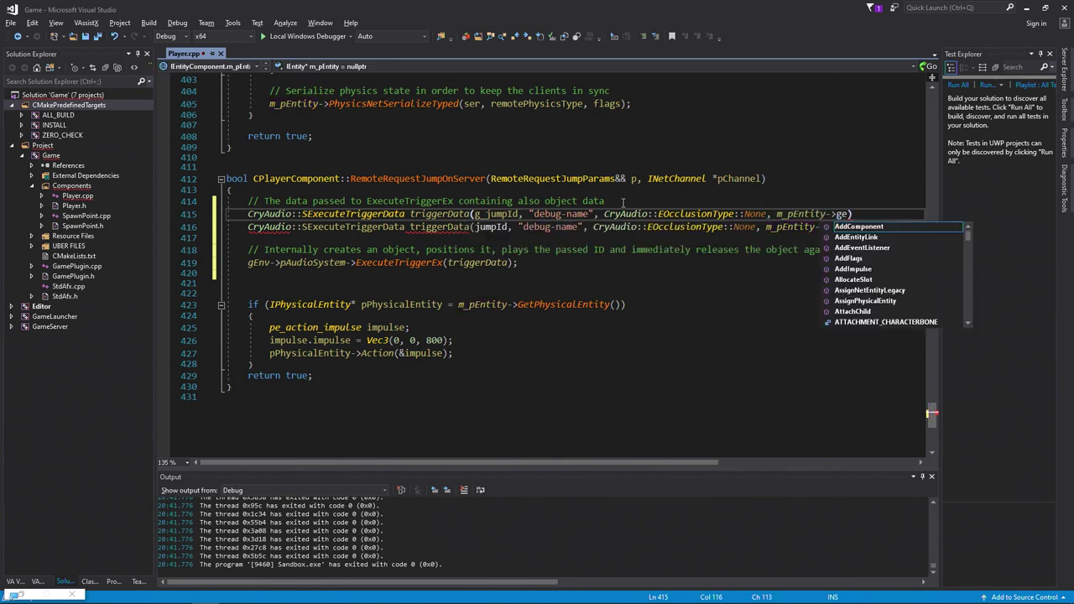
key(Down)
key(Down)
key(Down)
key(Down)
text((), INVALID_ENTITYID)
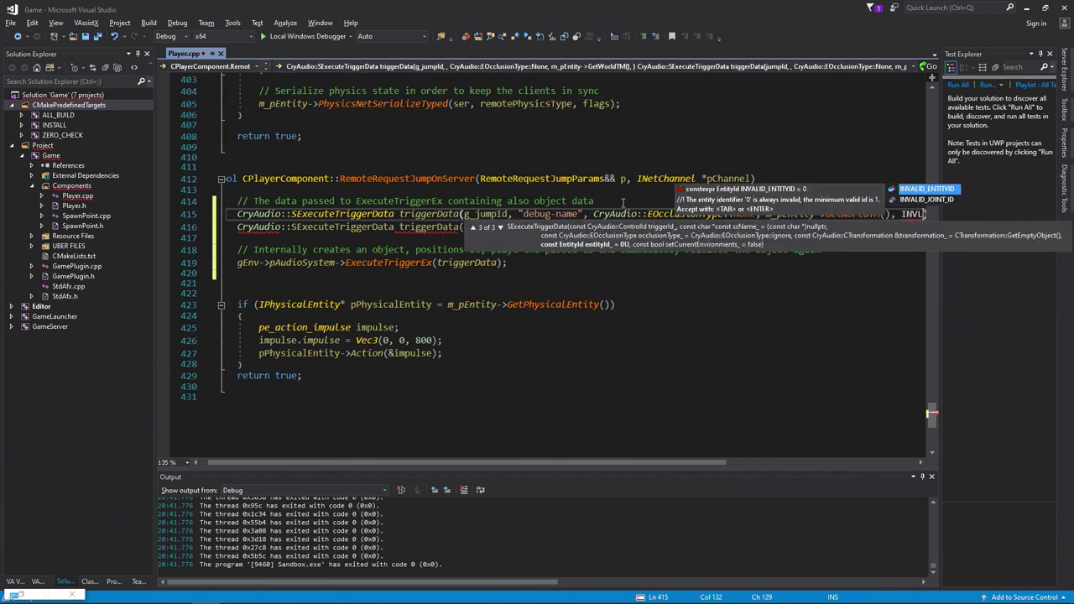
text(, false)
key(Escape)
- Delete the old duplicate triggerData line and launch the game in the debugger
key(Down)
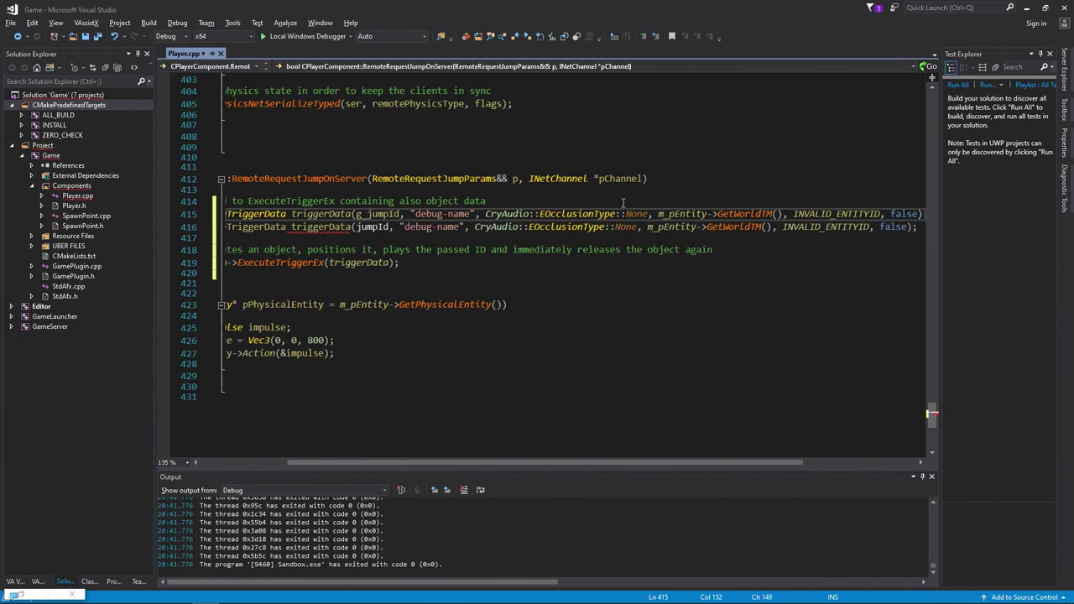
key(Home)
key(shift+End)
key(Delete)
key(Delete)
key(Down)
key(Down)
key(End)
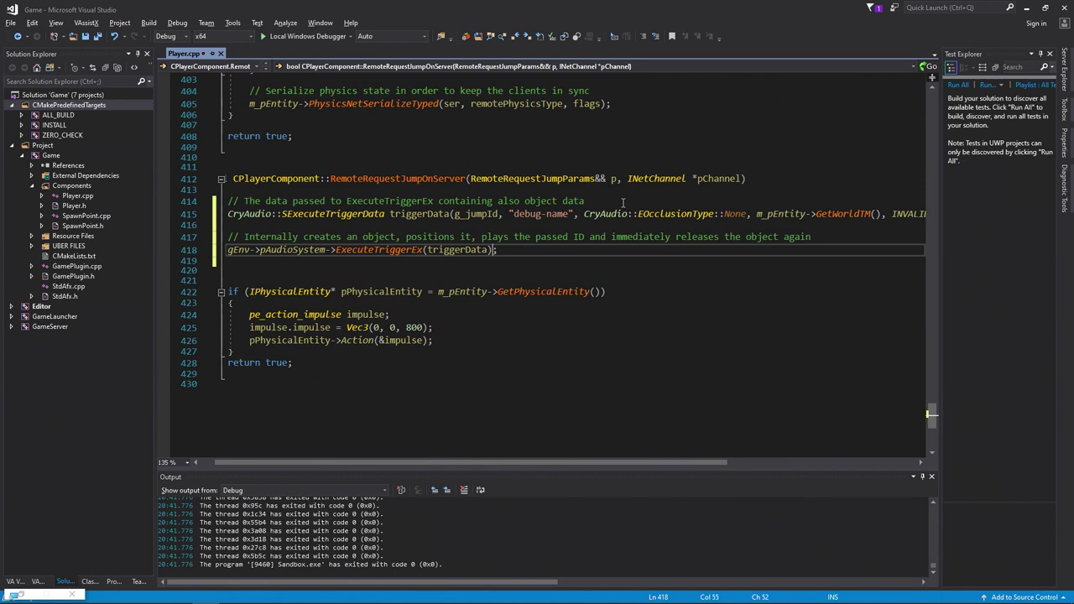
key(Left)
key(Left)
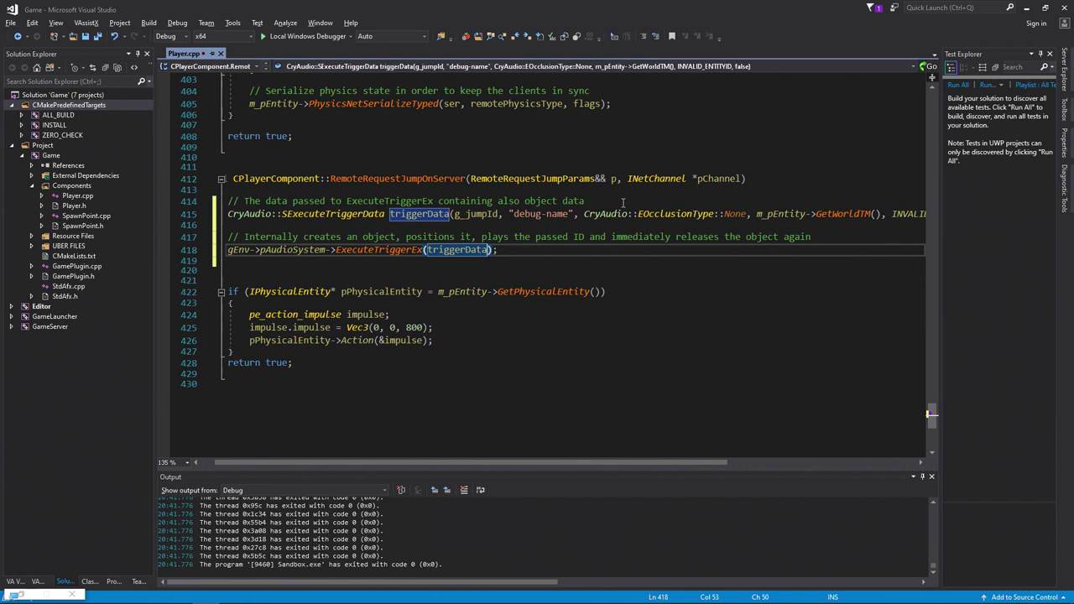
key(F5)
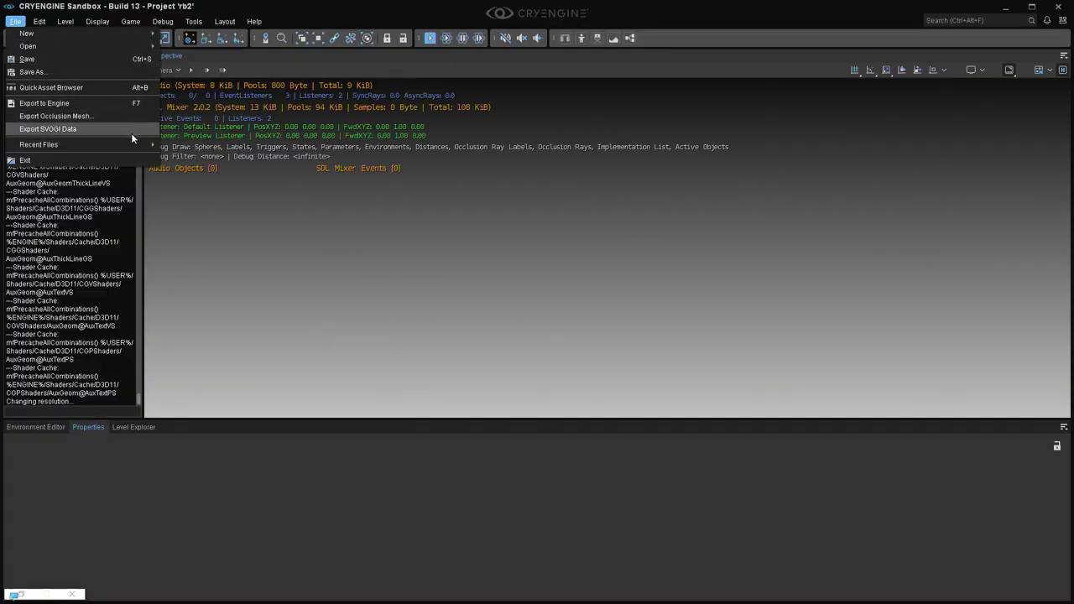
- Load example.level from recent files, start playing, and jump twice to trigger the jump sound
mouse_move(136, 143)
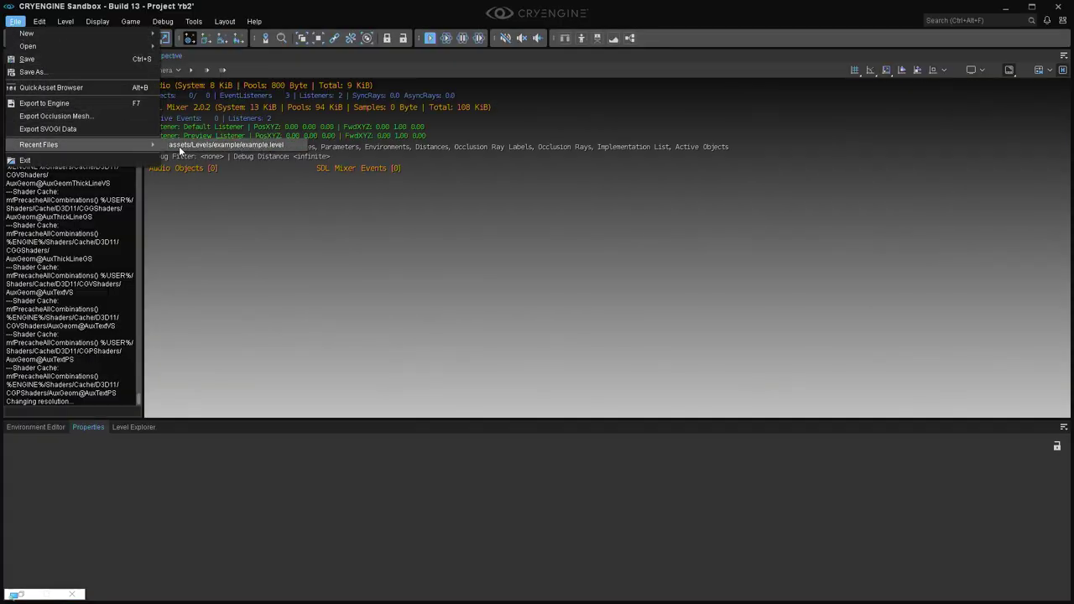
click(179, 146)
key(space)
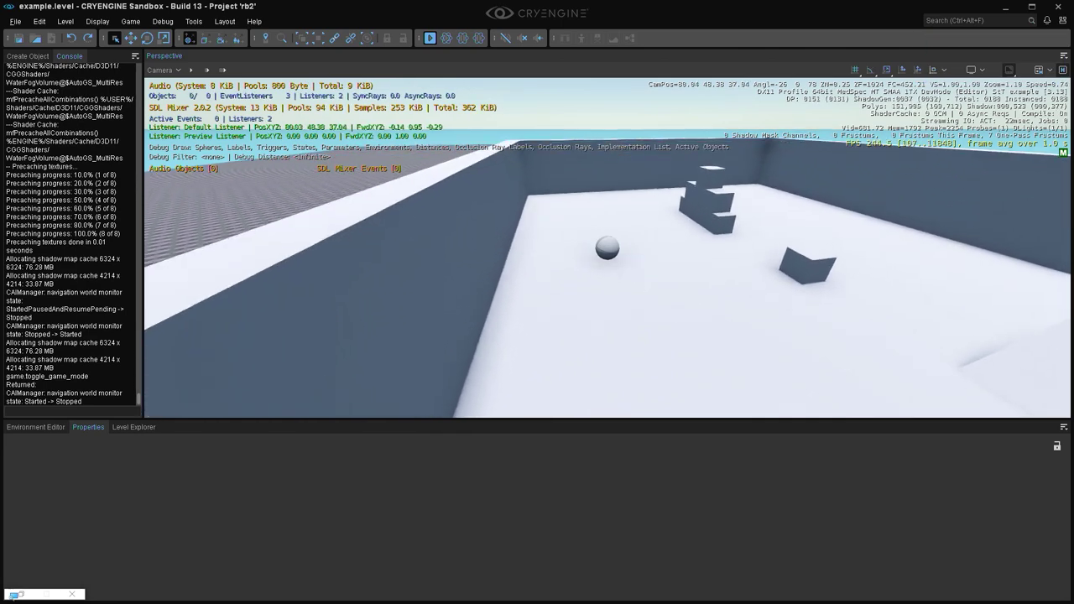
key(space)
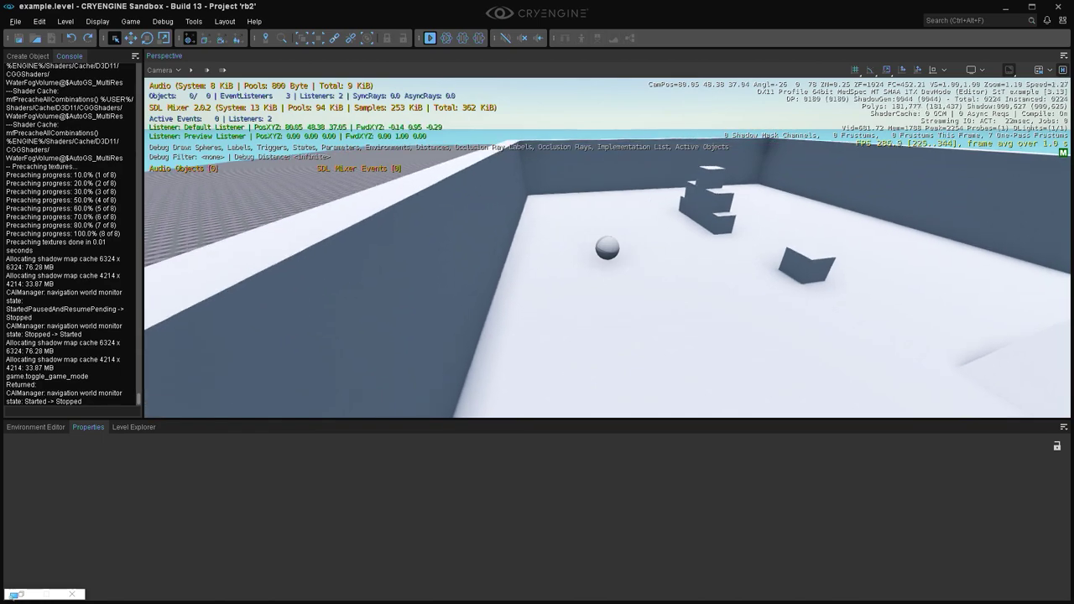
key(space)
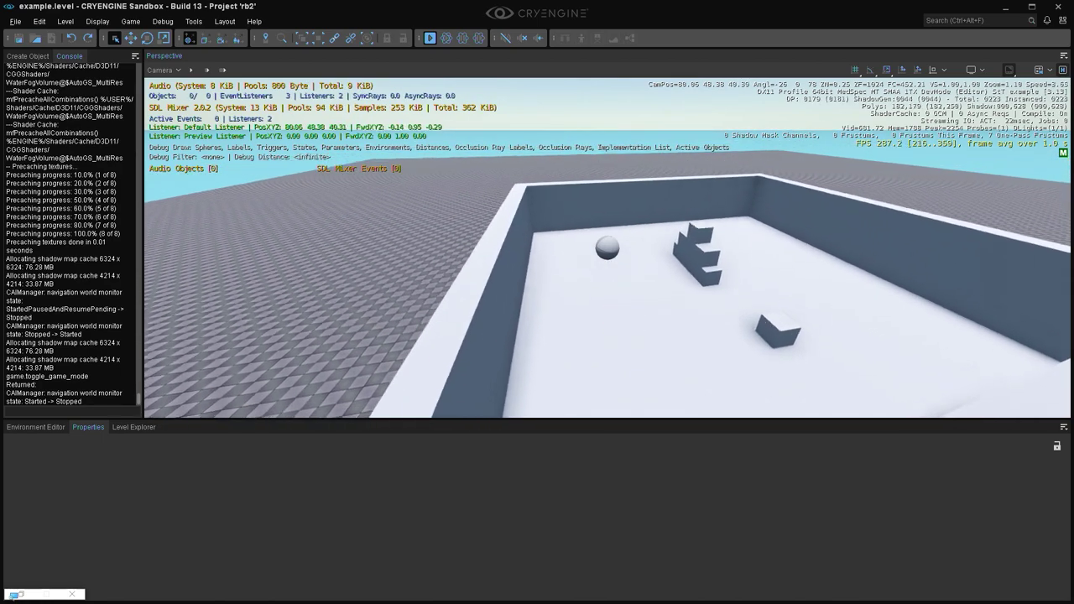
- Jump three more times while checking the debug-name jump event, then leave game mode
key(space)
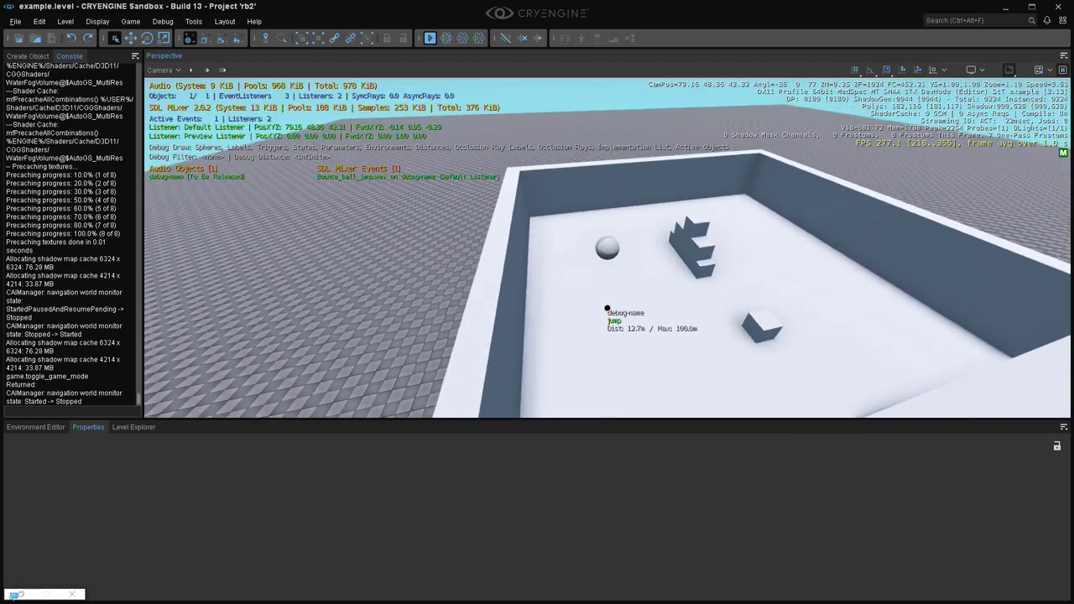
key(space)
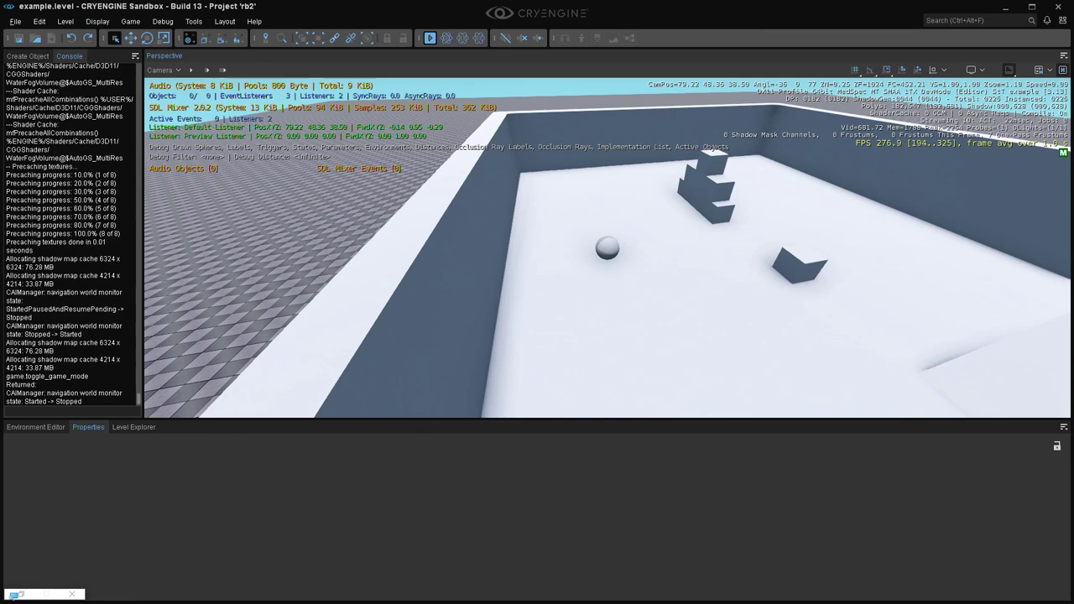
key(space)
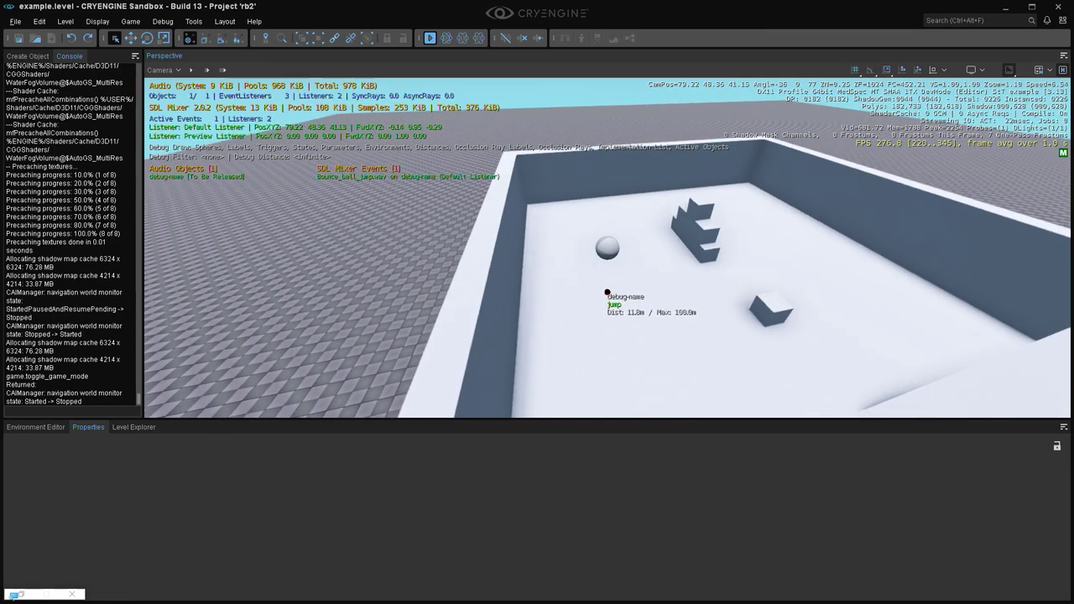
key(Escape)
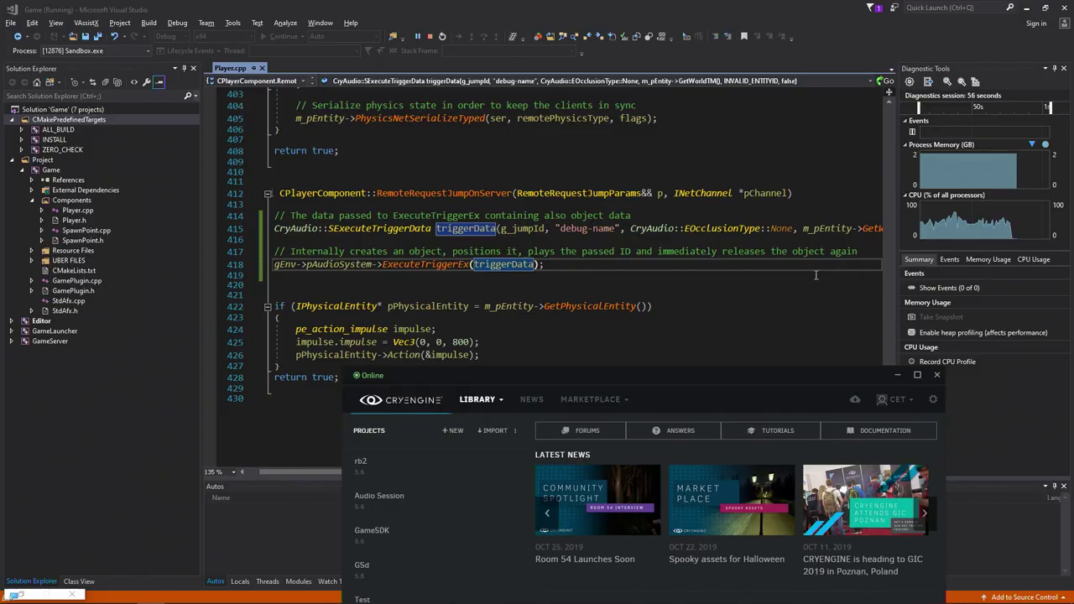
- Add a CryAudio::IObject g_pIObject created via gEnv->pAudioSystem->CreateObject() after the g_jumpId declaration
drag(890, 336, 891, 105)
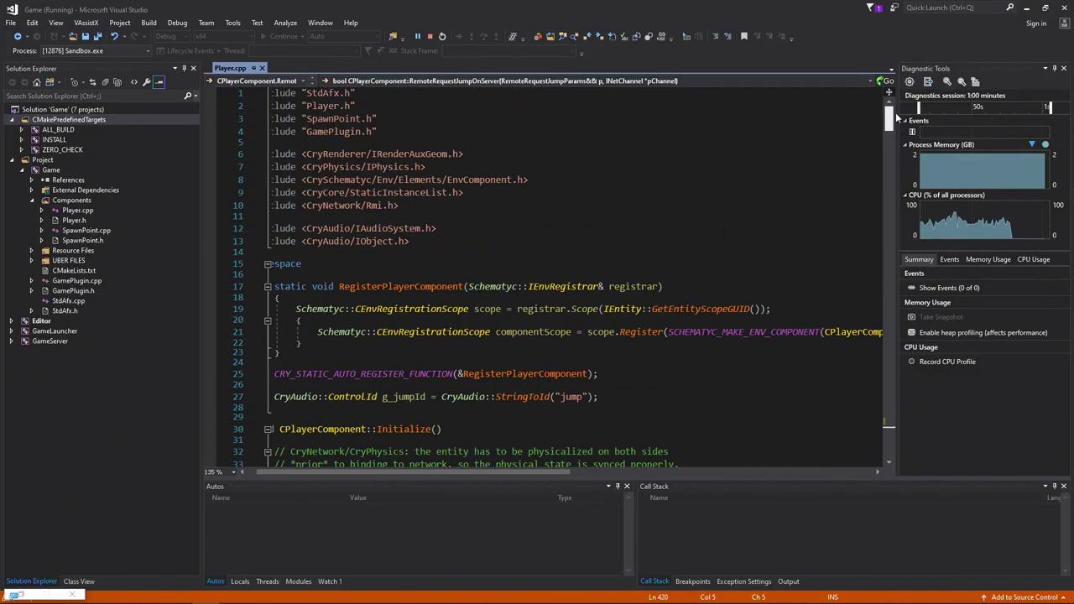
scroll(624, 316, down, 1)
click(621, 319)
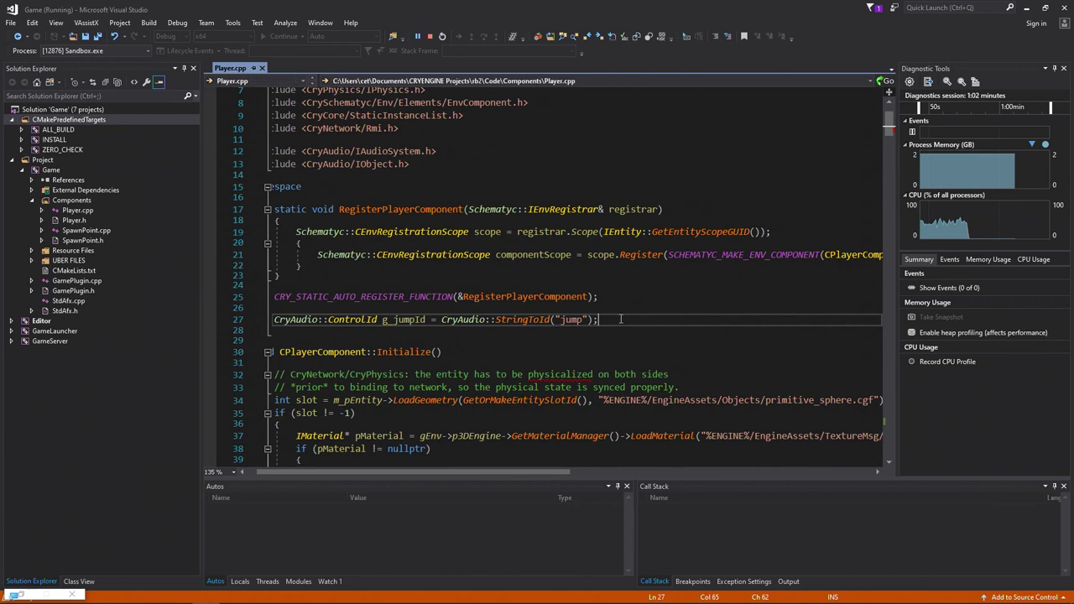
key(Return)
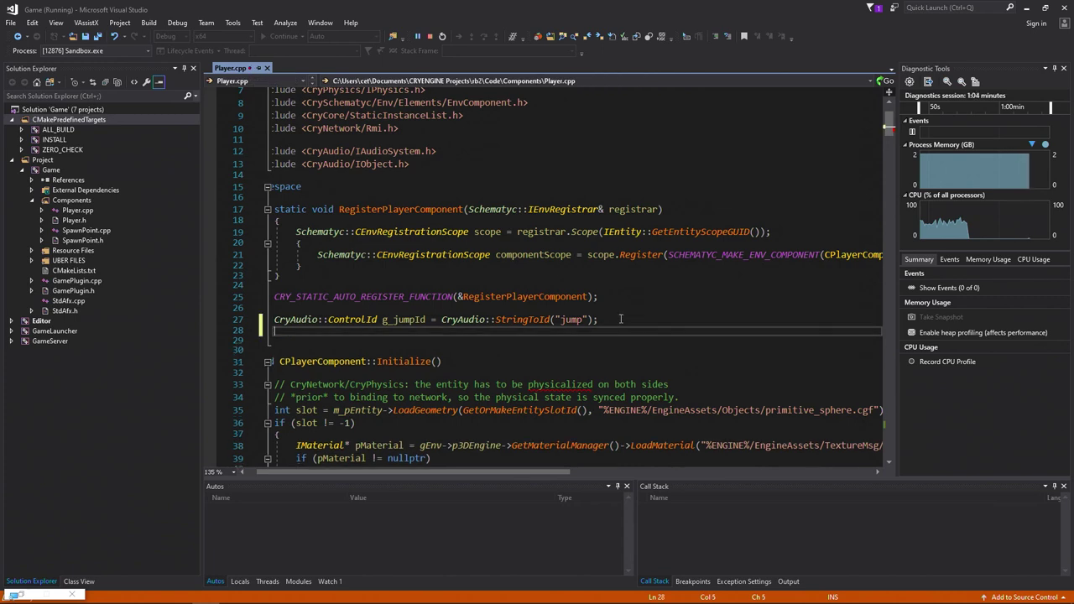
text(CryAudio)
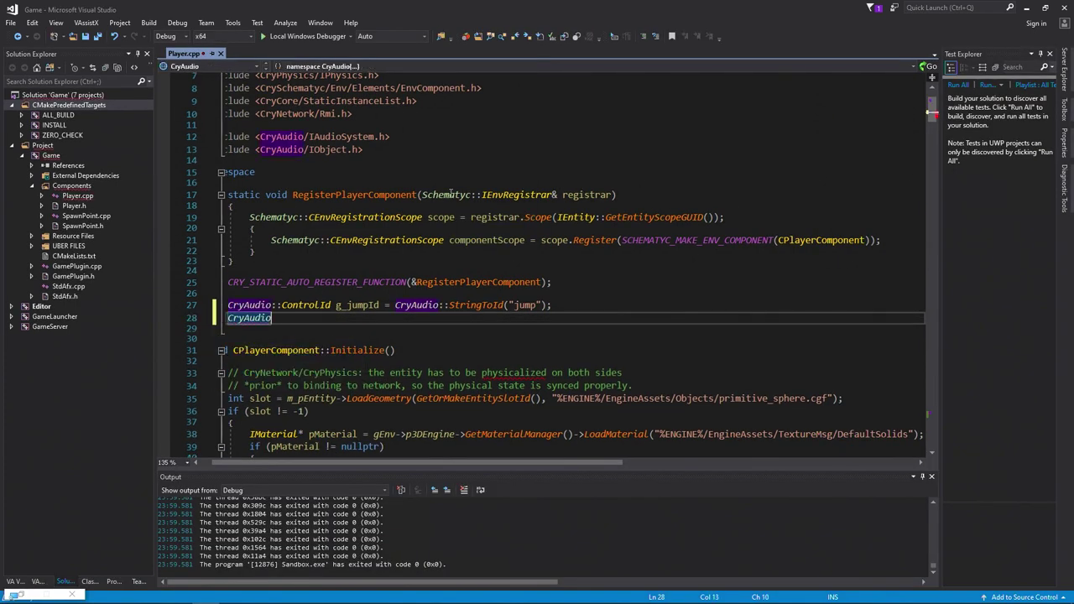
text(::IObject g_)
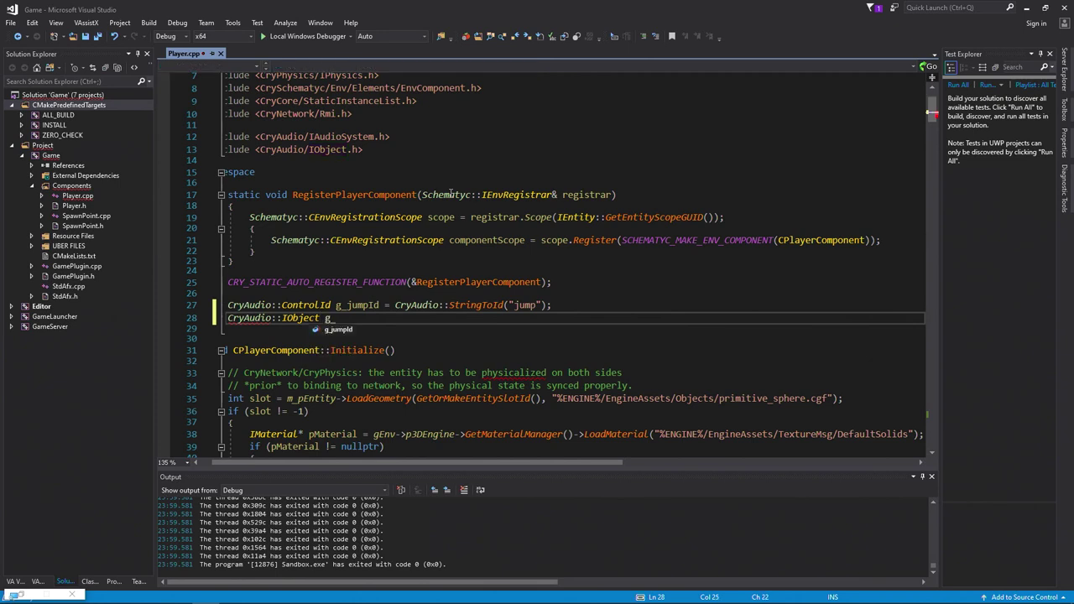
text(iObject = nullptr;)
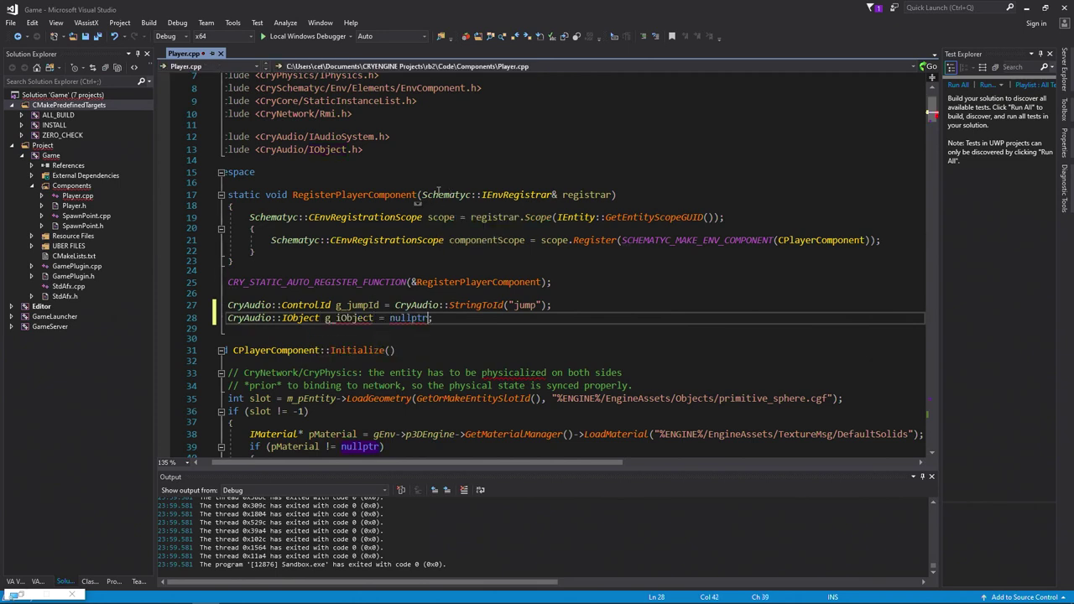
key(ctrl+Left)
key(ctrl+Left)
key(ctrl+Left)
key(ctrl+Left)
key(Right)
key(Right)
key(Delete)
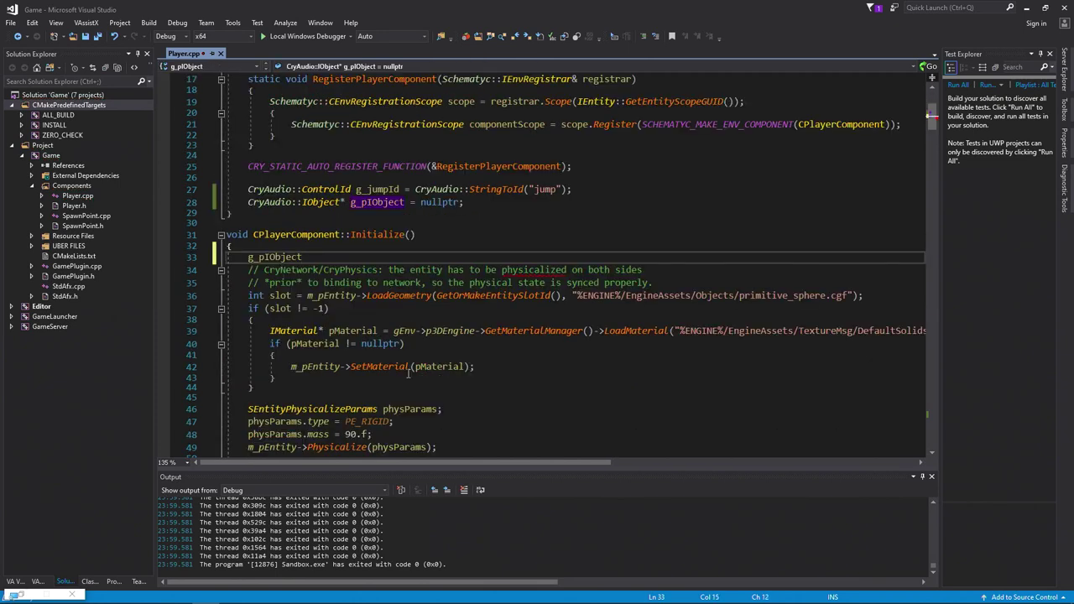
text(= )
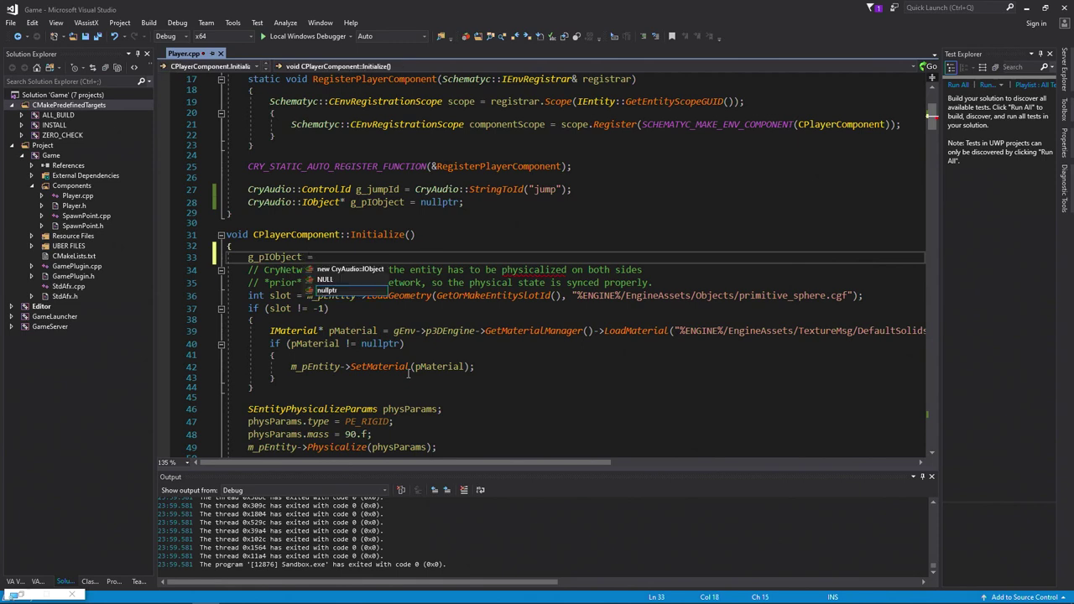
text(genv->p)
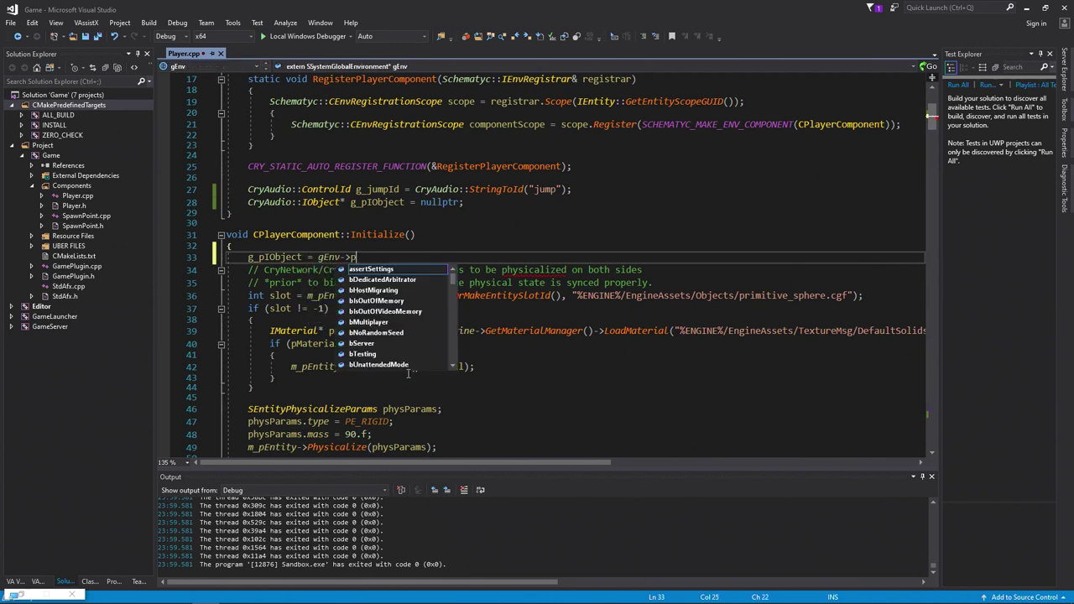
text(AudioSystem->CreateObject();)
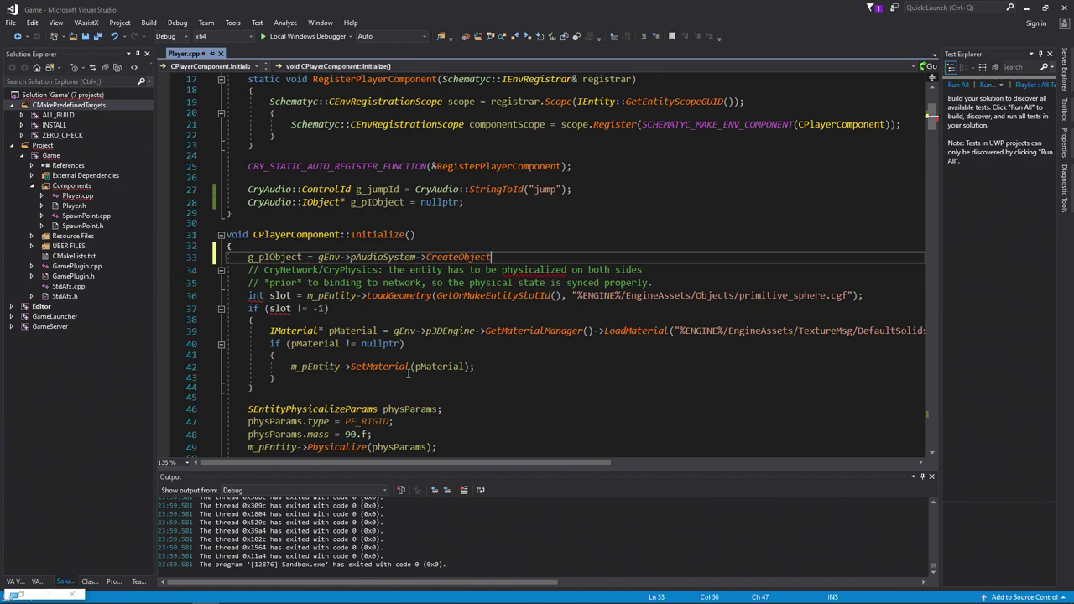
key(Return)
- Bring the slide's SCreateObjectData line into RemoteRequestJumpOnServer
scroll(470, 316, down, 5)
scroll(470, 316, down, 9)
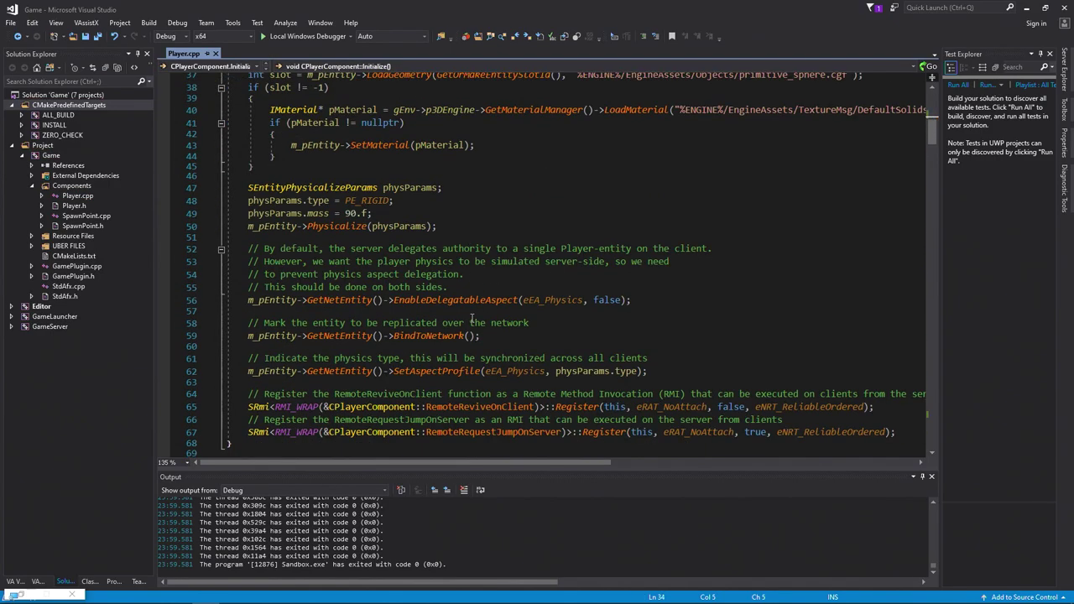
scroll(683, 279, down, 20)
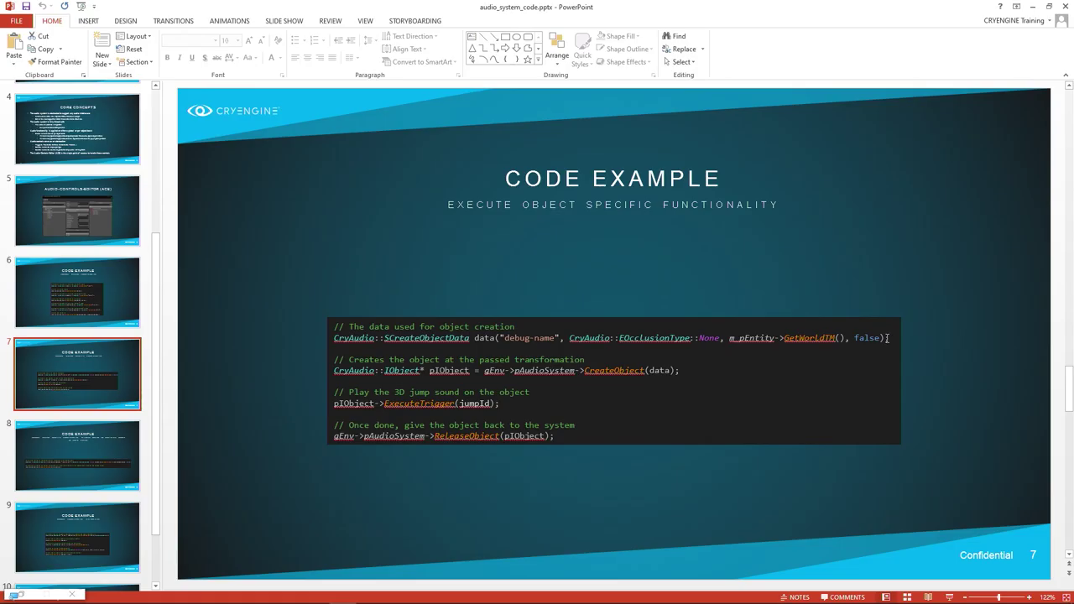
drag(887, 338, 299, 338)
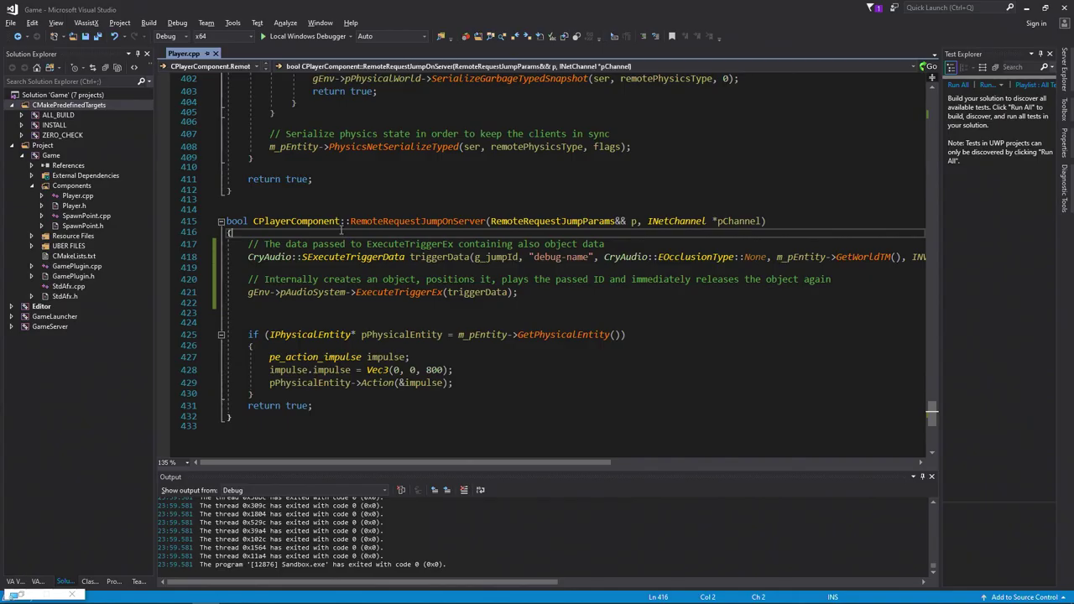
text(CryAudio::SCreateObjectData data("debug-name", CryAudio::EOcclusionType::None, m_pEntity->GetWorldTM(), false);)
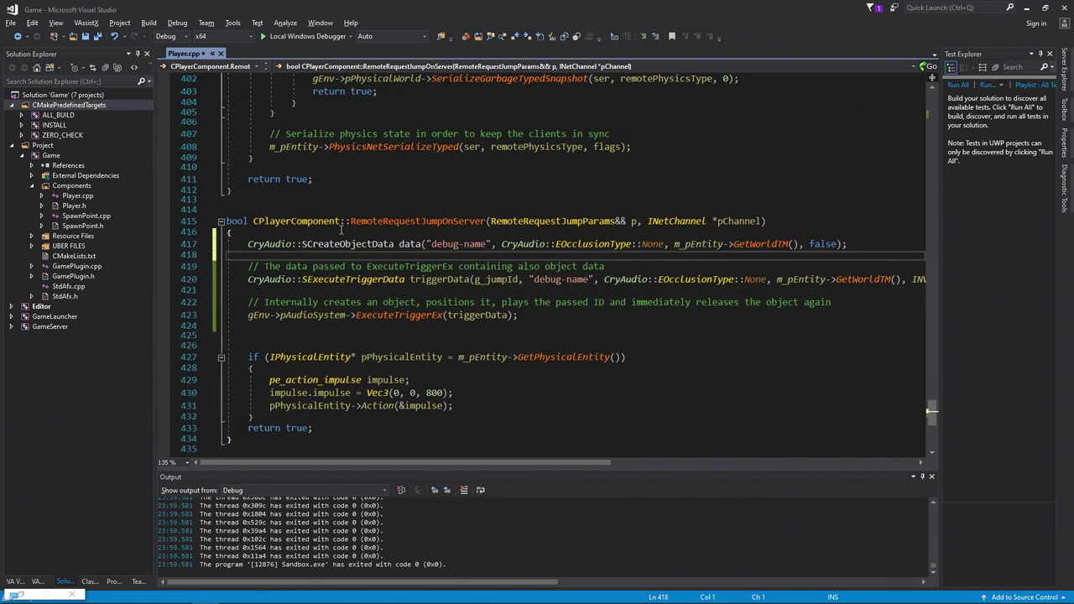
- Add a g_pIObject->ExecuteTrigger() call in the jump handler and remove the pasted object-data line
key(Return)
text(g_pIObject->ExecuteTrigger())
key(Up)
key(Home)
key(shift+End)
key(Delete)
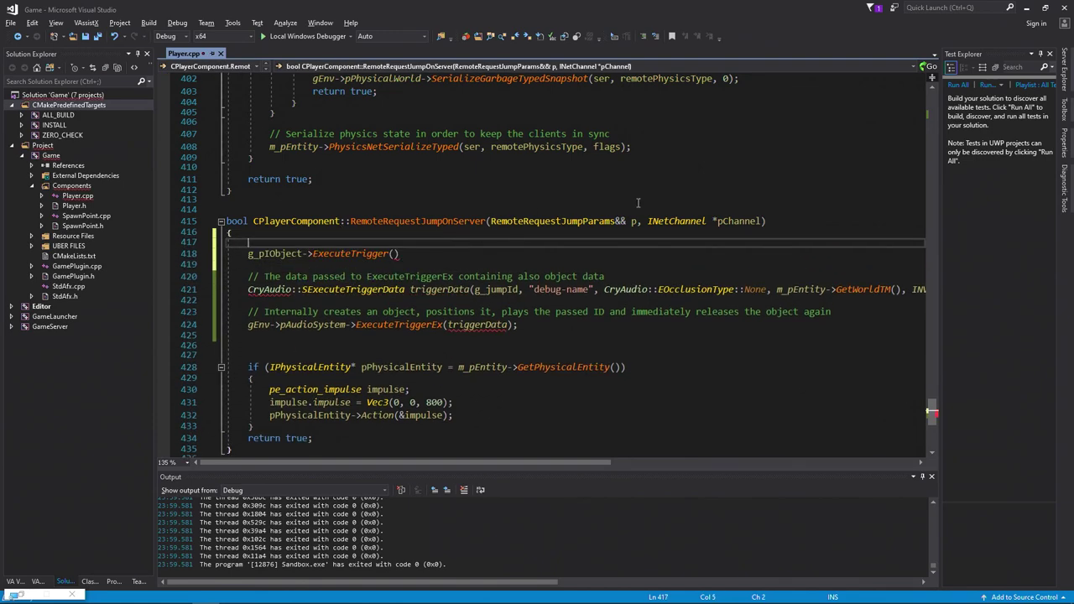
scroll(637, 202, up, 11)
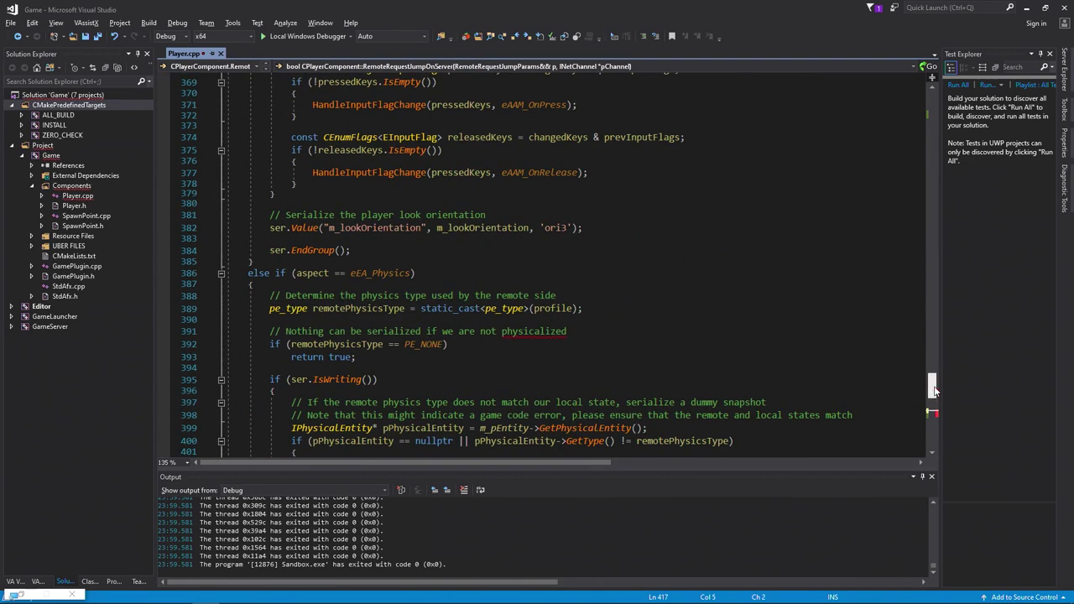
drag(931, 381, 931, 414)
- Move the object-data line into Initialize, comment out the old trigger data, delete the ExecuteTriggerEx block, and build
click(251, 232)
key(ctrl+v)
drag(249, 234, 926, 234)
key(ctrl+k)
key(ctrl+c)
drag(518, 269, 303, 241)
key(shift+Up)
key(shift+Up)
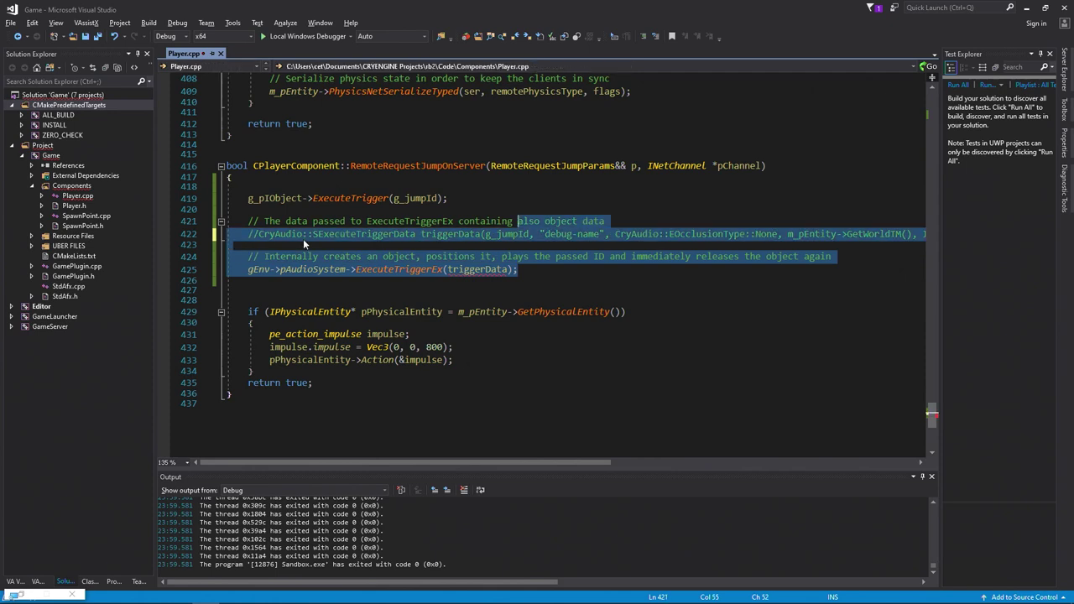
key(shift+Up)
key(BackSpace)
key(BackSpace)
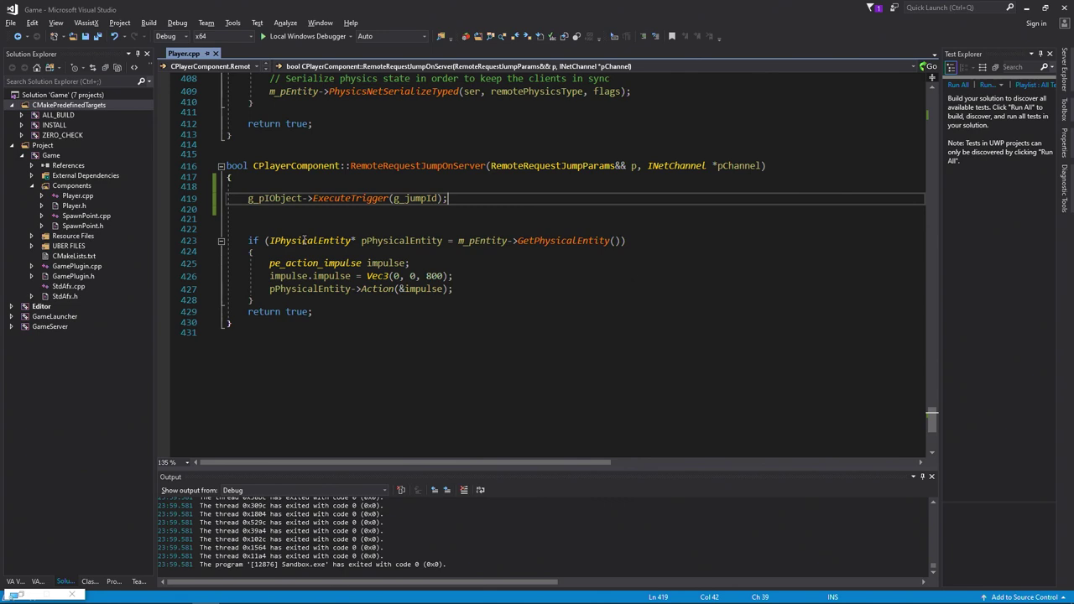
key(ctrl+shift+b)
- Add g_pIObject->SetTransformation(m_pEntity->GetWorldTM()) in UpdateCamera, build, and launch with F5
scroll(351, 313, up, 6)
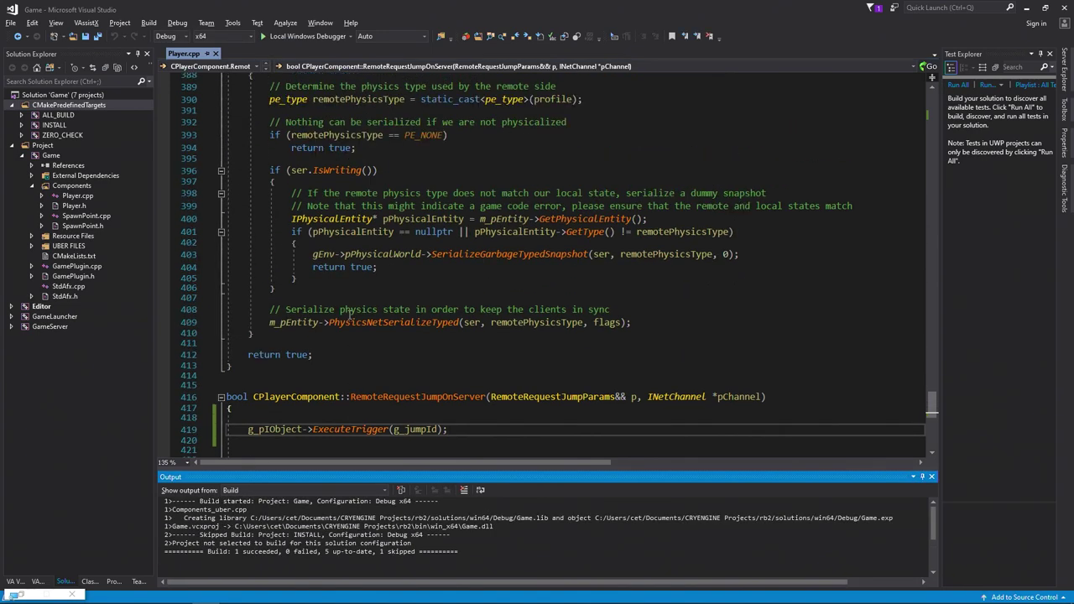
scroll(351, 313, up, 19)
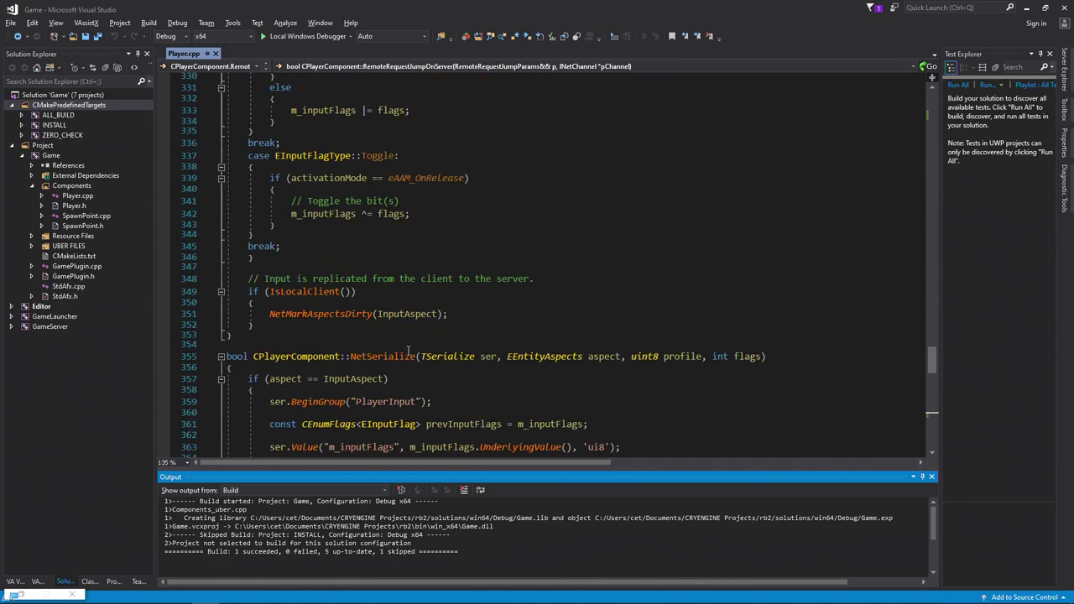
scroll(409, 350, up, 16)
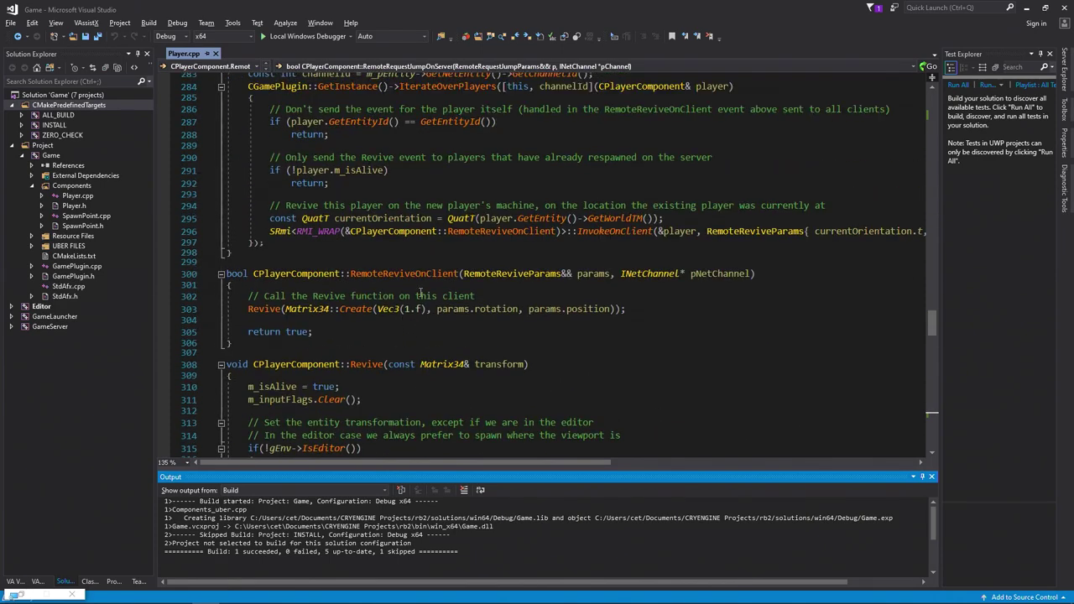
scroll(427, 295, up, 17)
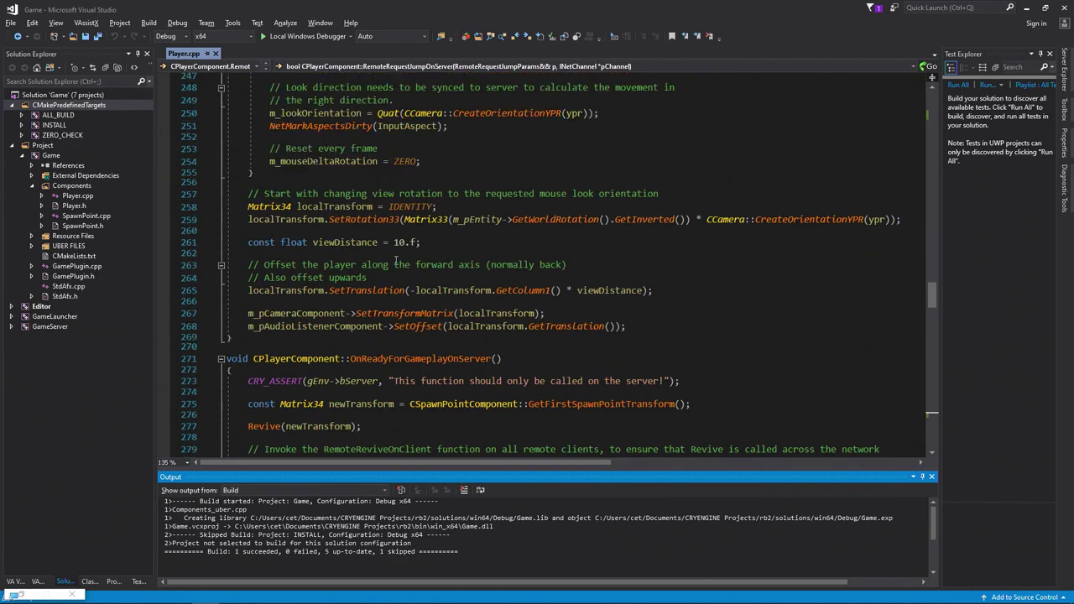
scroll(426, 289, up, 2)
scroll(428, 290, down, 7)
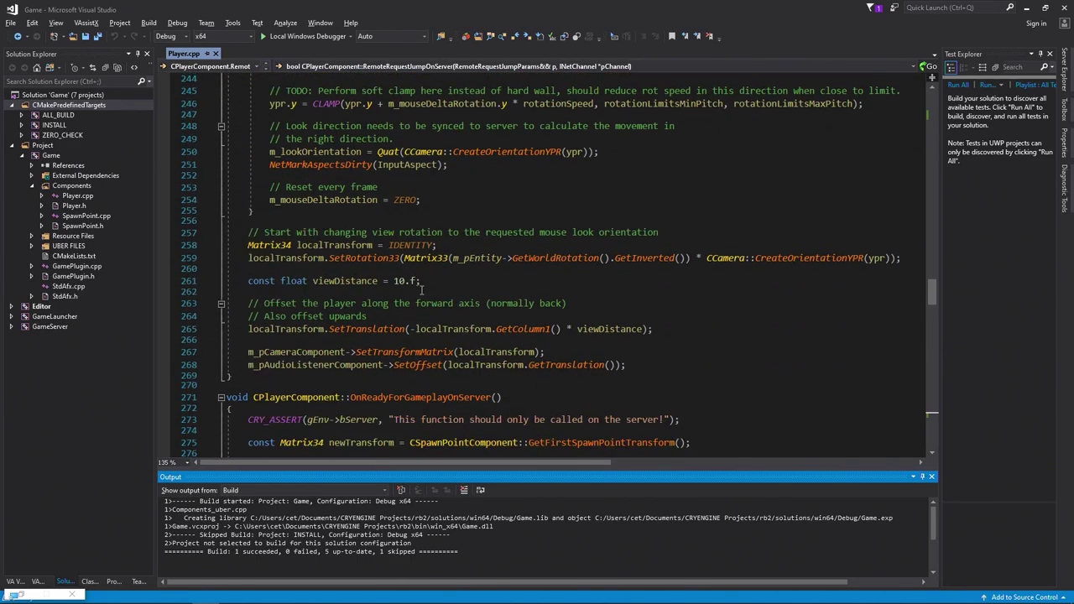
click(666, 365)
key(Return)
key(Return)
text(g_pi)
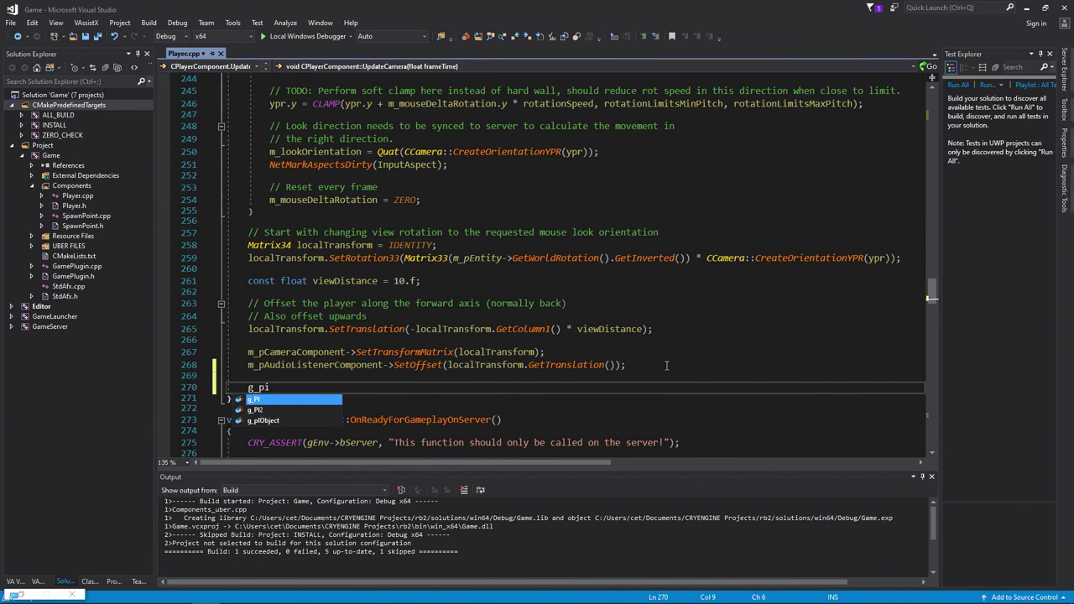
text(Object->SetTransformation()
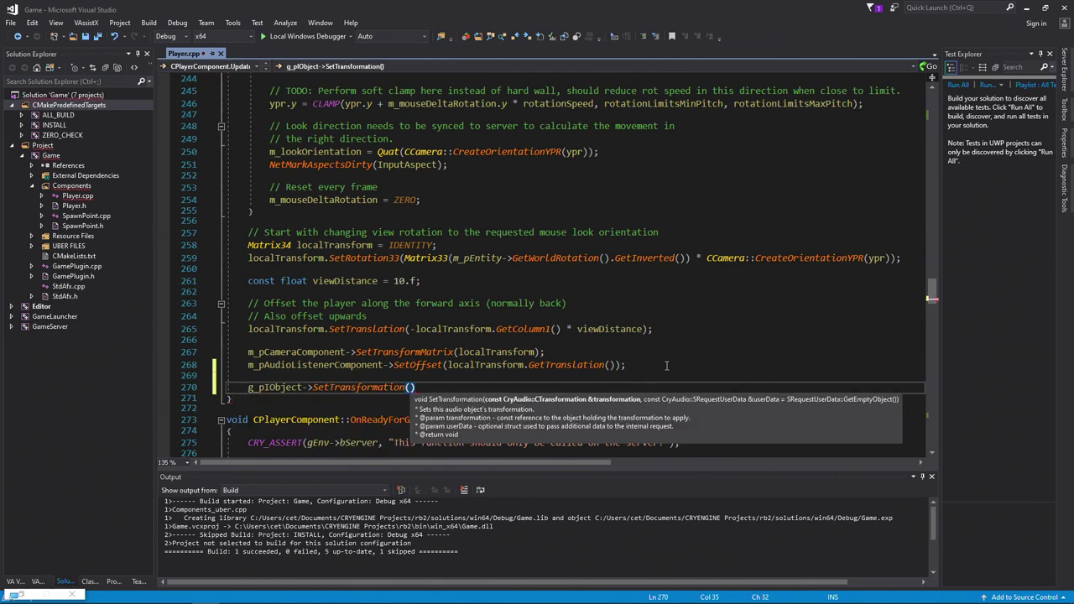
text(m_pEntity))
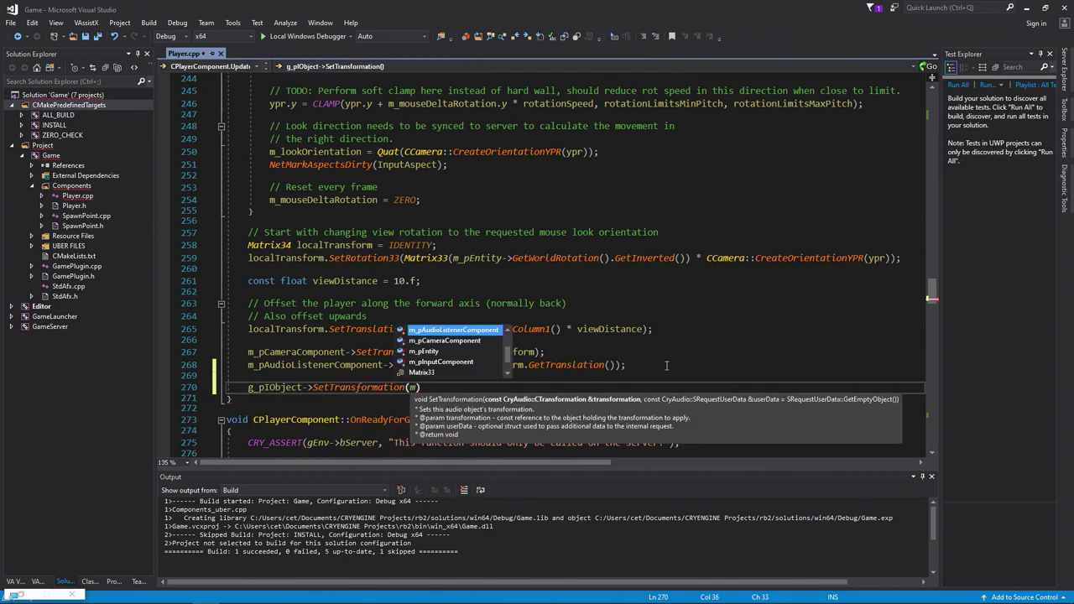
text(->)
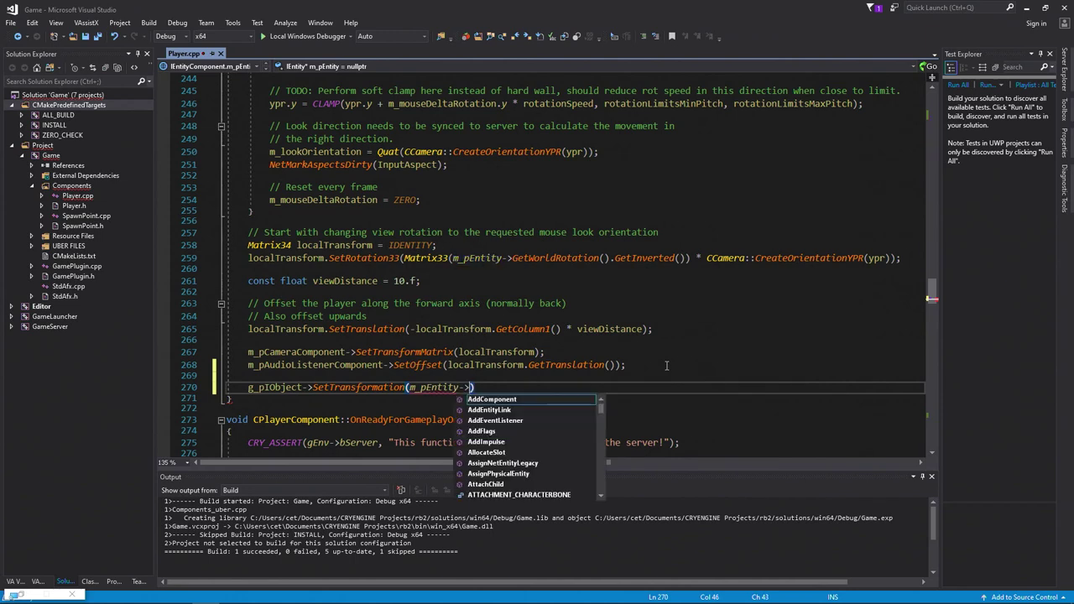
text(getw)
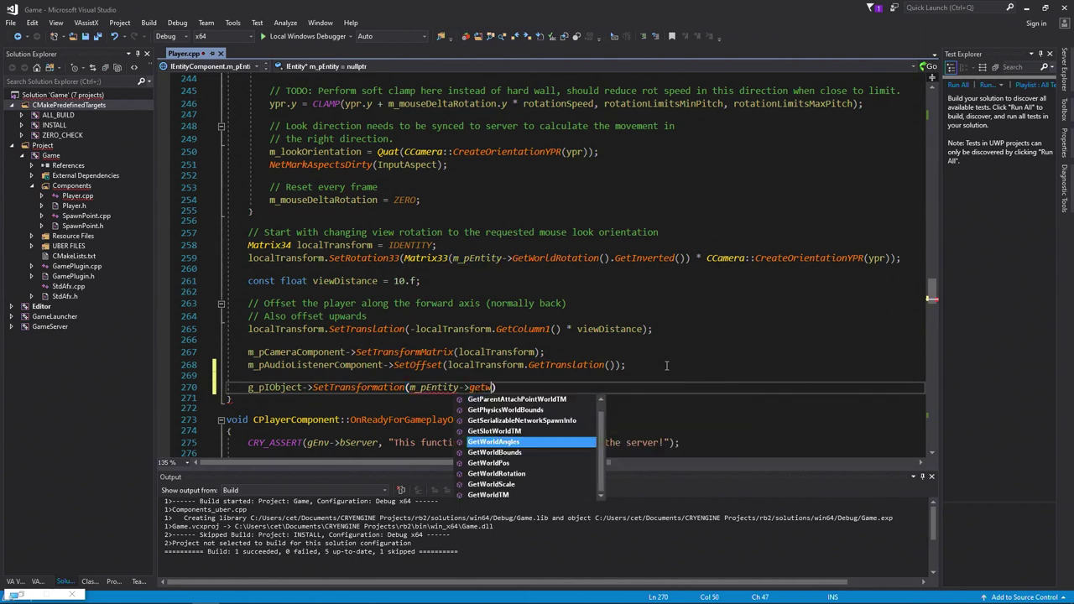
text(tm();)
key(ctrl+shift+b)
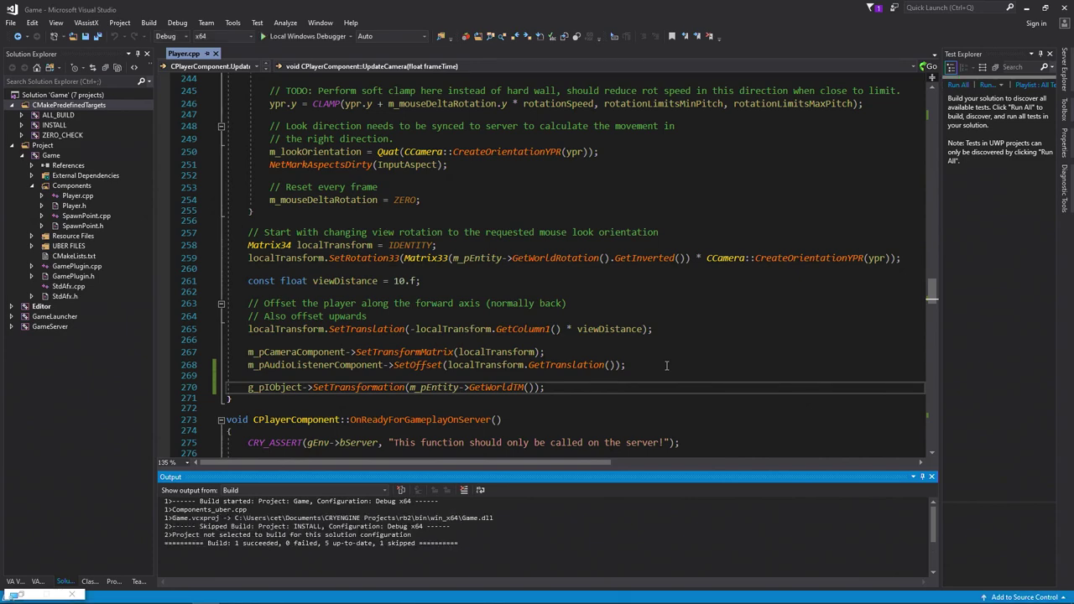
key(F5)
click(15, 21)
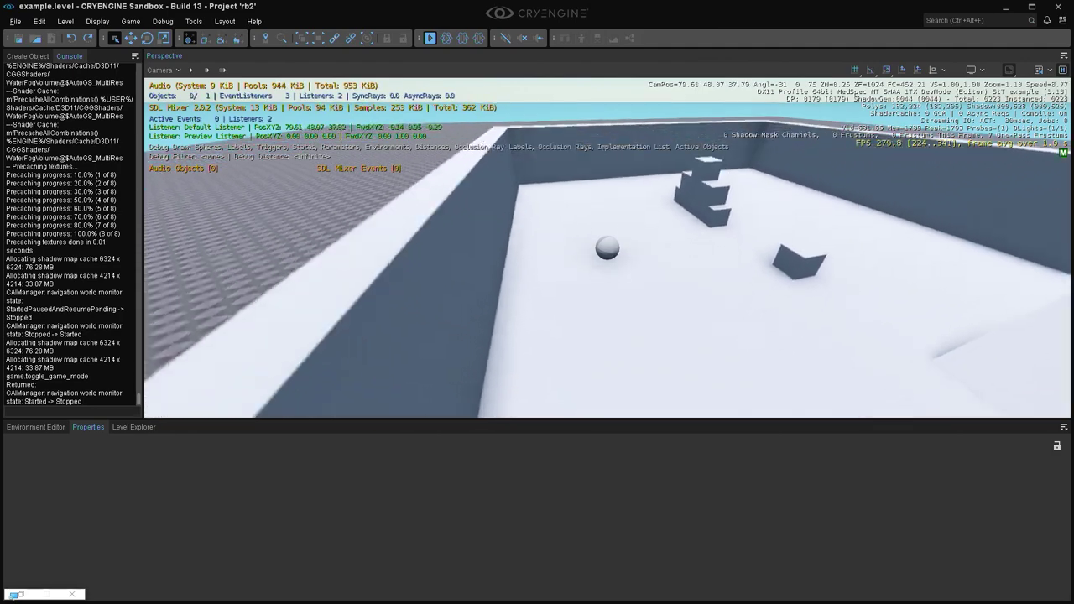
- Exit game mode, minimize Sandbox, and bring up slide 9 of the presentation
key(Escape)
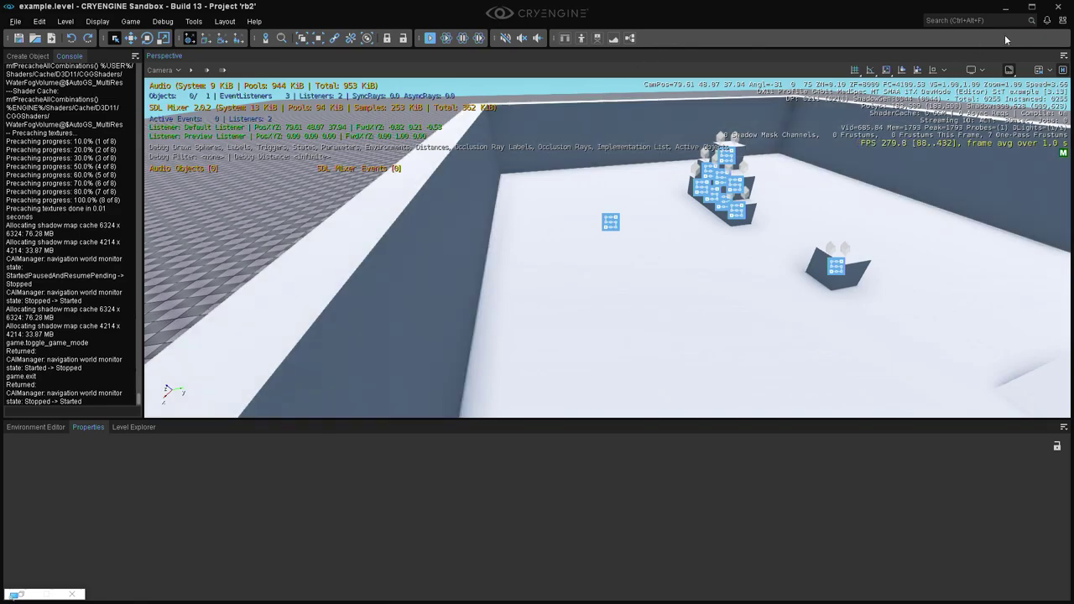
click(1004, 7)
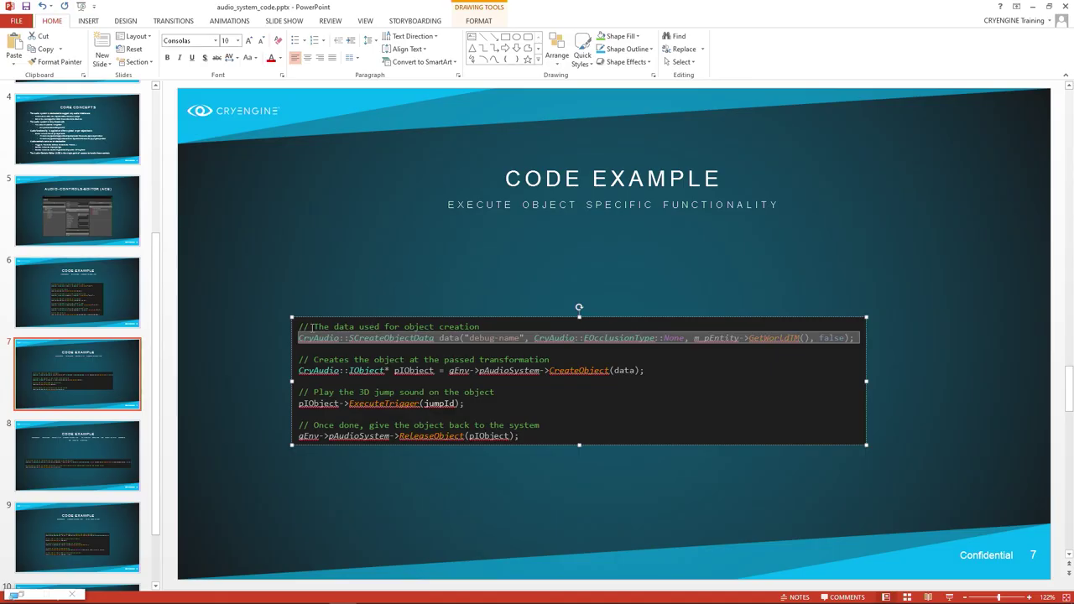
click(71, 394)
scroll(93, 466, down, 1)
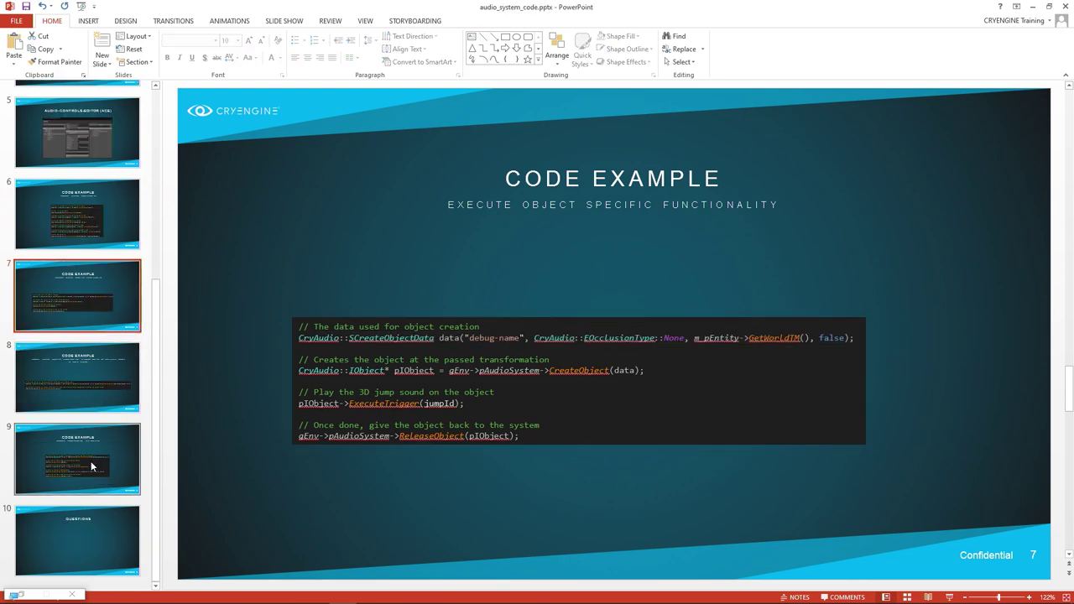
click(90, 460)
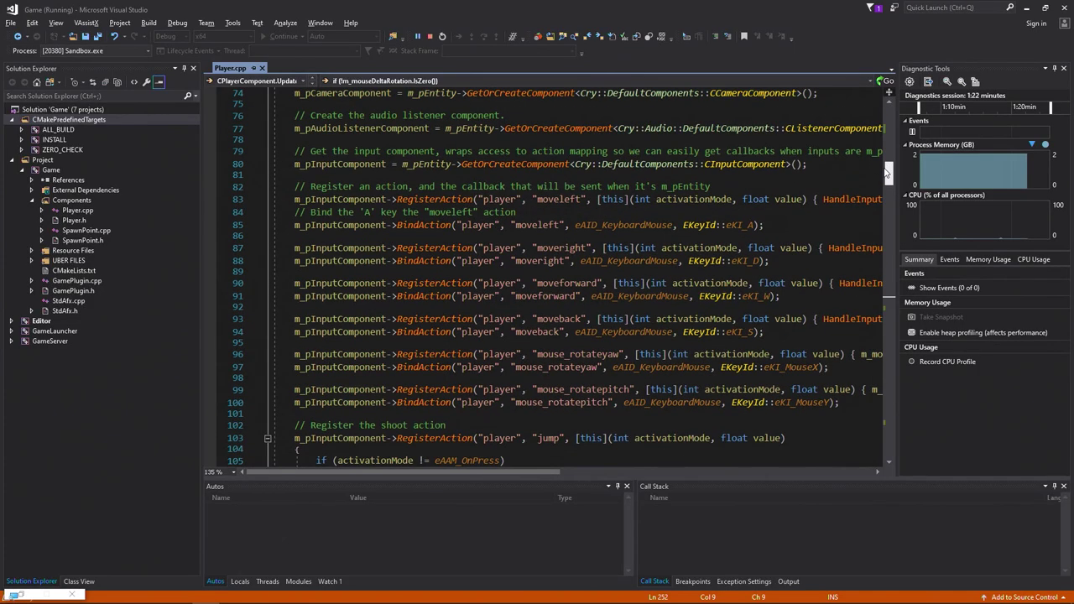
- Declare a global g_pIEAC audio component below the jump trigger declaration
scroll(719, 173, up, 5)
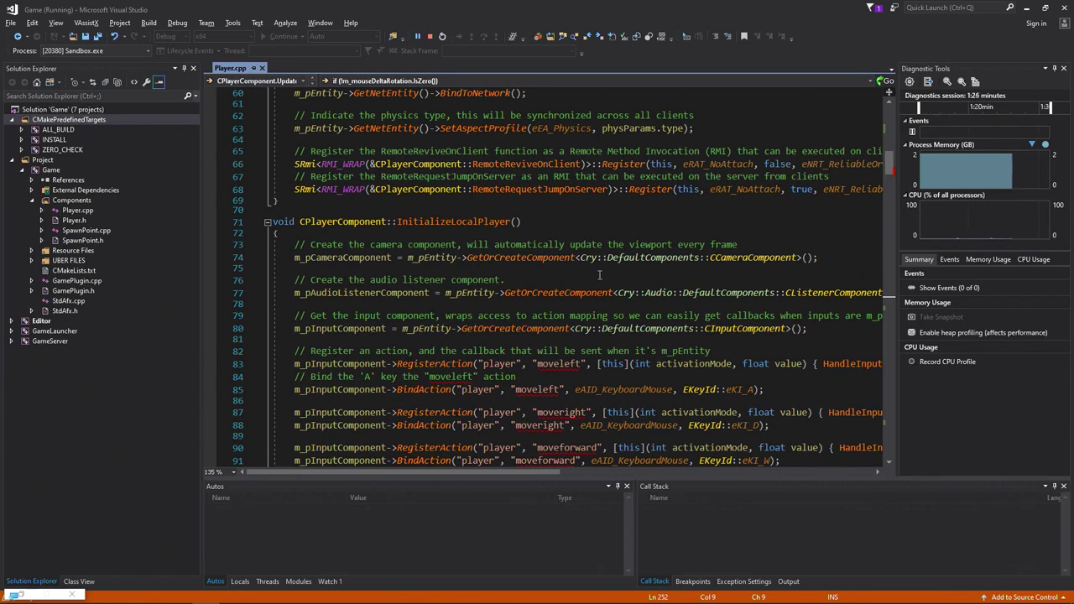
click(719, 231)
key(Return)
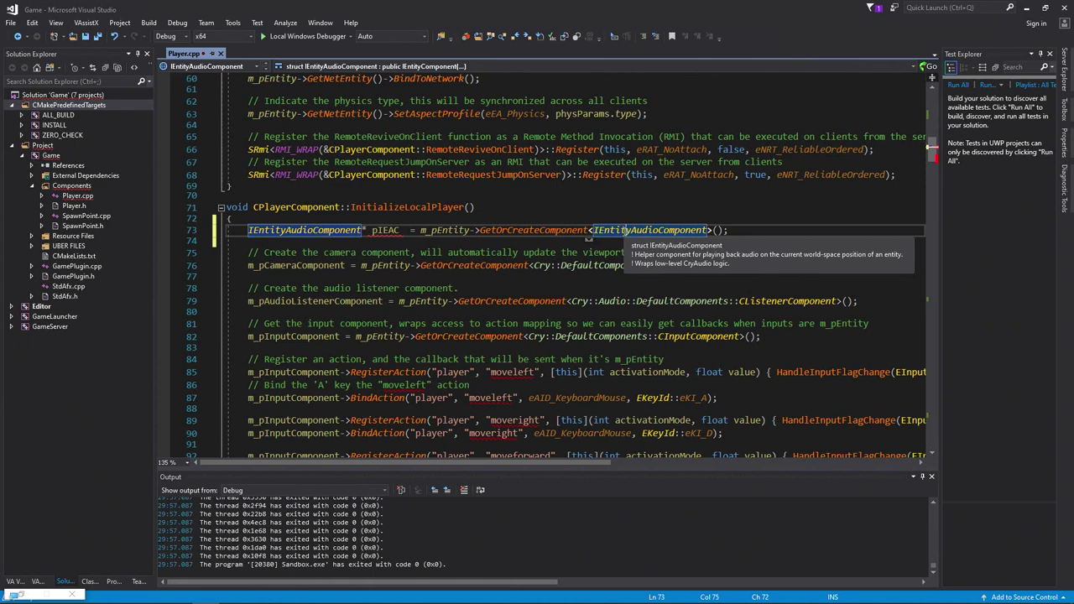
key(ctrl+z)
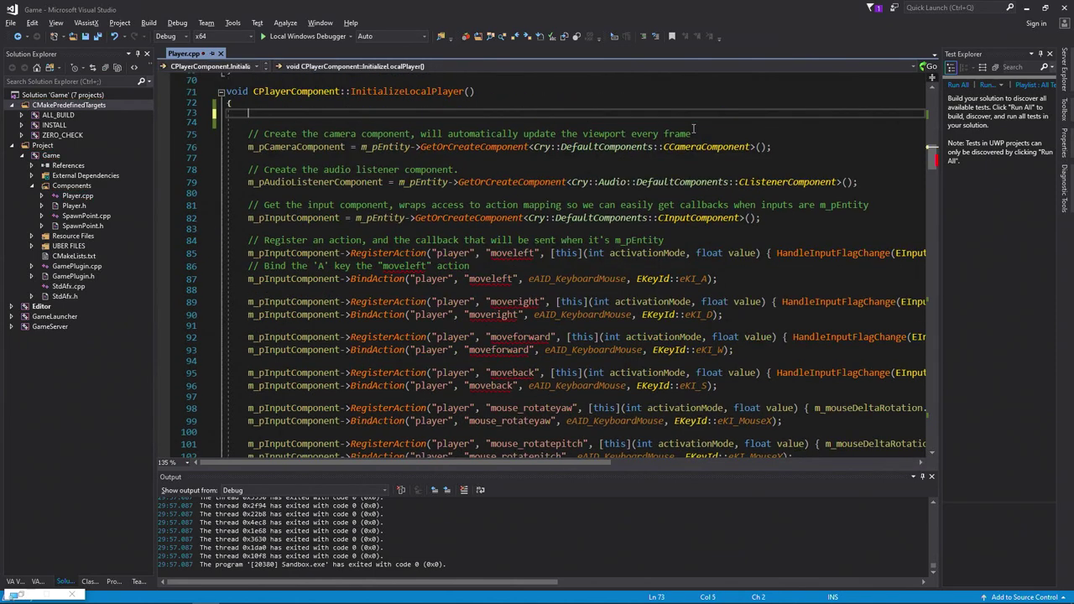
scroll(499, 223, up, 20)
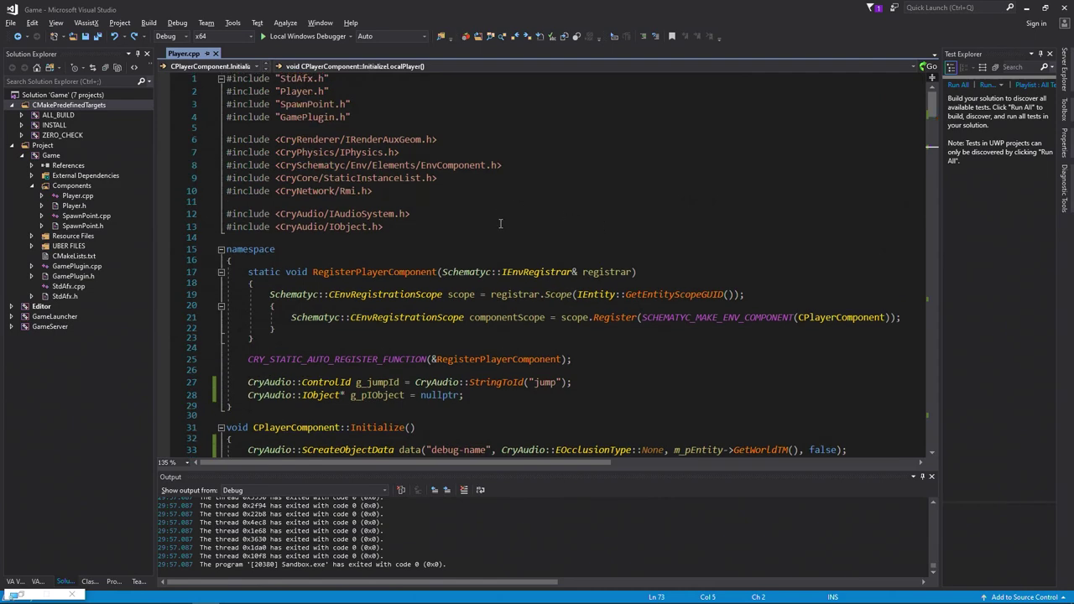
scroll(493, 301, down, 4)
click(472, 240)
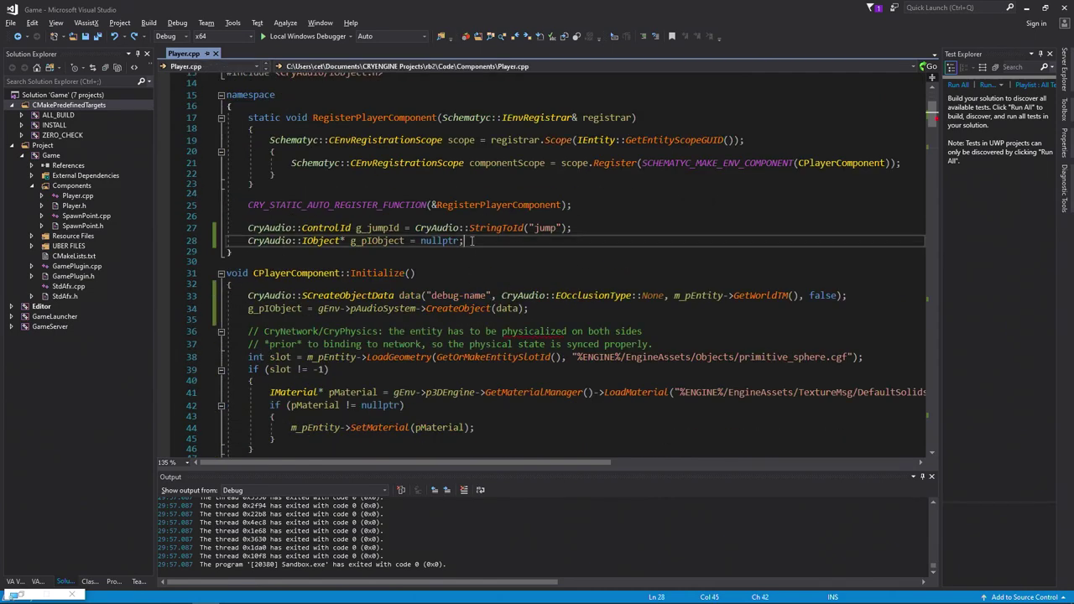
key(Return)
text(IEntityAudioComponent* g_pIEAC = nullptr;)
scroll(353, 265, down, 13)
scroll(352, 265, down, 2)
drag(248, 247, 372, 247)
text(g_)
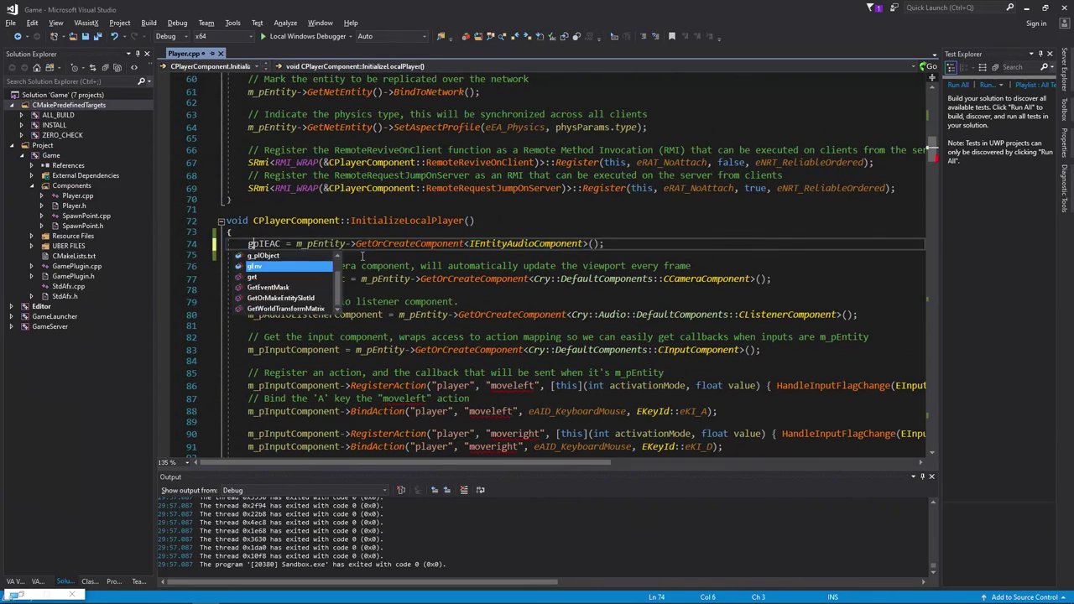
drag(931, 145, 917, 407)
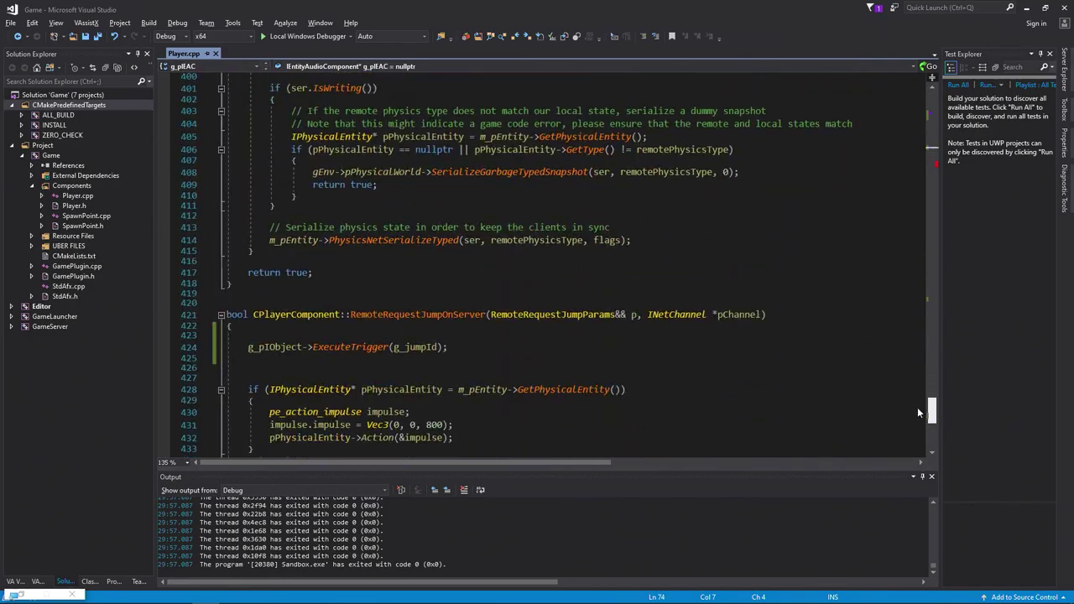
- Comment out the old g_pIObject trigger call and add g_pIEAC->ExecuteTrigger(g_audioTriggerId)
click(251, 325)
key(ctrl+k)
key(ctrl+c)
key(ctrl+Return)
text(g_pIEAC->ExecuteTrigger(g)
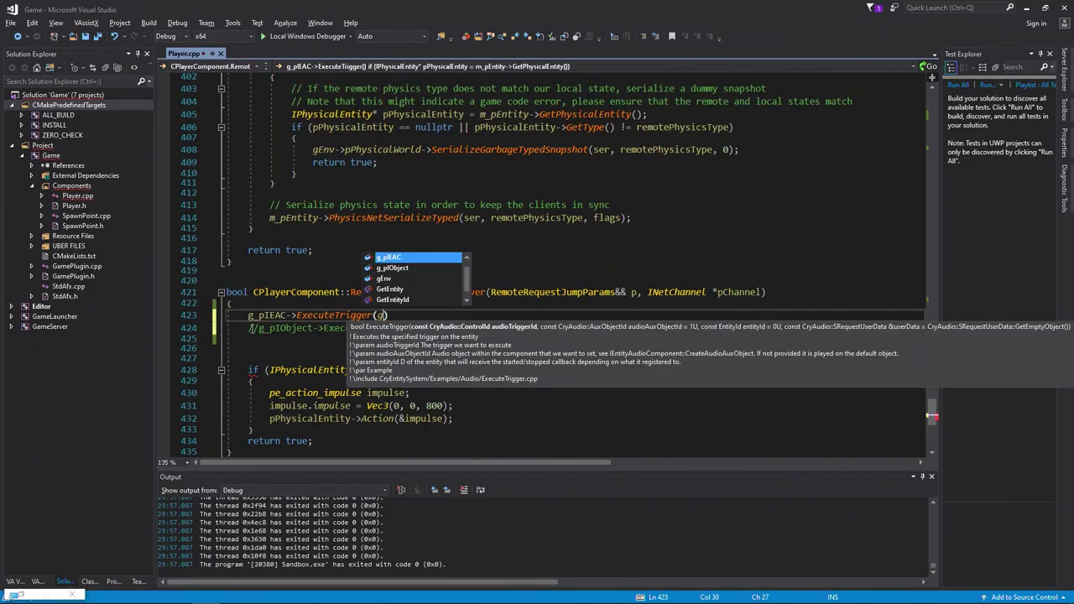
text(_audioTriggerId)
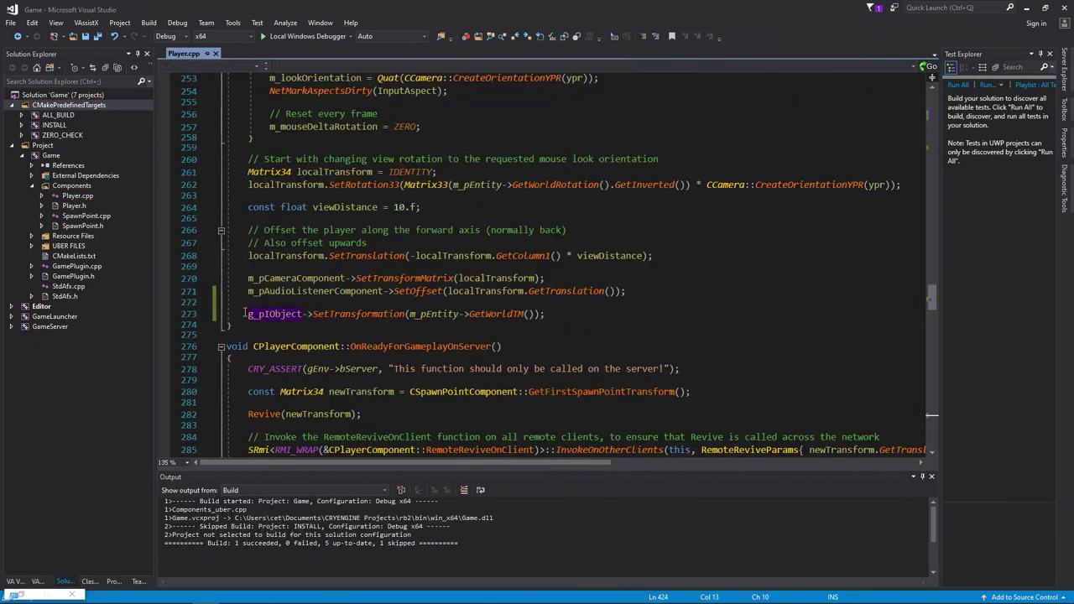
- Comment out the SetTransformation update and the g_pIObject declaration
click(247, 314)
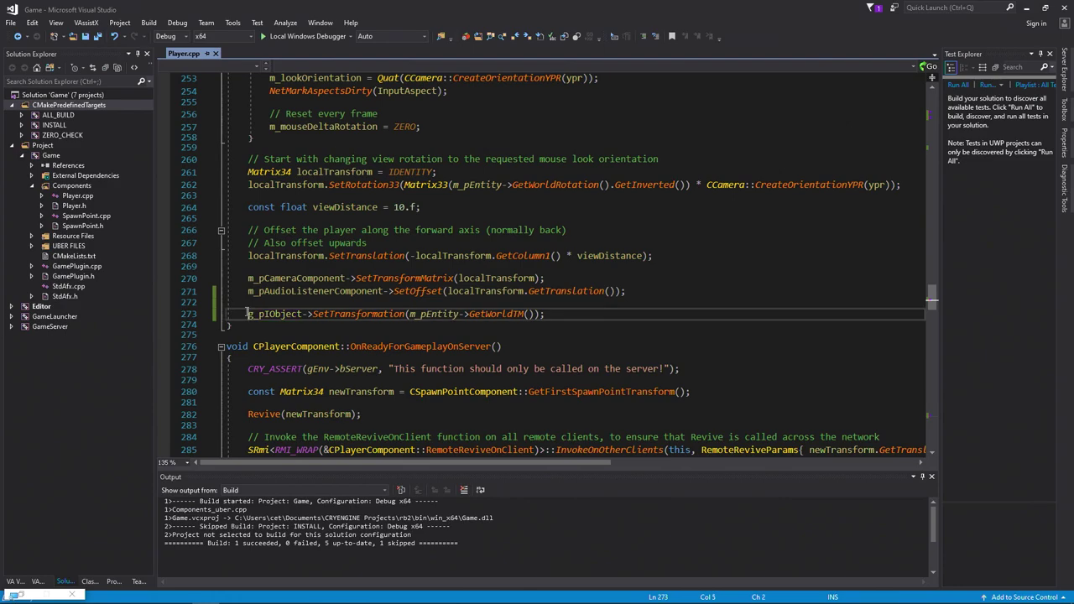
key(ctrl+k)
key(ctrl+c)
drag(926, 300, 918, 116)
click(250, 156)
key(ctrl+k)
key(ctrl+c)
- Comment out the object data and creation lines 34–35, then launch Sandbox with F5
key(ctrl+shift+b)
click(249, 236)
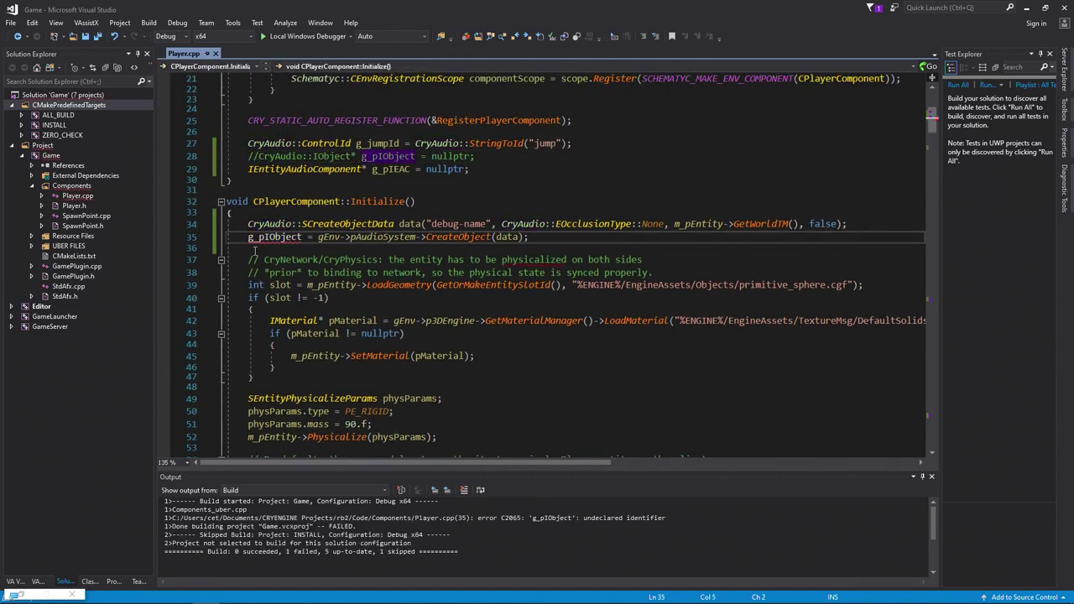
key(ctrl+k)
key(ctrl+c)
click(250, 224)
key(ctrl+k)
key(ctrl+c)
click(394, 411)
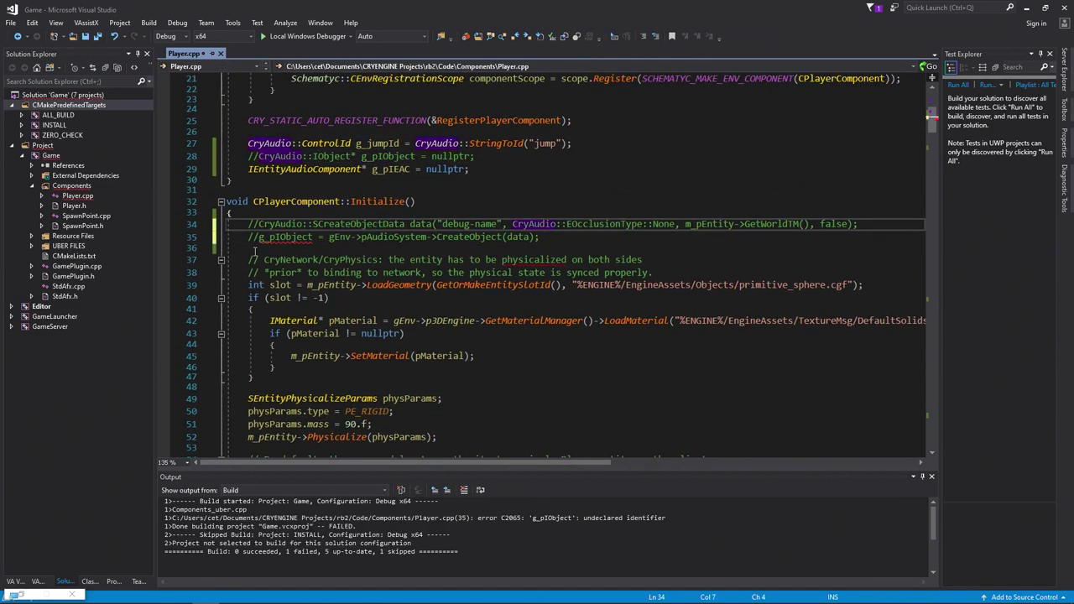
key(F5)
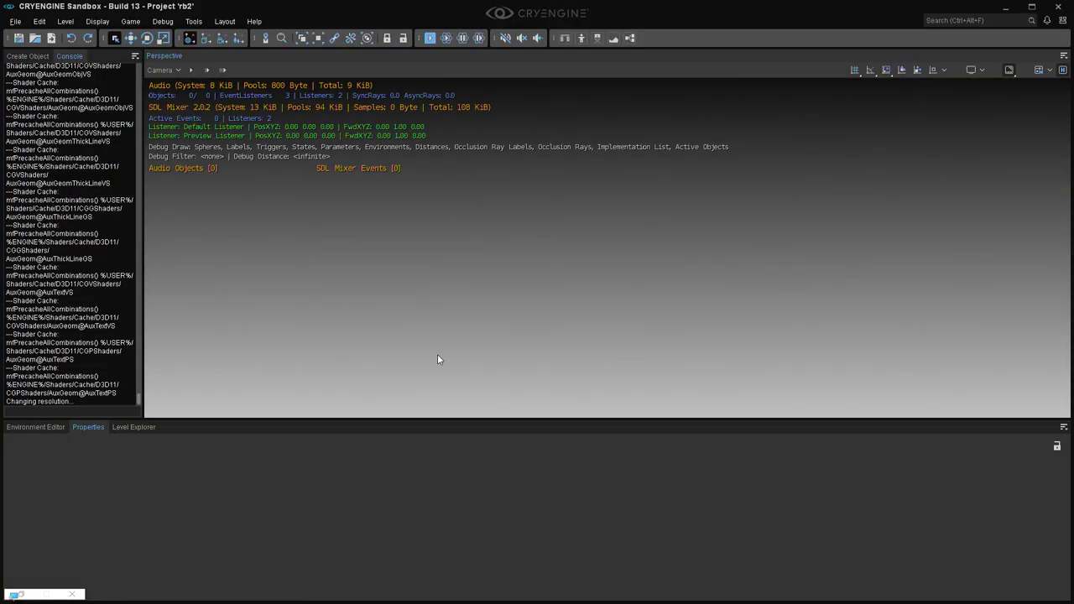
- Reopen example.level from recent files, enter game mode with Ctrl+G, and look around the level
click(15, 21)
mouse_move(104, 145)
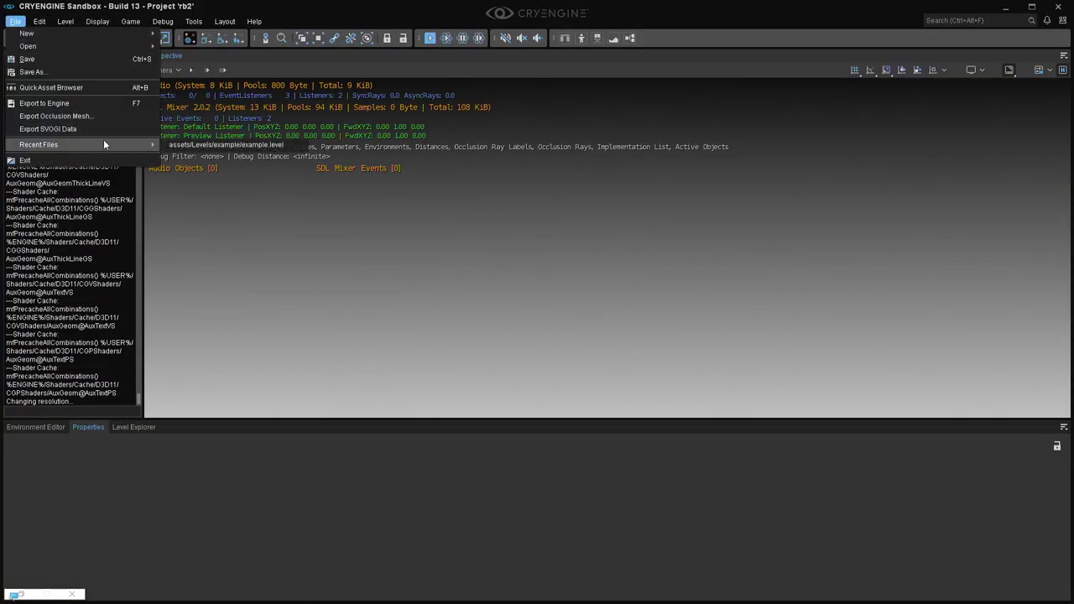
click(225, 144)
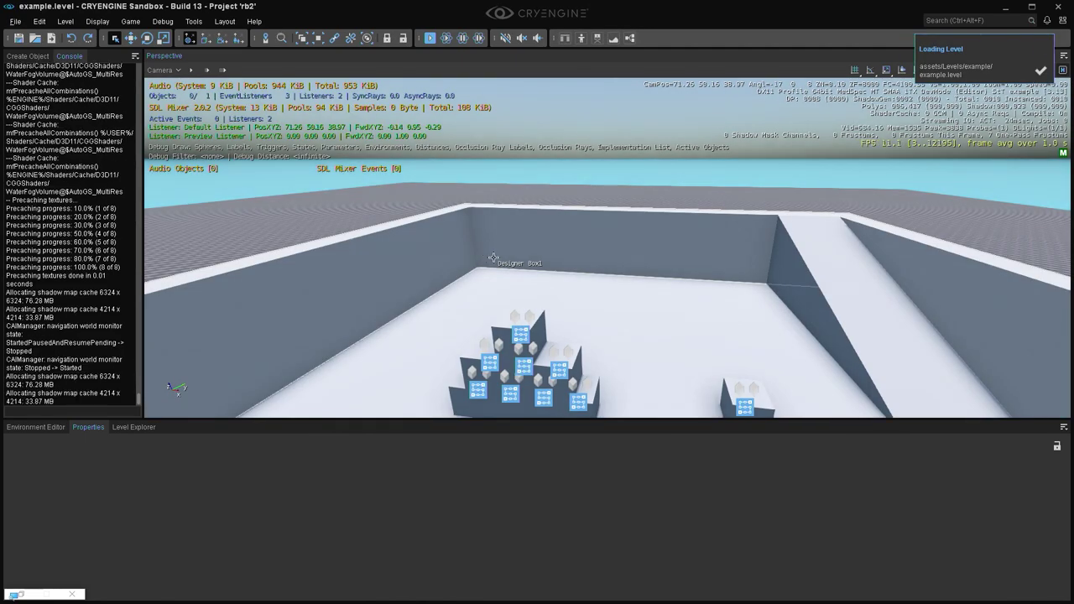
key(ctrl+g)
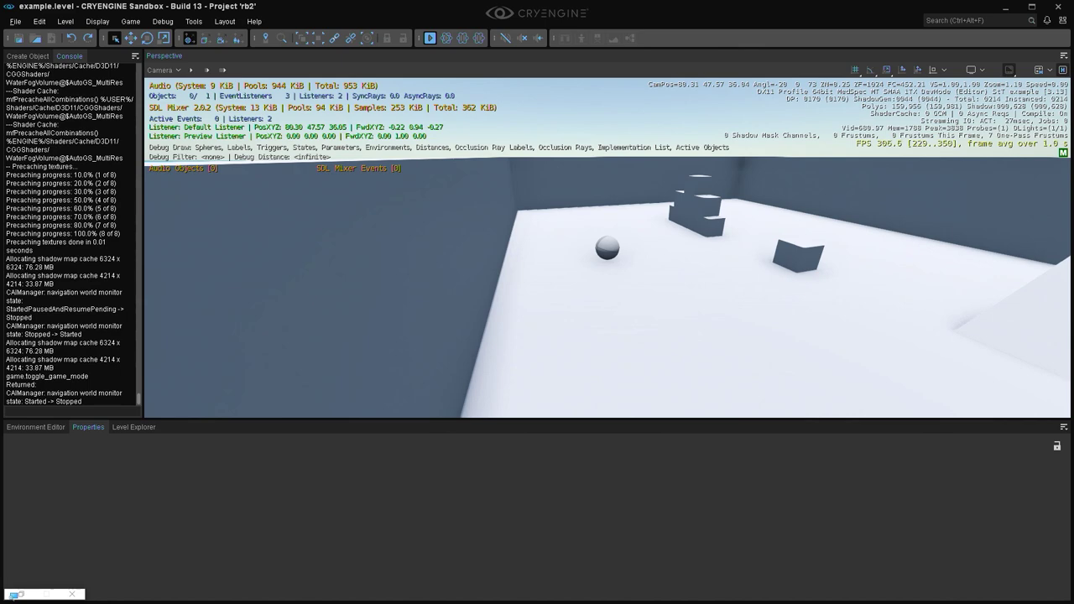
right_drag(608, 247, 529, 272)
middle_drag(529, 273, 529, 267)
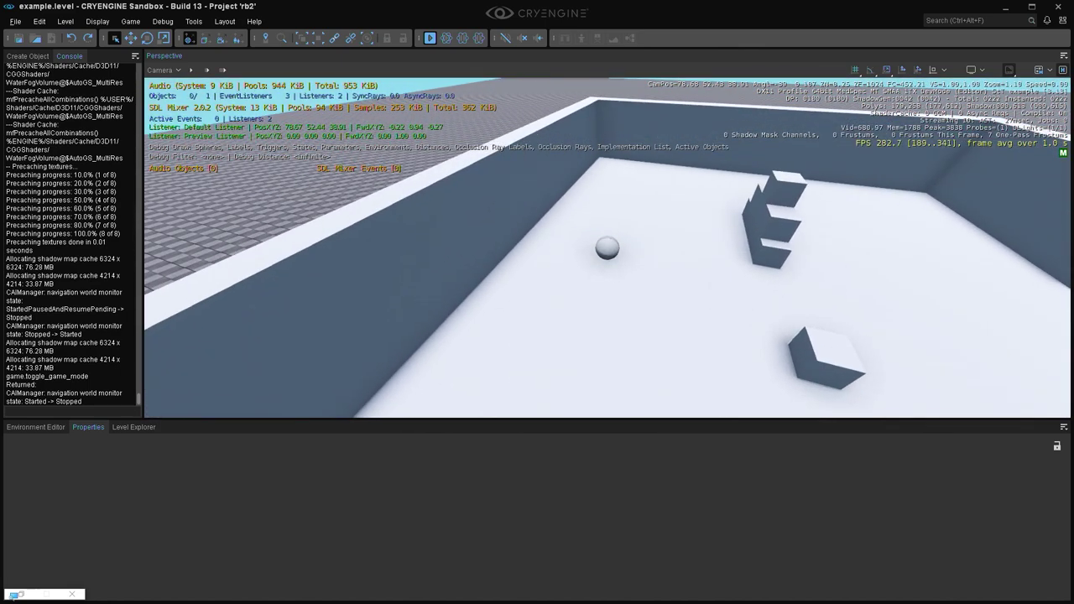
scroll(607, 247, down, 5)
scroll(607, 247, up, 5)
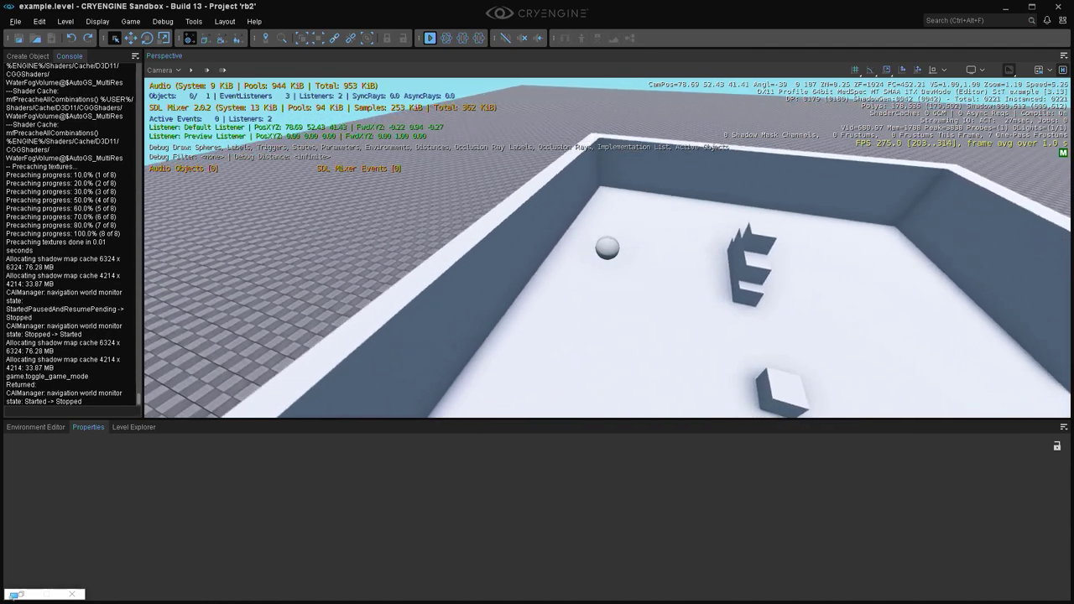
scroll(608, 247, down, 3)
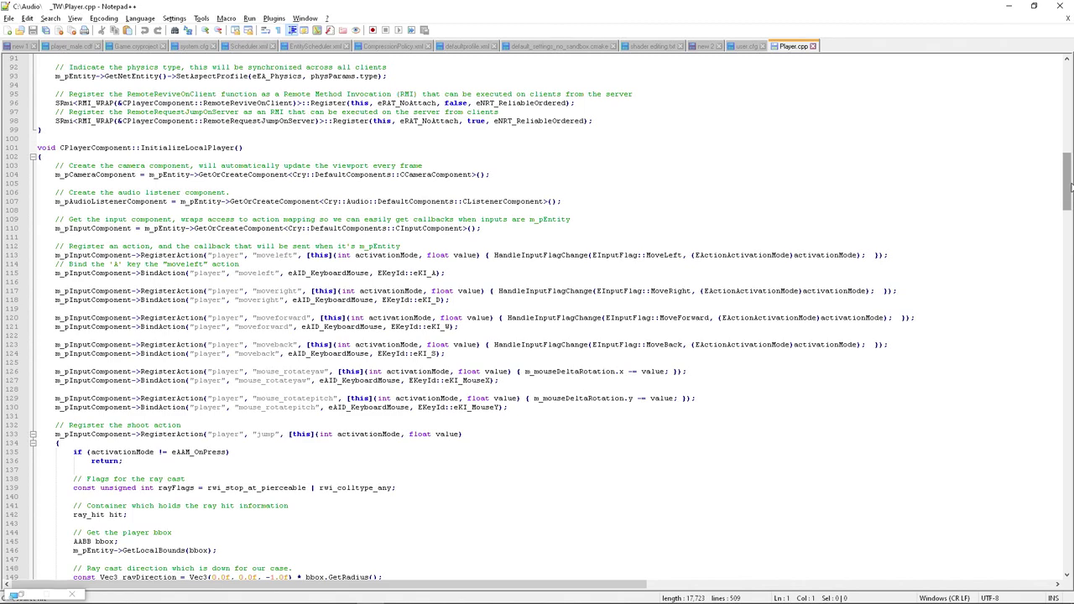
- Copy the g_auxIds[4] declaration from Notepad++ and paste it below g_pIEAC in Player.cpp
drag(1067, 183, 1055, 87)
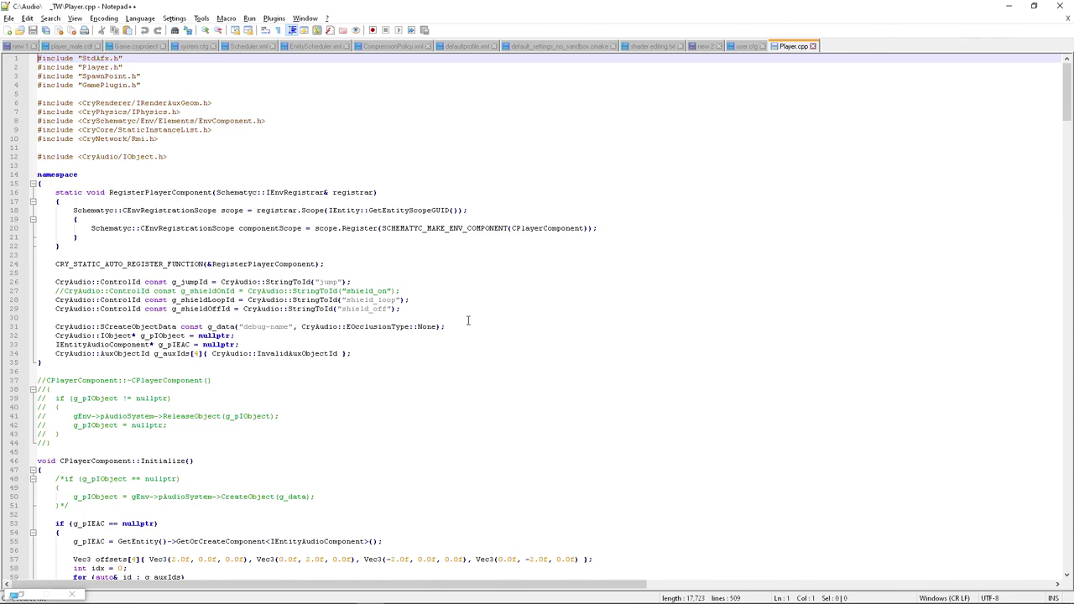
drag(369, 359, 57, 356)
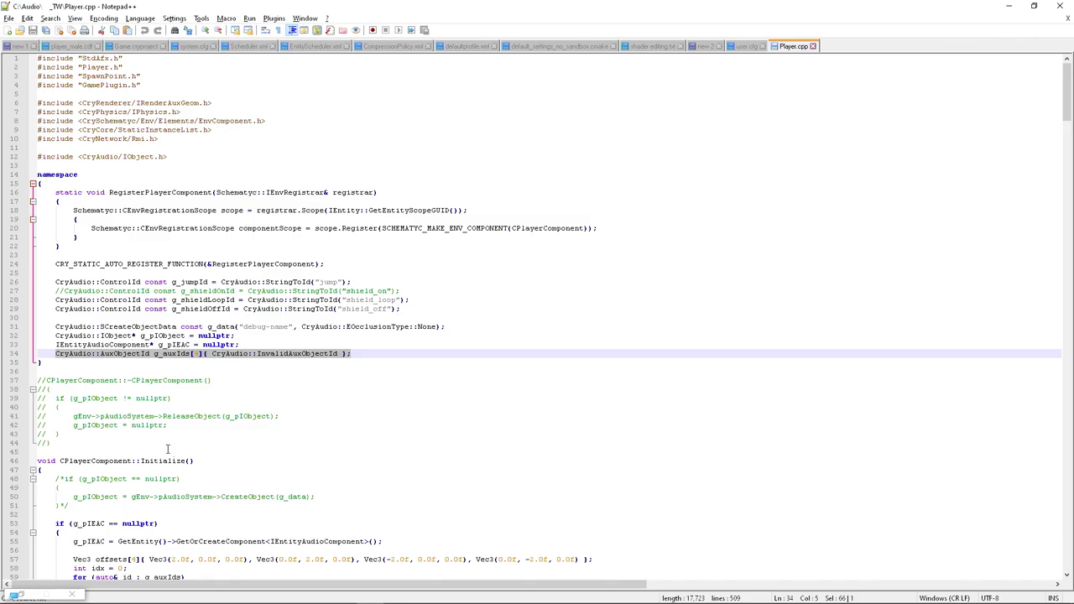
key(alt+Tab)
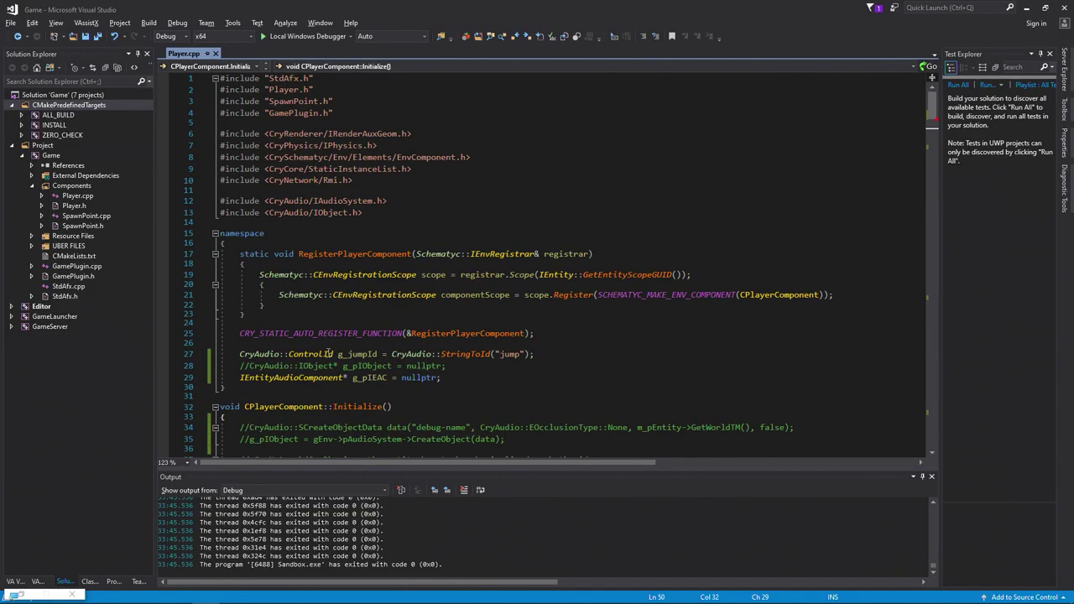
click(442, 378)
key(Return)
key(Return)
key(ctrl+v)
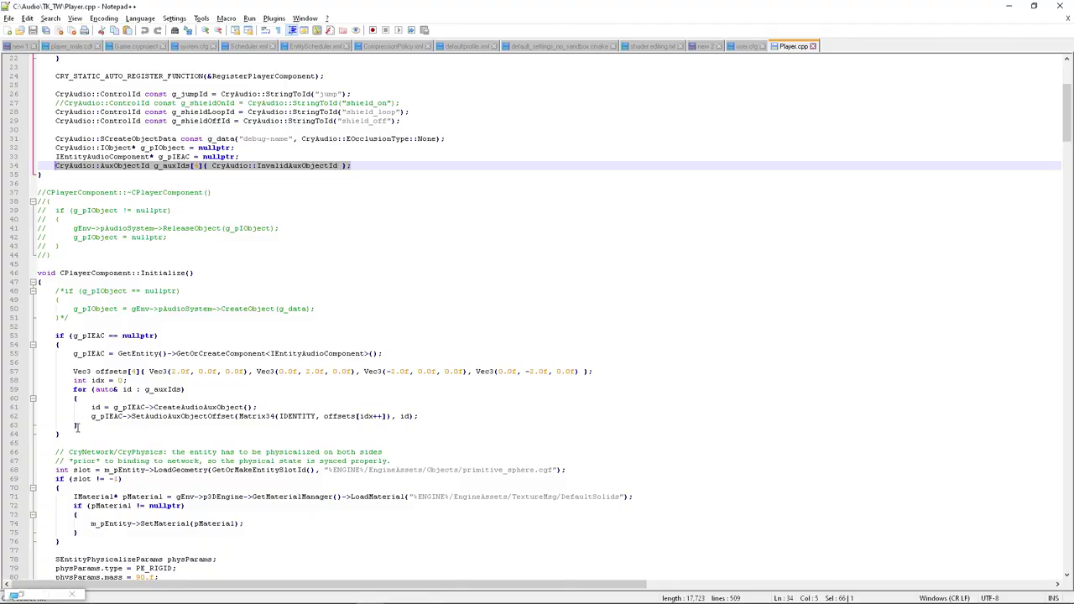
drag(76, 425, 75, 372)
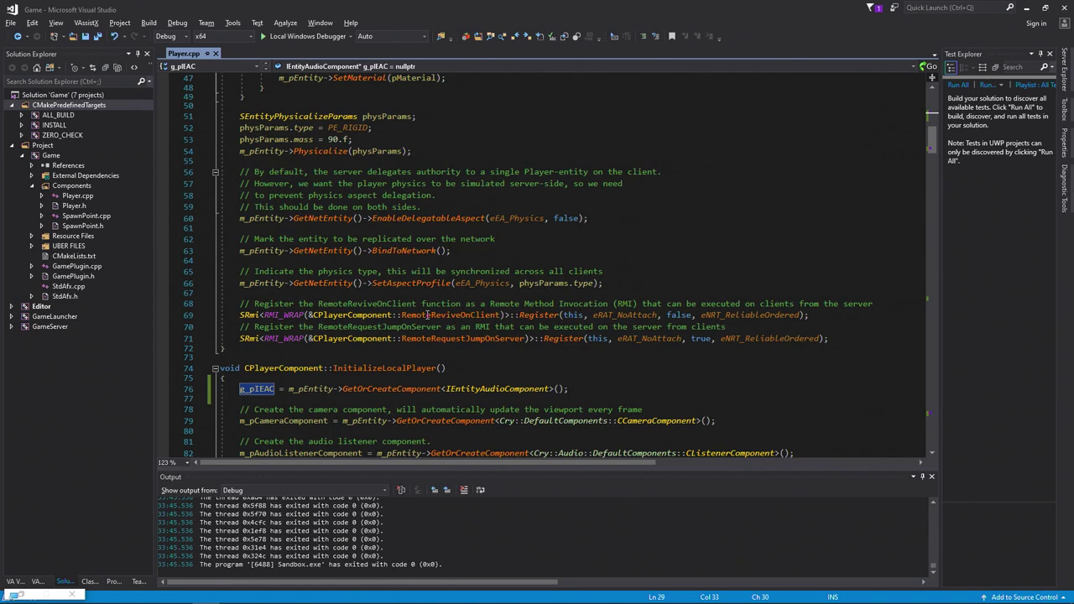
- Paste the offsets array and CreateAudioAuxObject loop after the g_pIEAC assignment in InitializeLocalPlayer
scroll(428, 314, down, 2)
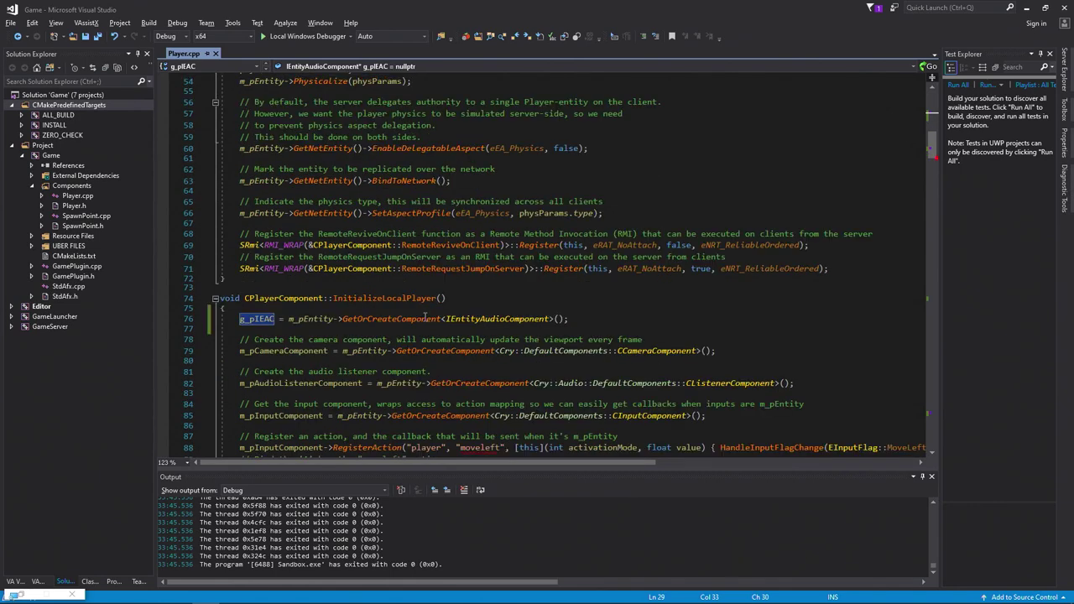
click(573, 319)
key(Return)
key(Return)
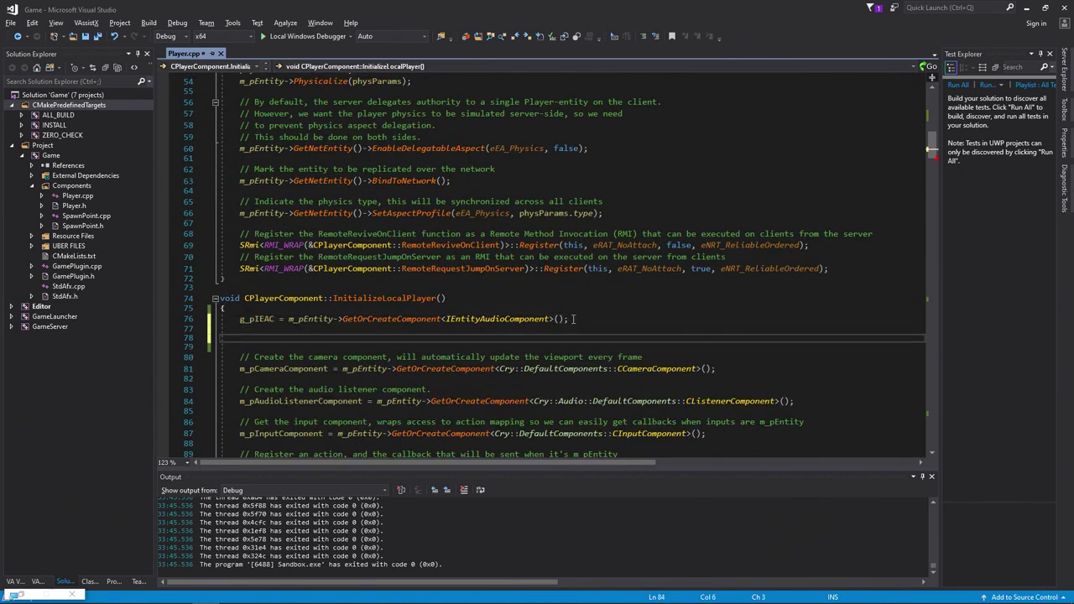
key(ctrl+v)
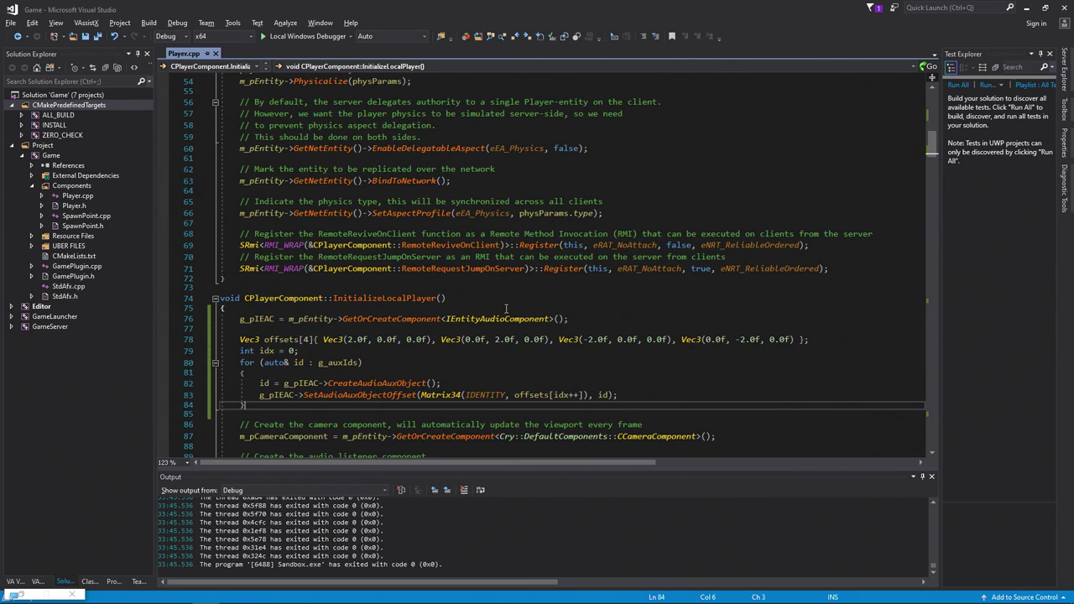
- Review the g_auxIds loop, the offsets initialiser and the SetAudioAuxObjectOffset call, then return to Notepad++
click(319, 364)
click(399, 383)
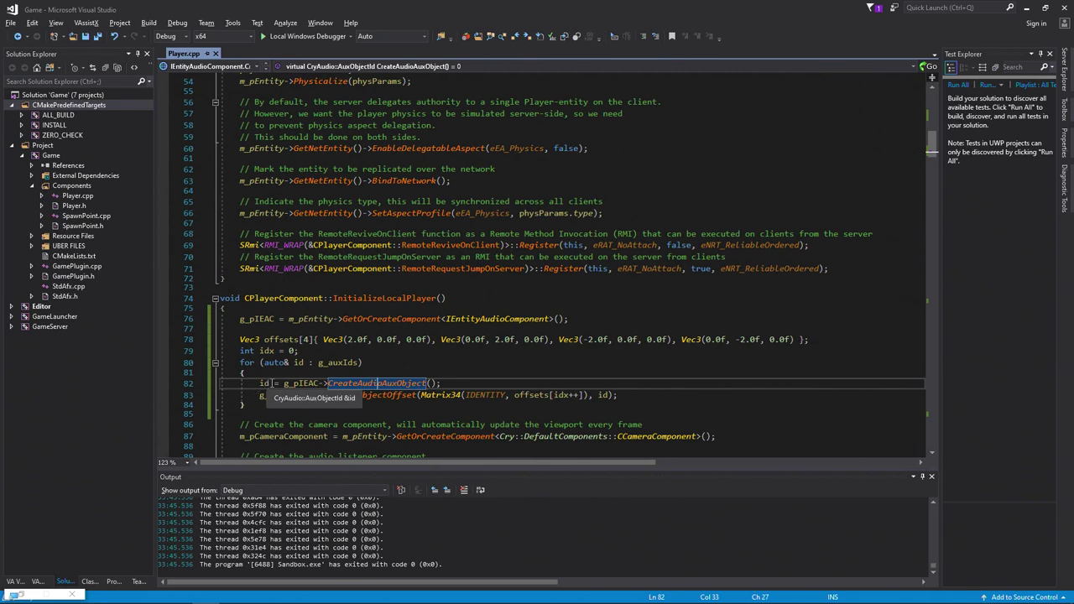
click(333, 362)
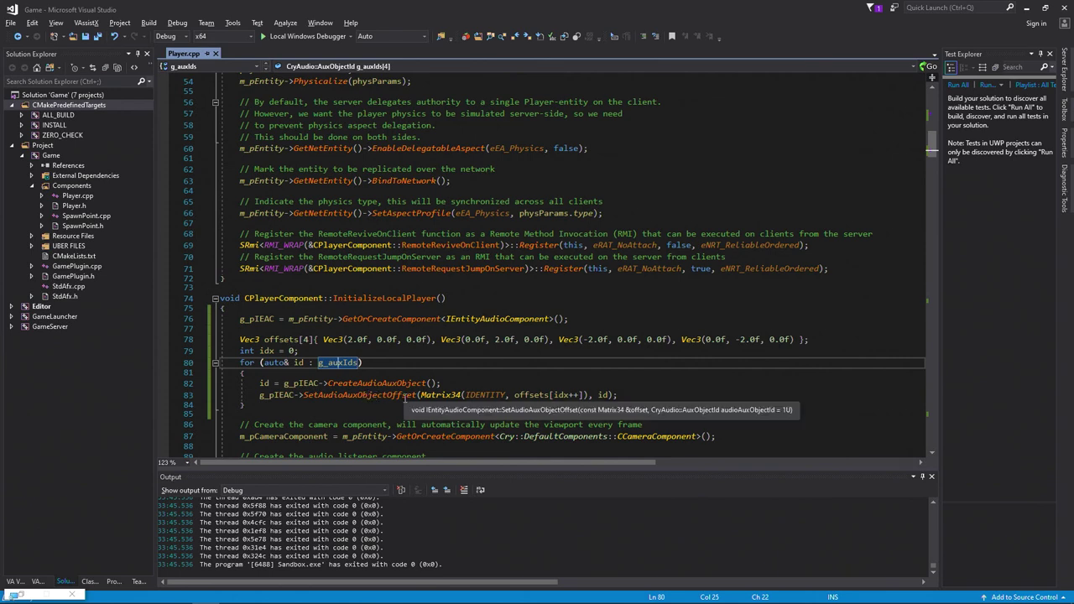
click(274, 340)
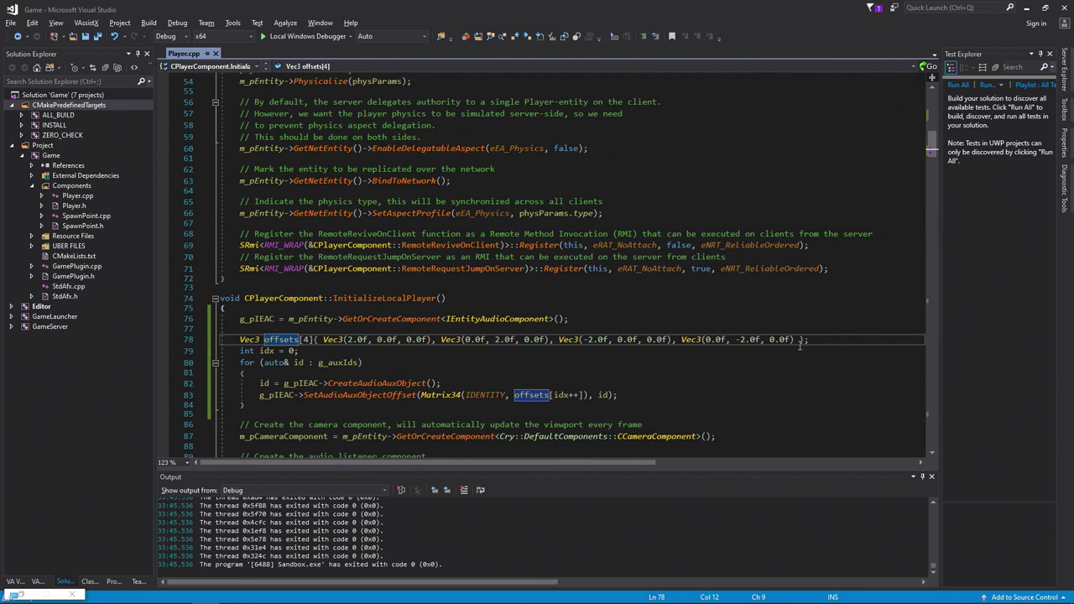
drag(794, 339, 770, 338)
key(shift+Home)
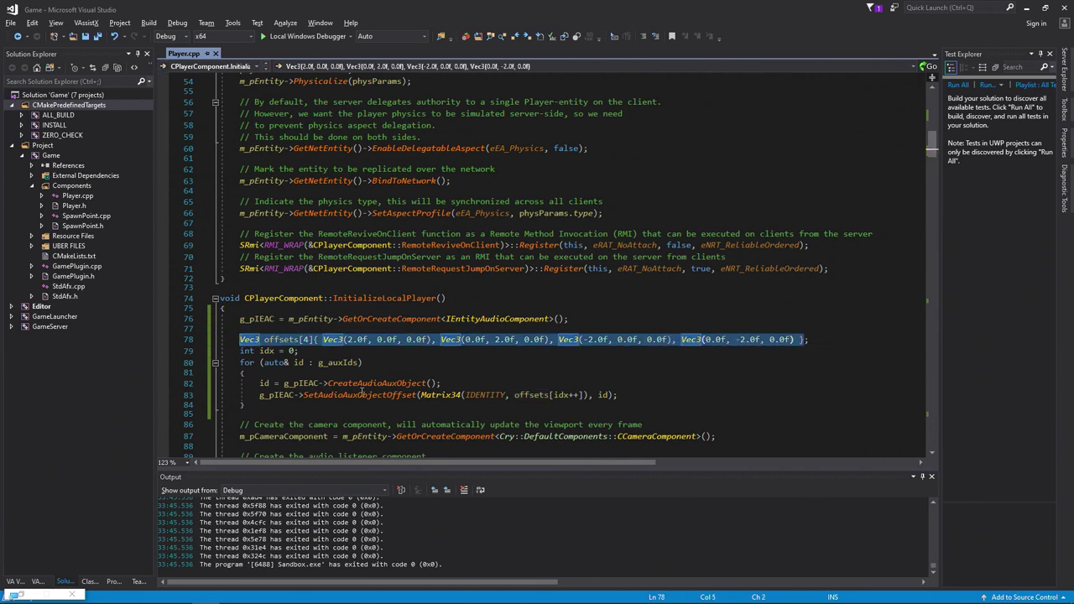
click(372, 395)
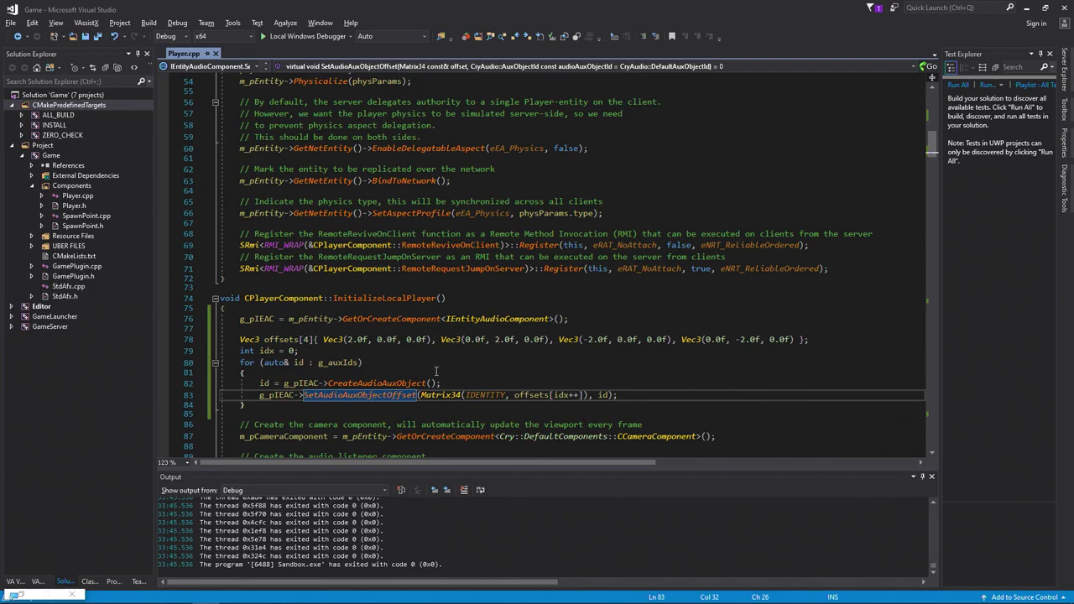
key(alt+Tab)
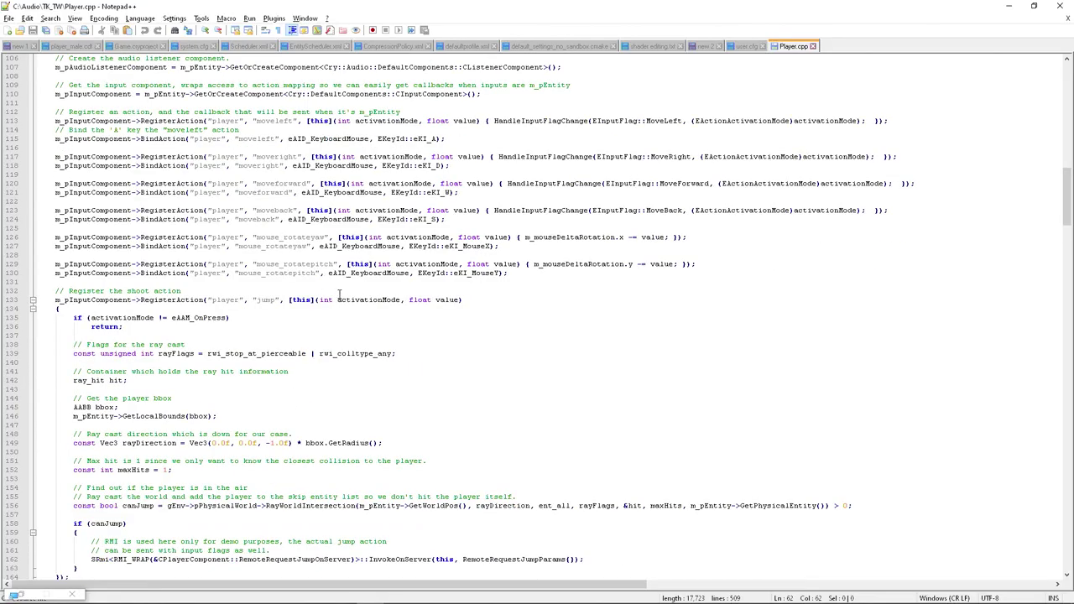
- Copy the reference shield_on and shield_off RegisterAction blocks (lines 169–195) and return to Visual Studio
scroll(339, 294, up, 4)
scroll(295, 353, down, 13)
scroll(300, 362, down, 4)
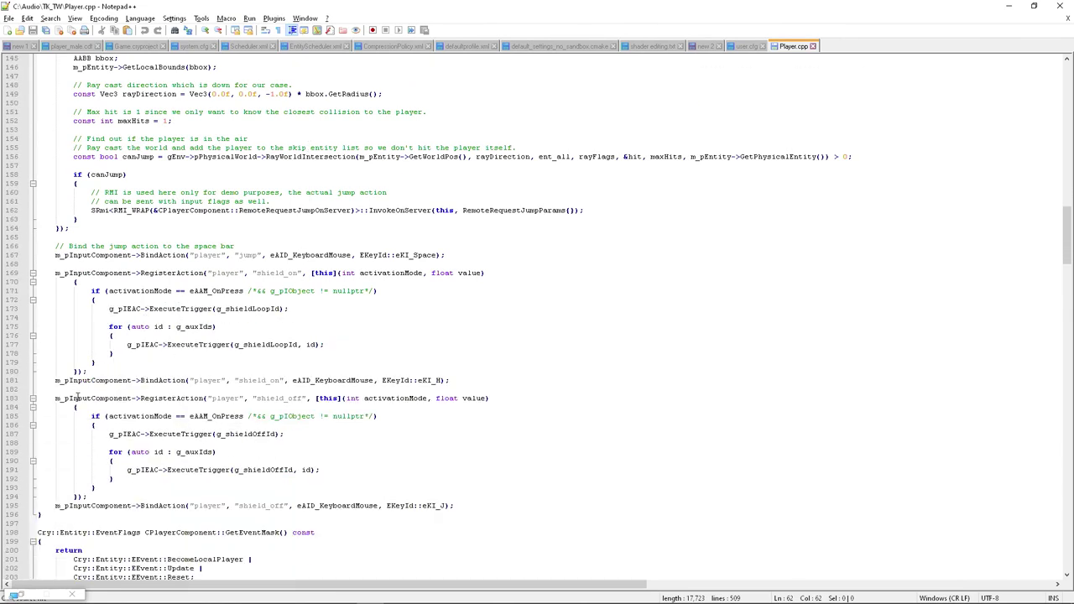
drag(470, 506, 55, 274)
scroll(235, 304, up, 13)
scroll(235, 304, up, 10)
key(alt+Tab)
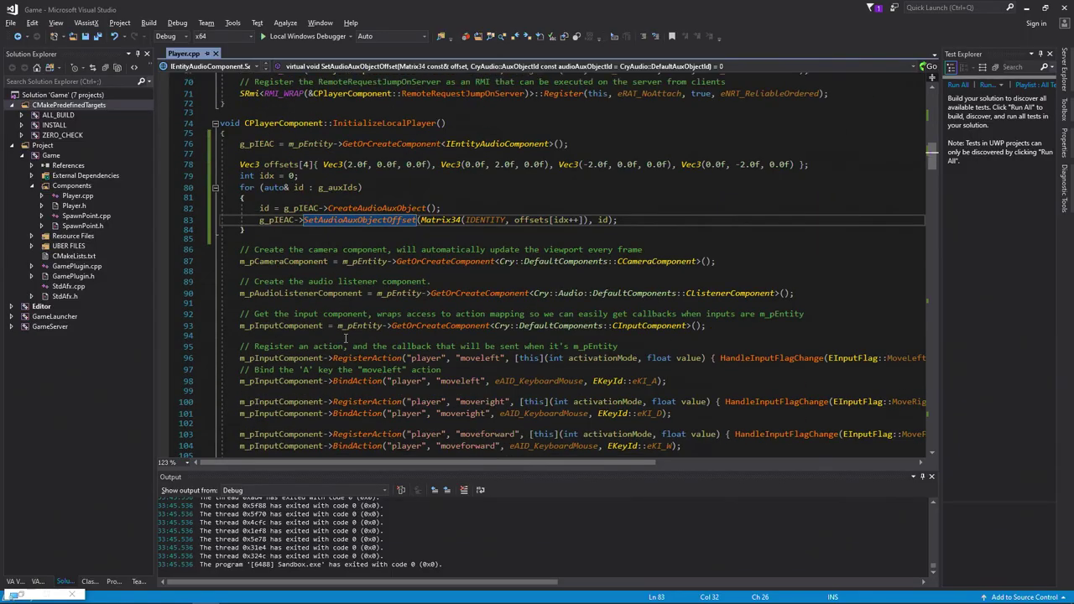
- In the pasted shield_on action, replace both shield loop trigger ids with g_jumpId and save Player.cpp
scroll(364, 329, down, 10)
scroll(328, 250, down, 10)
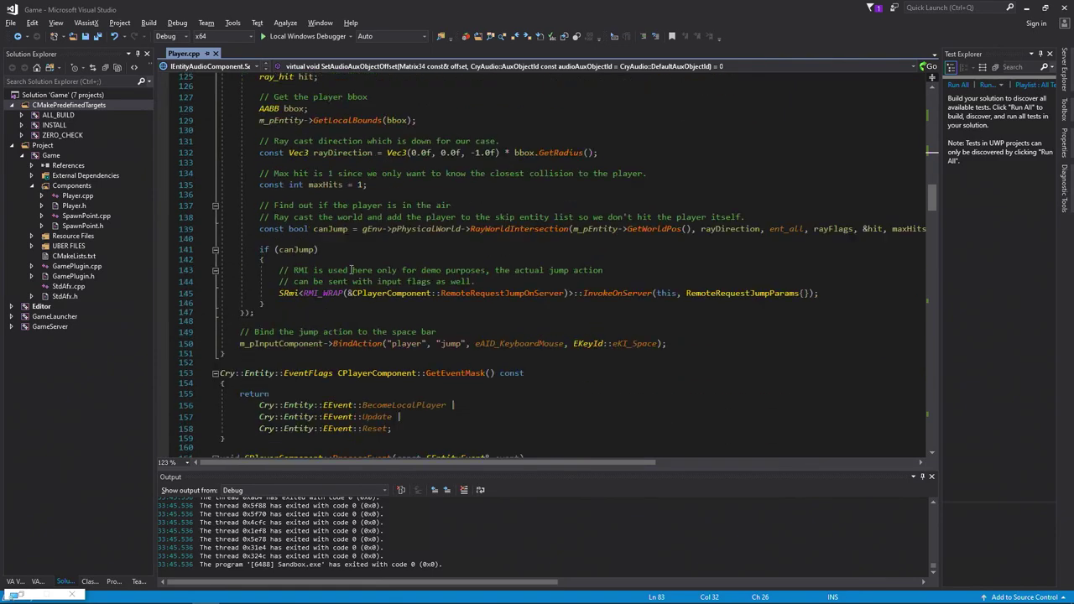
click(238, 256)
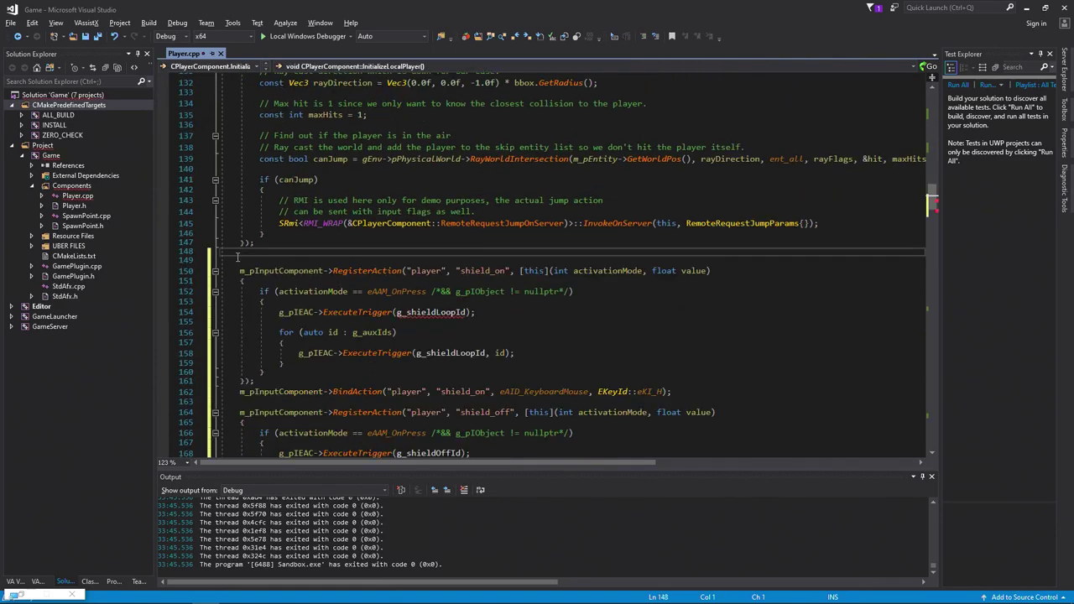
key(BackSpace)
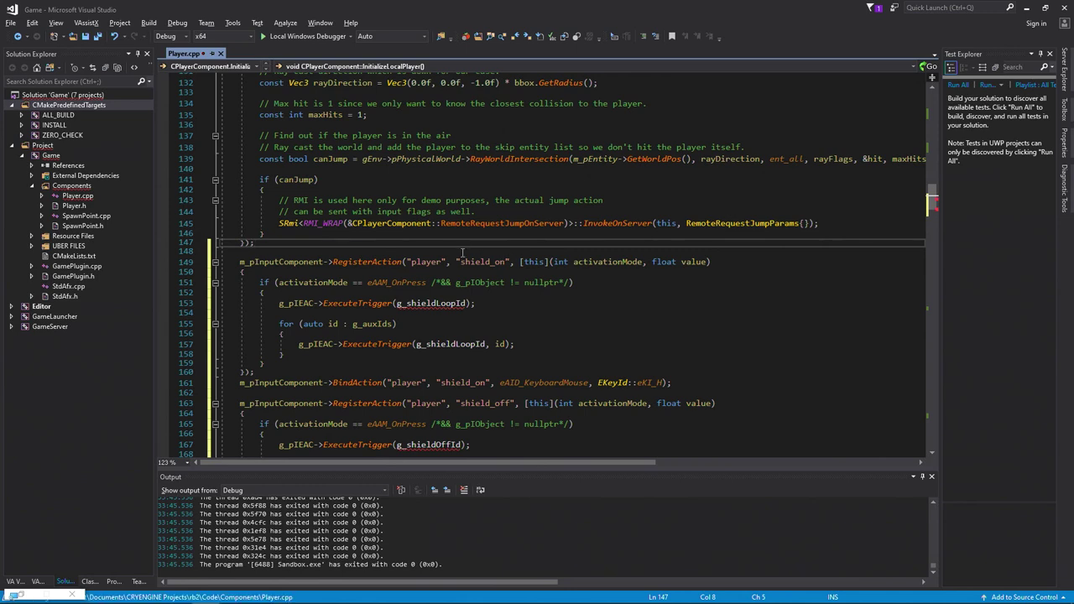
click(486, 262)
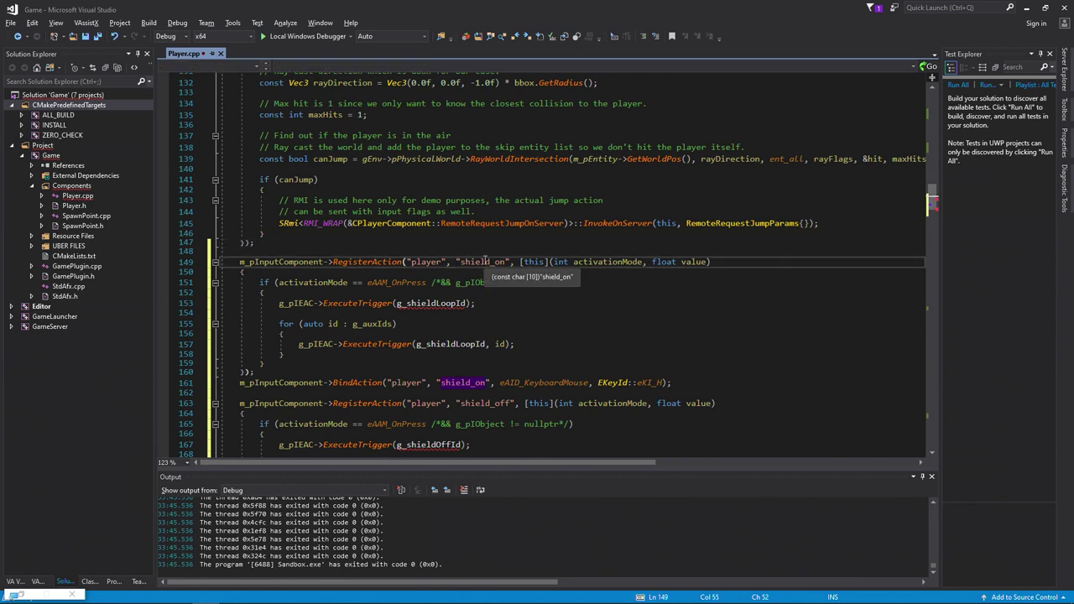
double_click(444, 303)
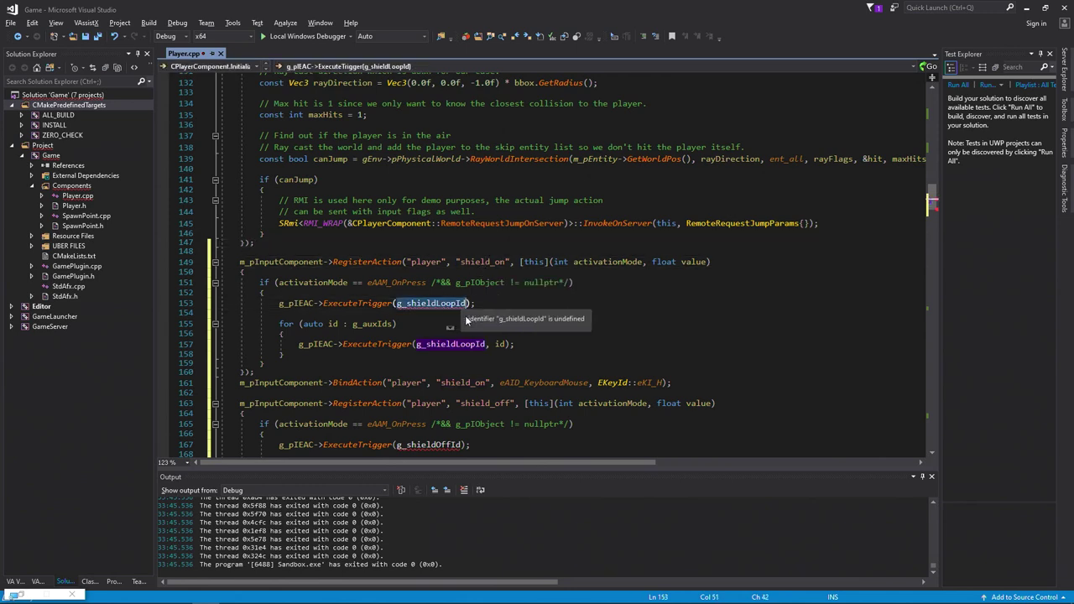
text(g_jumpId)
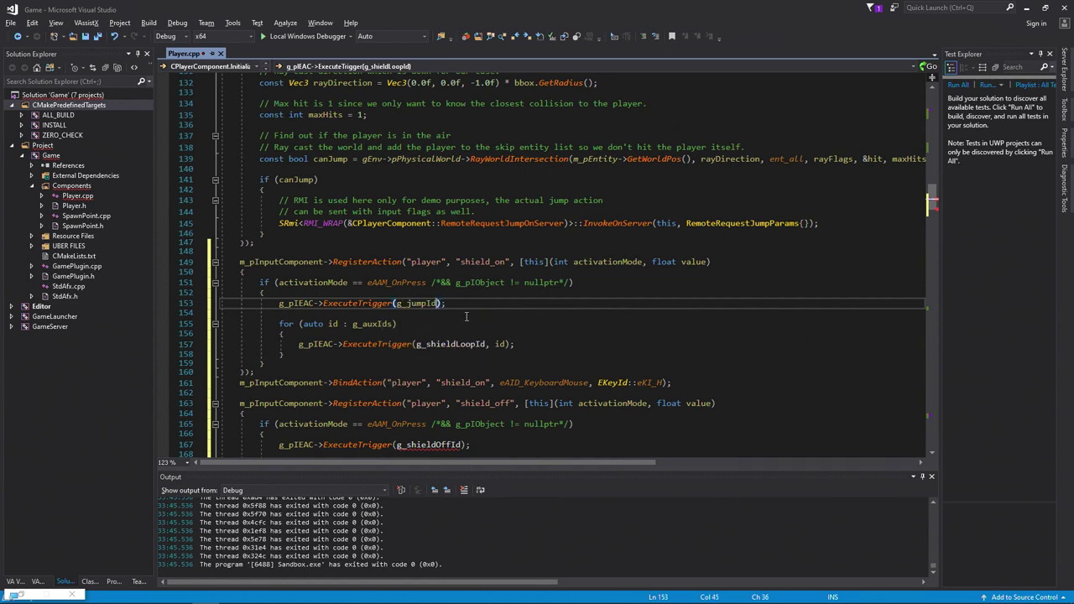
double_click(464, 344)
text(g_ju)
key(Tab)
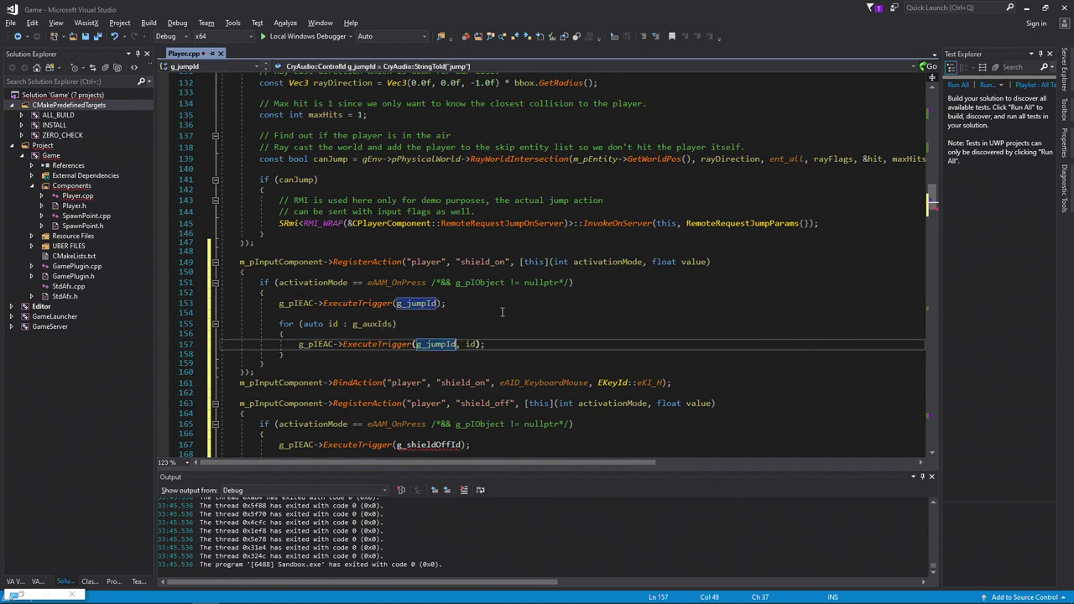
key(ctrl+s)
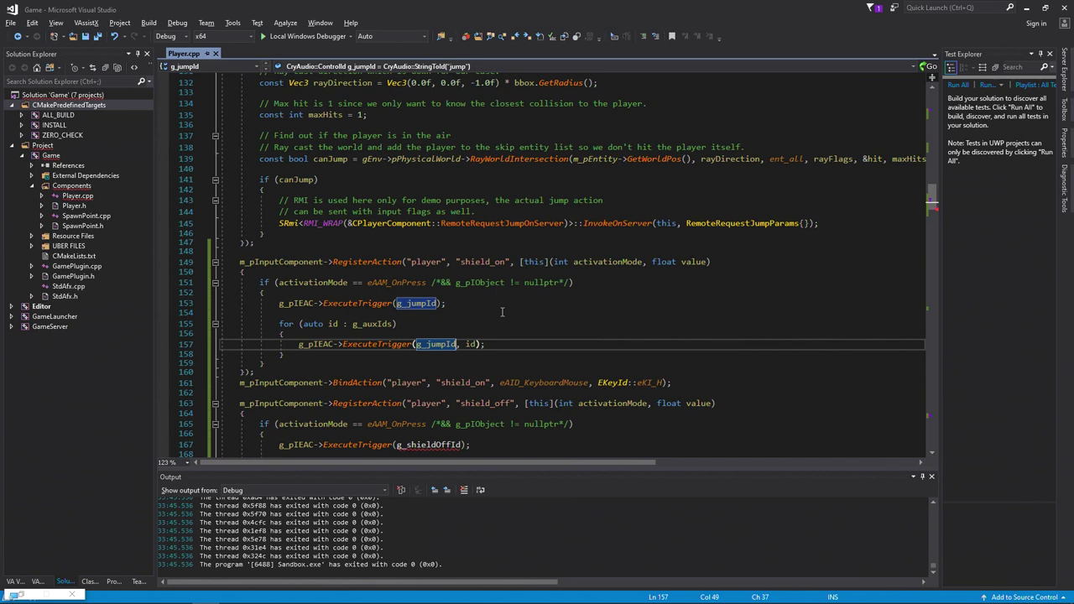
- In shield_off, replace both trigger ids with g_jumpId and remove the commented null checks
scroll(506, 282, down, 4)
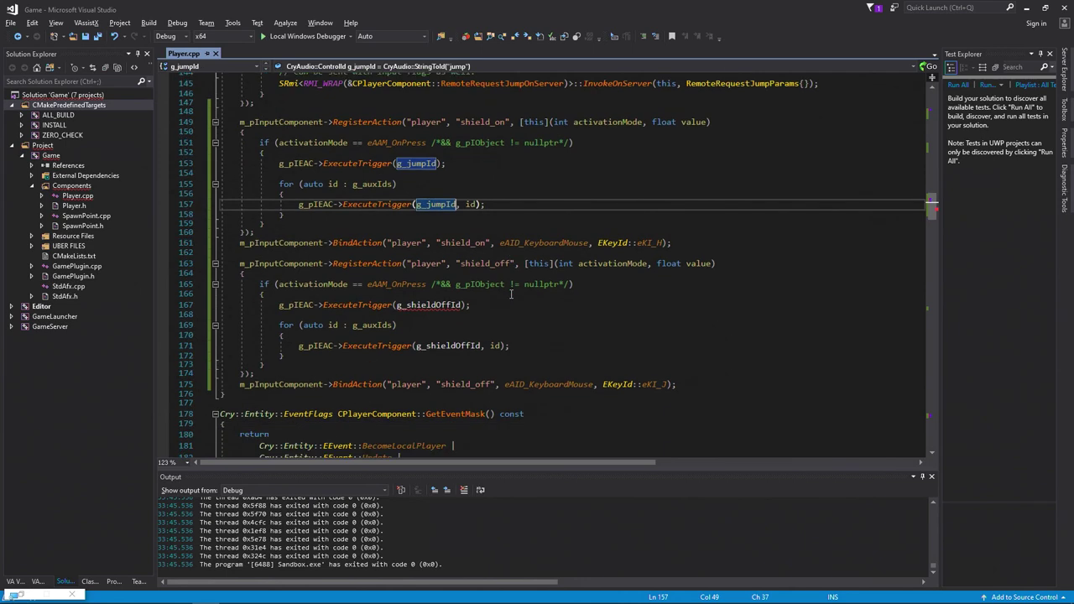
double_click(448, 306)
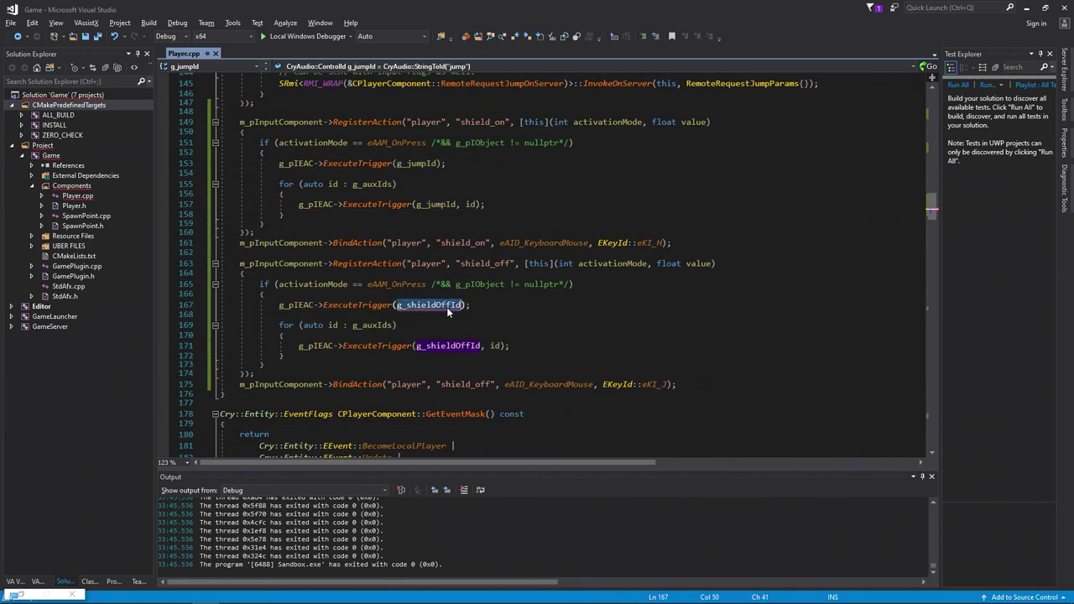
text(g_jumpId)
double_click(451, 346)
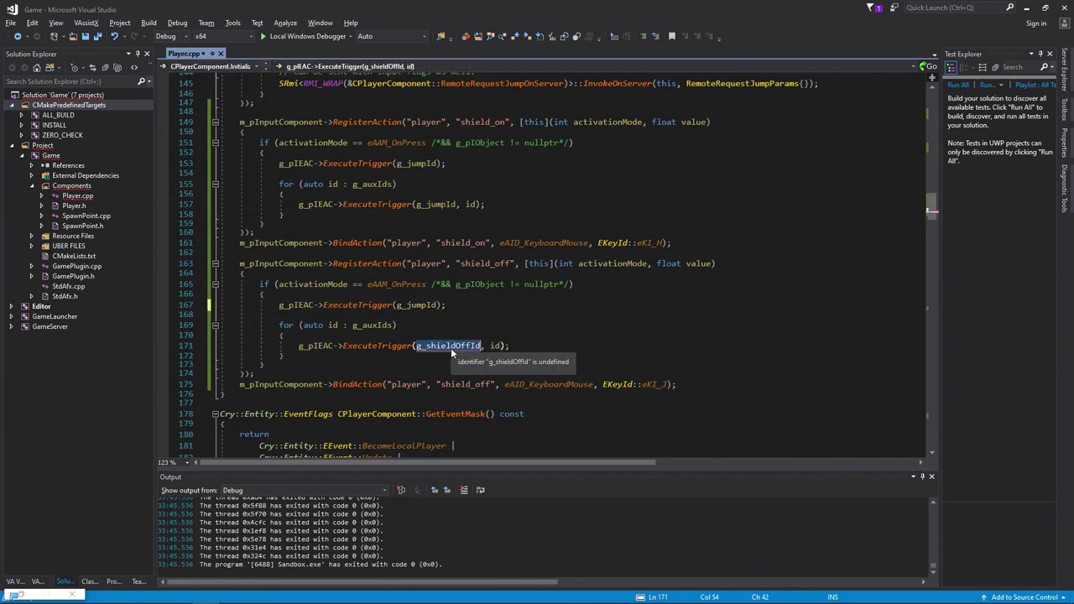
text(g_jumpId)
drag(572, 283, 431, 283)
key(Delete)
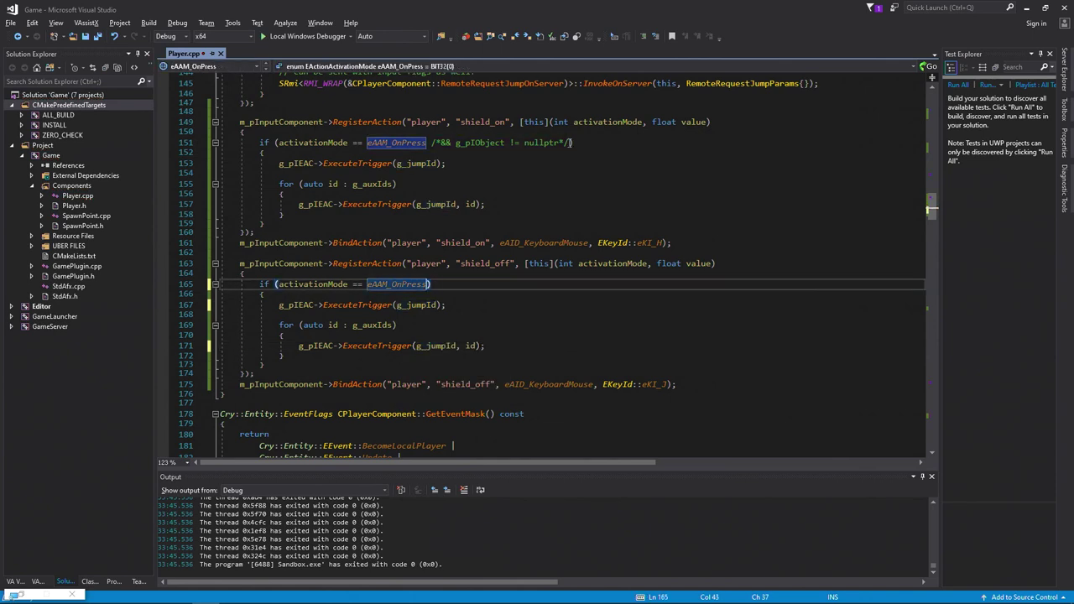
click(571, 143)
key(ctrl+shift+Left)
key(ctrl+shift+Left)
key(ctrl+shift+Left)
key(ctrl+shift+Left)
key(ctrl+shift+Left)
key(ctrl+shift+Left)
- Delete the line 151 comment and comment out the player trigger calls on lines 153 and 167
key(Delete)
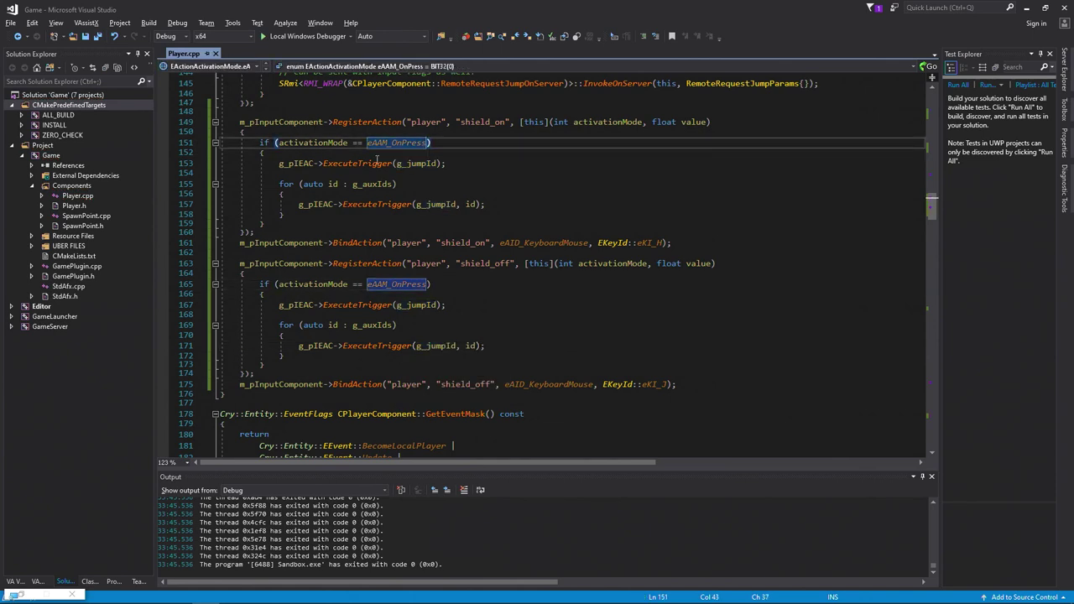
click(373, 184)
click(430, 204)
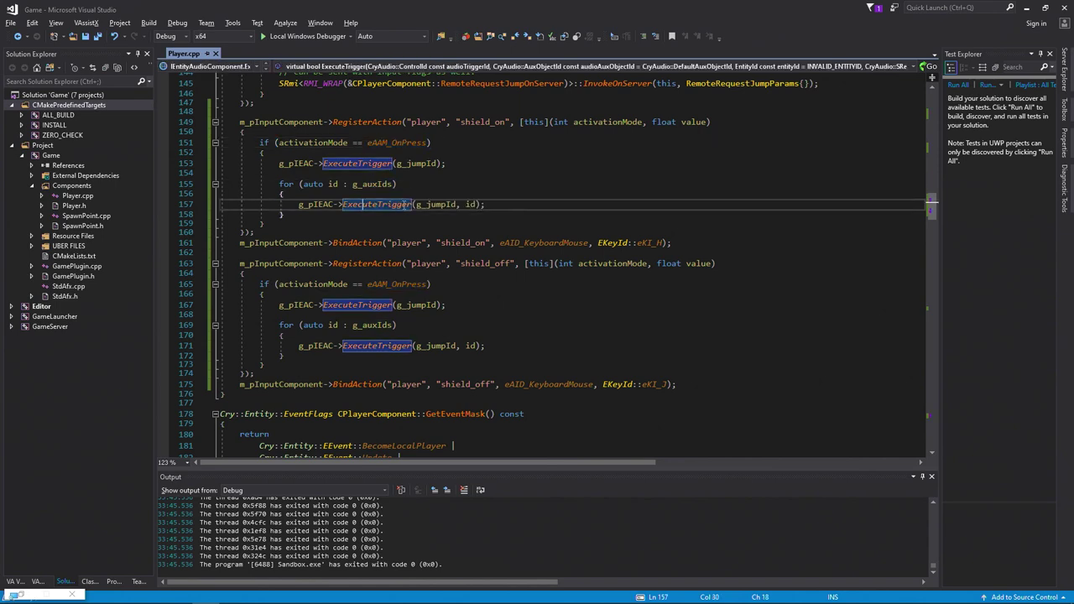
click(350, 307)
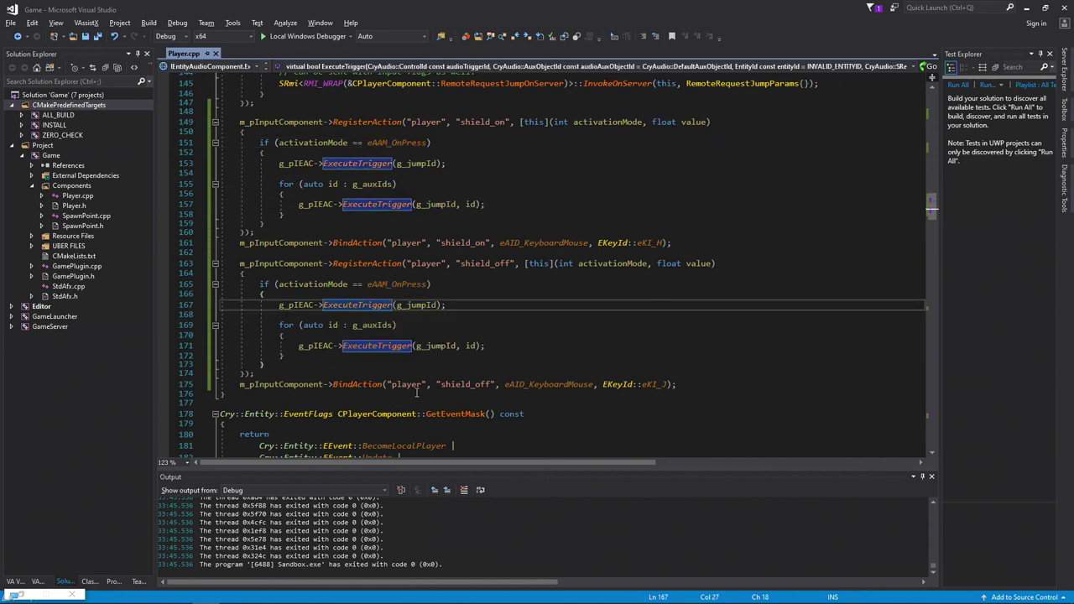
click(279, 164)
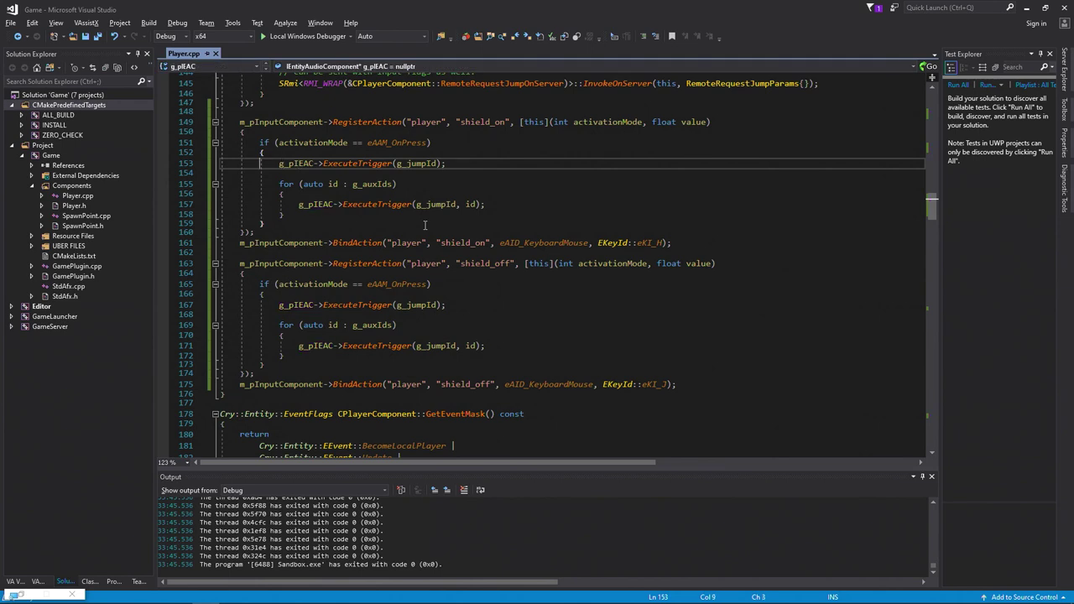
text(//)
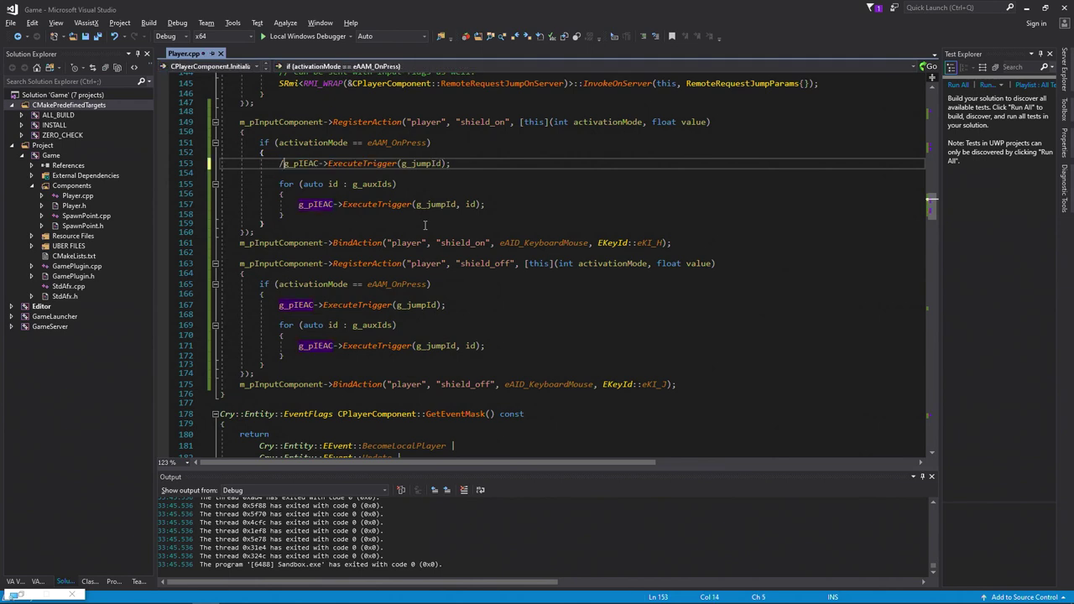
click(343, 305)
key(Home)
text(//)
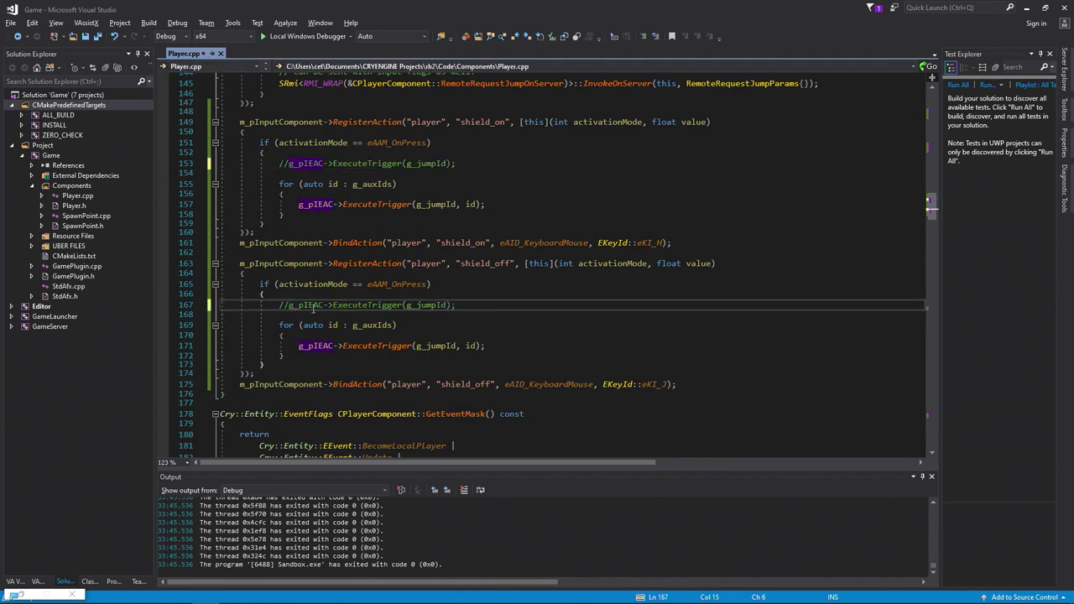
- Change line 171 to StopTrigger, comment out the server jump trigger on line 458, and build
click(416, 346)
key(ctrl+BackSpace)
text(StopTrigger)
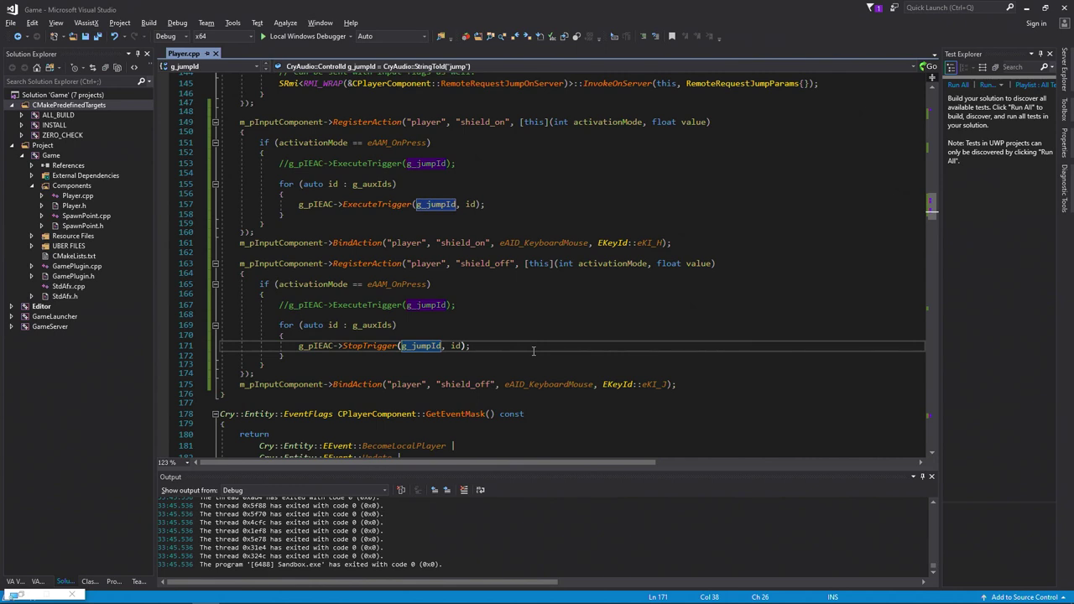
key(ctrl+minus)
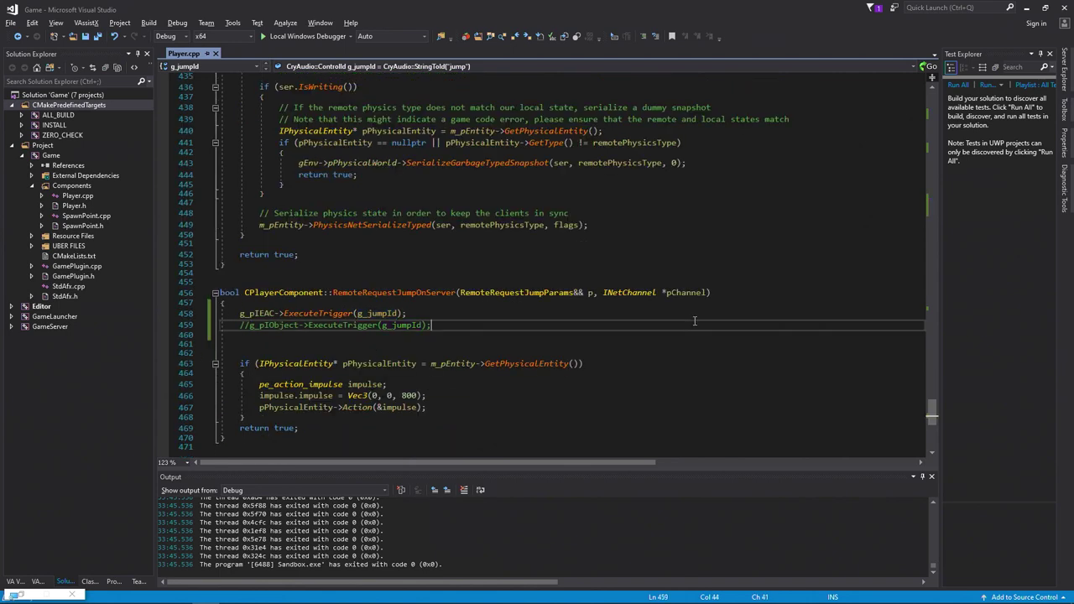
click(240, 313)
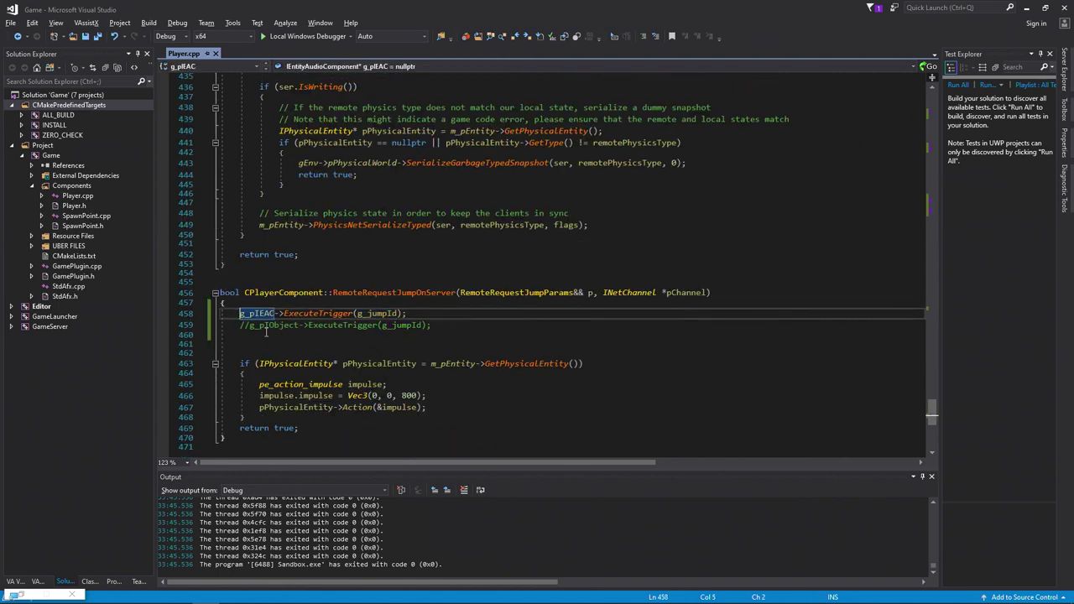
text(//)
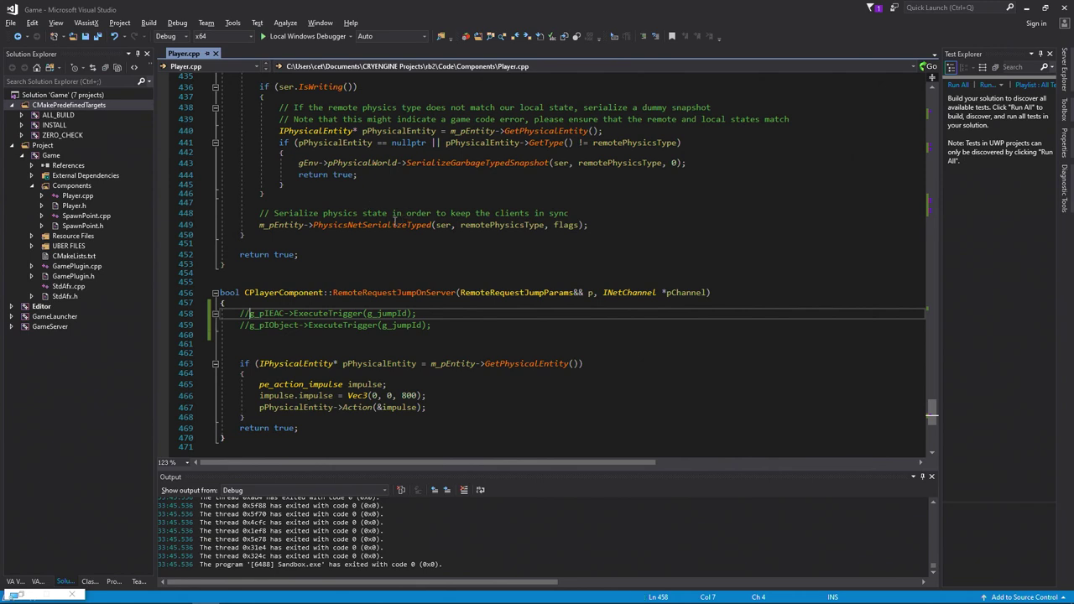
key(ctrl+shift+b)
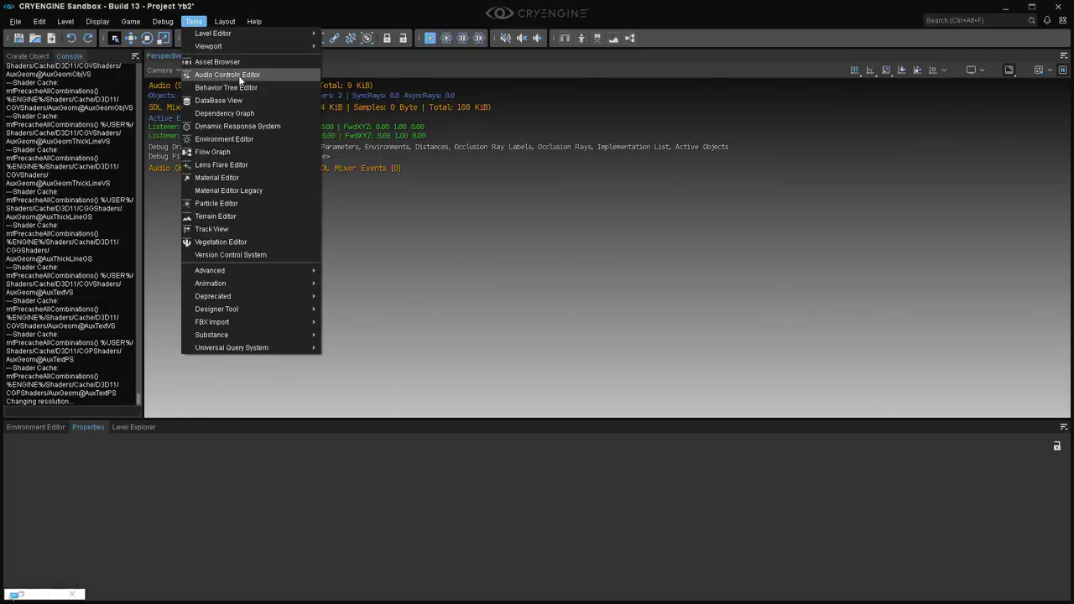
- In the Audio Controls Editor, set the jump trigger to Infinite Loop and save
click(219, 73)
click(112, 174)
click(150, 186)
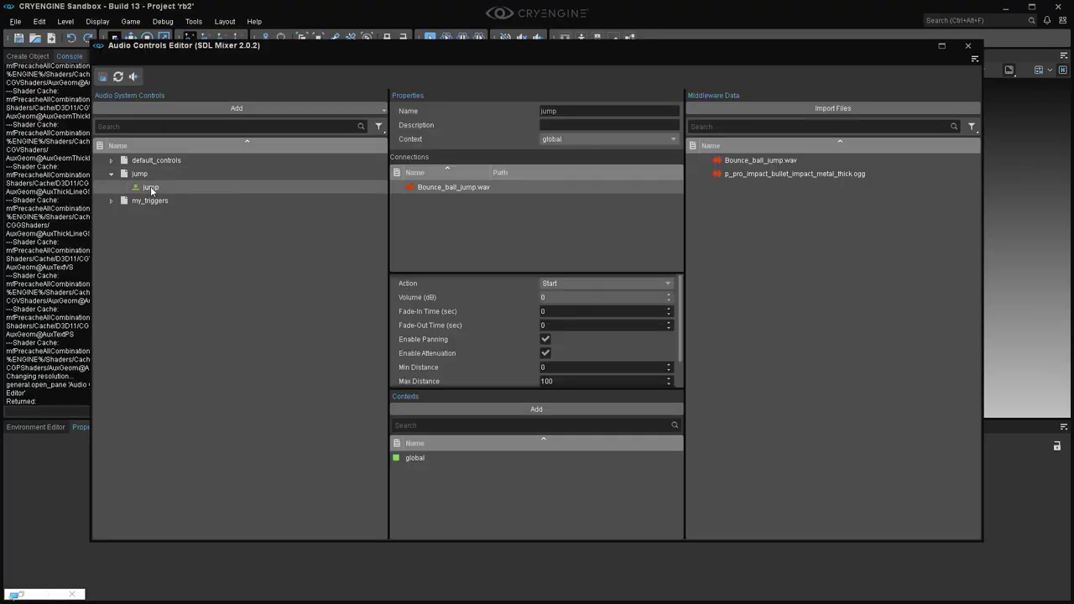
scroll(581, 345, down, 3)
click(544, 364)
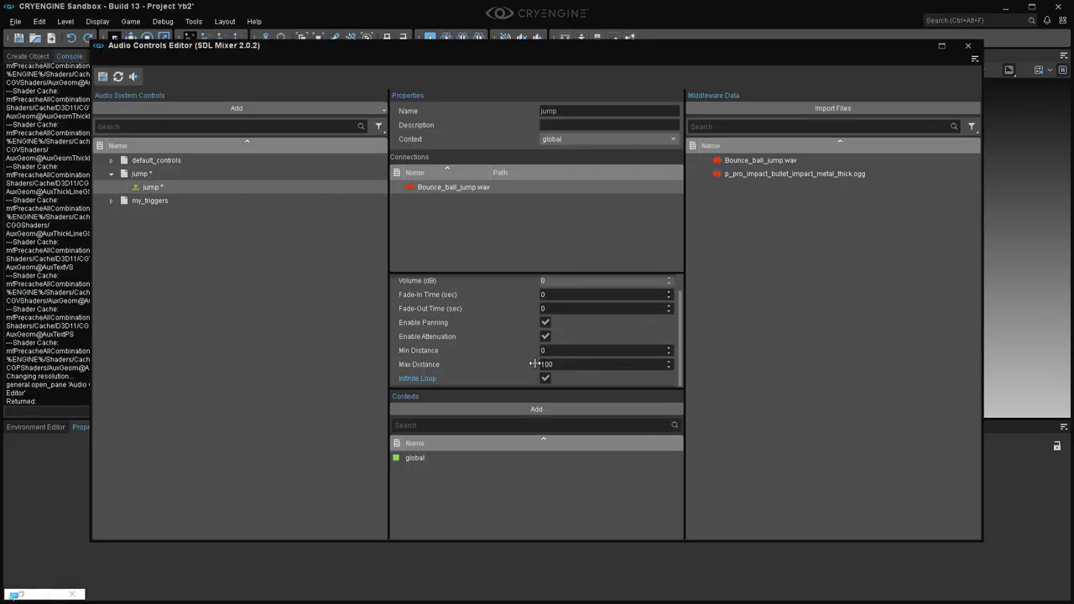
key(ctrl+s)
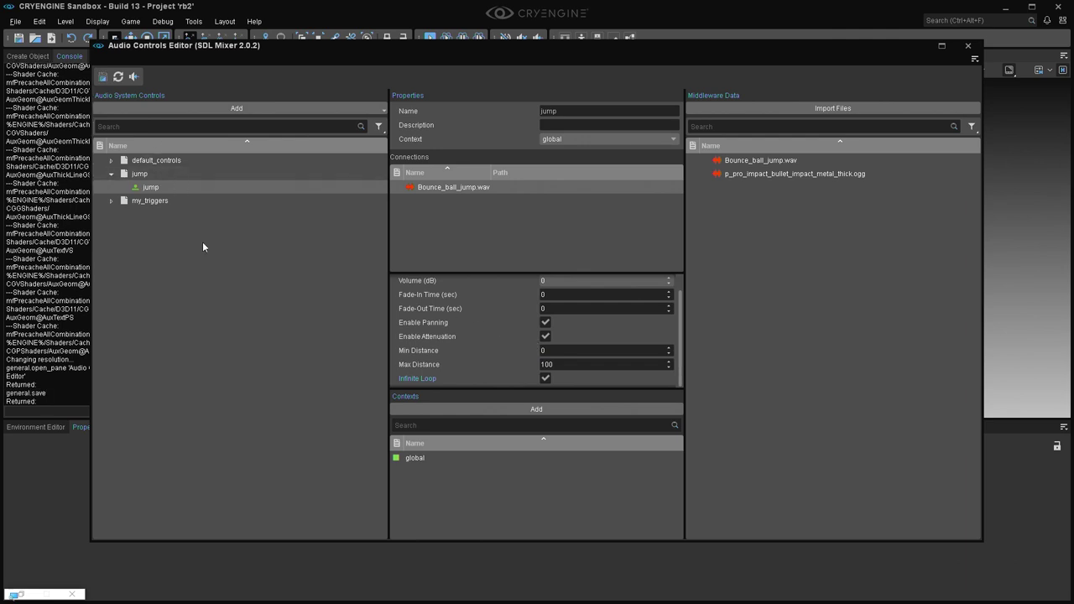
- Load example.level from Recent Files, close the Audio Controls Editor, and start game mode
click(272, 200)
click(15, 21)
mouse_move(111, 144)
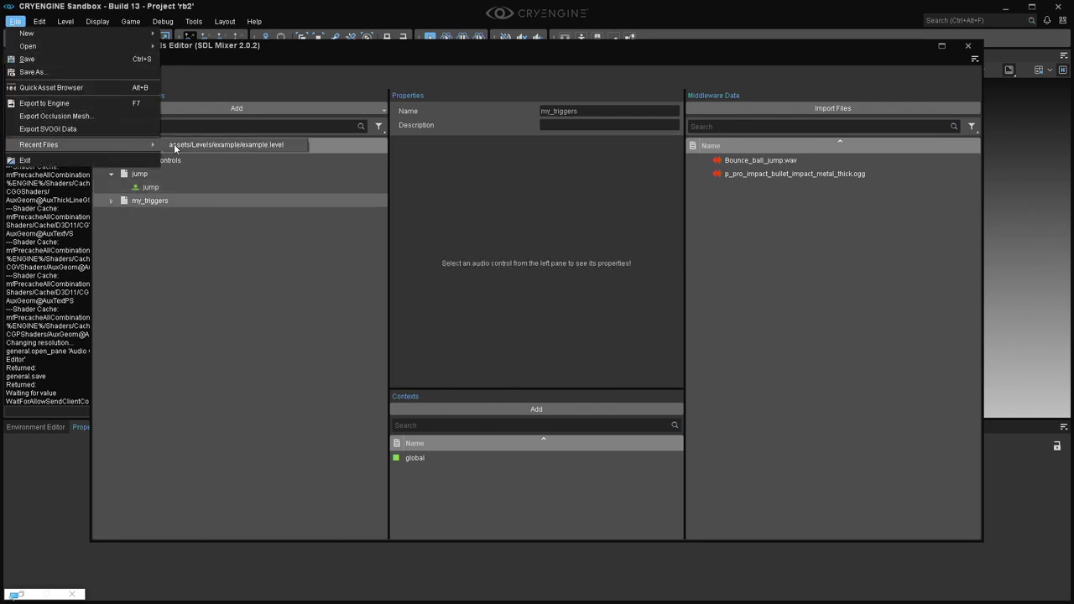
click(181, 144)
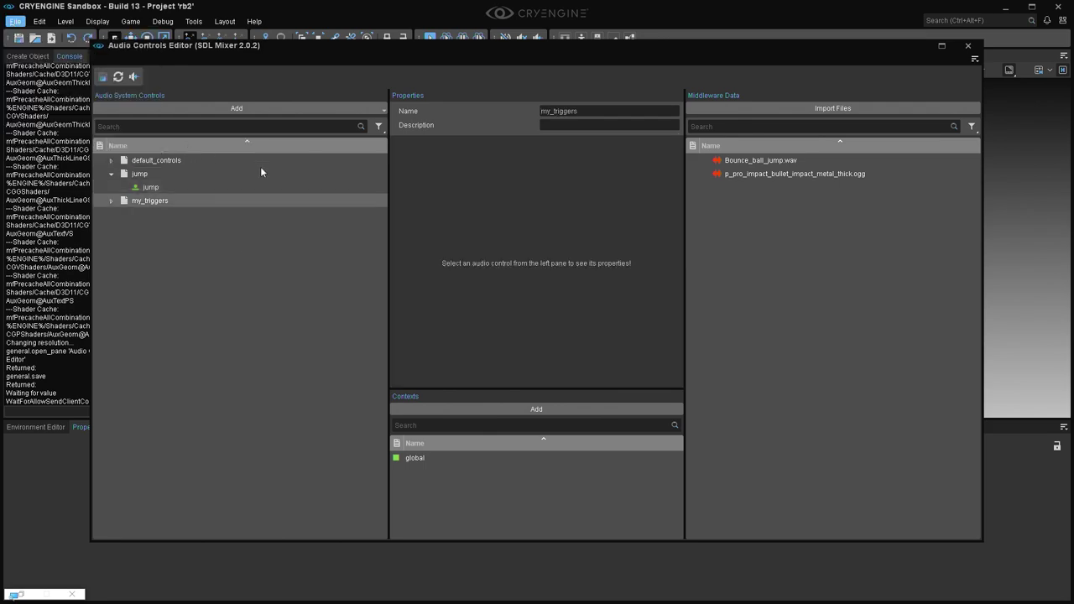
click(967, 45)
key(ctrl+g)
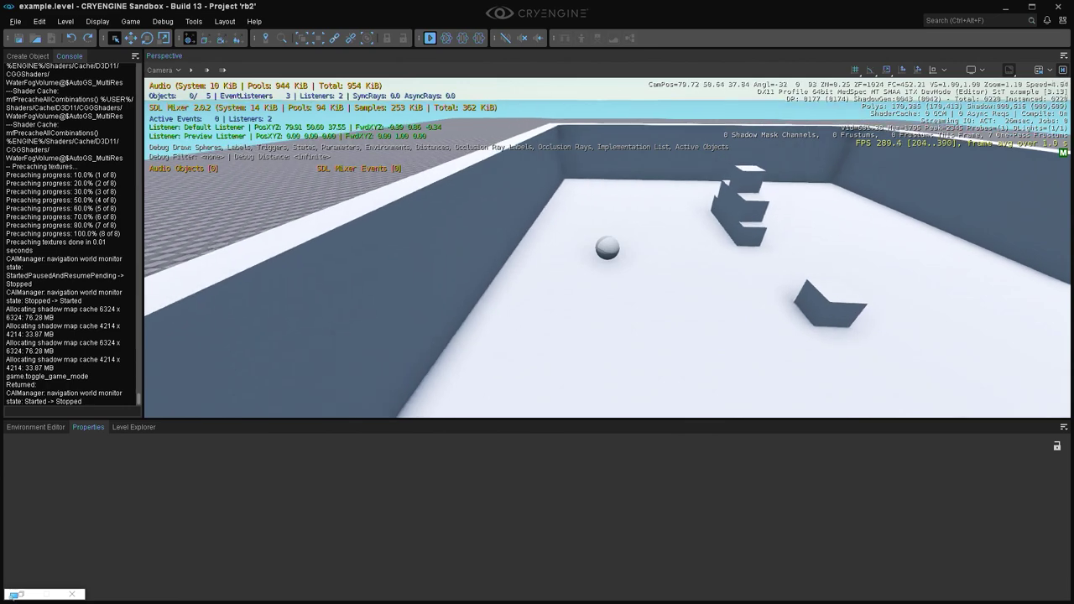
- Trigger the looping jump sound and walk past the aux objects, then exit game mode and close Sandbox
key(space)
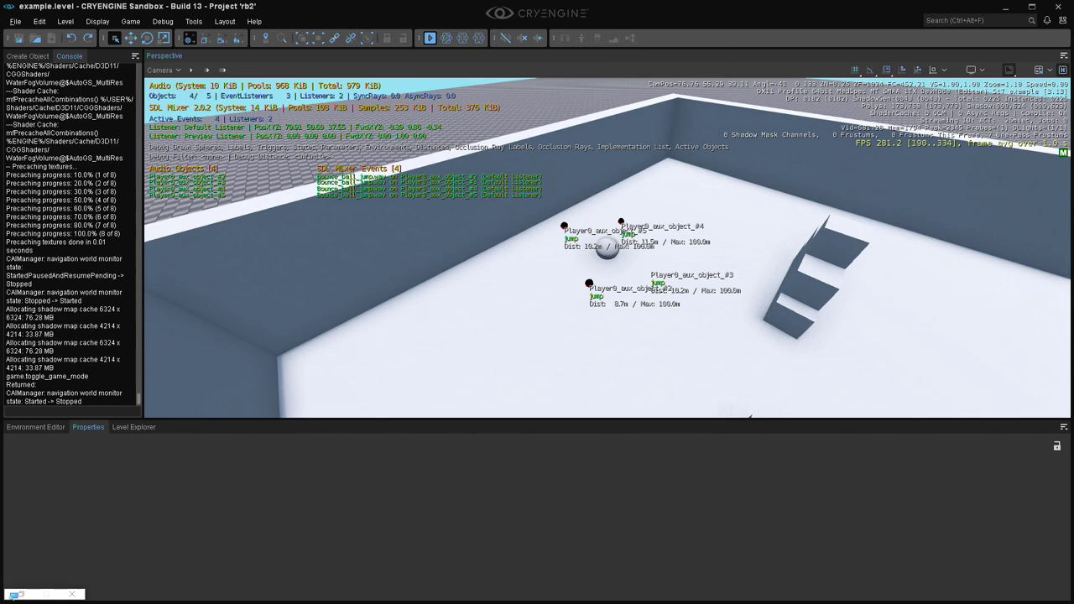
key(w)
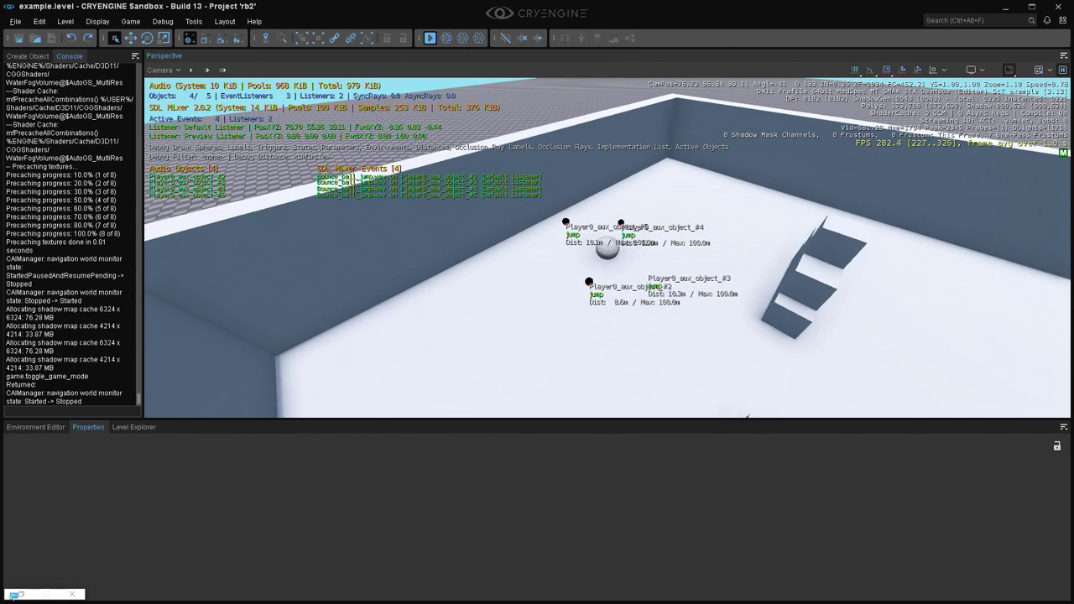
key(w)
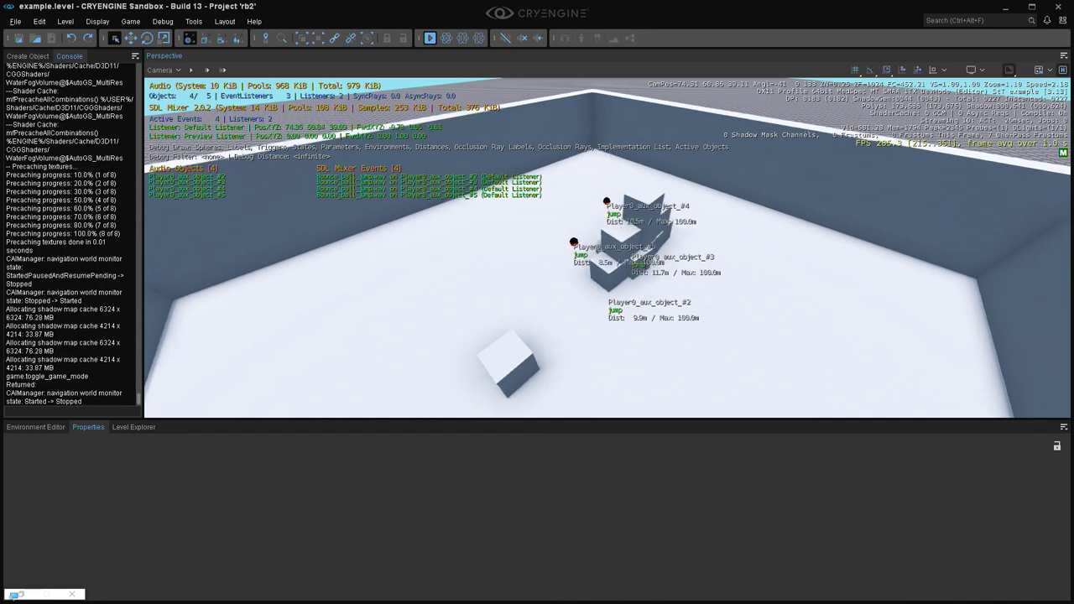
key(w)
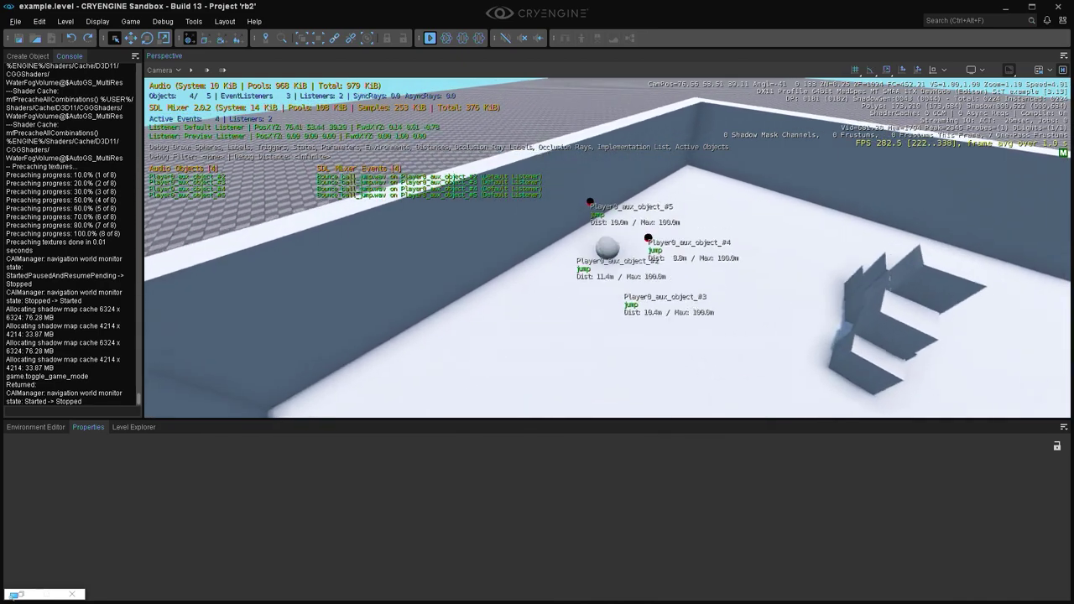
key(w)
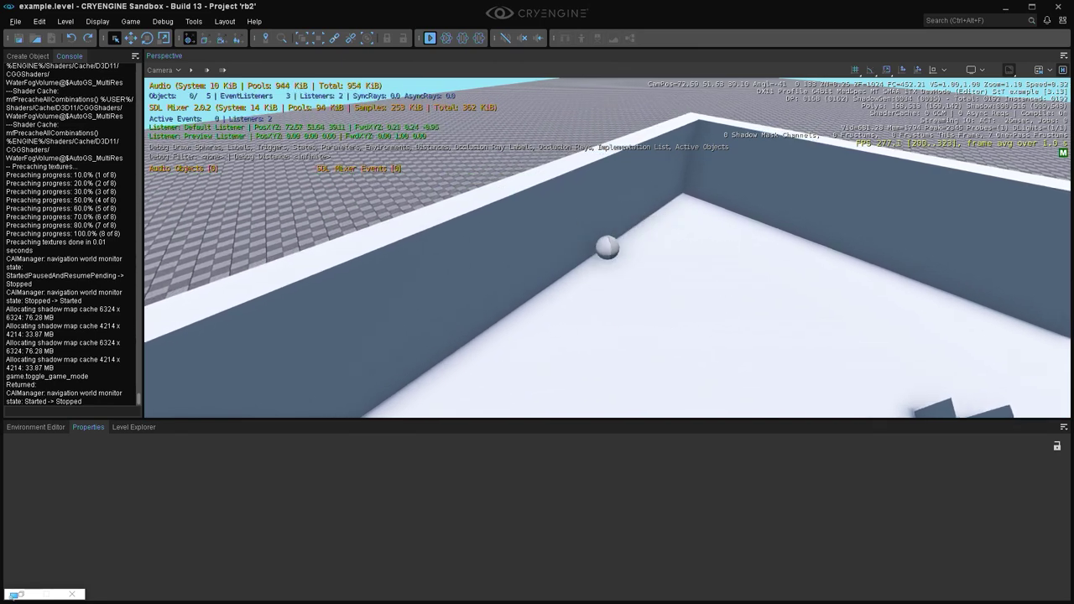
key(Escape)
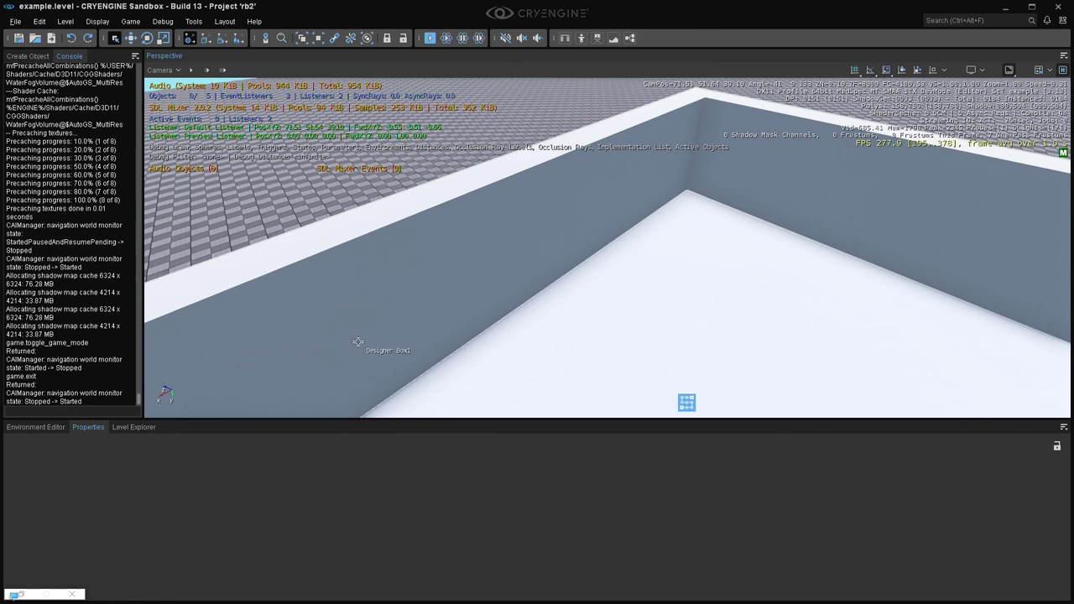
key(super+d)
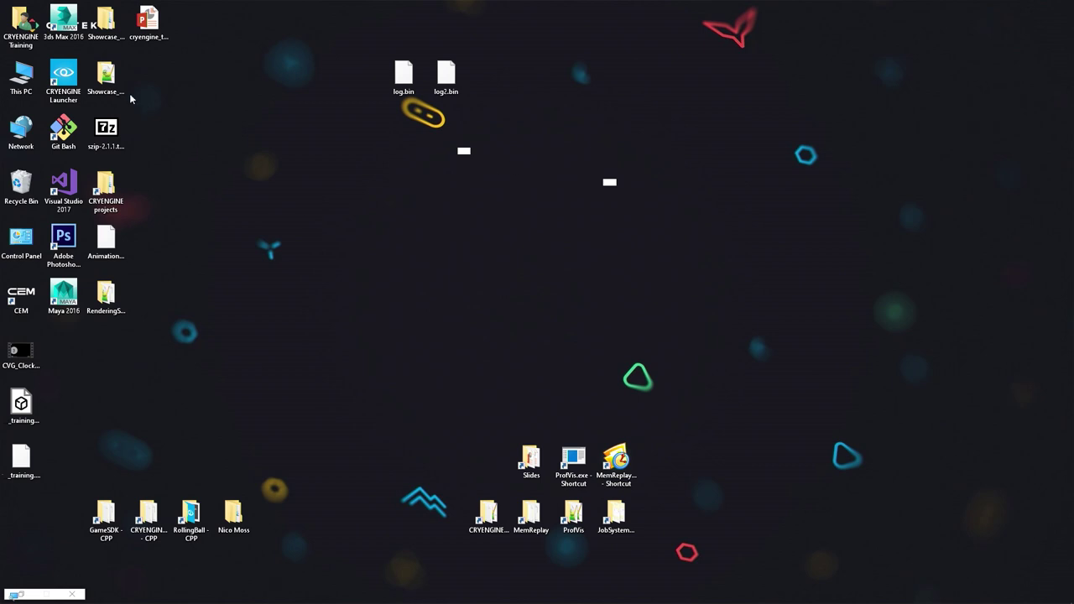
- Start the CRYENGINE Launcher from its desktop shortcut
double_click(61, 74)
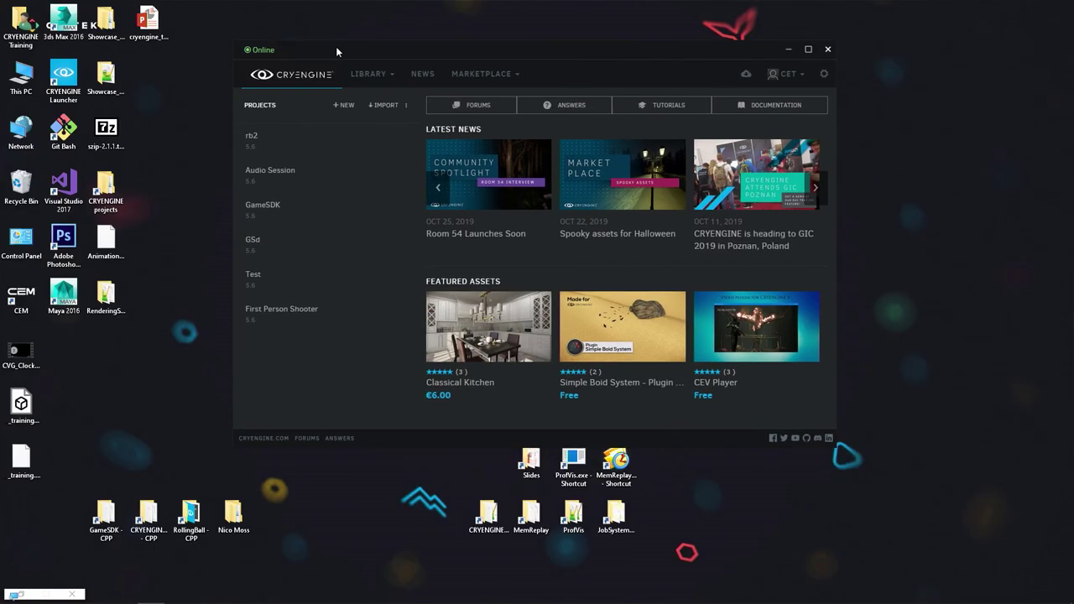
- Launch the Audio Session project in Sandbox and search the editor commands for 'audio'
double_click(314, 174)
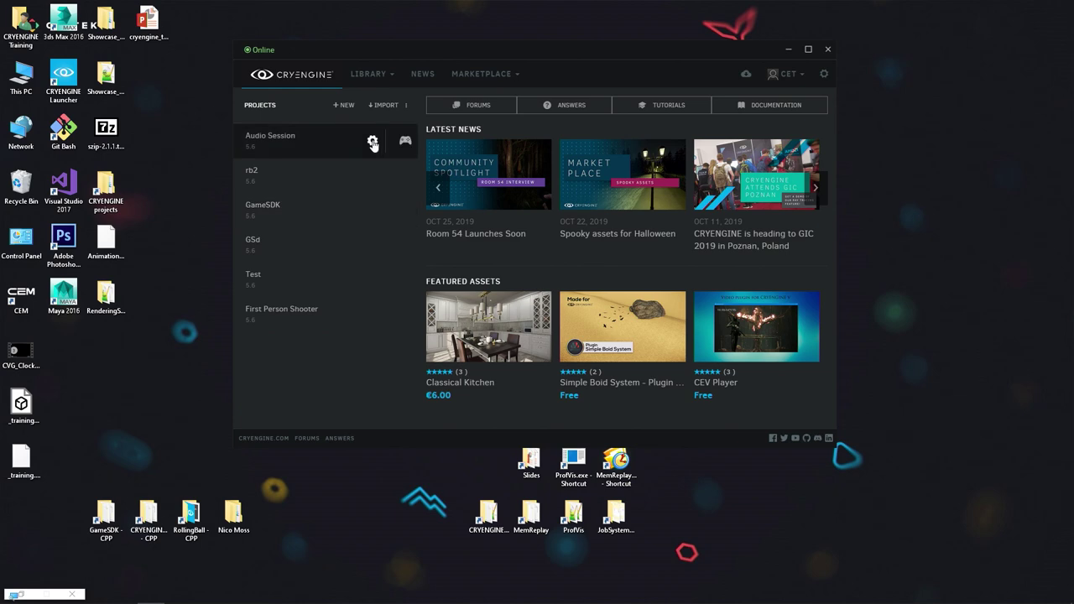
click(372, 141)
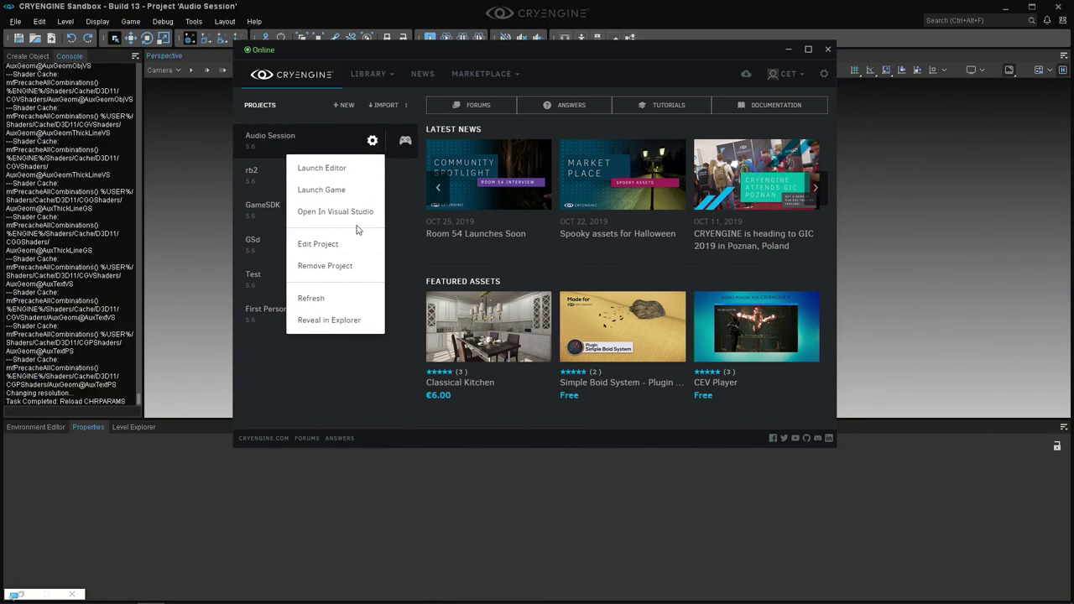
click(352, 320)
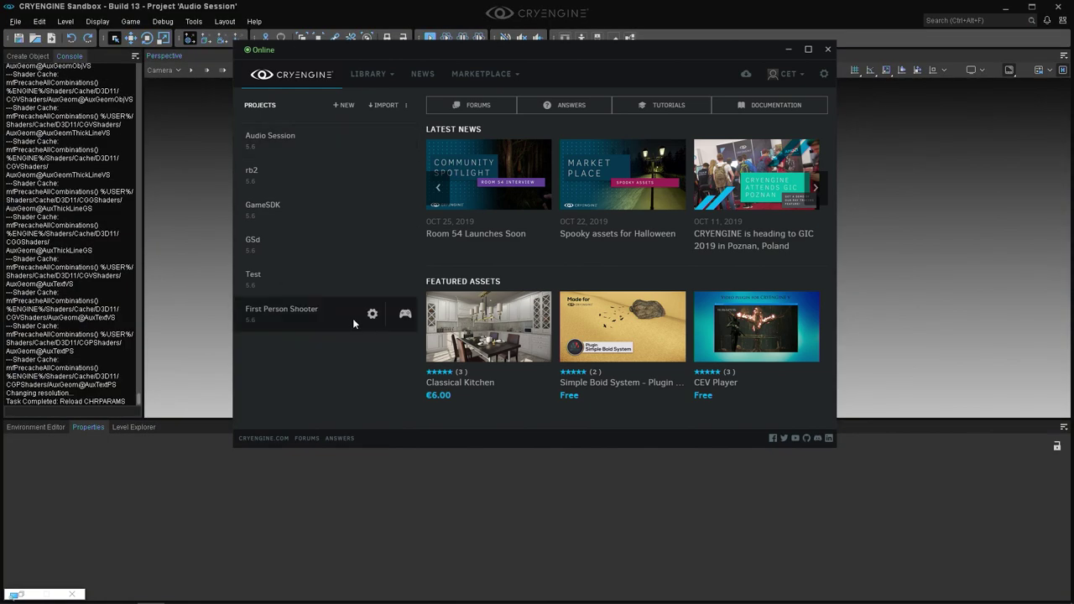
click(947, 20)
text(audio)
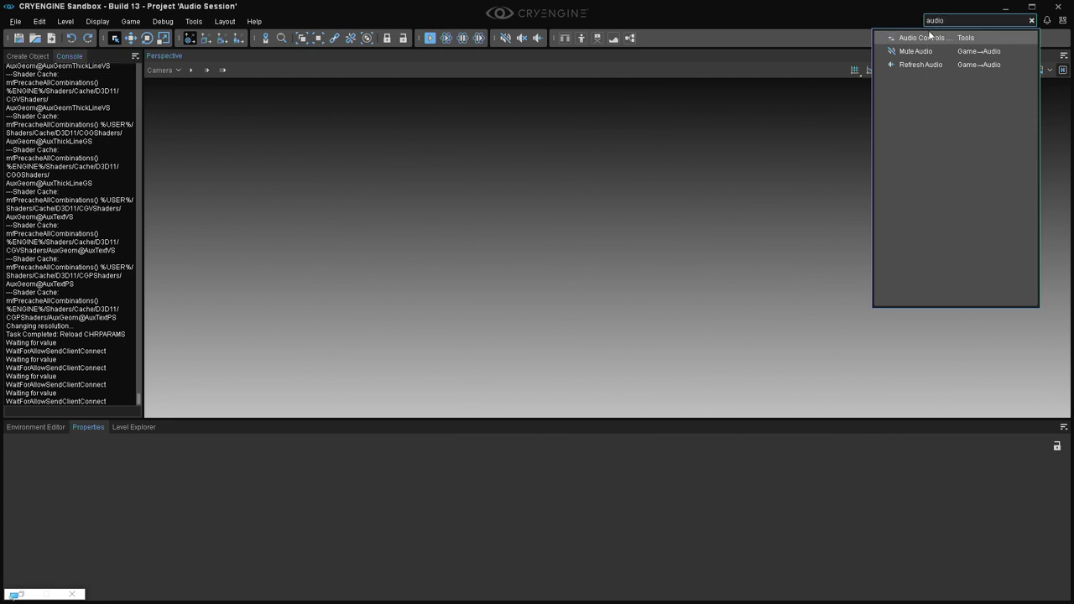
- Open the Audio Controls Editor, inspect the Particle library, and expand Banks to reveal Particle.bank
click(923, 38)
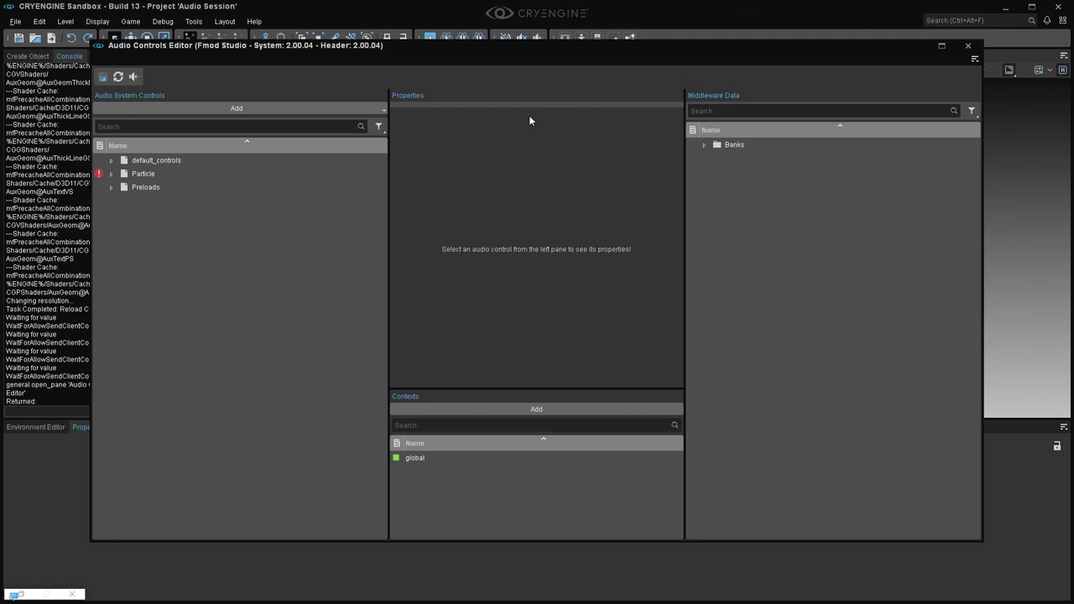
click(234, 174)
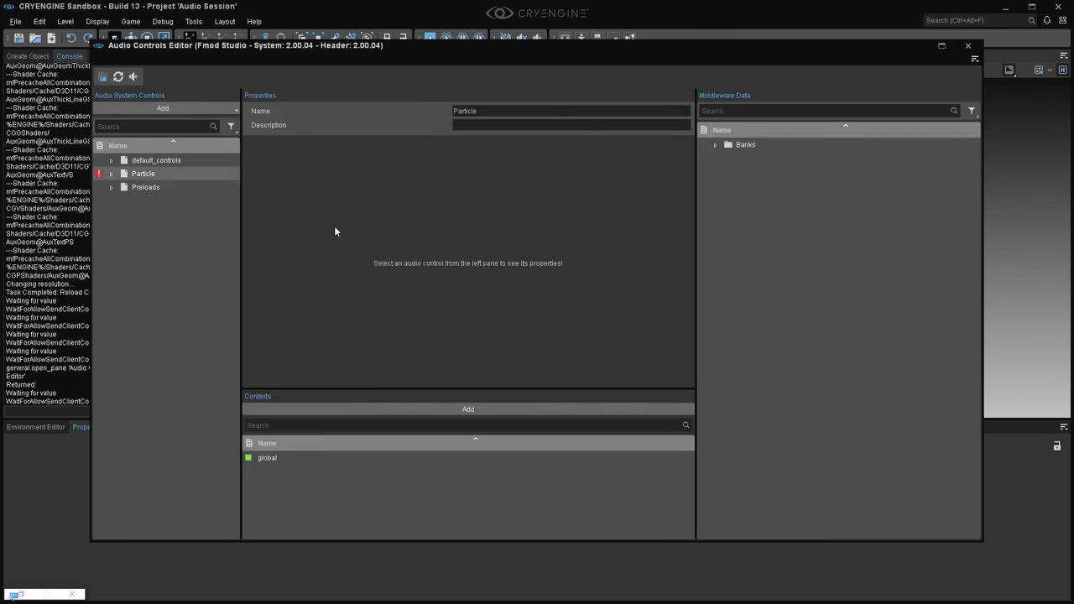
drag(240, 265, 270, 265)
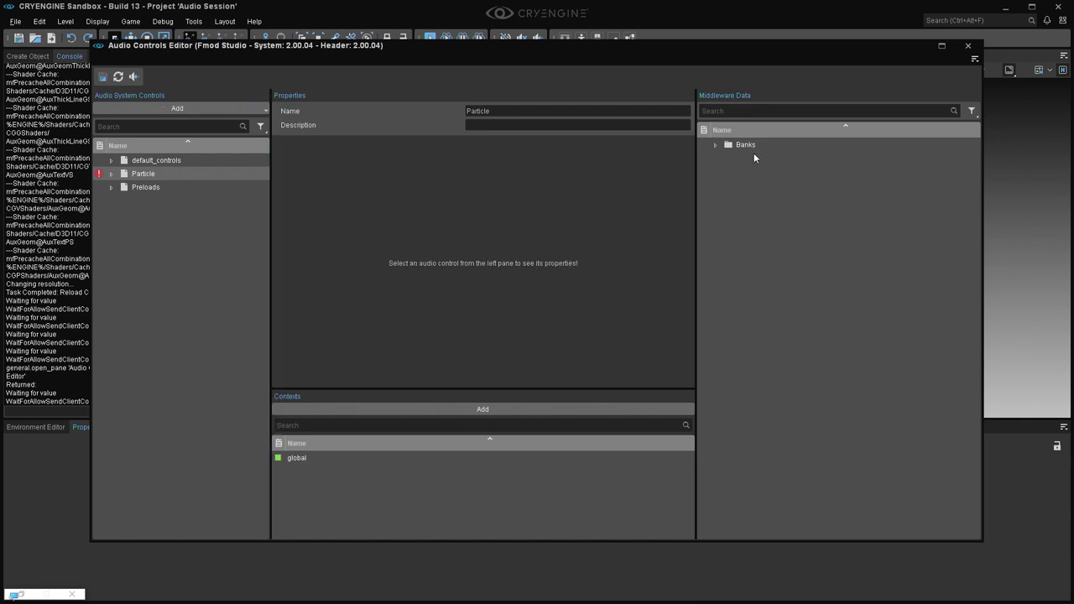
double_click(744, 145)
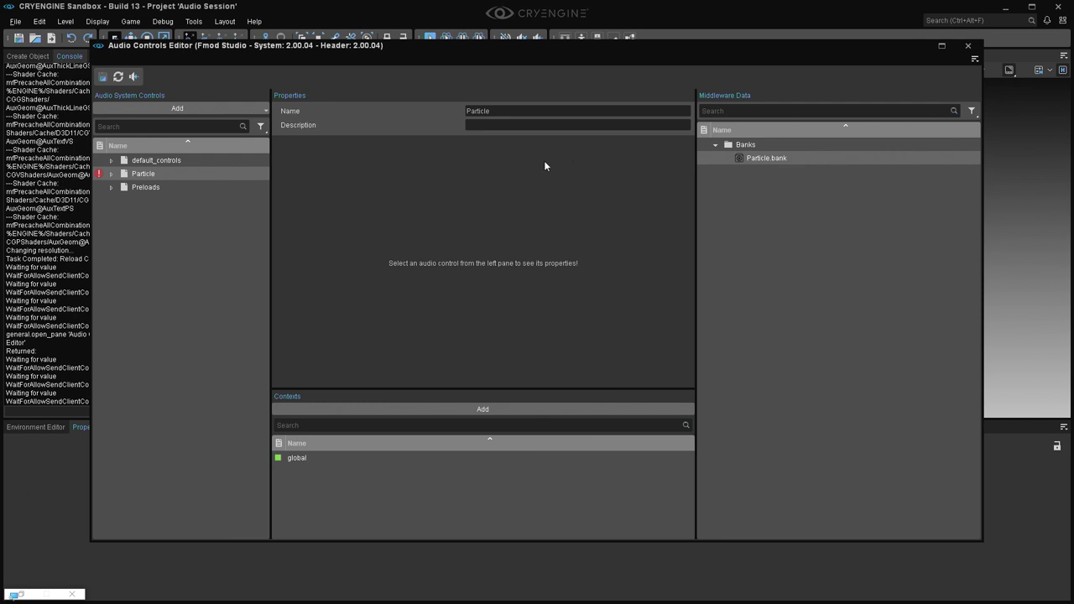
click(174, 264)
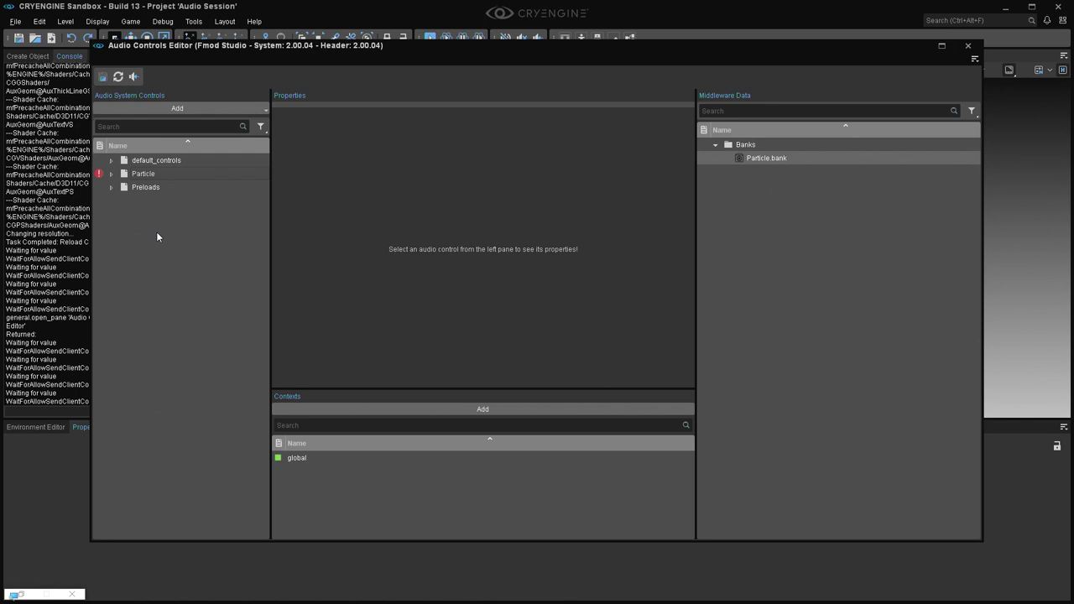
- Expand Preloads, check the Particle preload's Particle.bank connection, and list the Add control types for Preloads
click(113, 188)
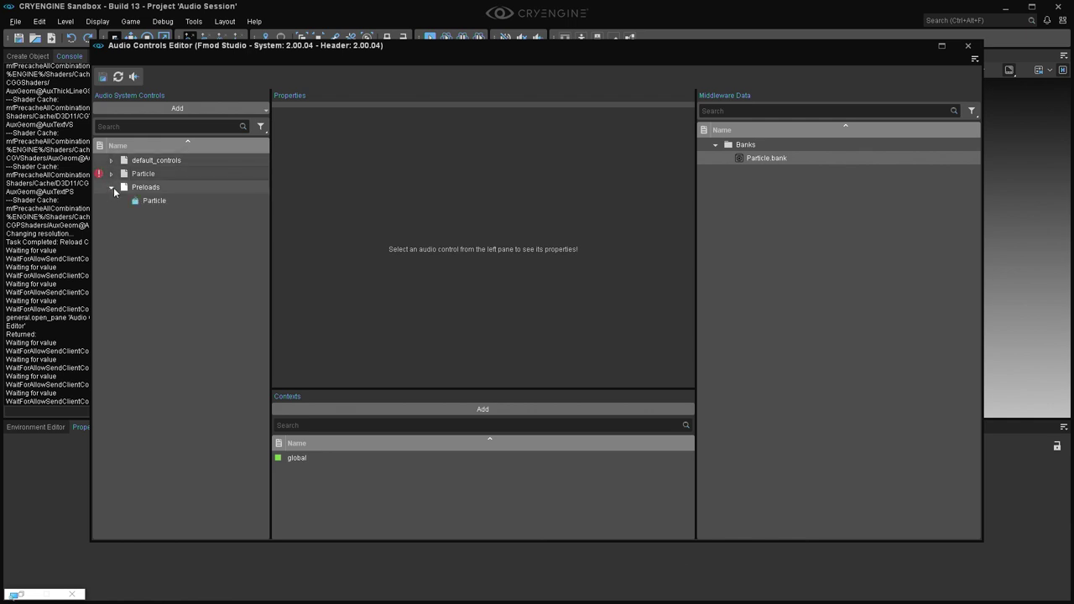
click(150, 190)
click(163, 200)
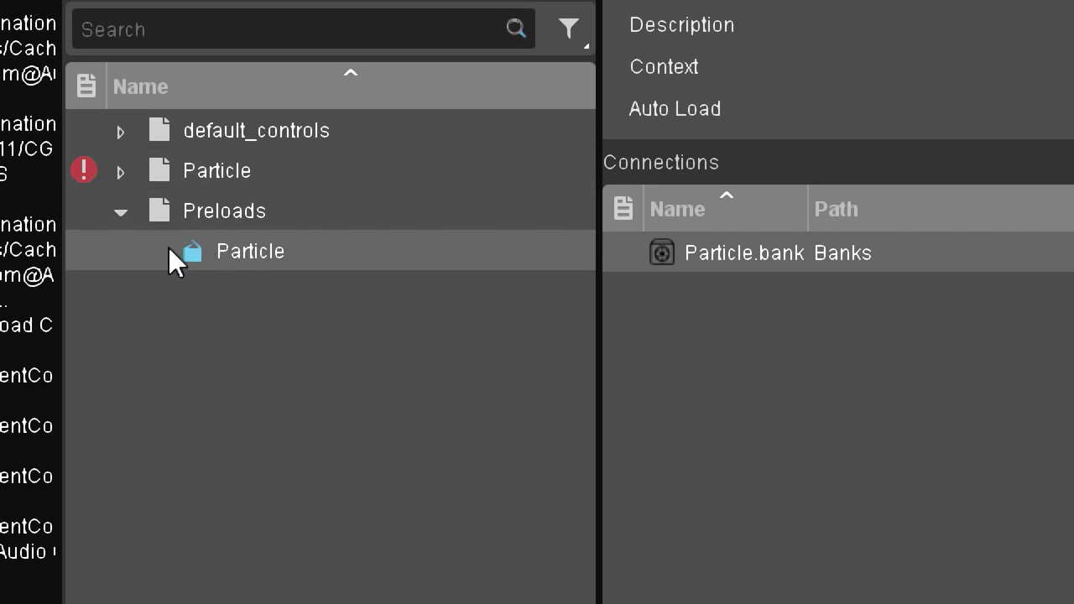
right_click(248, 289)
mouse_move(322, 307)
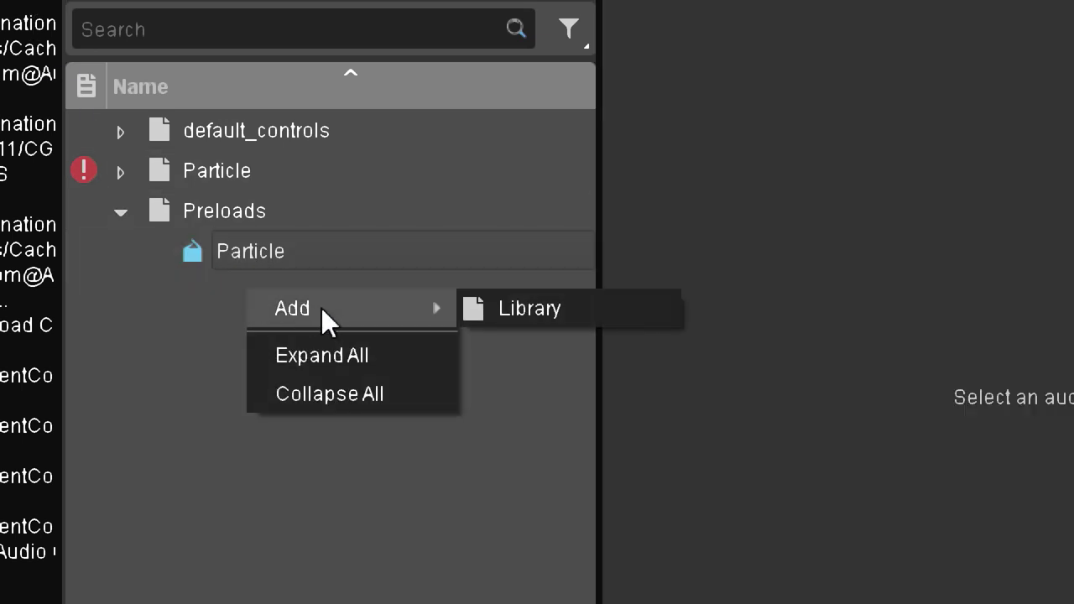
right_click(182, 208)
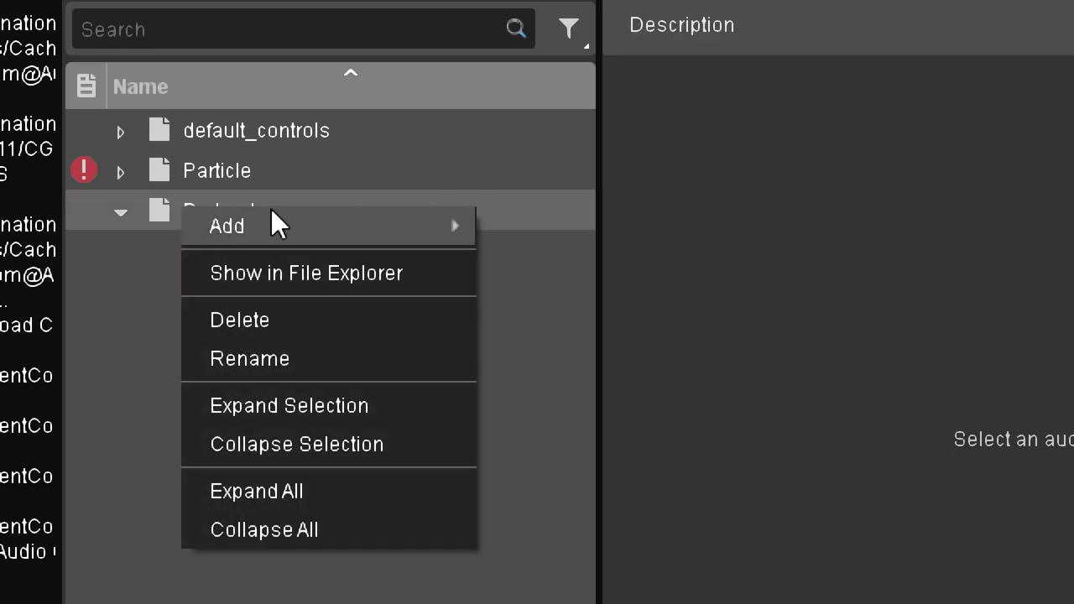
mouse_move(337, 227)
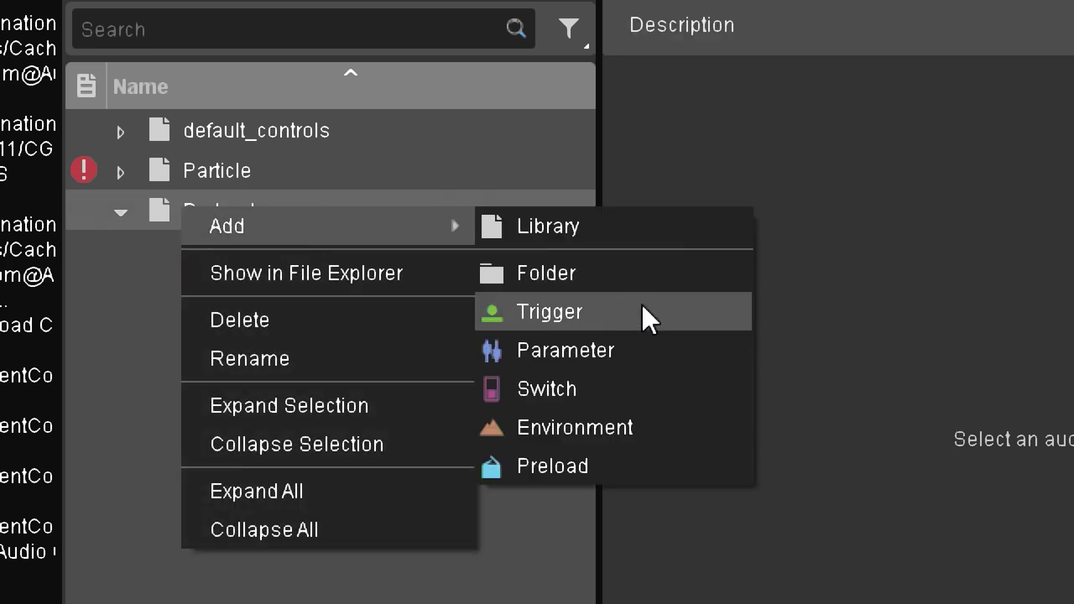
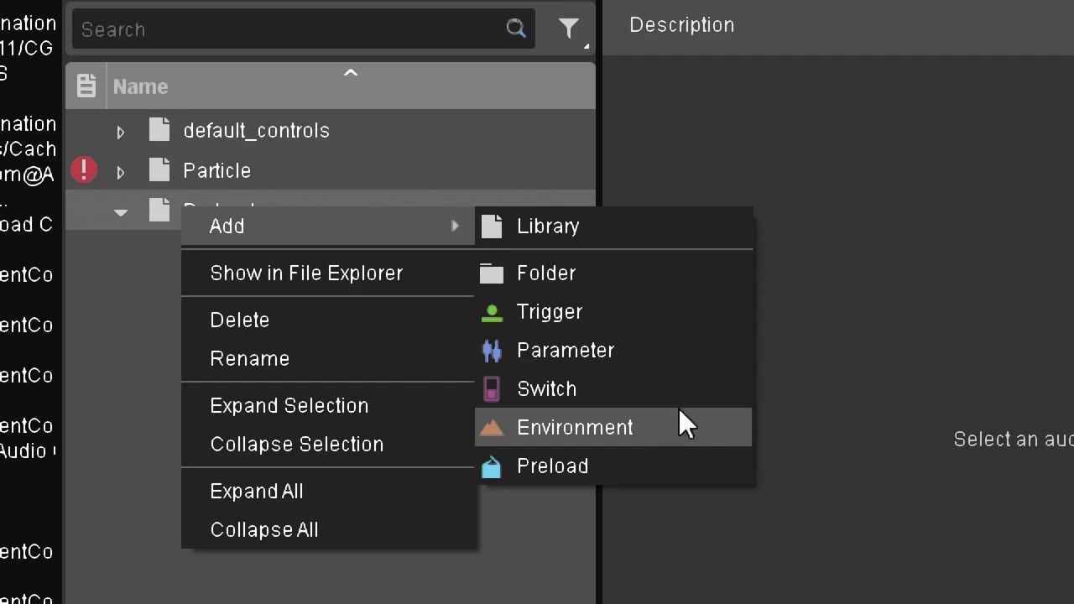
- Dismiss the Add menu in the Audio Controls Editor without adding anything
click(889, 325)
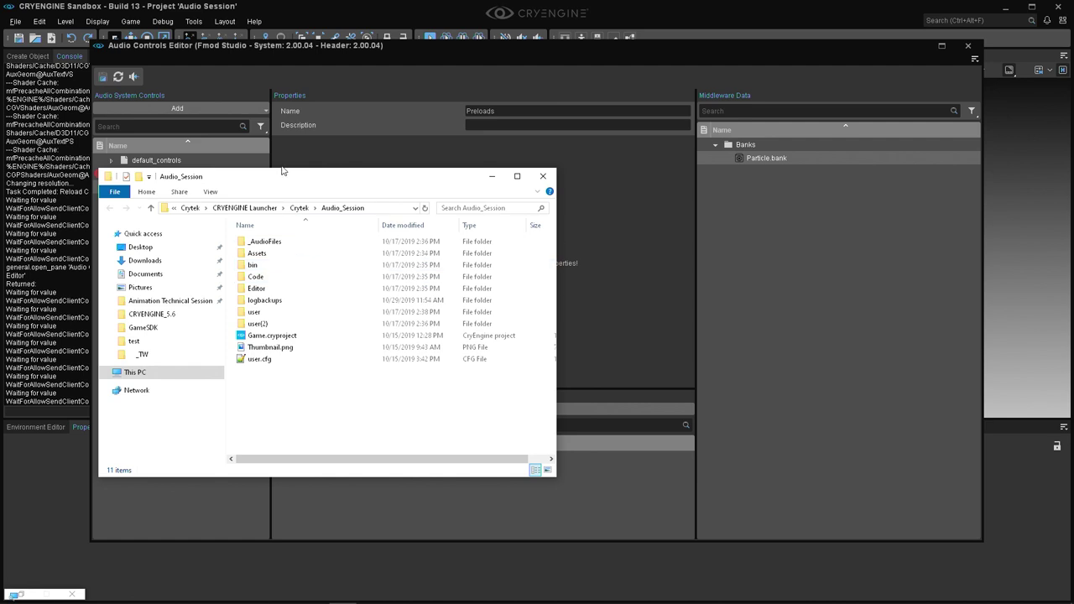
- Open the _AudioFiles folder in a separate File Explorer window
drag(284, 172, 345, 168)
click(344, 239)
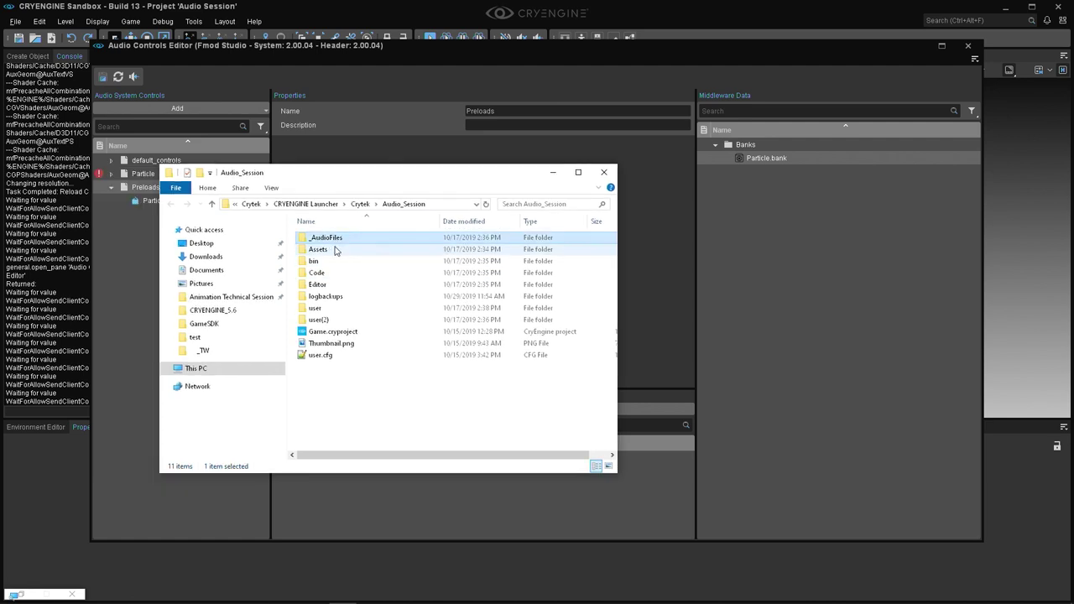
mouse_move(336, 250)
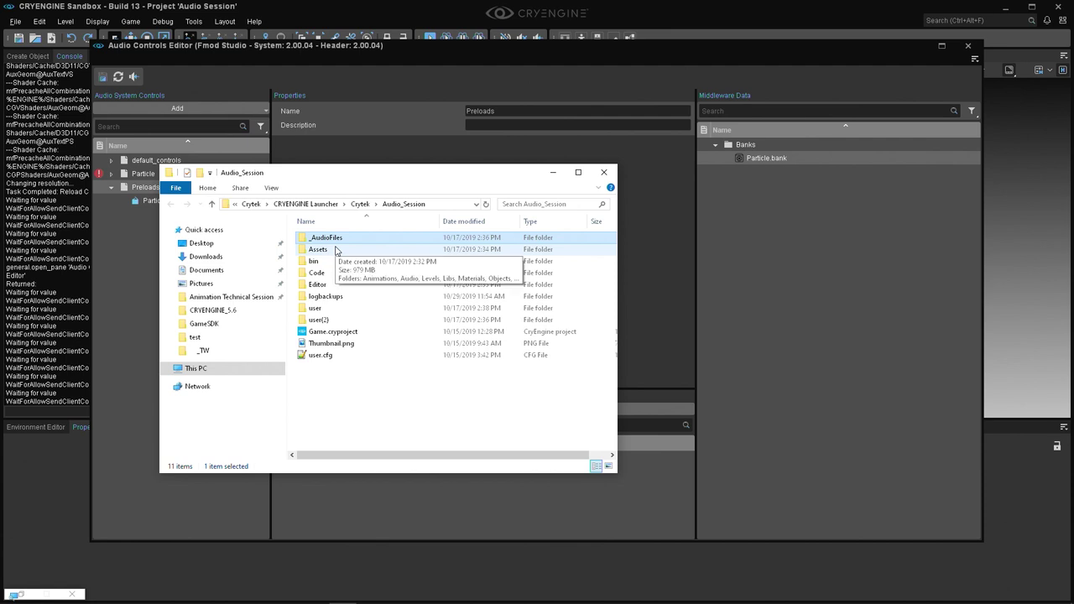
right_click(327, 238)
click(390, 257)
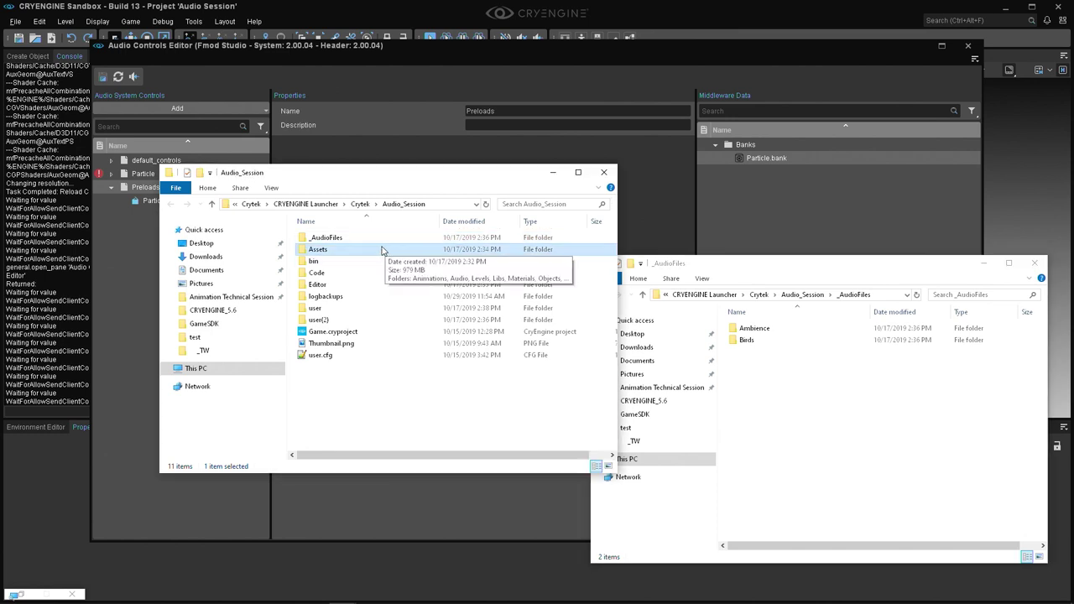
- Open showcase_audio 2.00.04.fspro from Assets > Audio > fmod_project in FMOD Studio
double_click(386, 249)
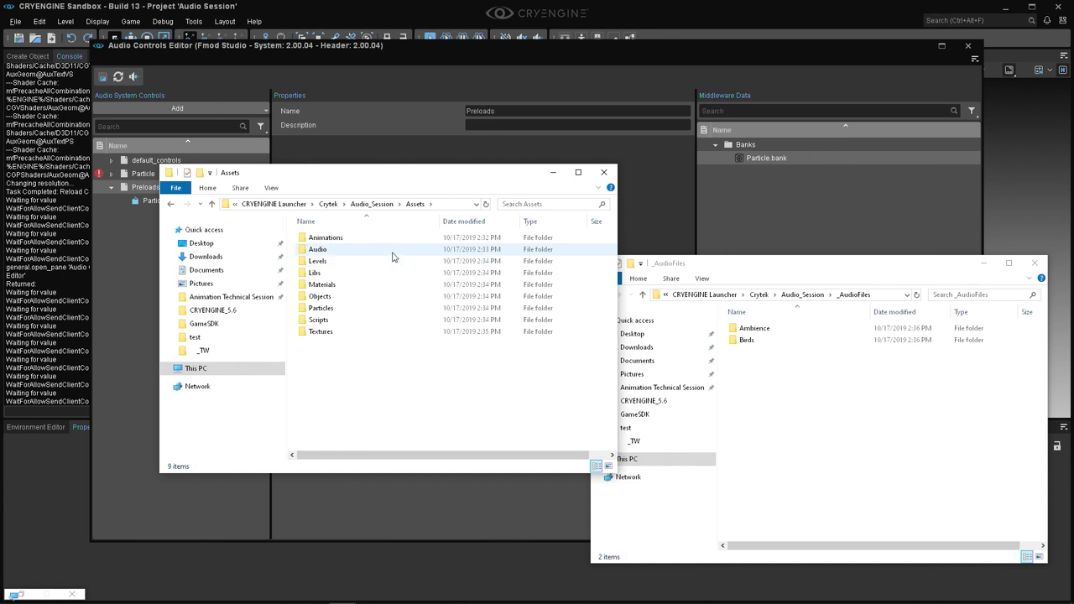
click(391, 255)
double_click(392, 256)
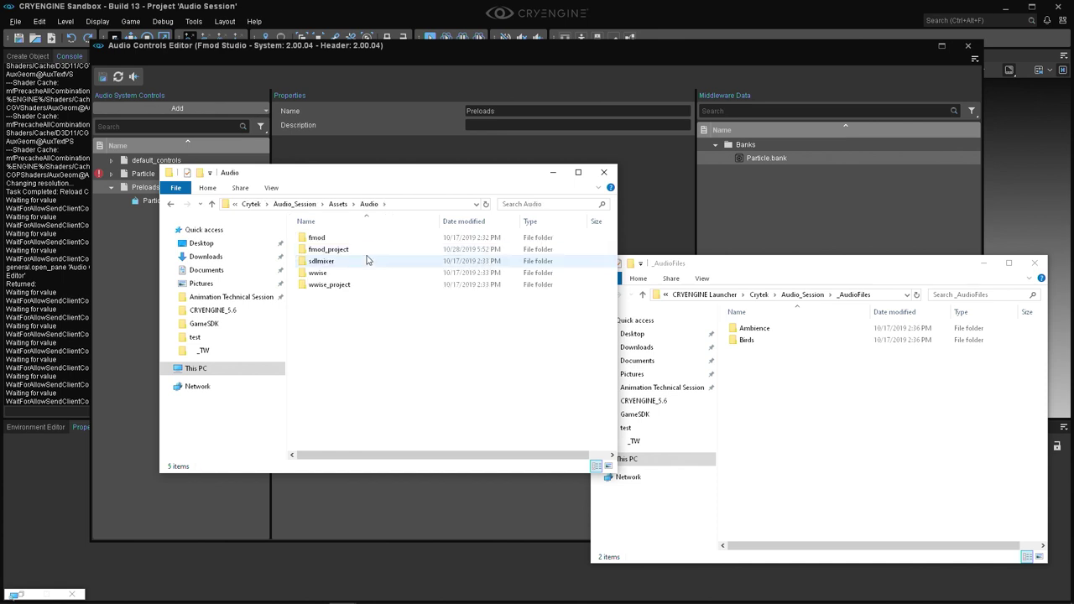
click(334, 250)
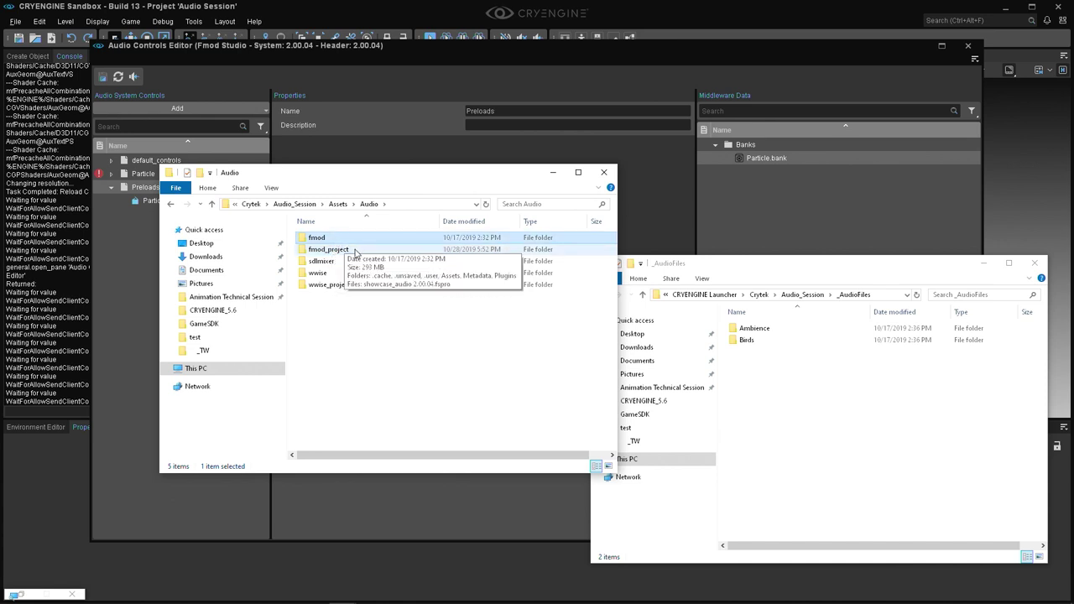
double_click(356, 251)
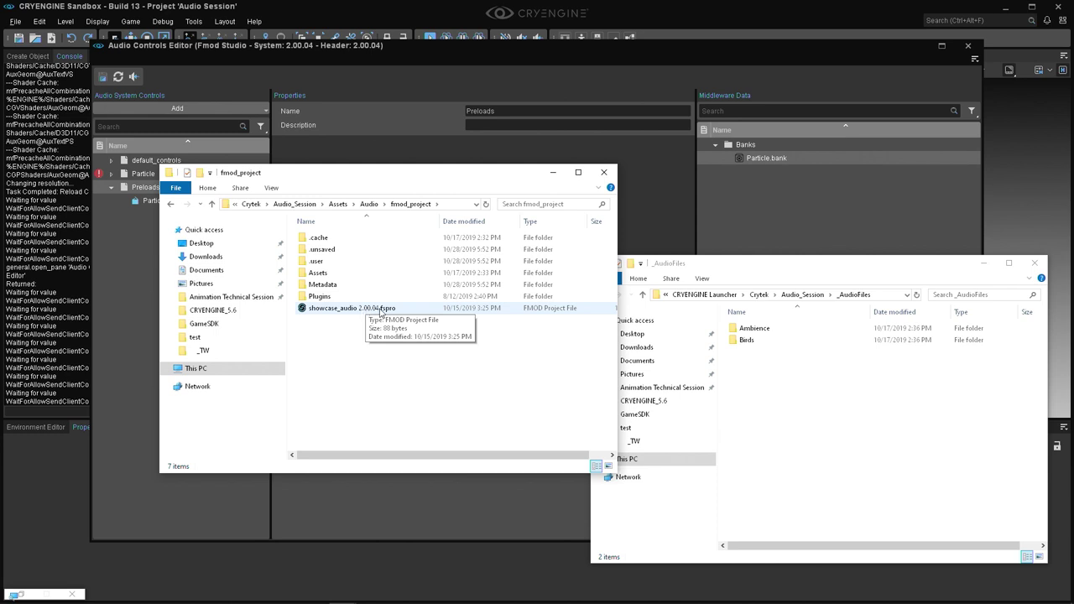
double_click(406, 311)
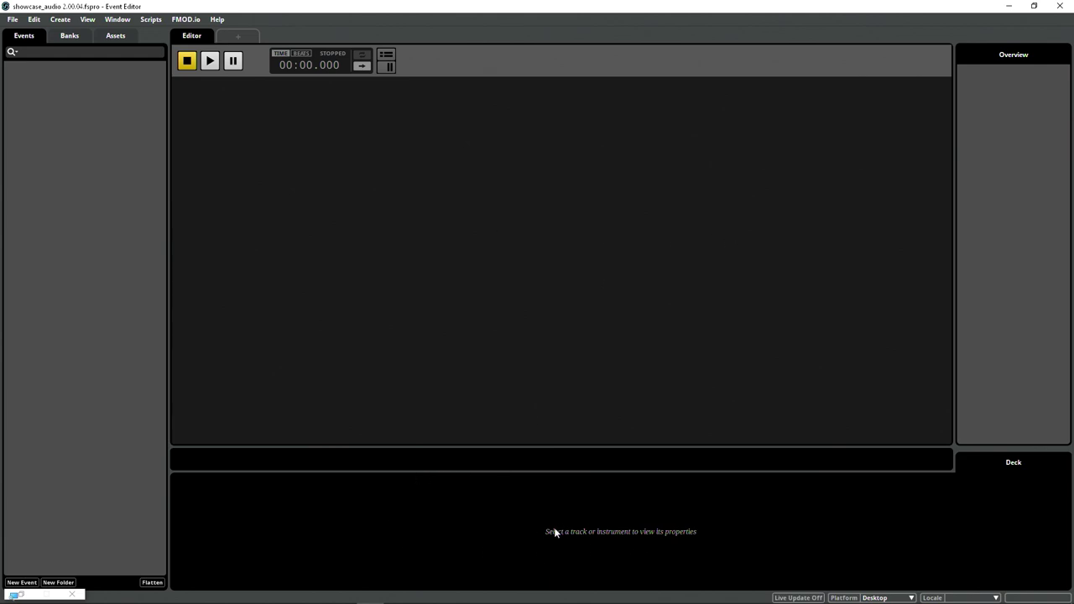
- Add a new 3D event named Birds to the Events panel, then switch to the _AudioFiles window
right_click(52, 109)
mouse_move(95, 116)
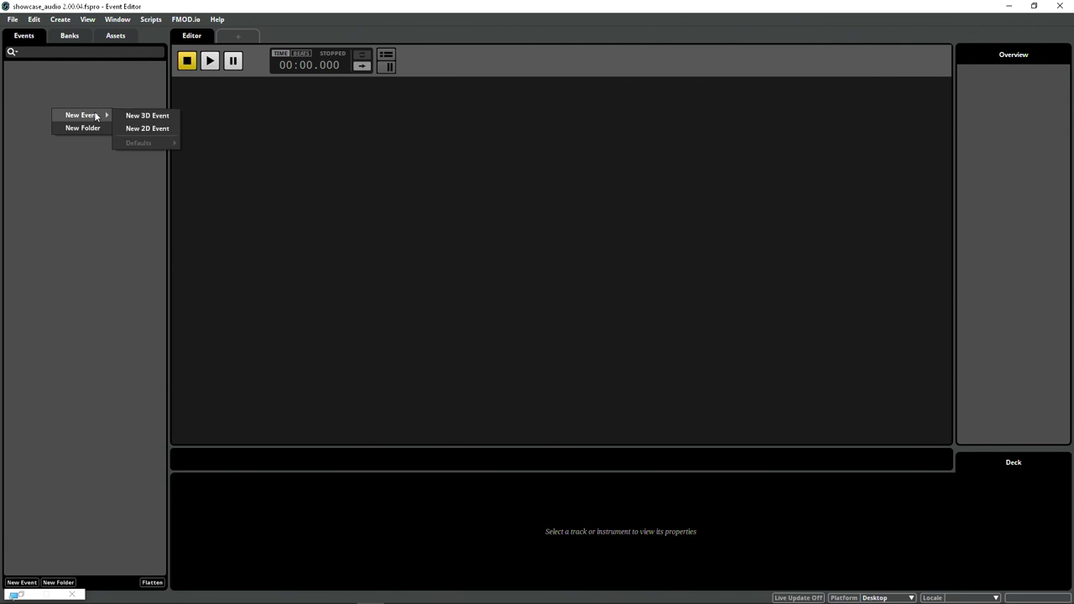
click(147, 116)
text(Birds)
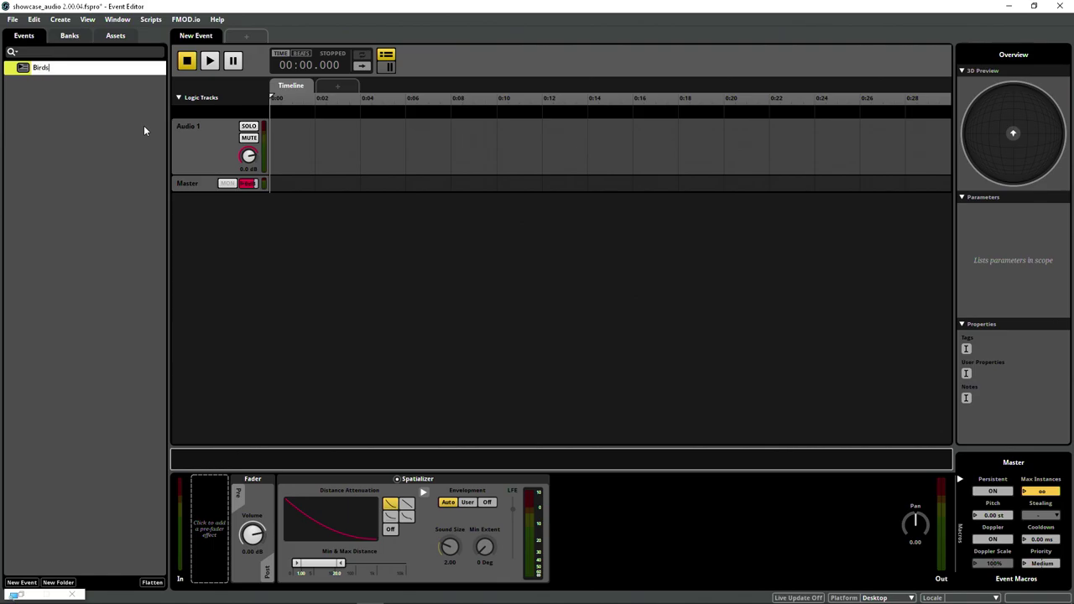
key(Return)
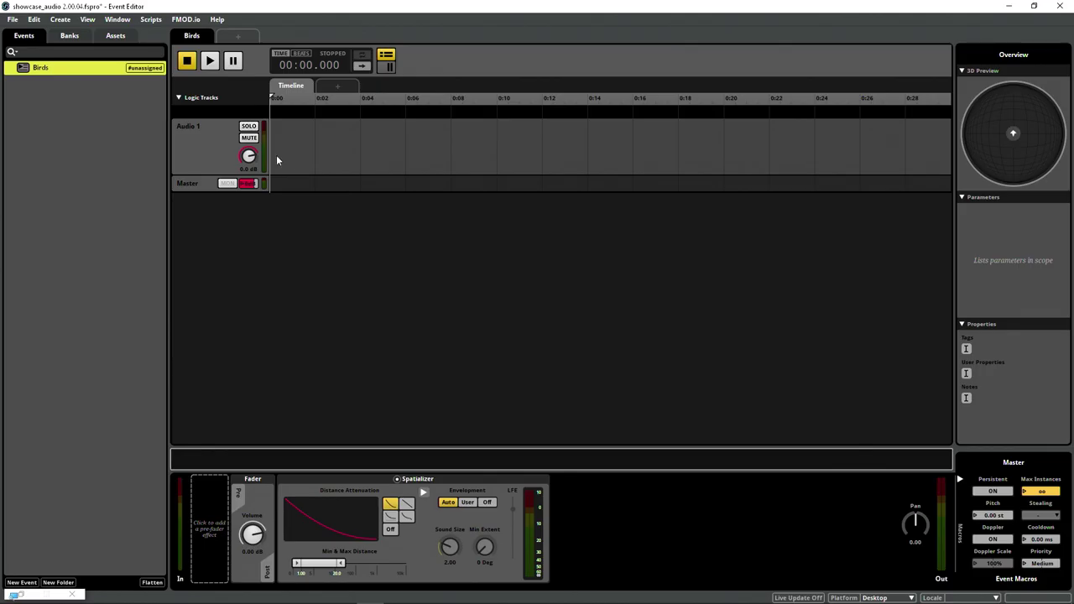
key(alt+Tab)
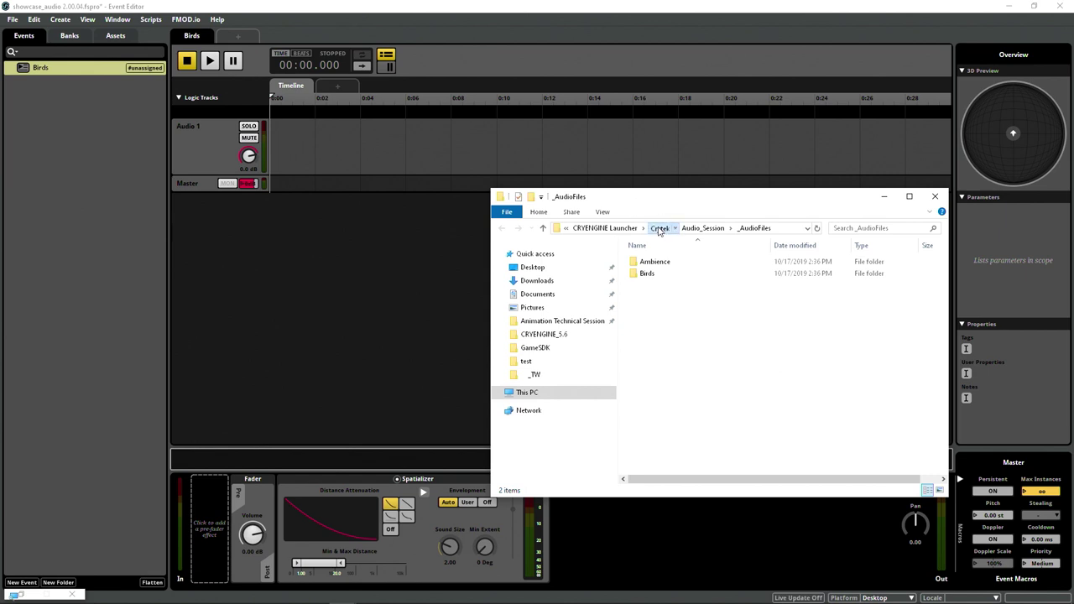
- Drag both bird one-shot files from _AudioFiles > Birds onto the Birds event's Audio 1 track
click(659, 228)
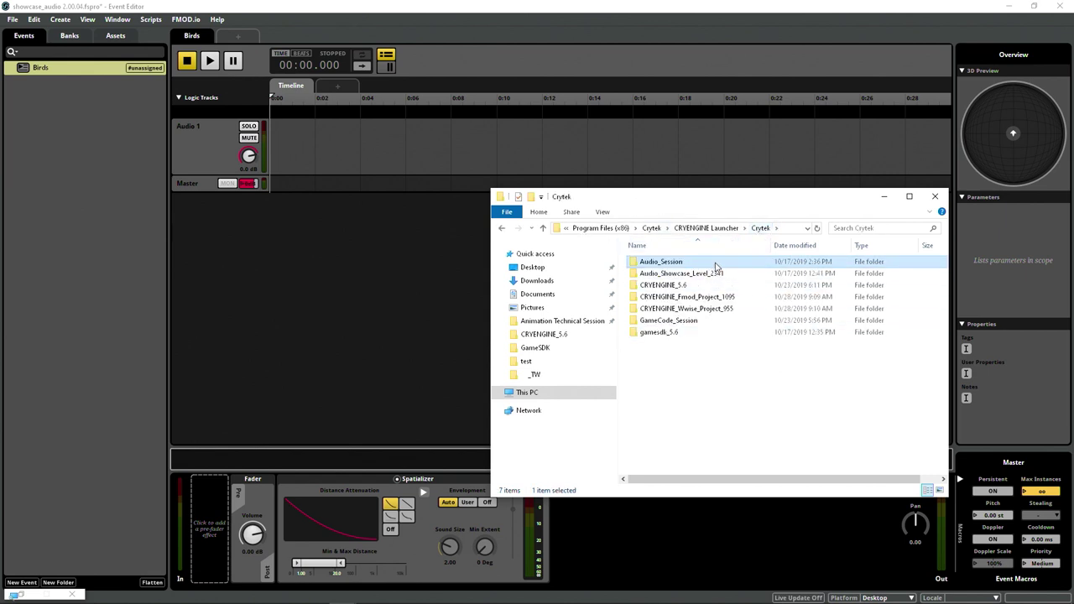
key(alt+Left)
double_click(680, 273)
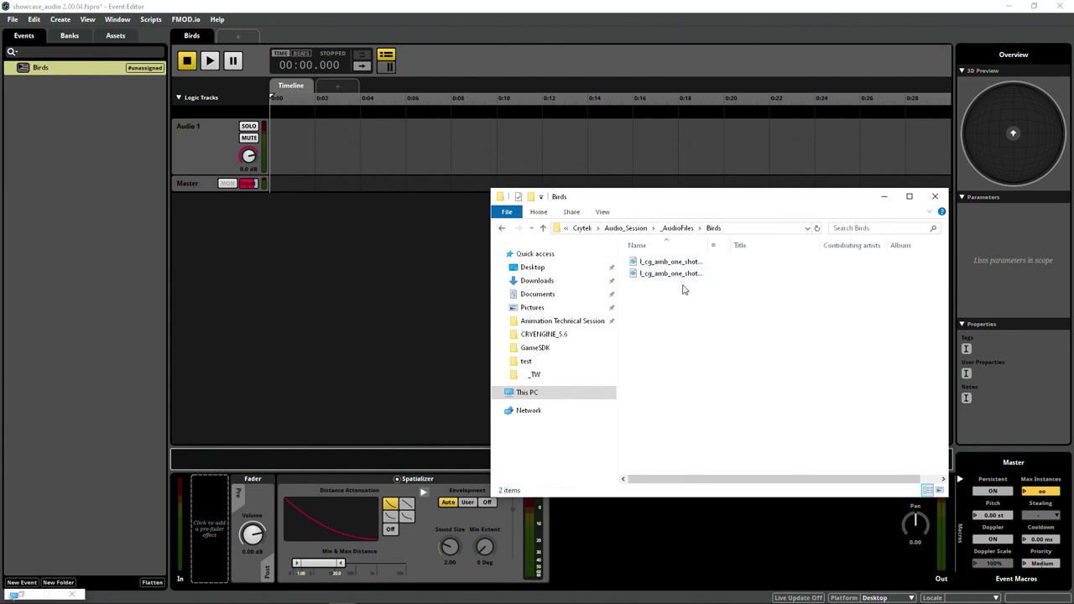
drag(707, 359, 647, 221)
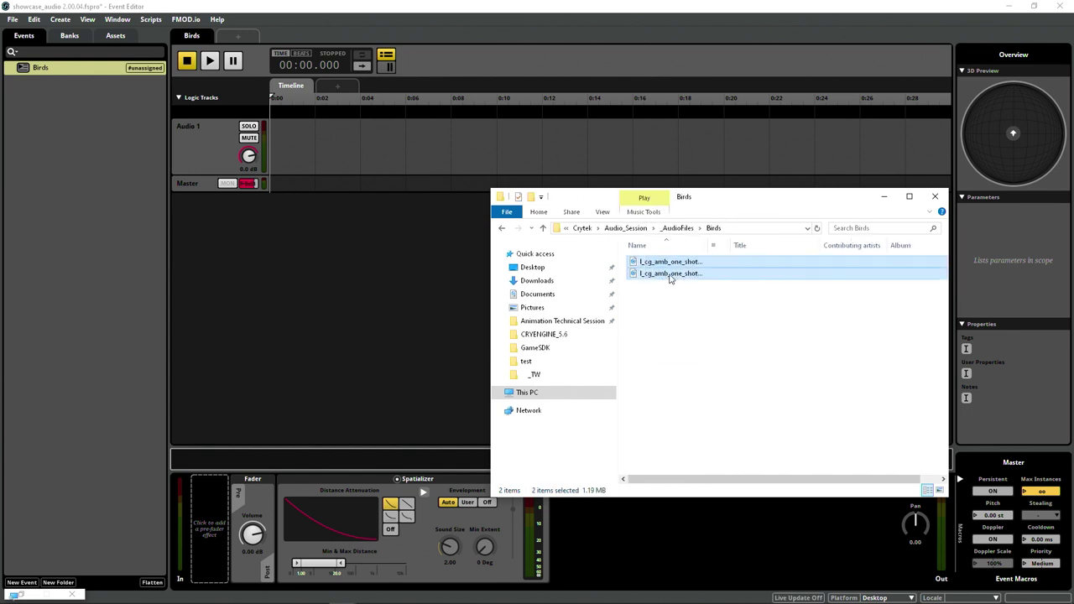
drag(680, 267, 317, 141)
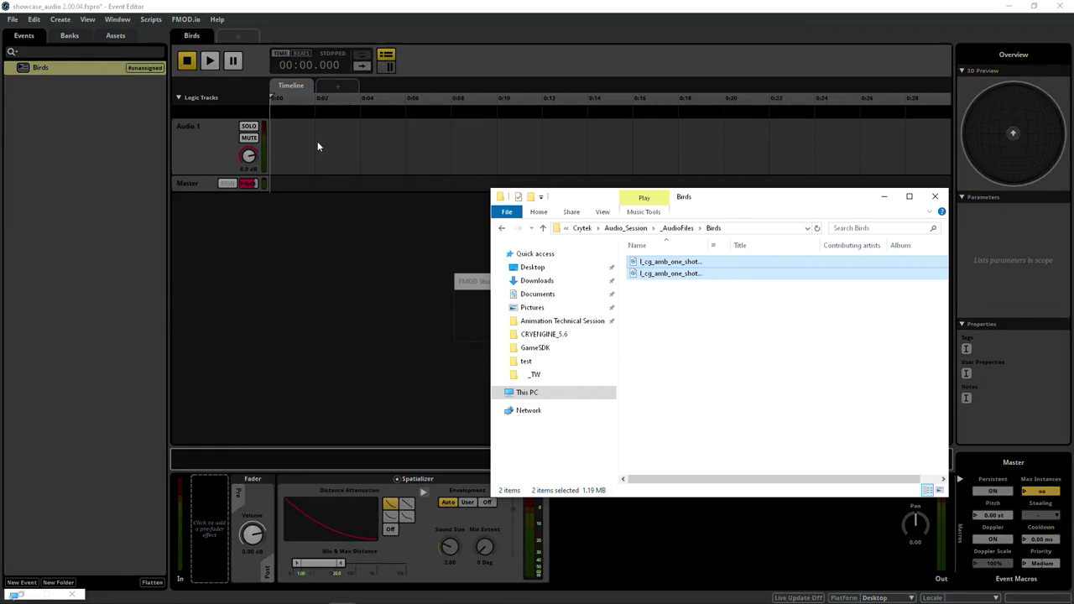
click(345, 156)
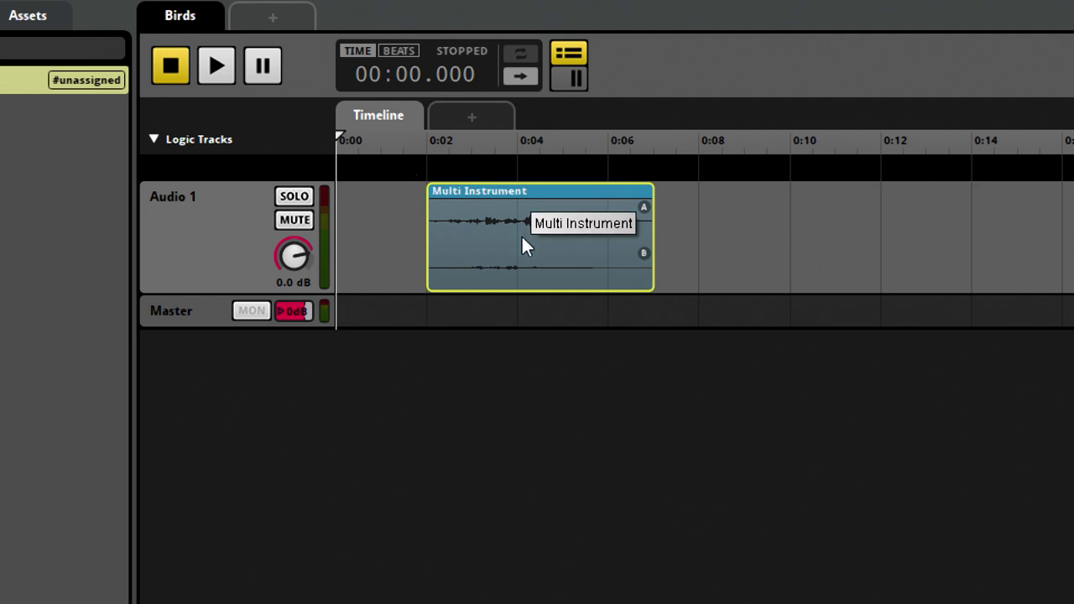
- Move the bird Multi Instrument to start at 0:00 and play the Birds event twice to audition it
drag(522, 238, 493, 249)
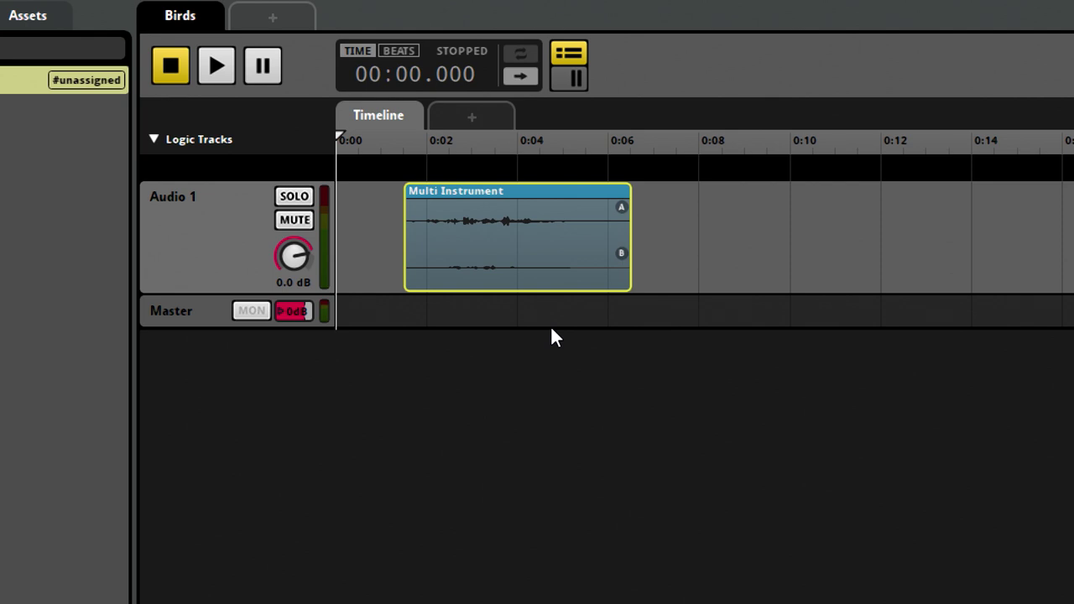
drag(498, 227, 430, 228)
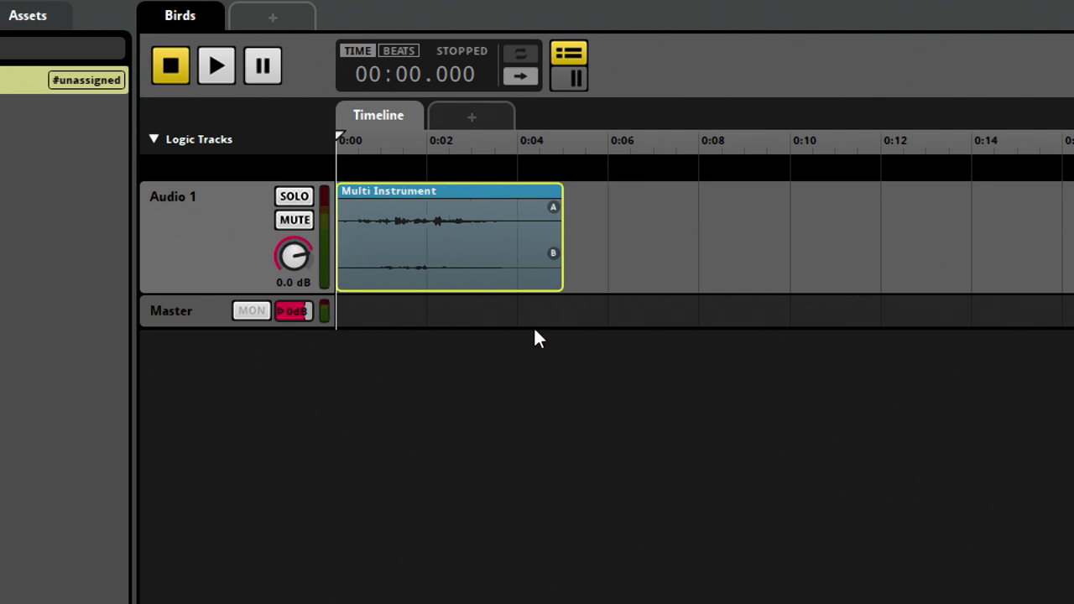
key(space)
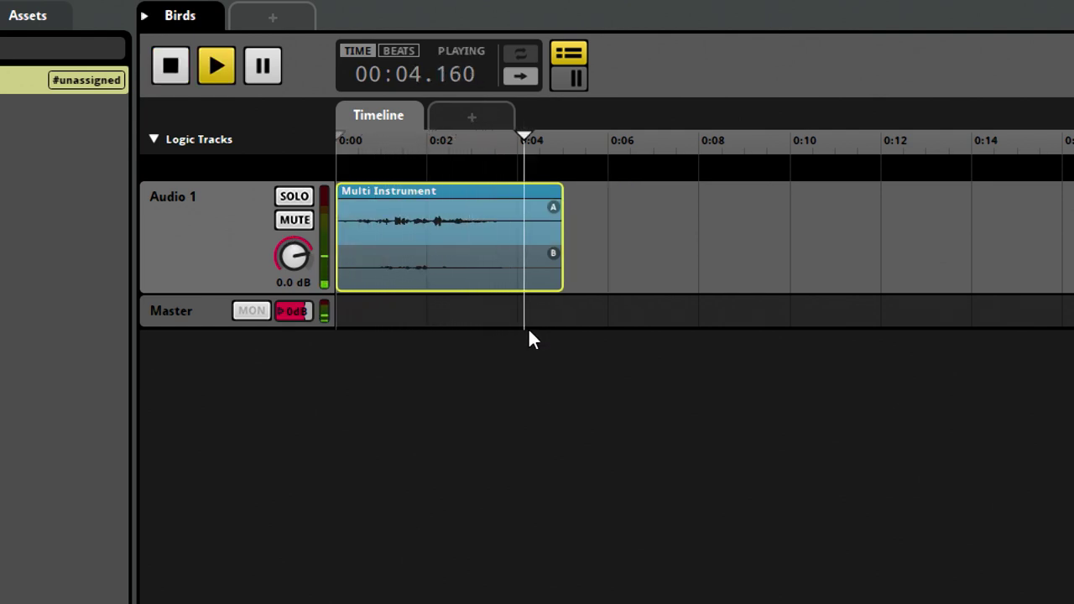
key(space)
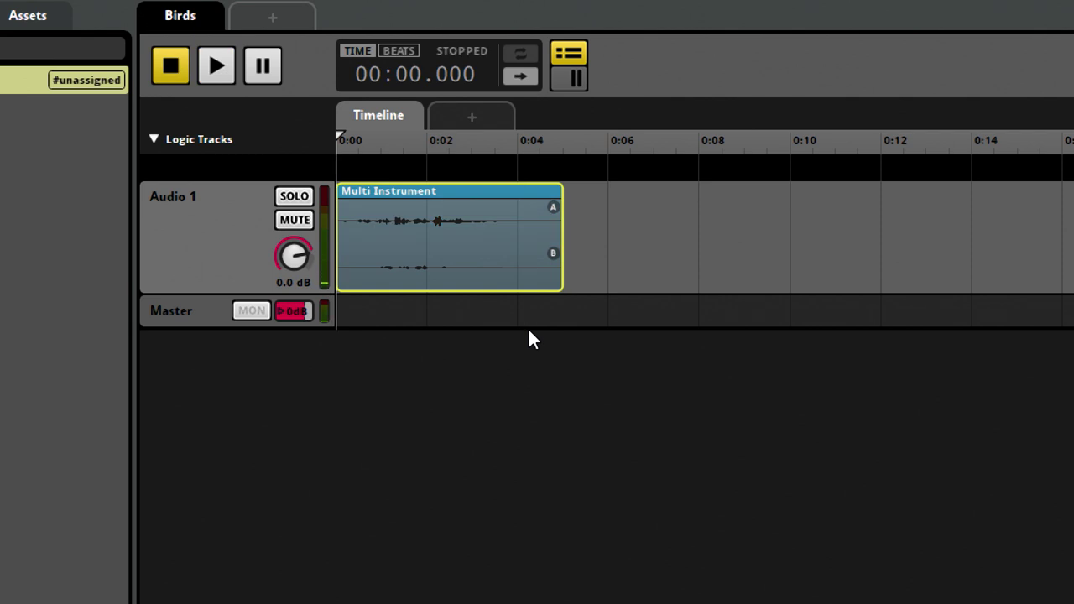
key(space)
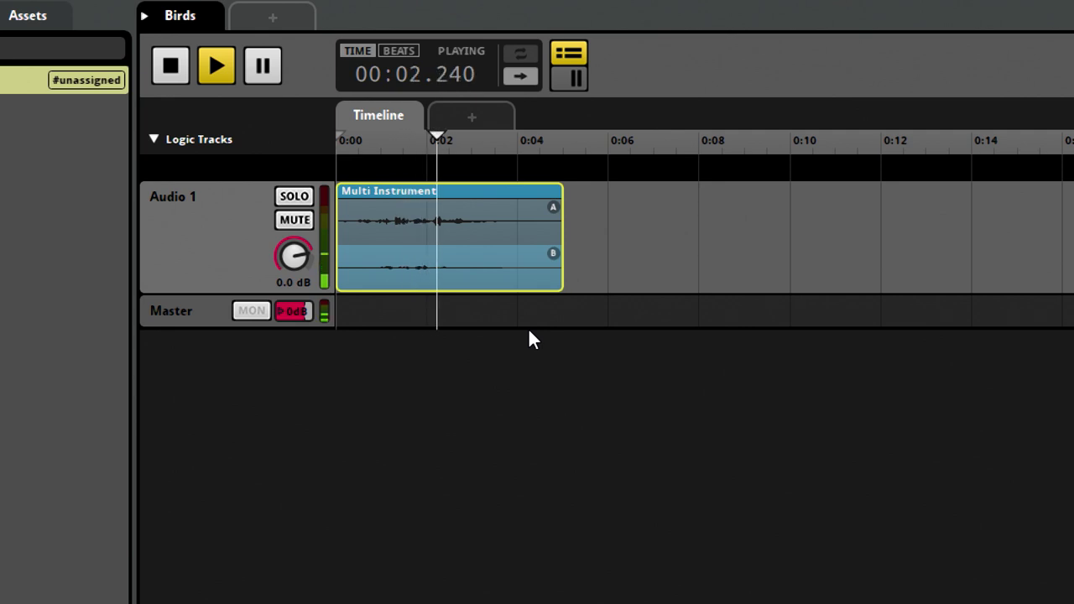
key(space)
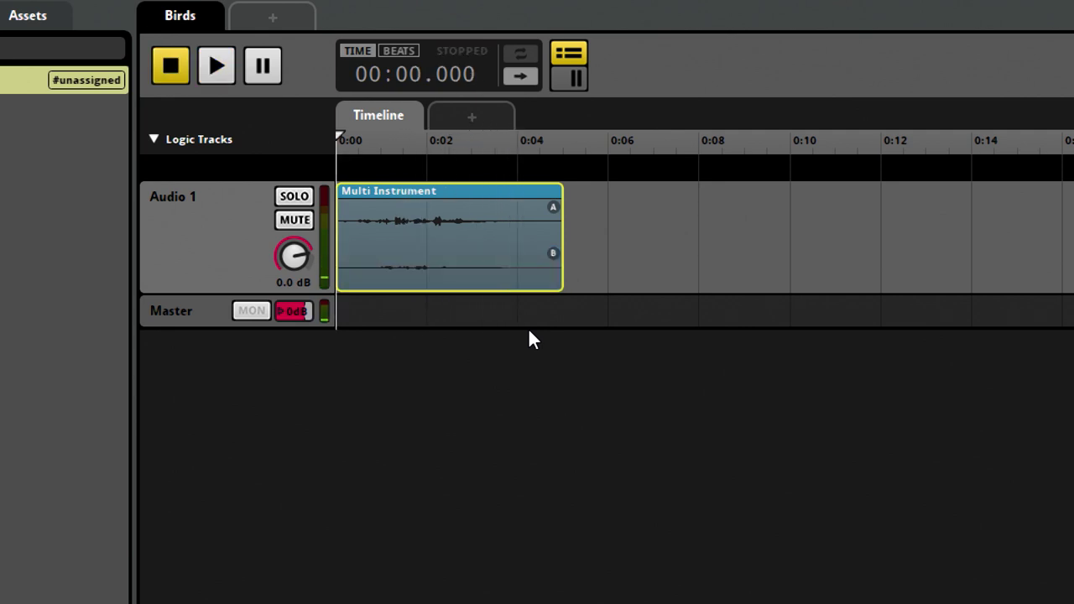
click(193, 229)
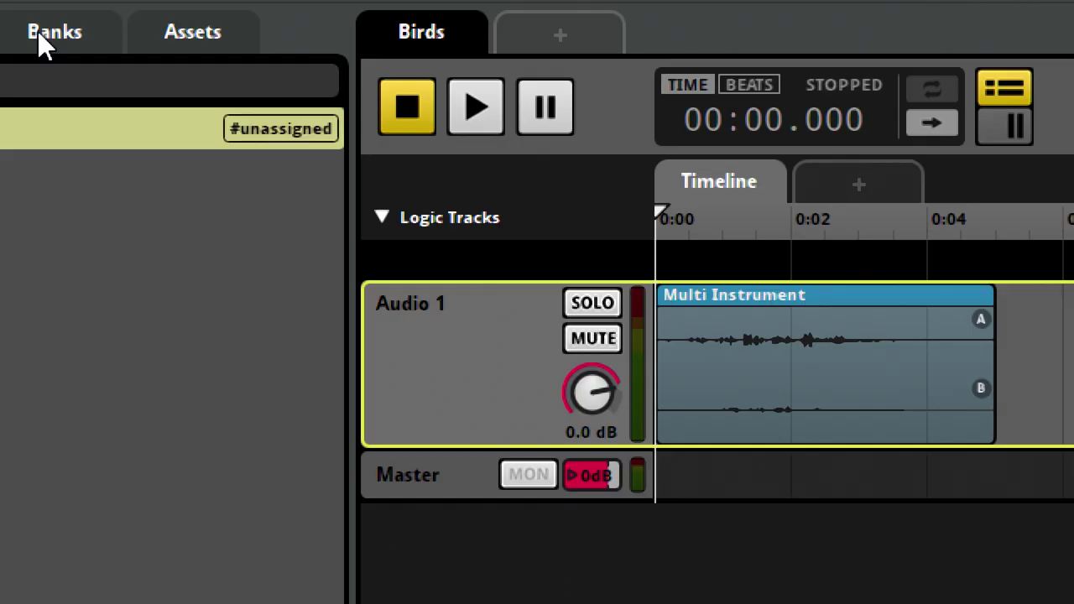
- Create a new bank named Ambience in the Banks list
click(64, 37)
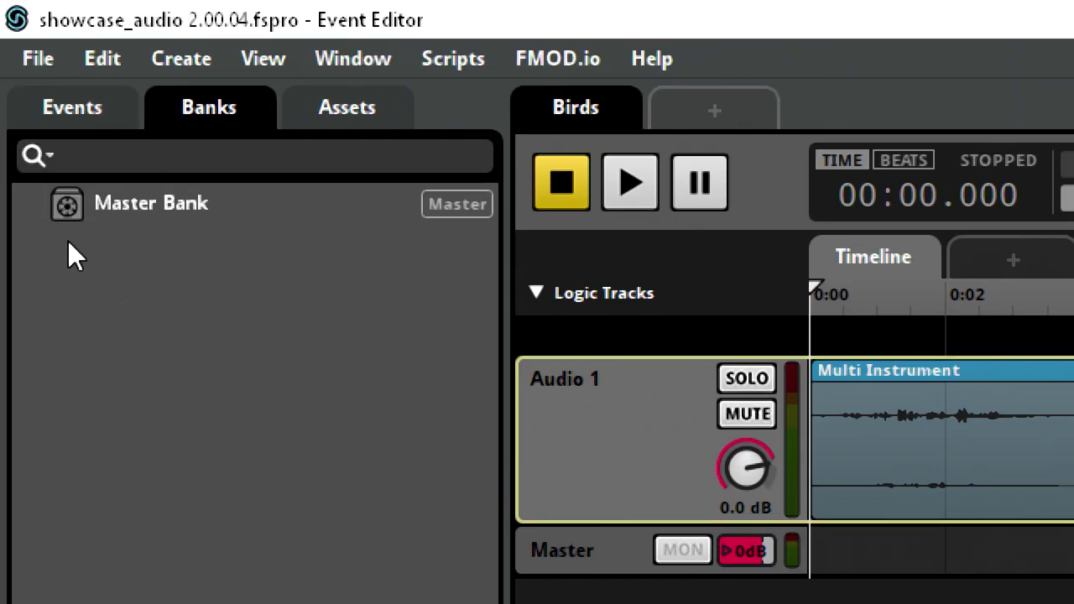
right_click(110, 237)
click(207, 246)
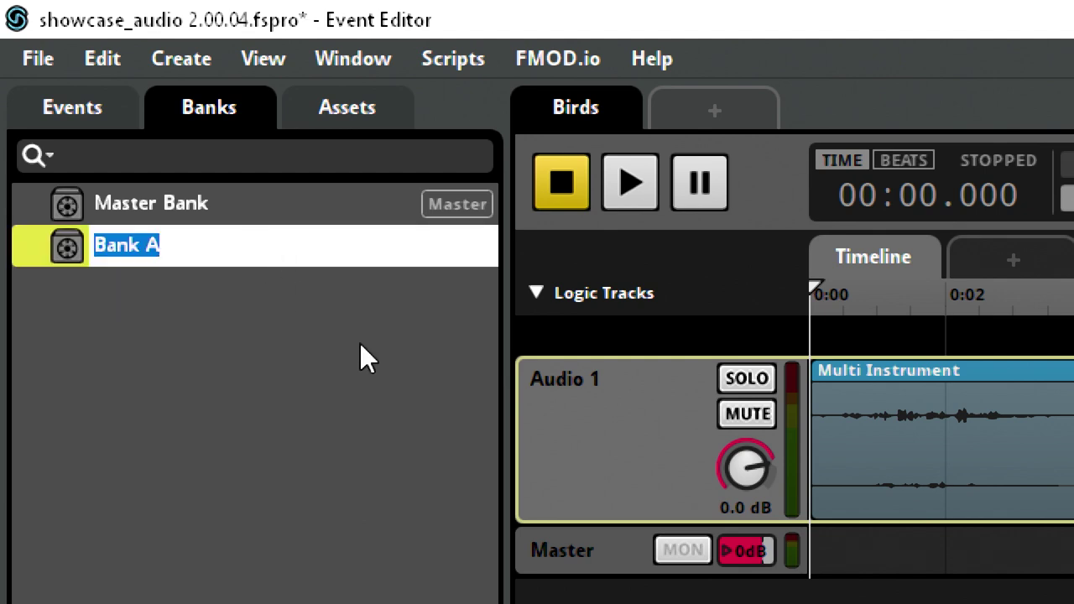
text(Ambience)
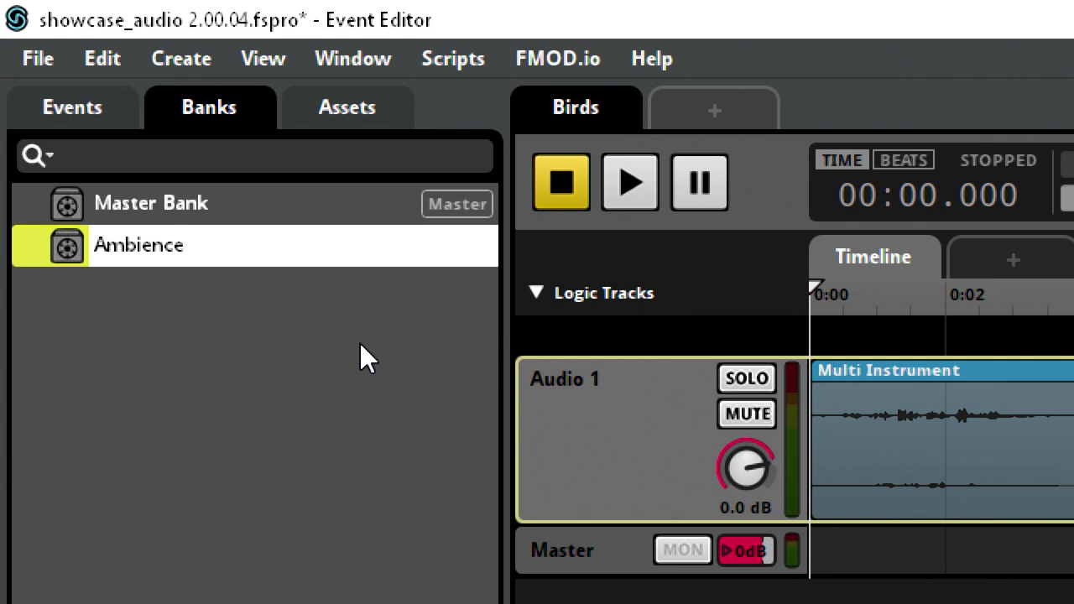
key(Return)
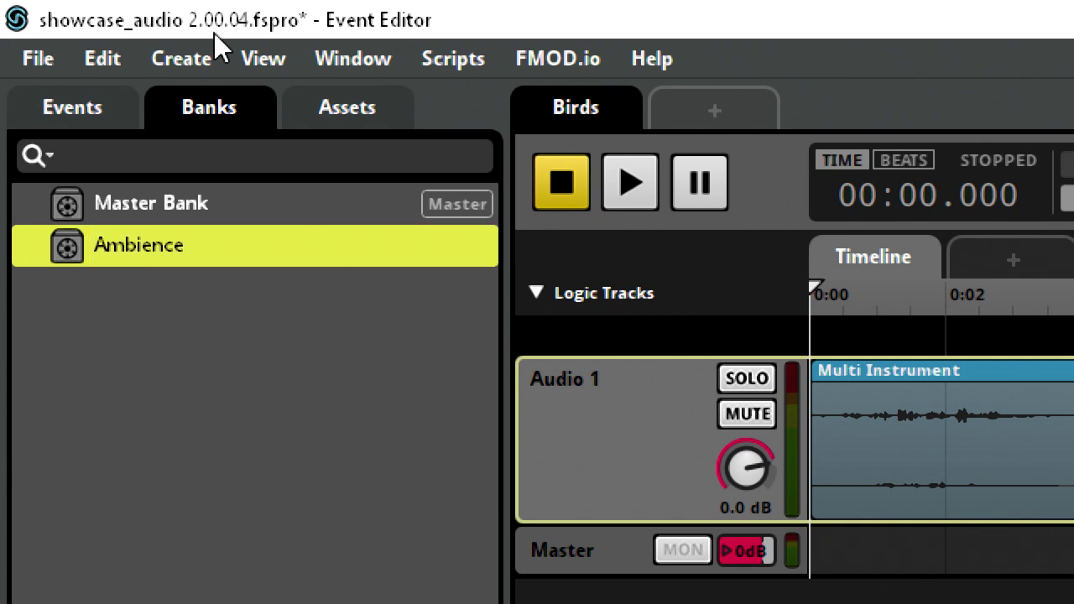
- Assign the Birds event to the Ambience bank and confirm it is listed there
click(88, 101)
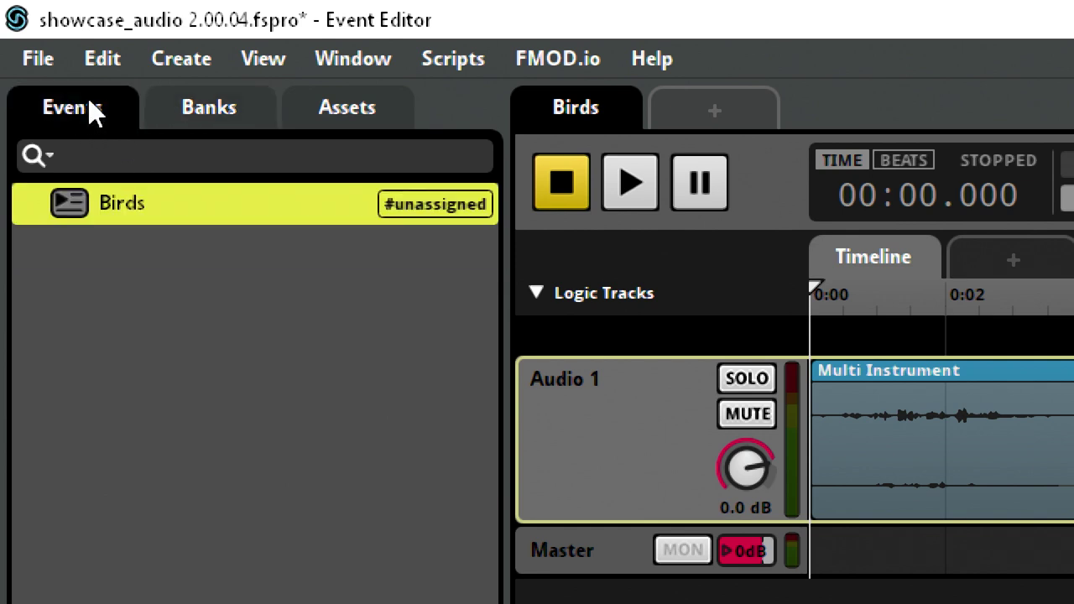
right_click(175, 200)
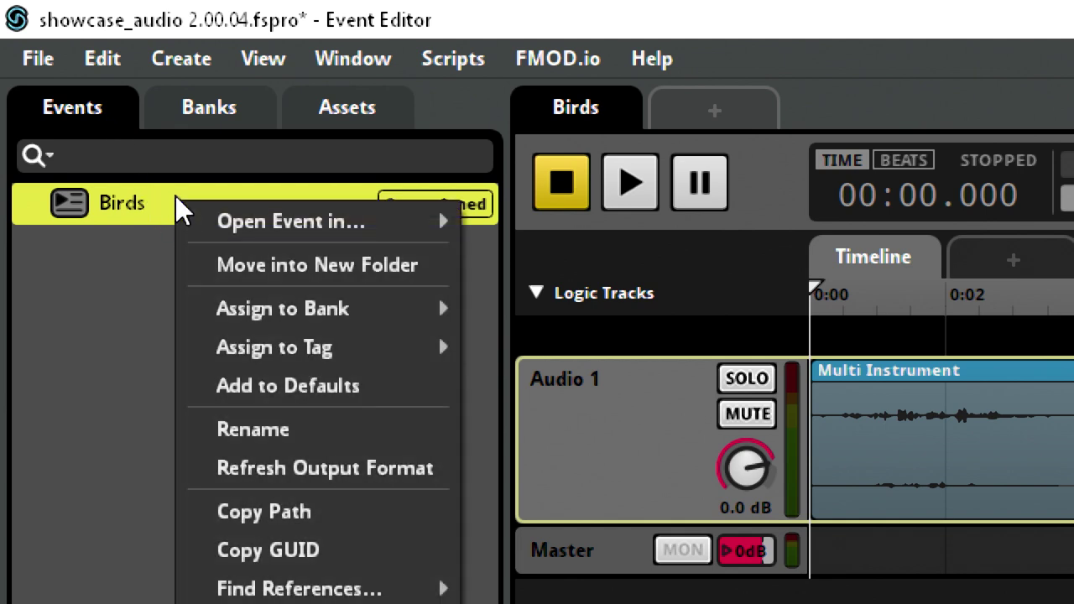
mouse_move(403, 320)
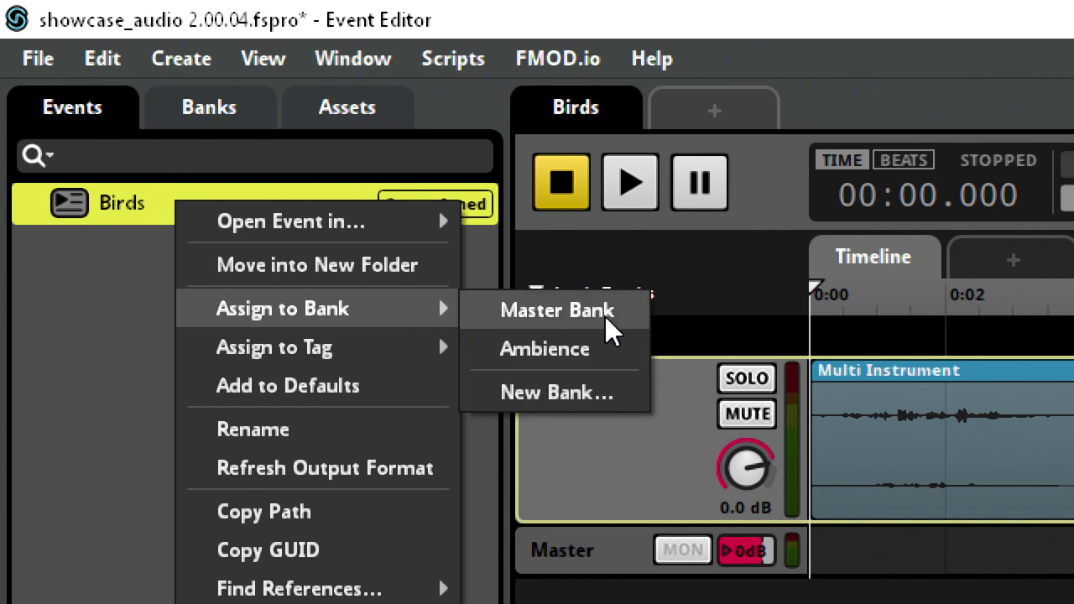
click(587, 357)
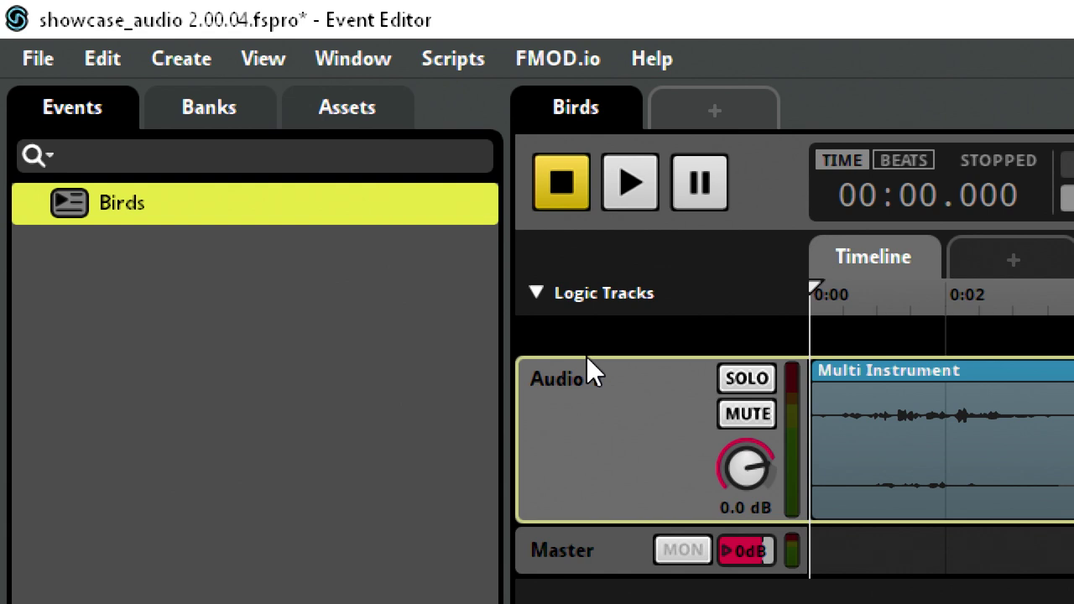
drag(79, 209, 133, 254)
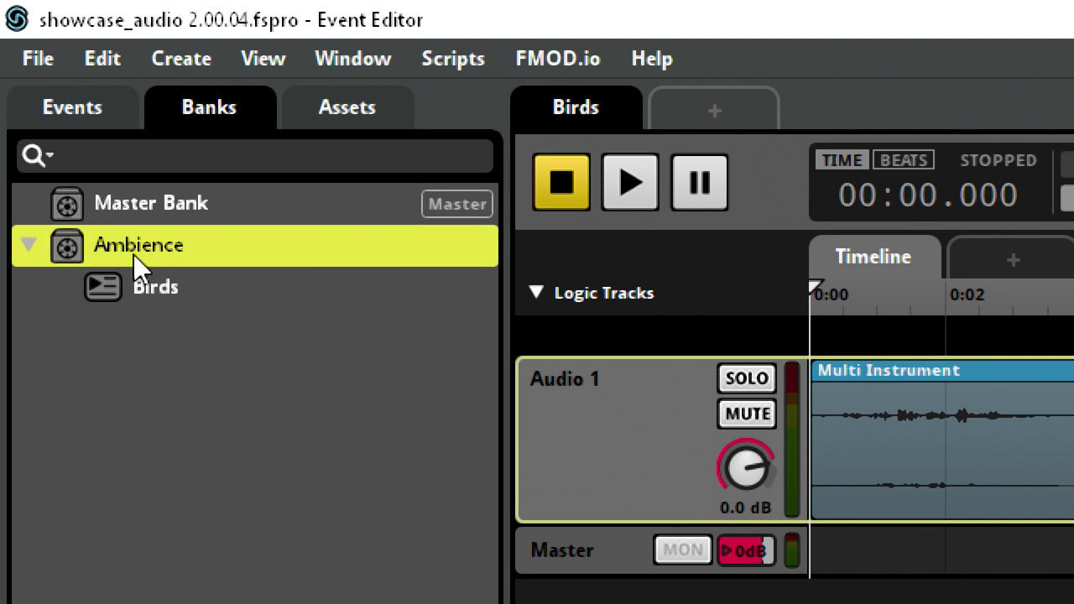
click(89, 108)
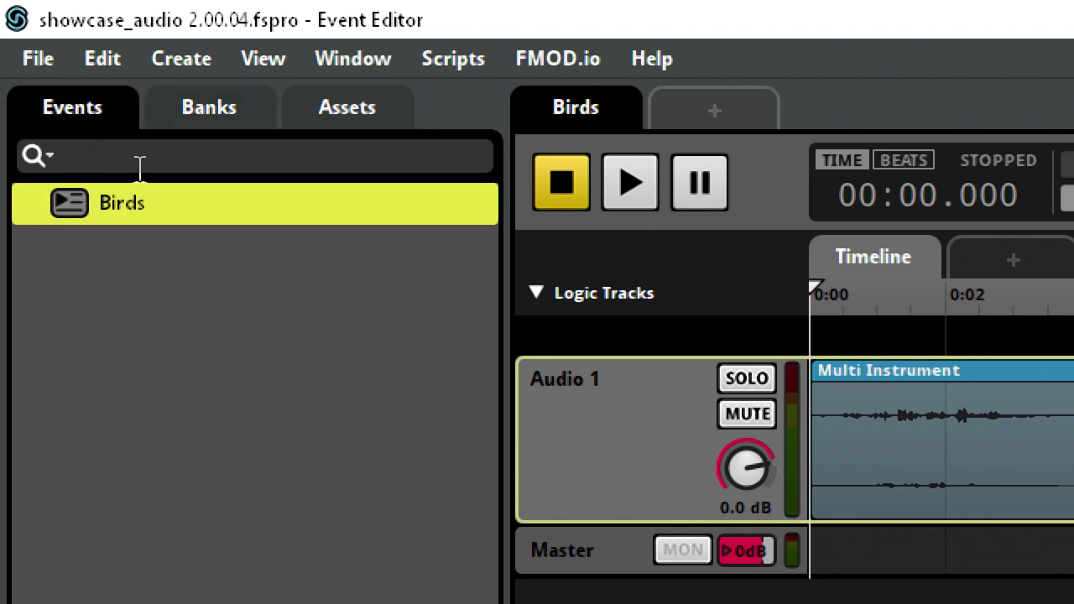
- Reopen the Birds event in the Event Editor, then switch to CRYENGINE Sandbox's Audio Controls Editor
click(215, 318)
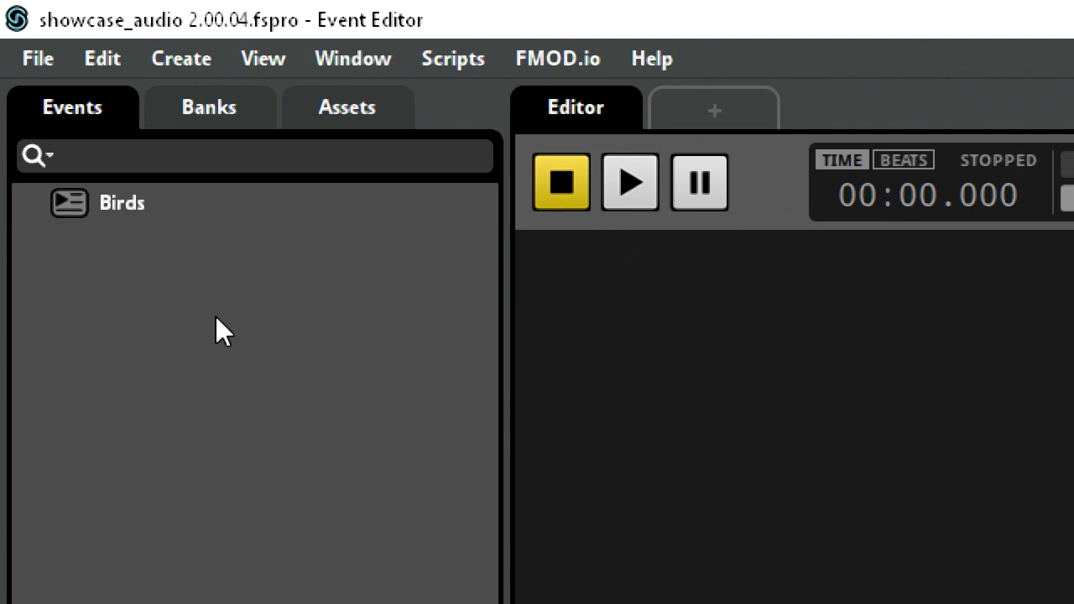
click(153, 212)
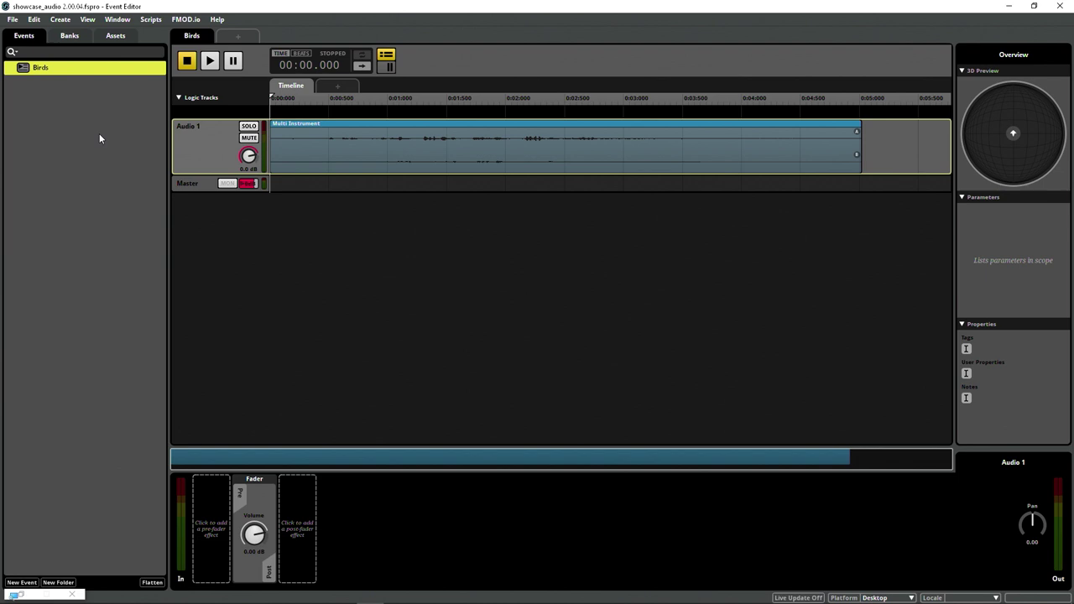
key(alt+Tab)
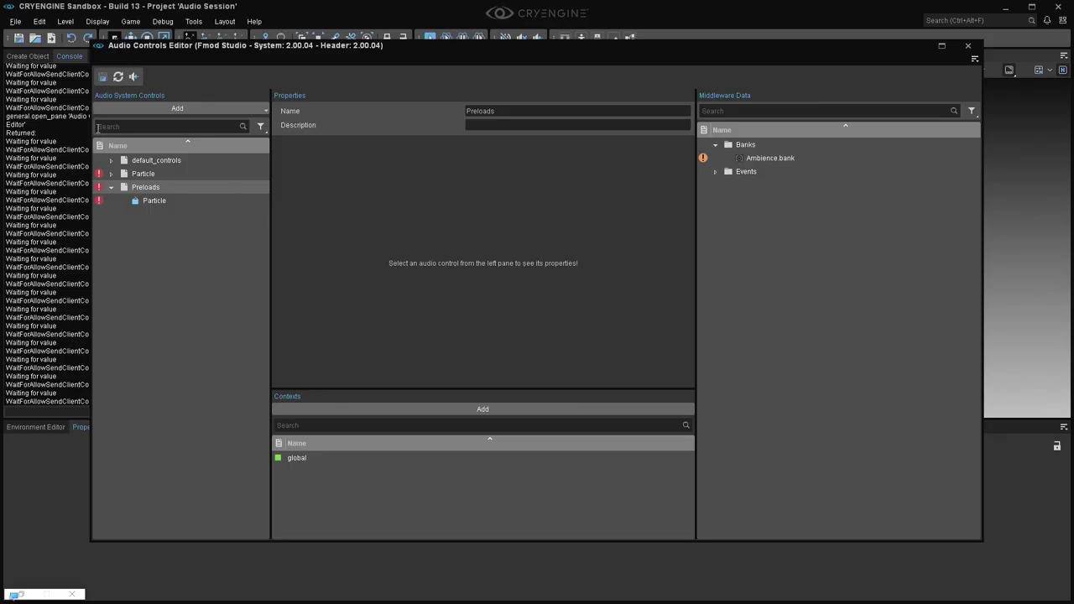
- Add Ambience.bank to Preloads, save the audio controls, and confirm refreshing the audio system
click(770, 157)
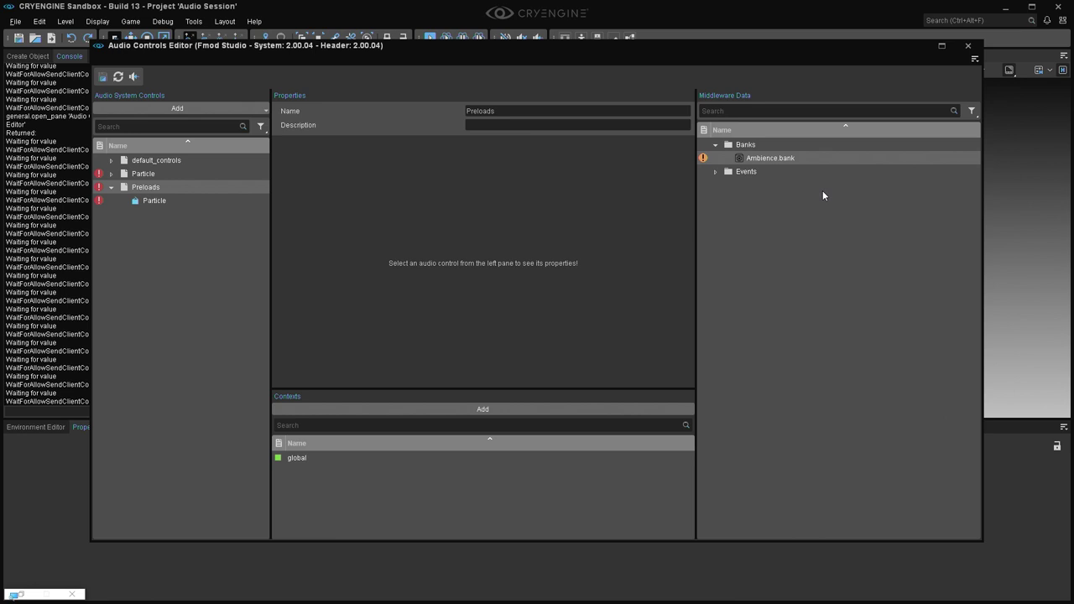
drag(777, 157, 176, 183)
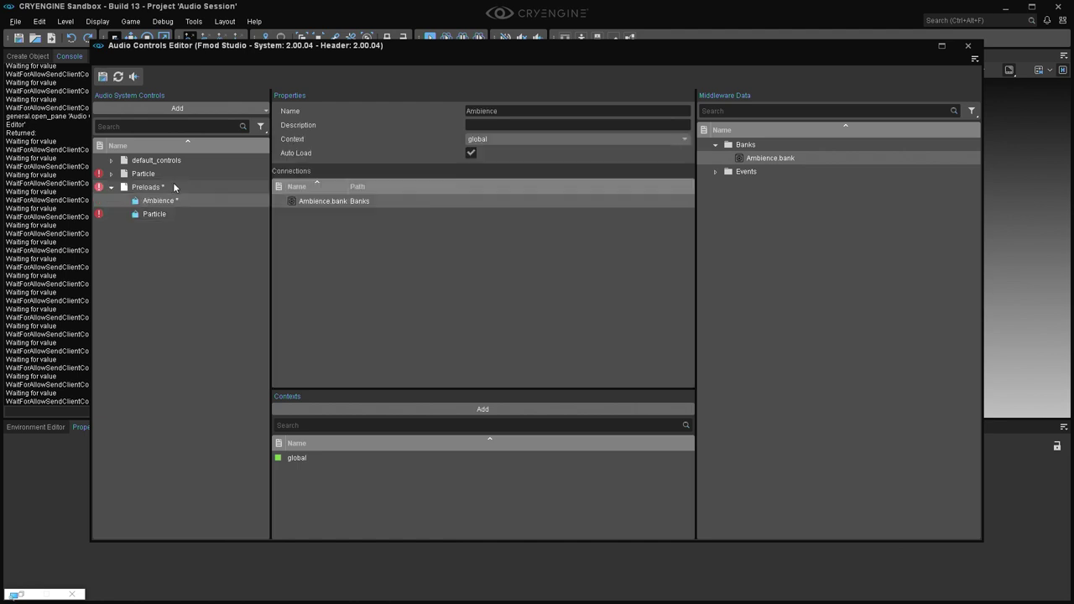
click(103, 77)
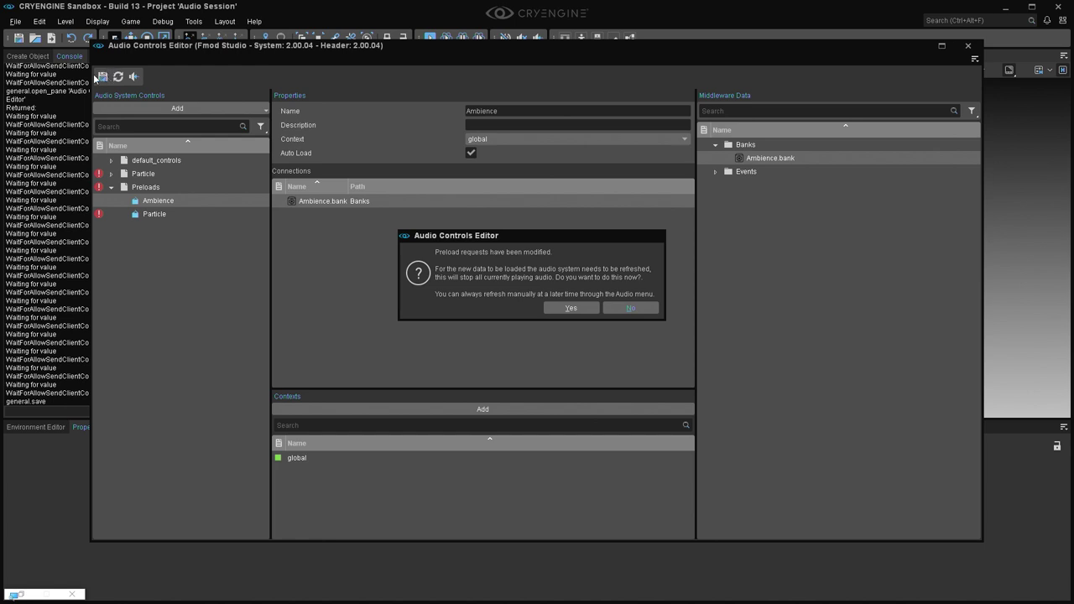
drag(522, 234, 504, 184)
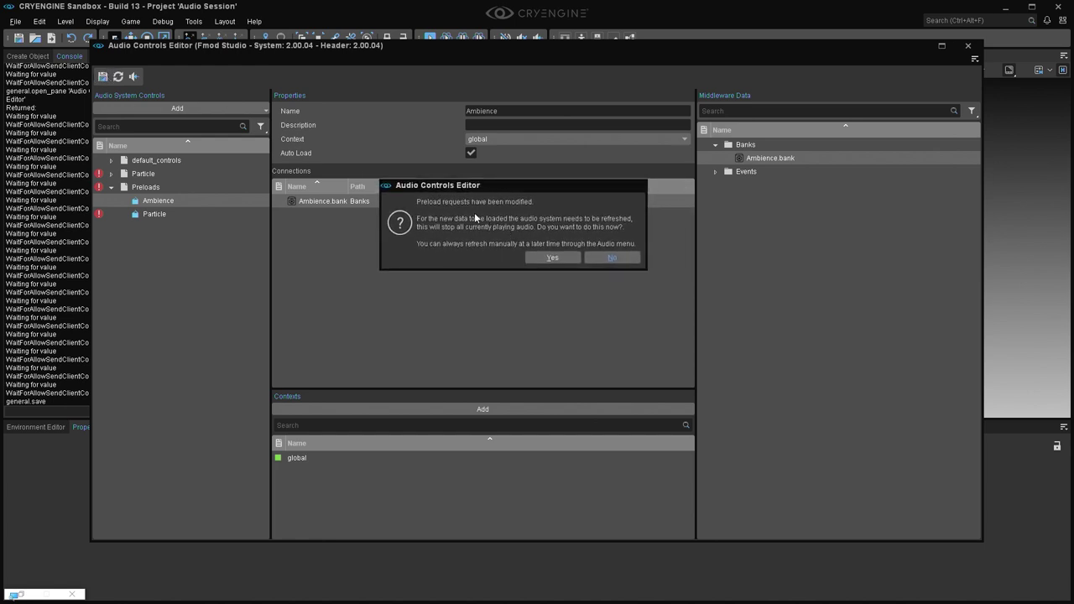
drag(532, 188, 515, 183)
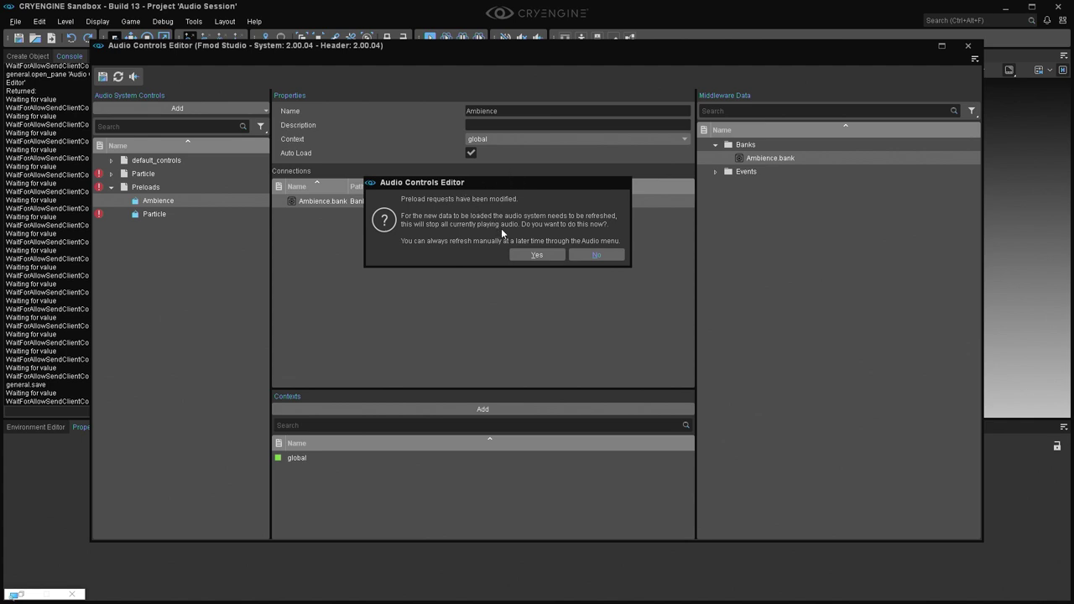
click(525, 253)
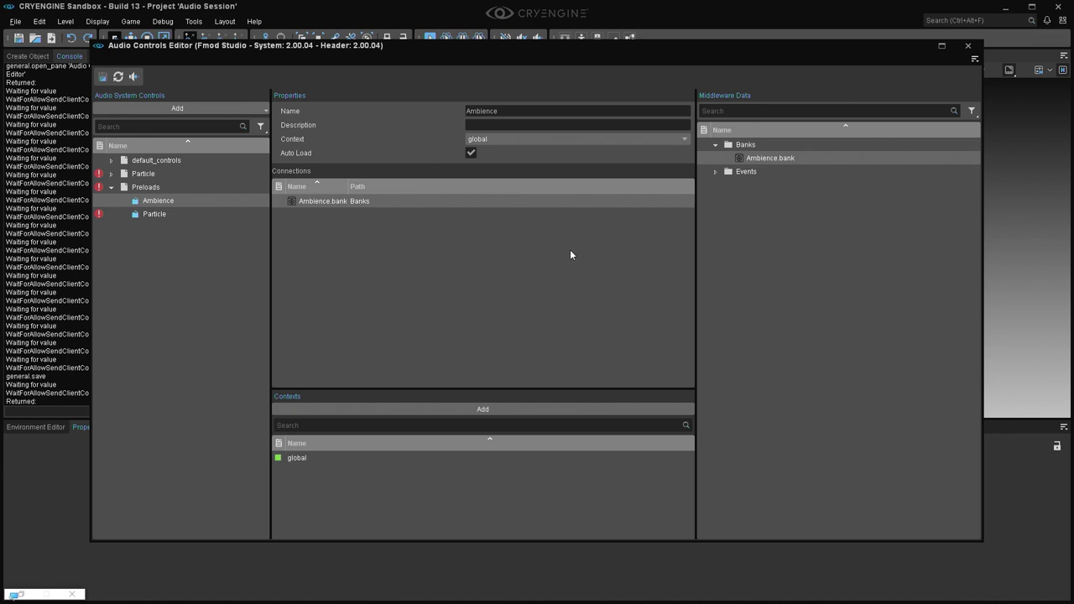
- Expand the middleware Events folder to reveal and select the Birds event
click(715, 171)
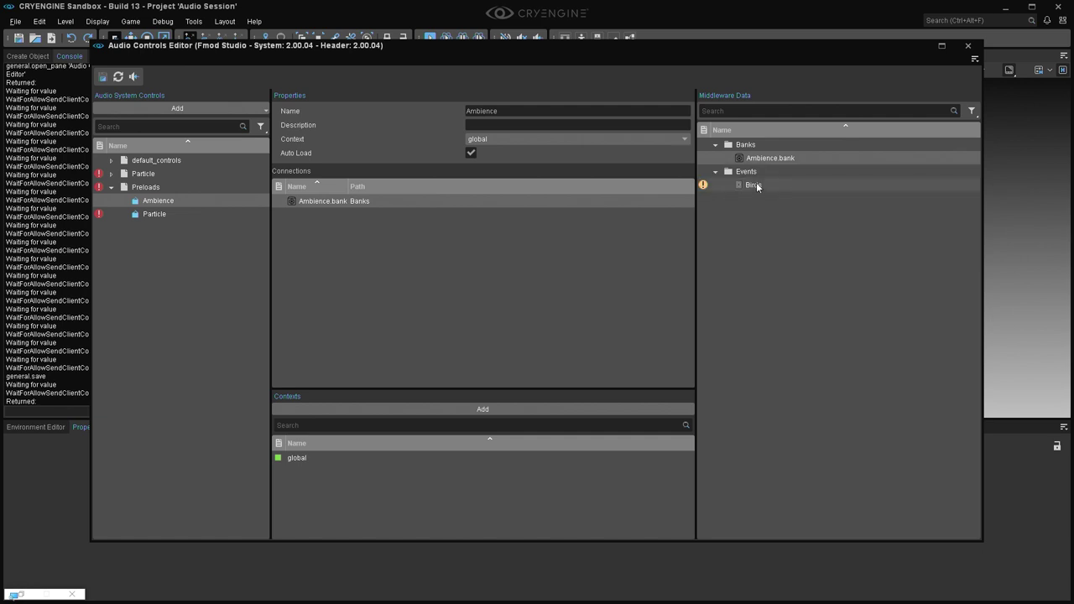
click(761, 184)
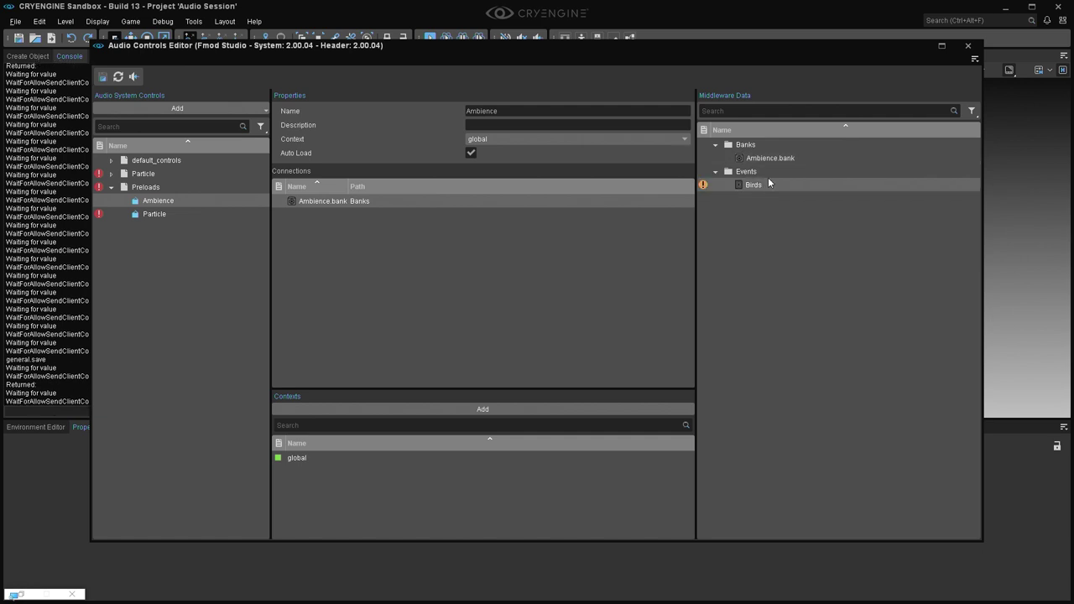
right_click(767, 181)
click(794, 189)
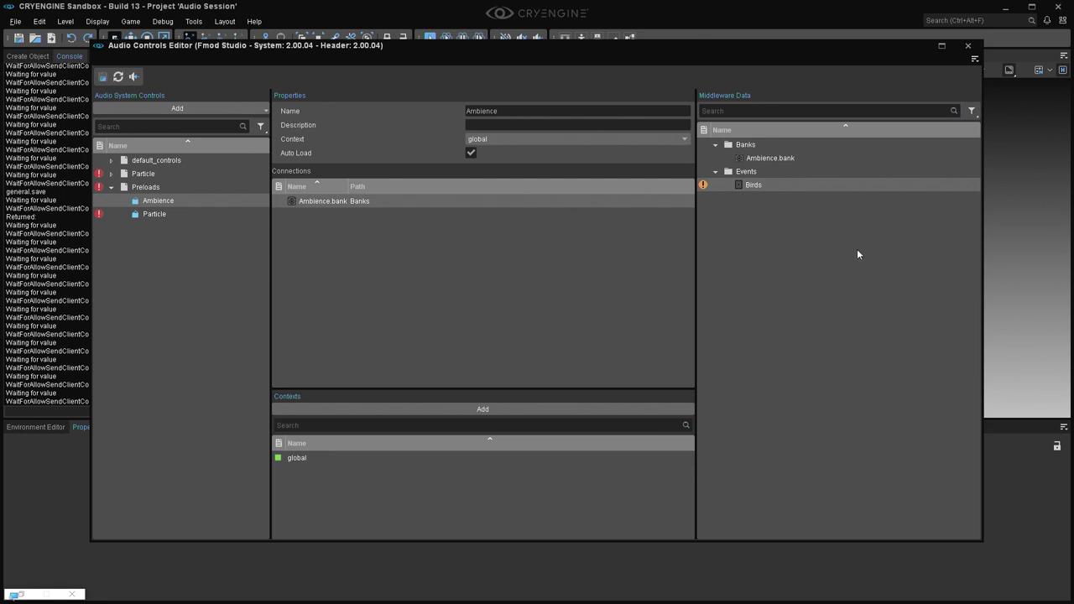
click(782, 244)
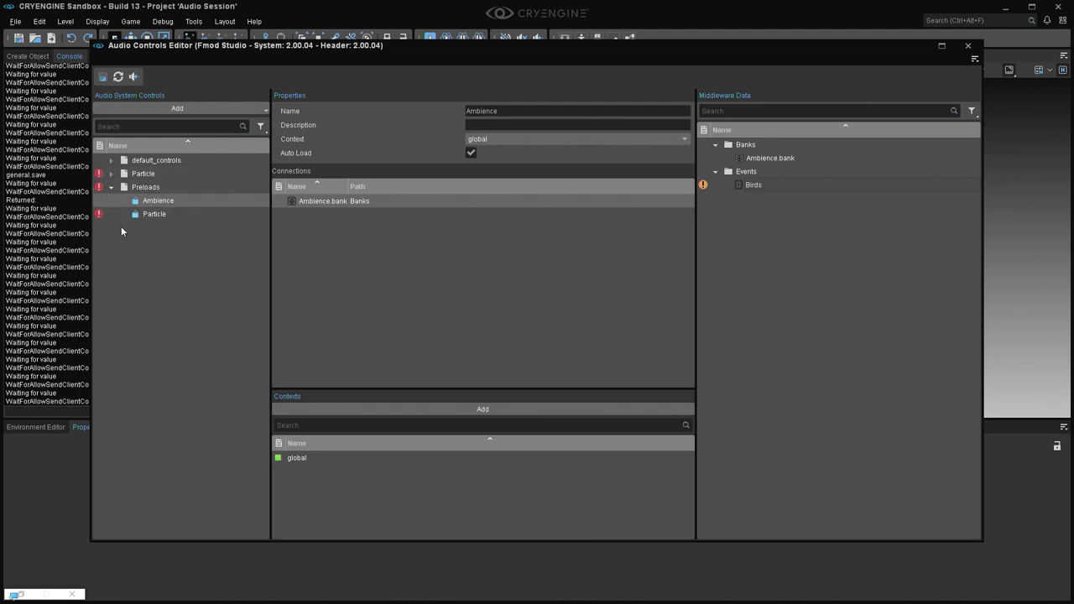
- Add a new audio library named Ambience
right_click(138, 263)
mouse_move(168, 270)
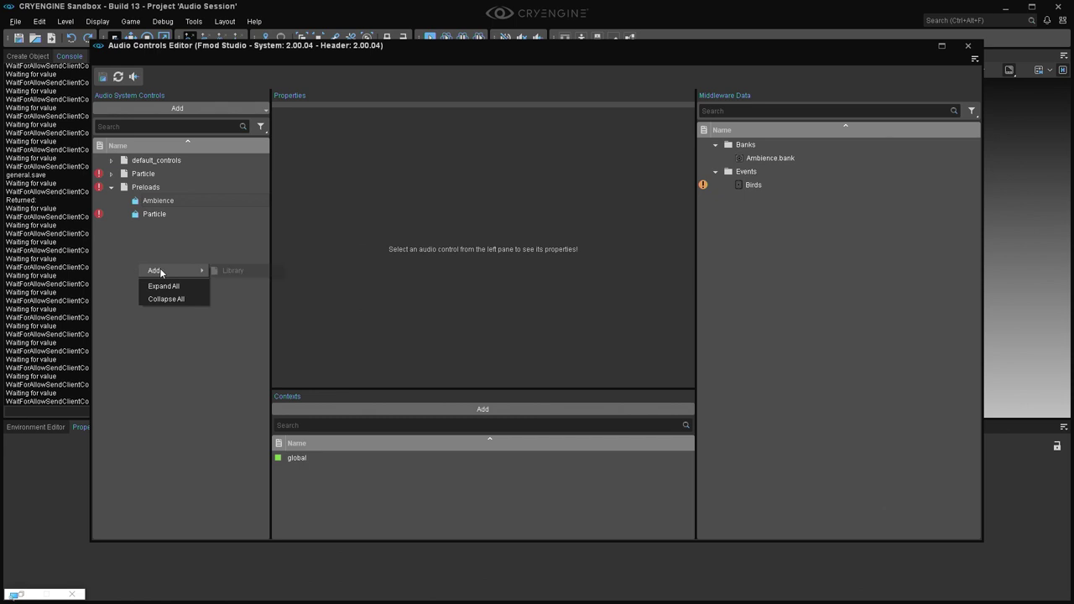
click(217, 272)
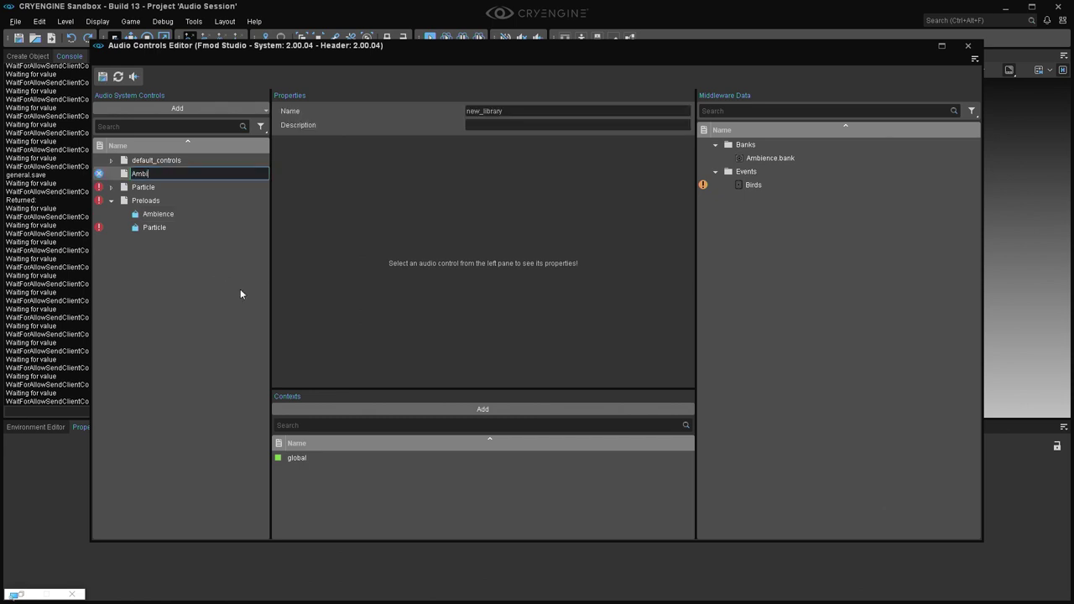
text(Ambience)
key(Return)
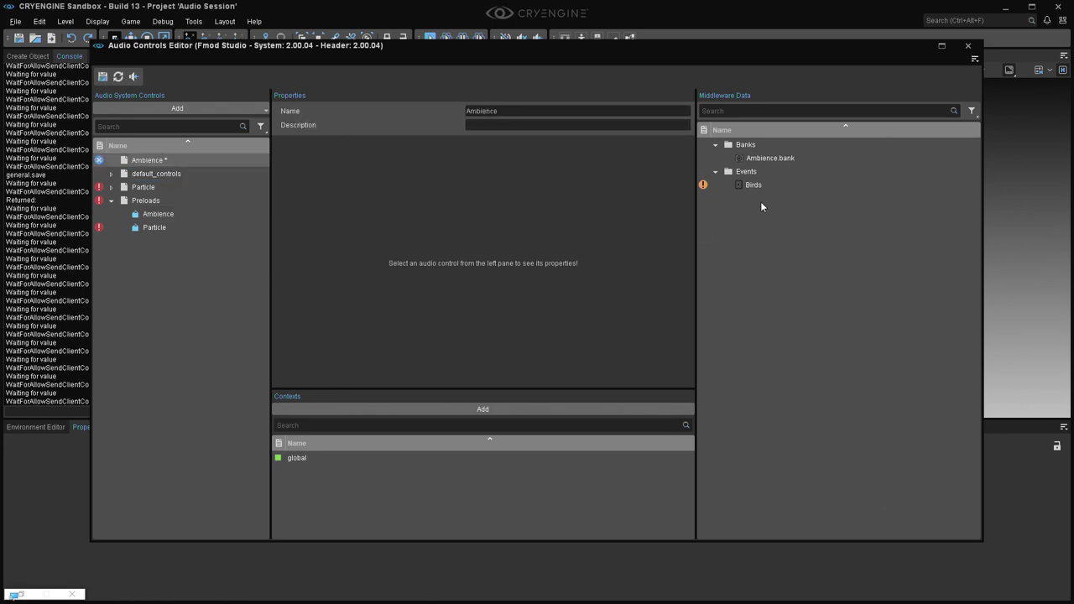
- Create a Birds trigger in Ambience from the Birds event, save, and execute it to test
drag(772, 180, 198, 158)
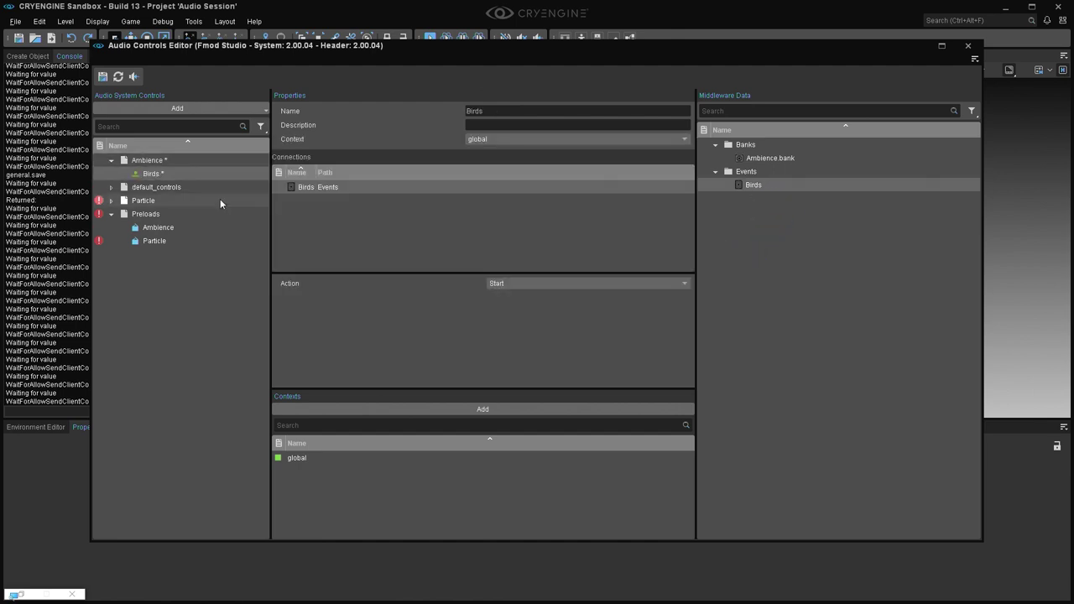
click(102, 77)
right_click(158, 172)
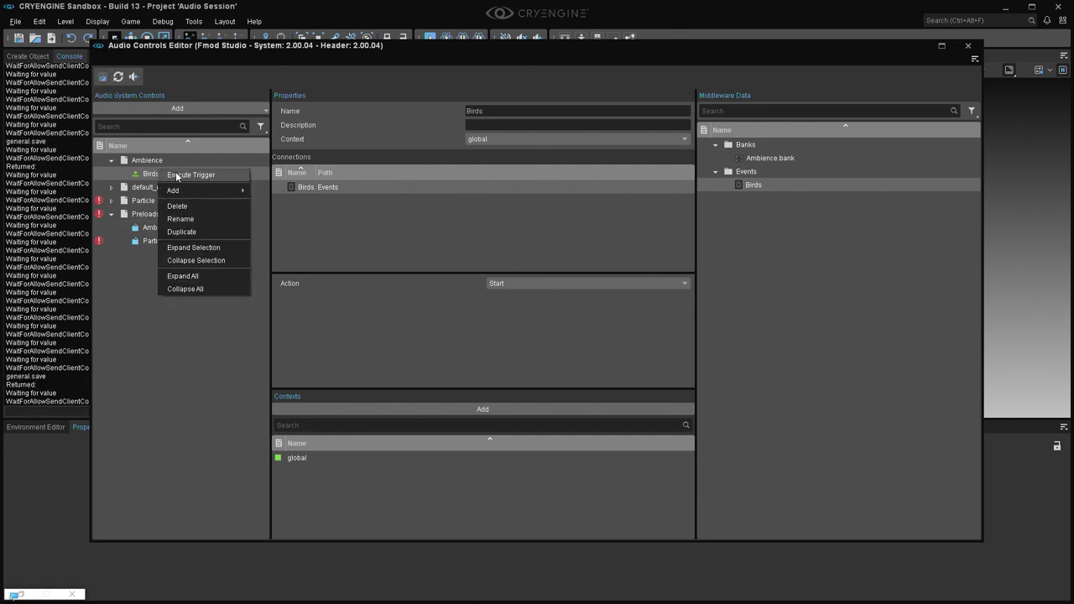
click(179, 173)
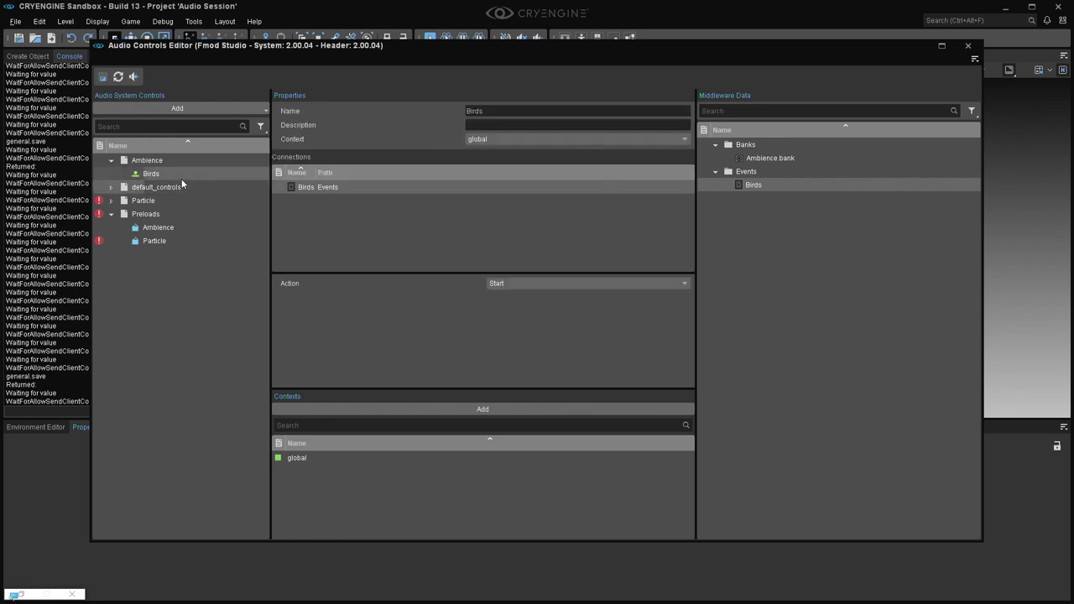
drag(141, 52, 200, 99)
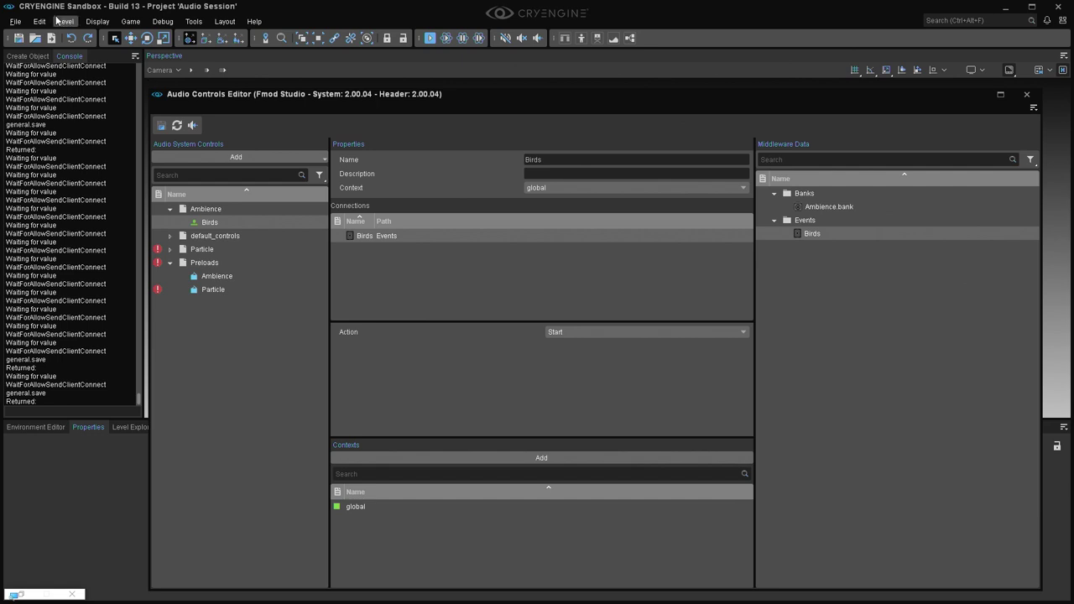
- Open the Showcase_Audio level in CRYENGINE Sandbox
click(16, 22)
mouse_move(43, 46)
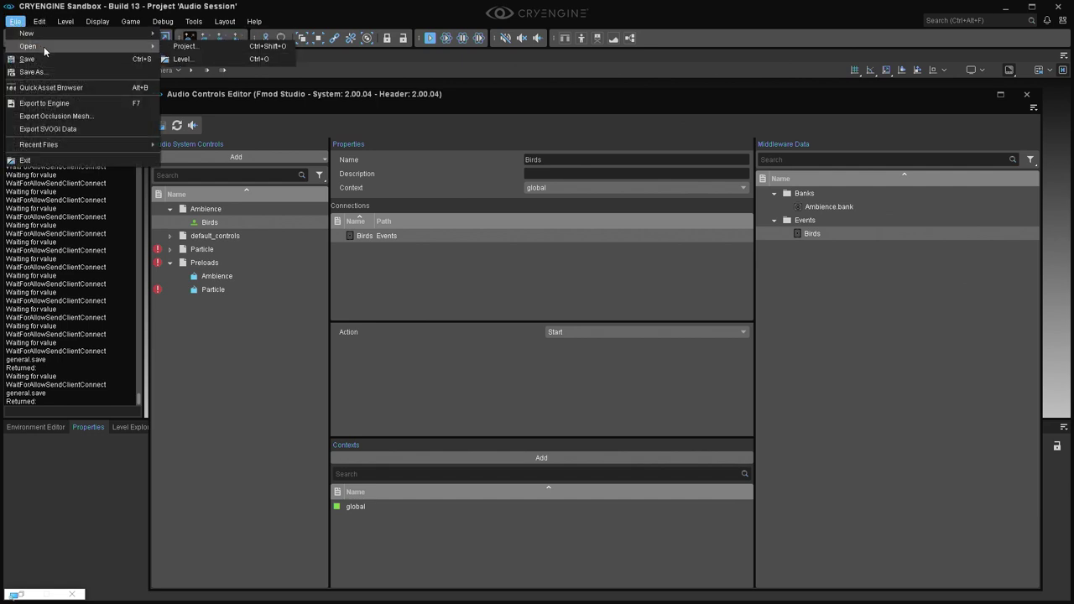
click(184, 59)
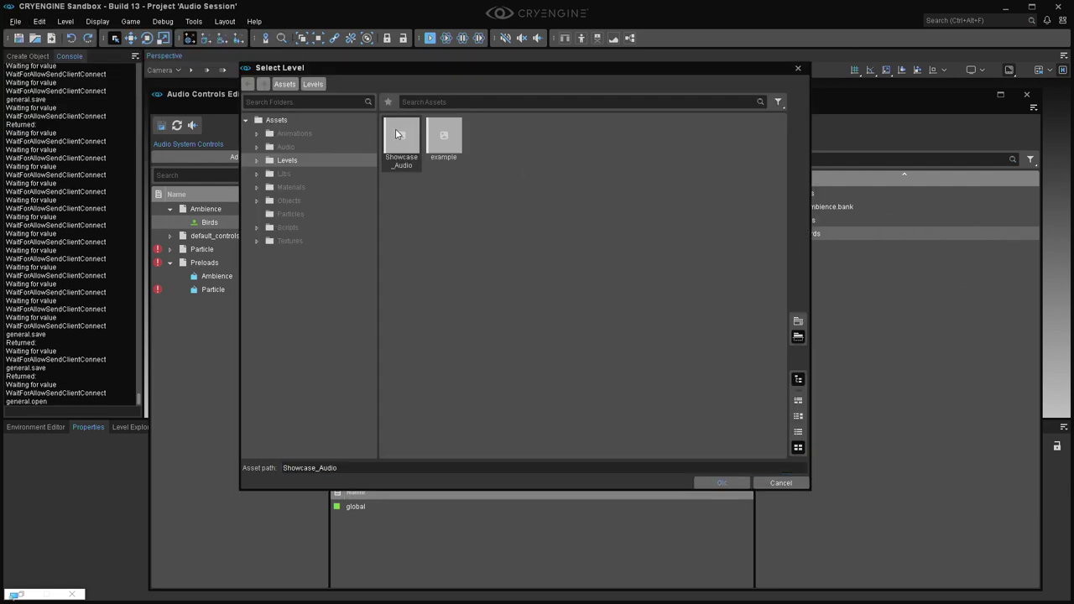
double_click(398, 137)
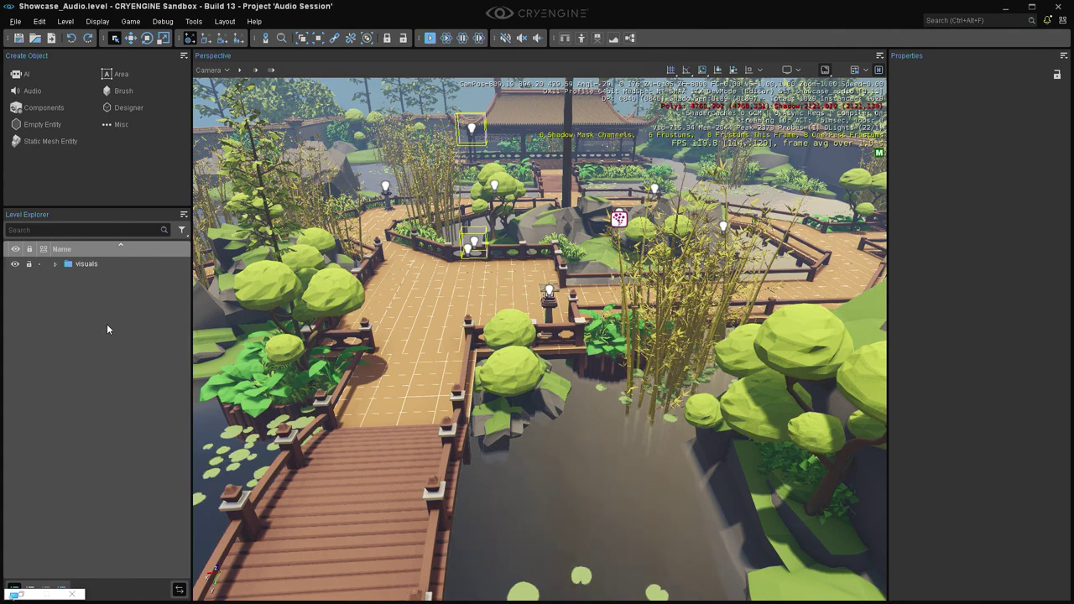
- Create a new layer named Audio in Level Explorer and make it the active layer
right_click(63, 329)
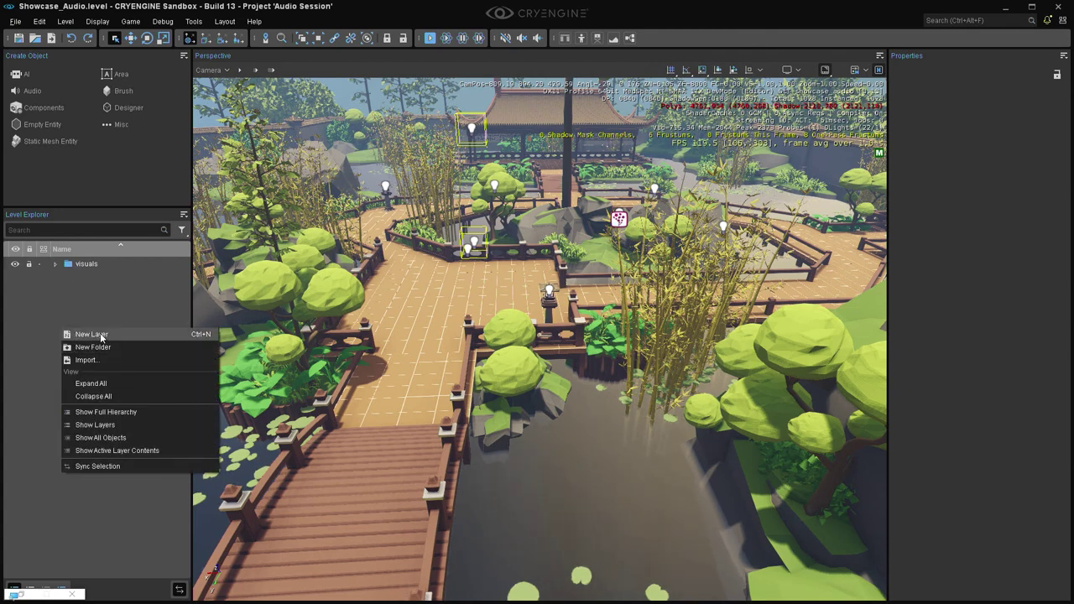
click(101, 334)
text(Audio)
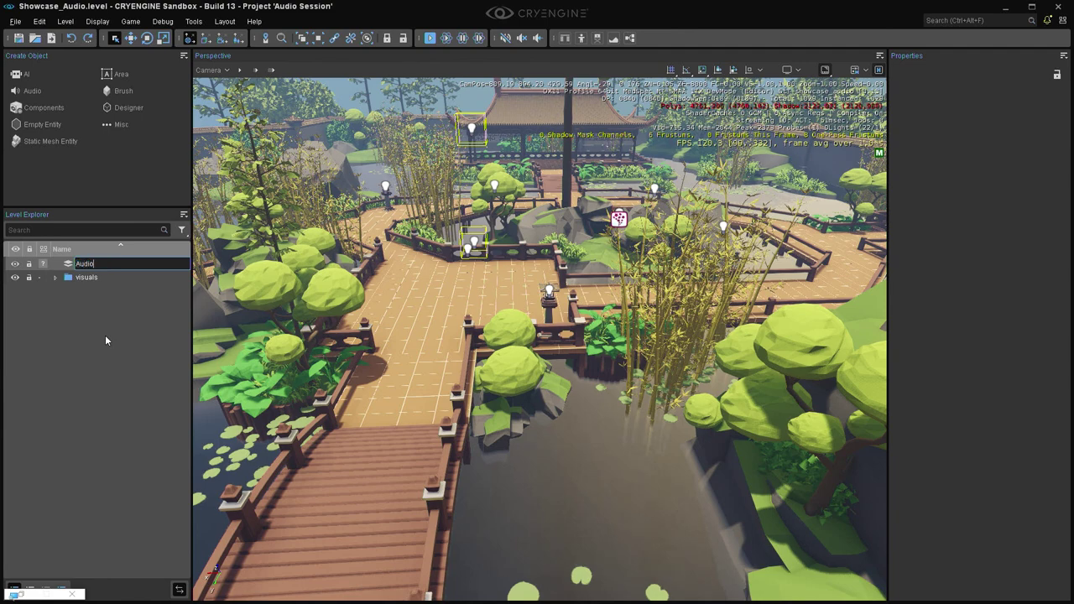
key(Return)
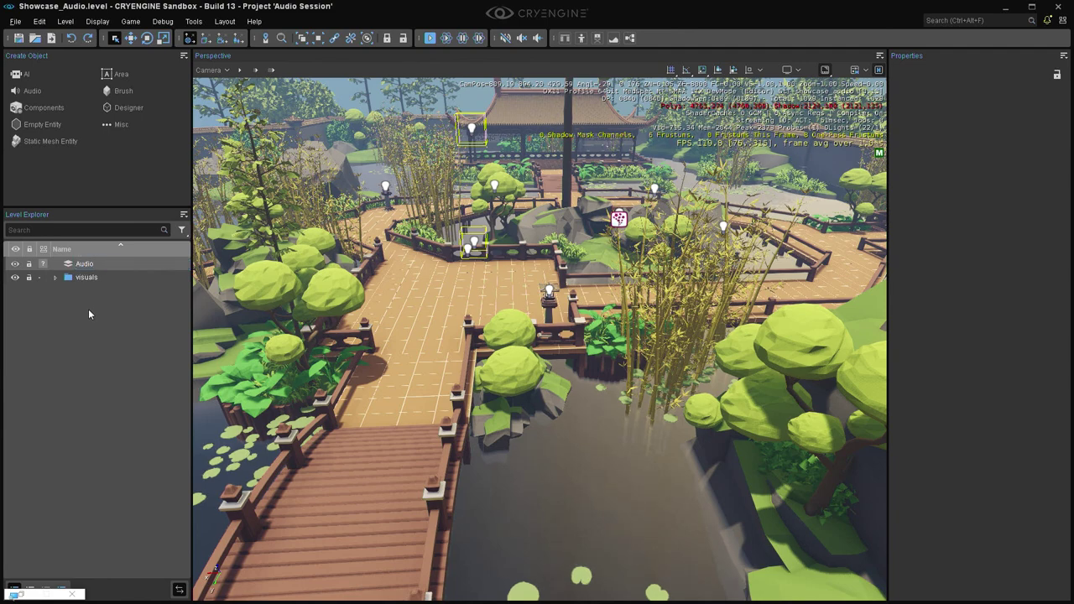
double_click(73, 267)
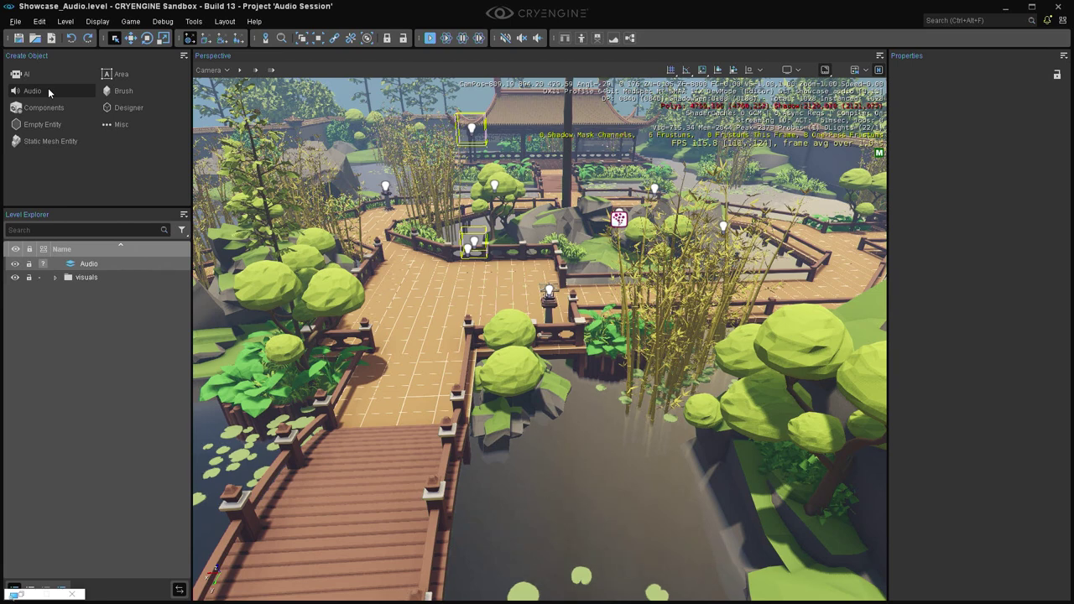
- Place an Audio Trigger Spot on the wooden deck and raise it above the deck
click(50, 89)
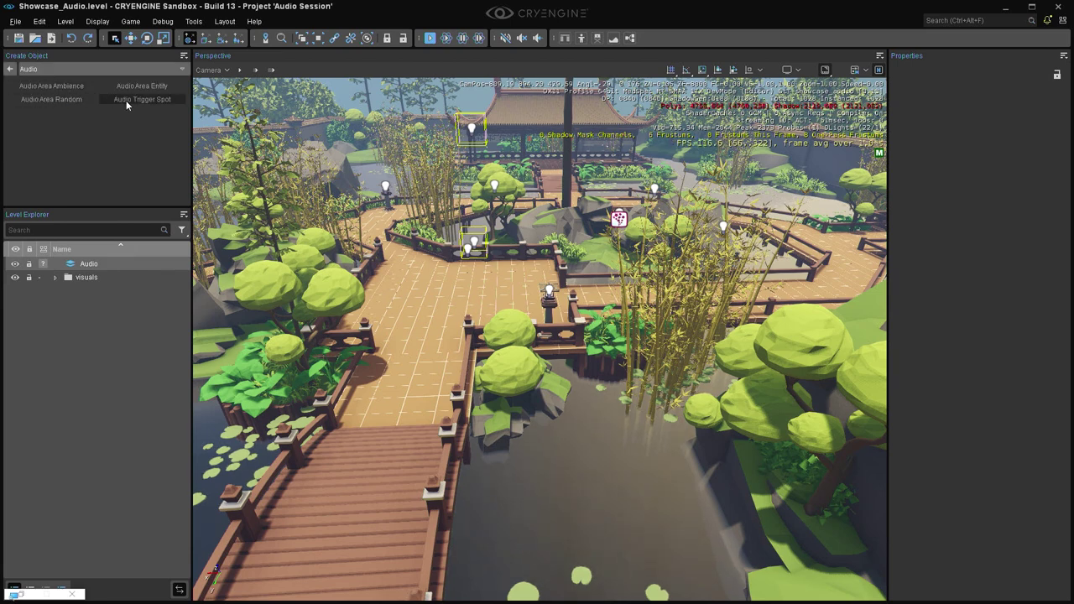
drag(126, 100, 428, 308)
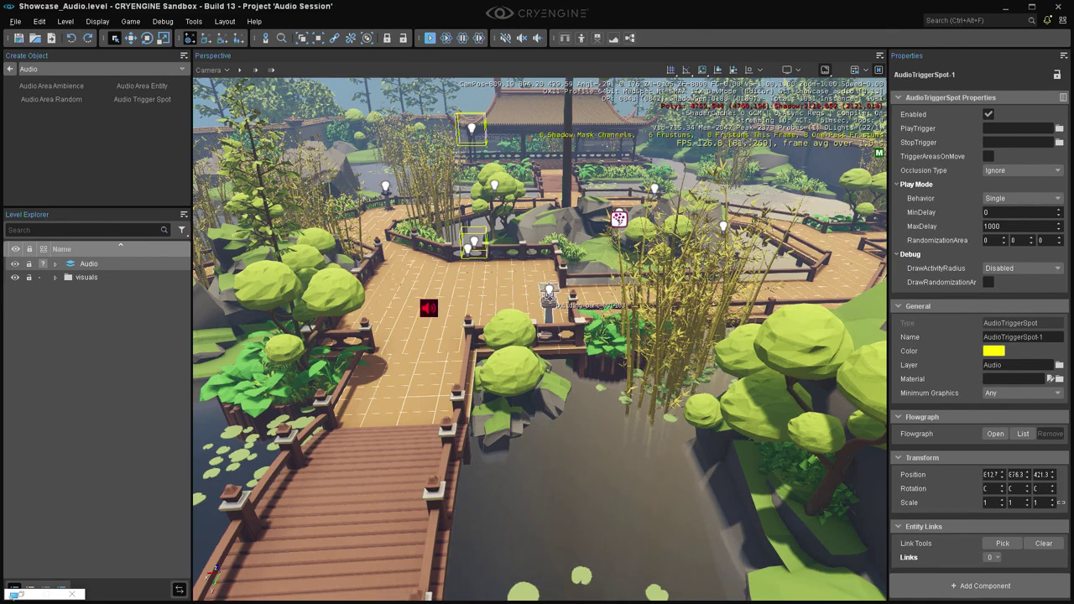
key(1)
key(z)
scroll(503, 344, down, 5)
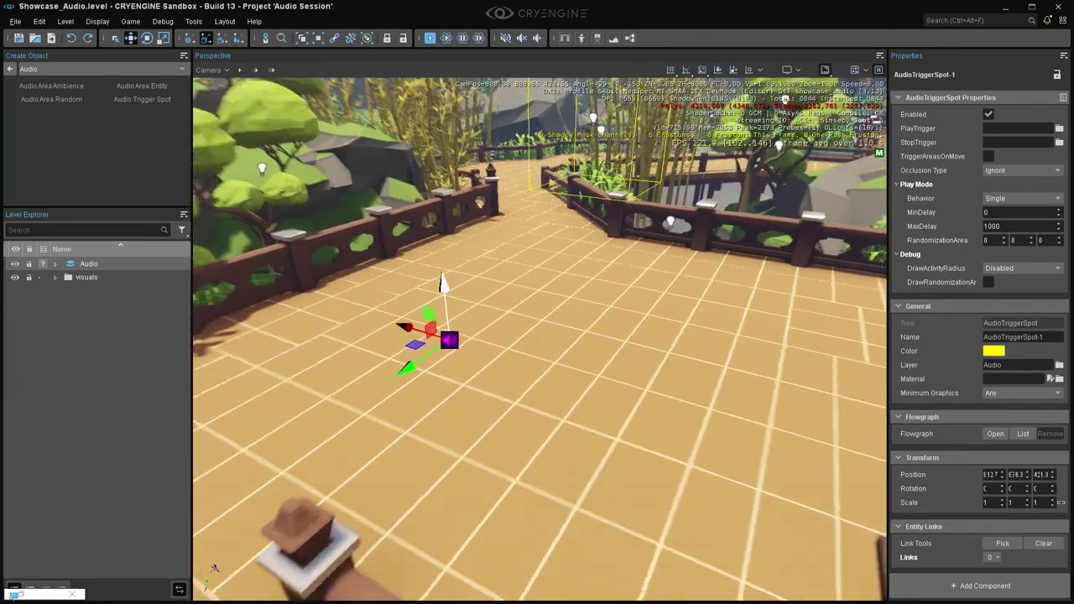
right_drag(503, 335, 554, 252)
drag(564, 245, 550, 106)
right_drag(549, 105, 495, 122)
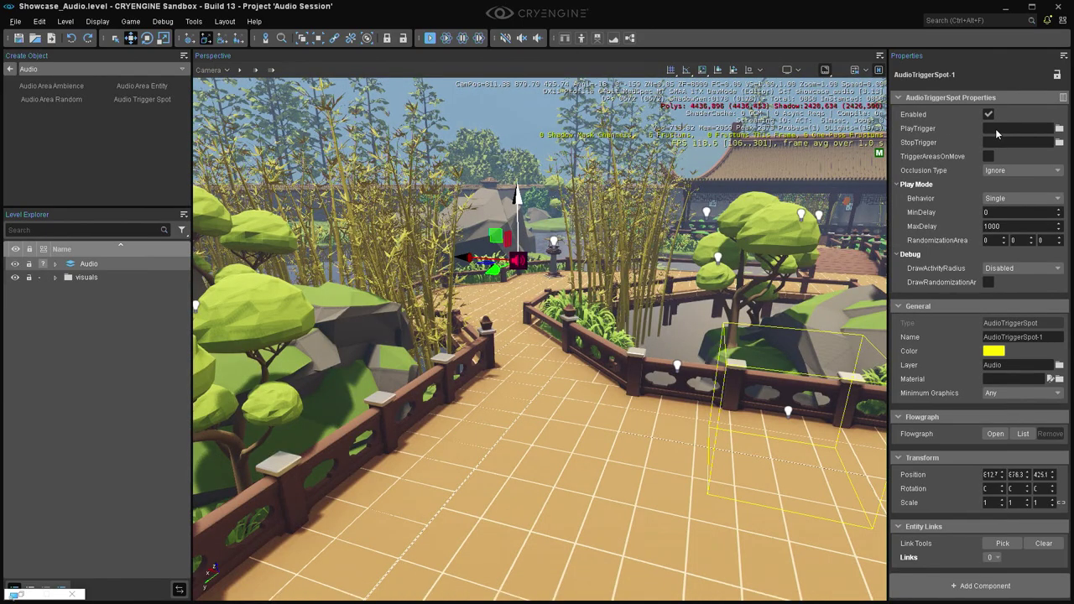
- Set the trigger spot's PlayTrigger to Ambience > Birds
click(1059, 128)
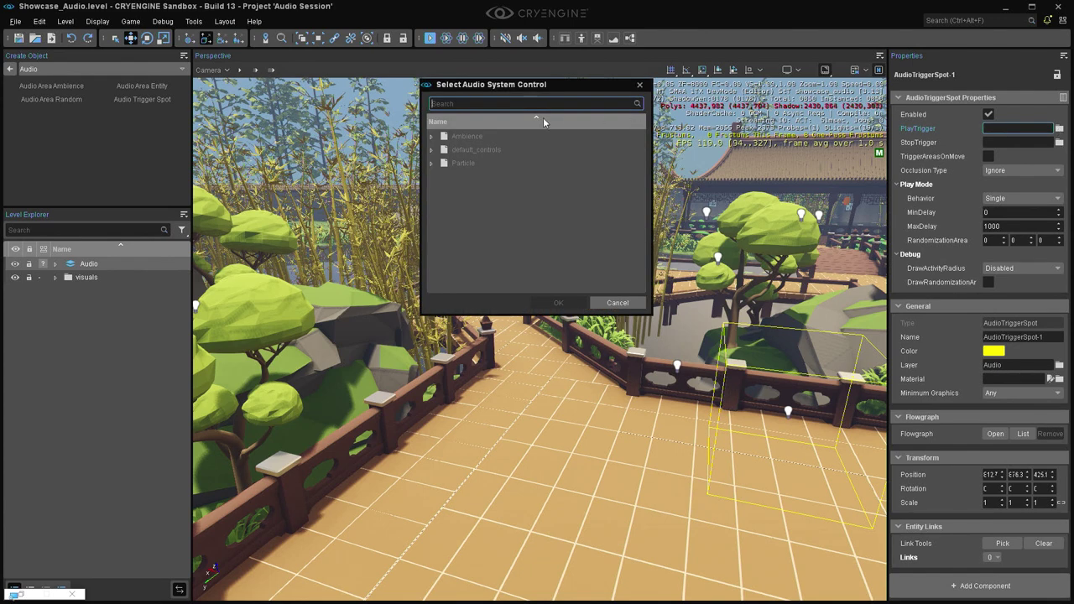
double_click(474, 136)
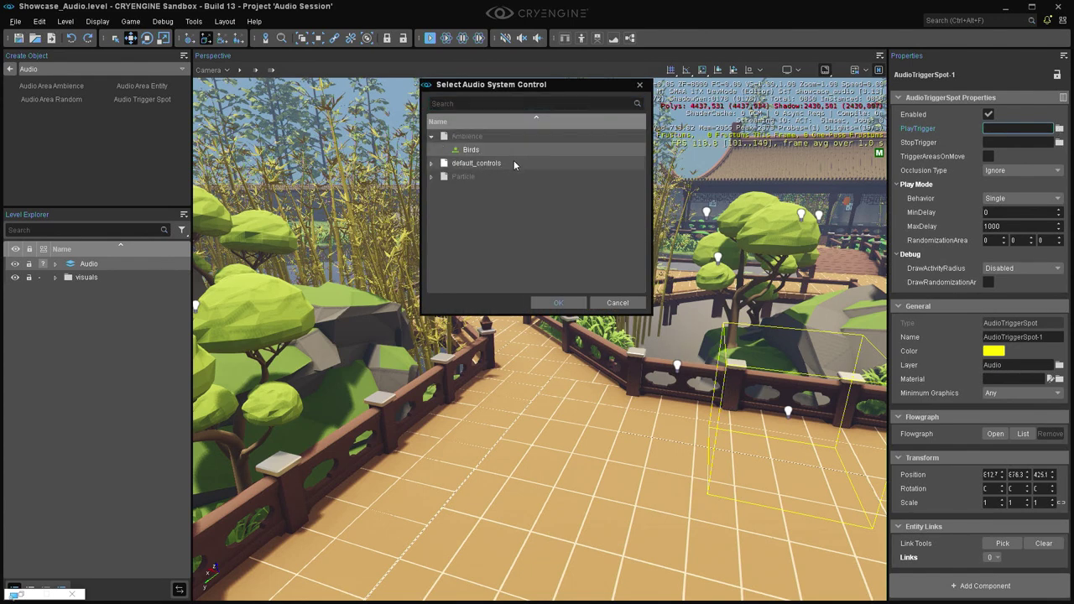
double_click(511, 150)
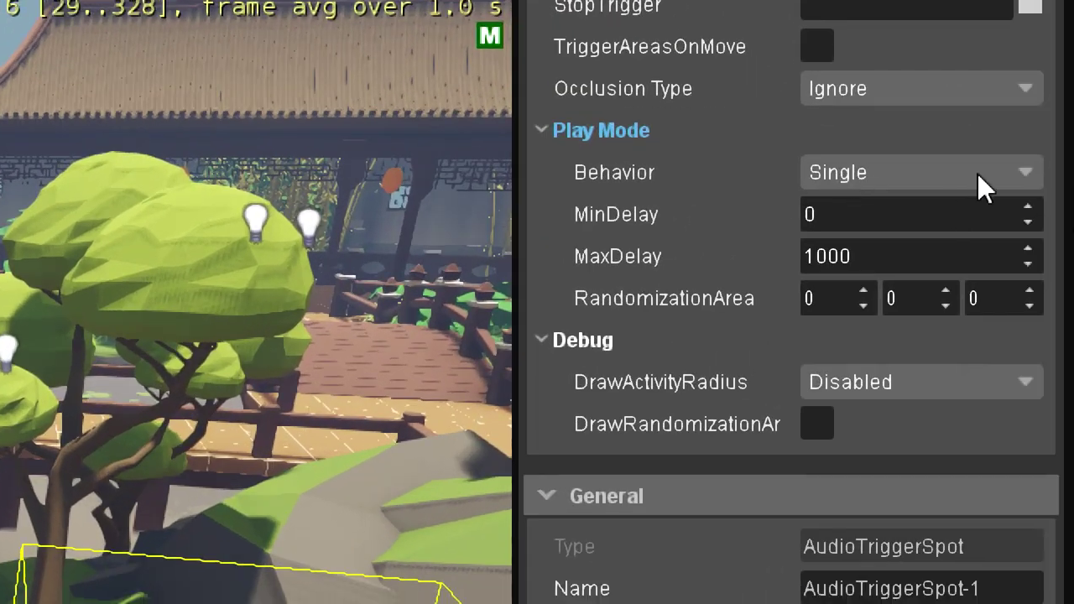
- Set the trigger spot's Behavior to TriggerRate with MaxDelay 10000, and uncheck Enabled
click(958, 173)
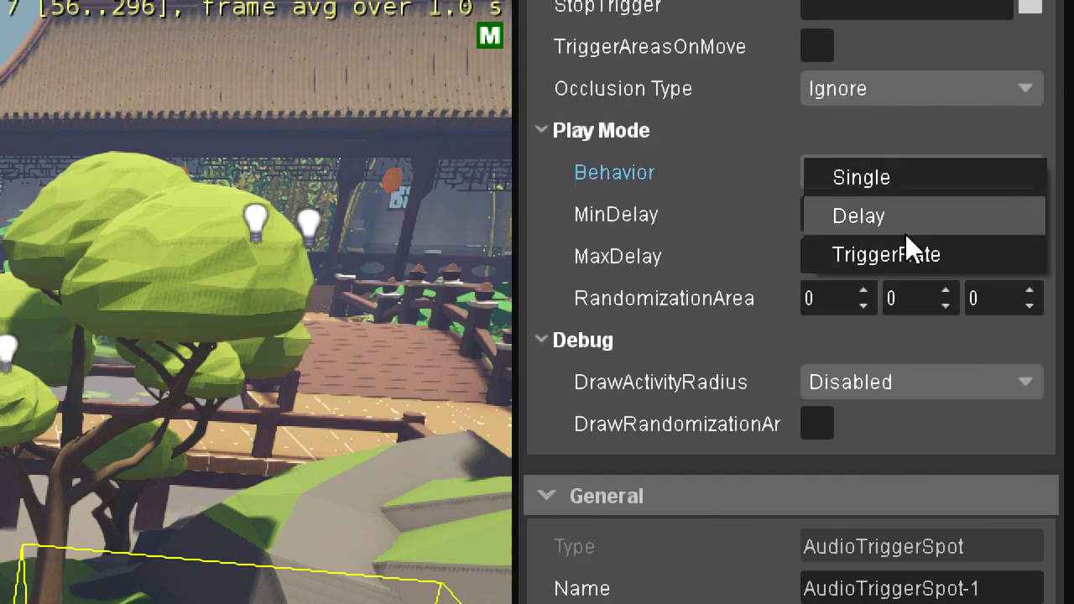
click(925, 253)
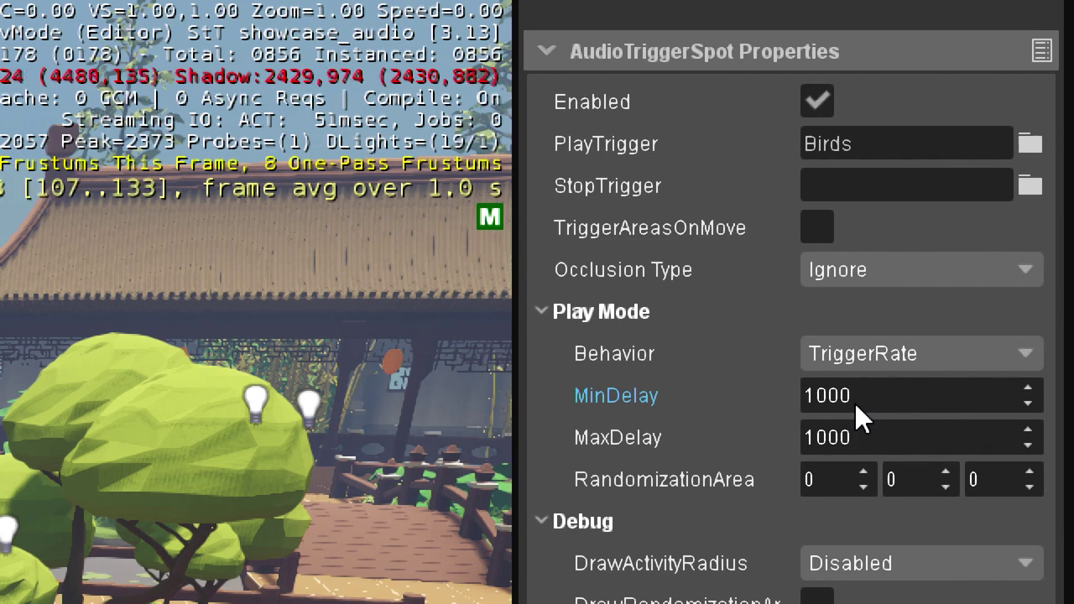
click(876, 438)
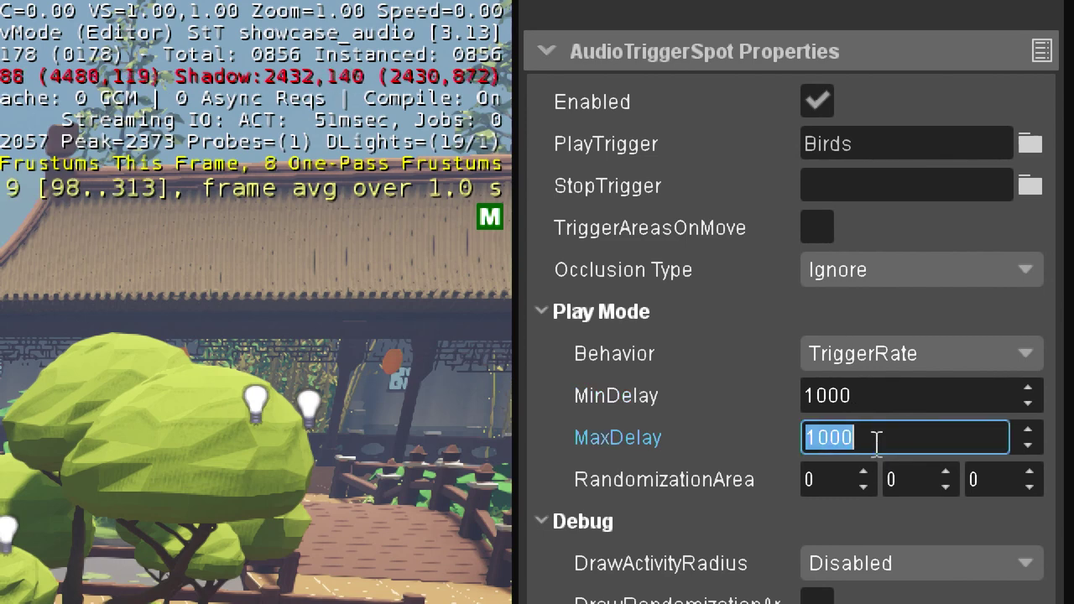
text(10000)
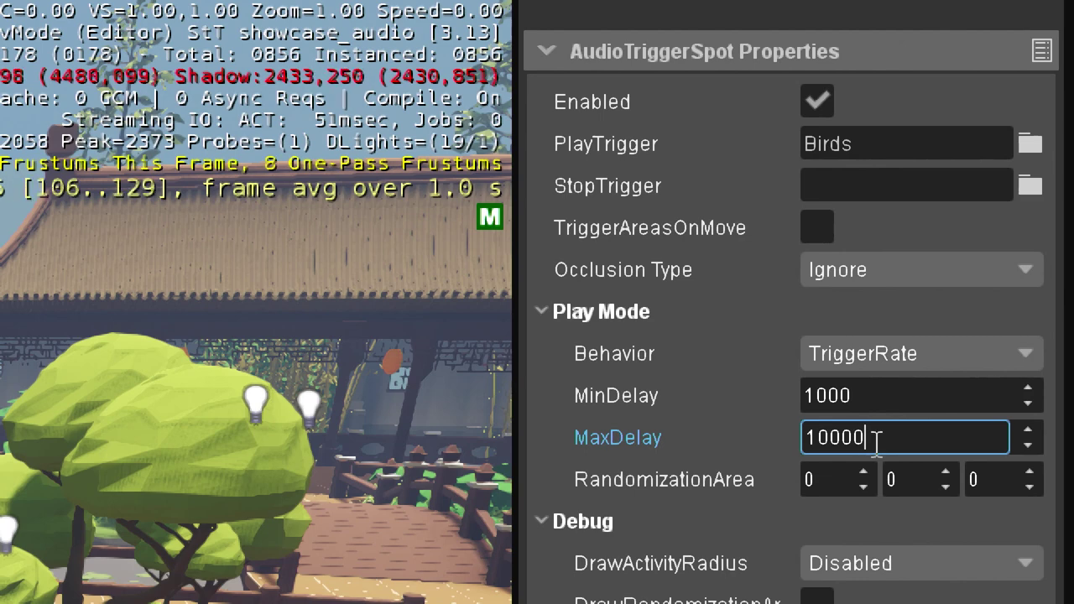
key(Return)
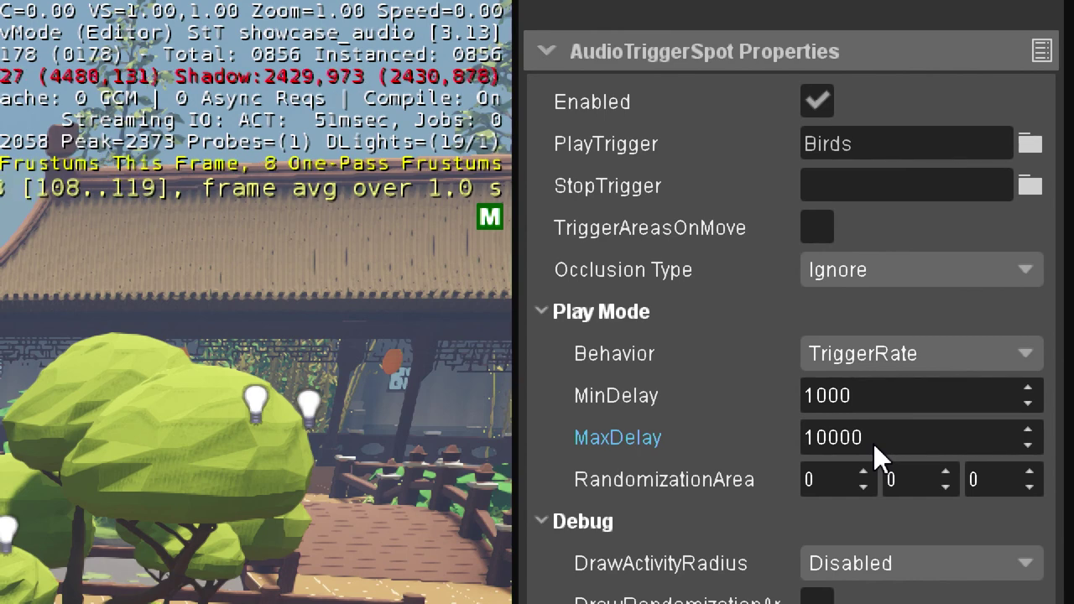
click(810, 98)
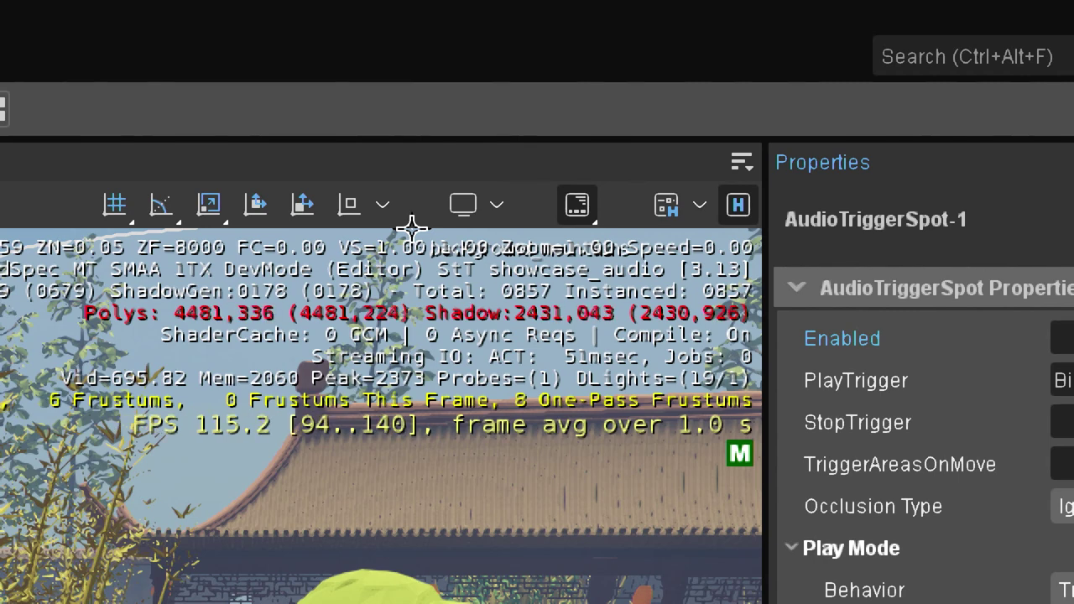
- Turn on snapping to geometry, then delete an accidentally placed second trigger spot
click(345, 204)
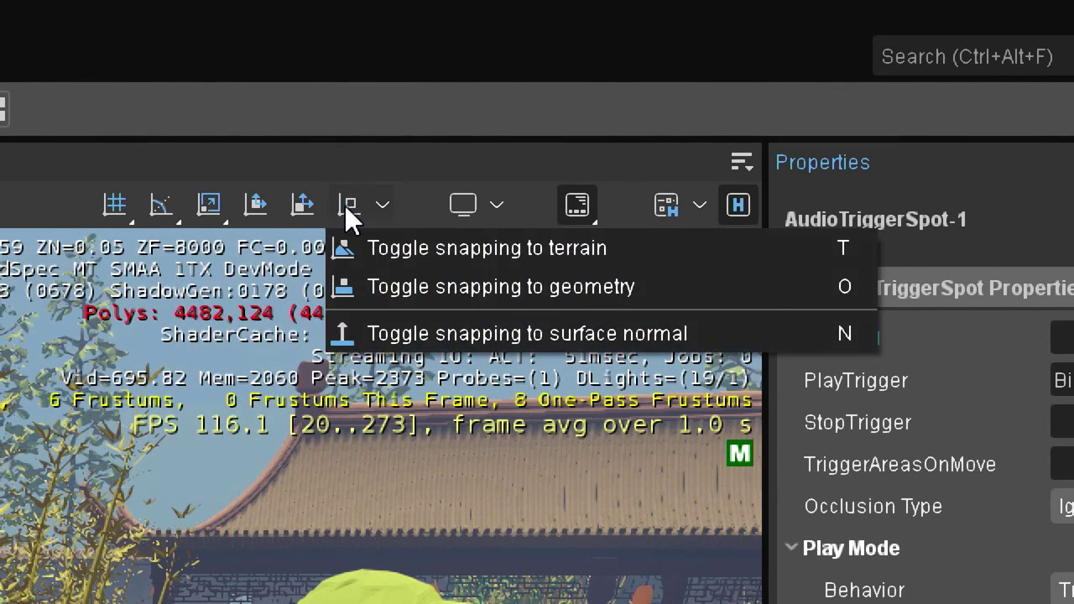
click(465, 288)
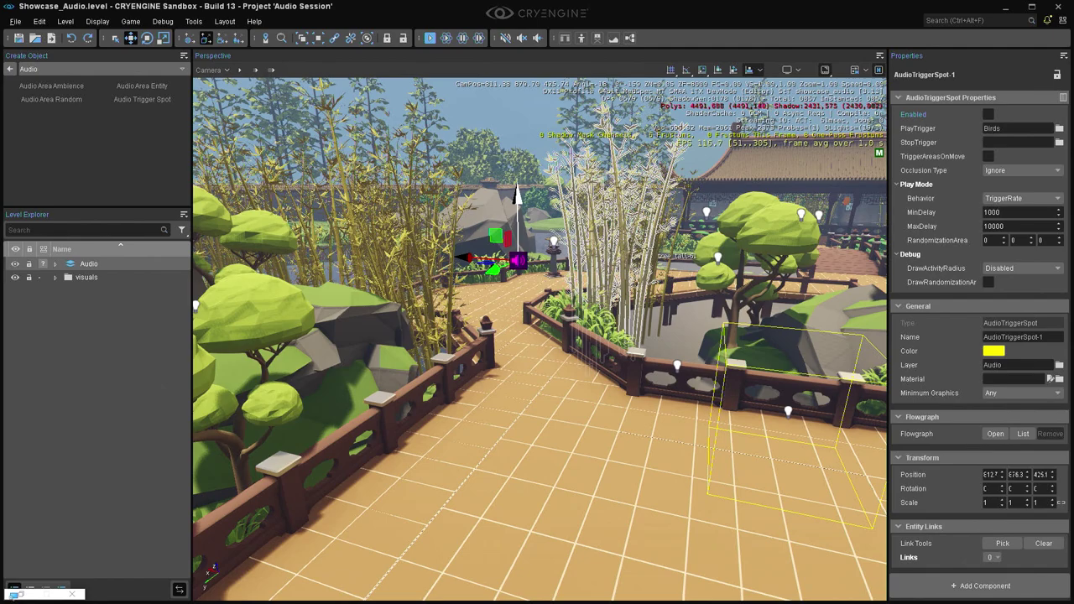
key(w)
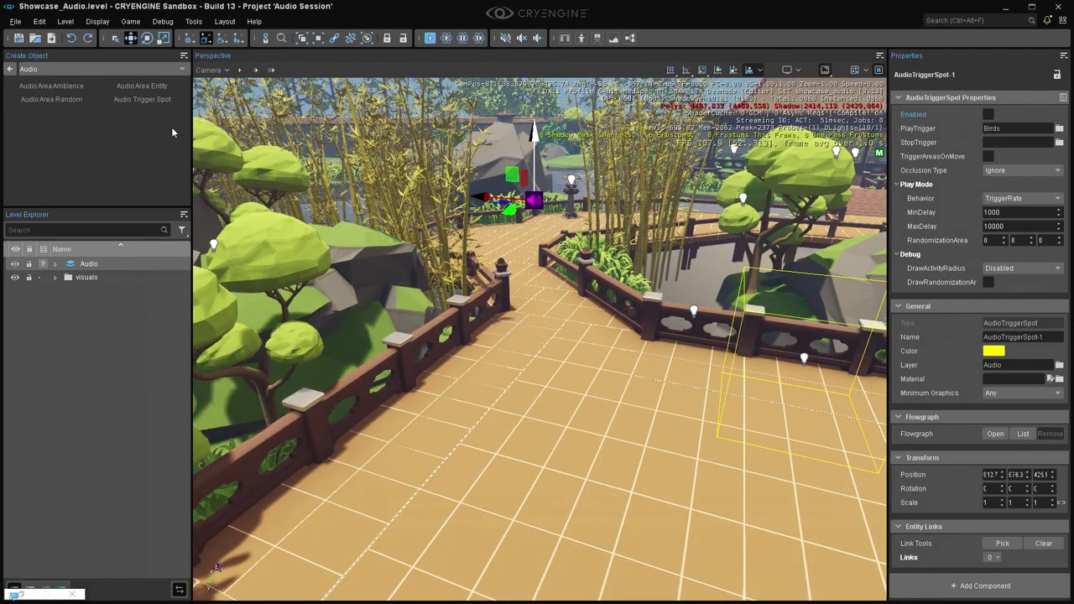
drag(142, 99, 371, 485)
key(Delete)
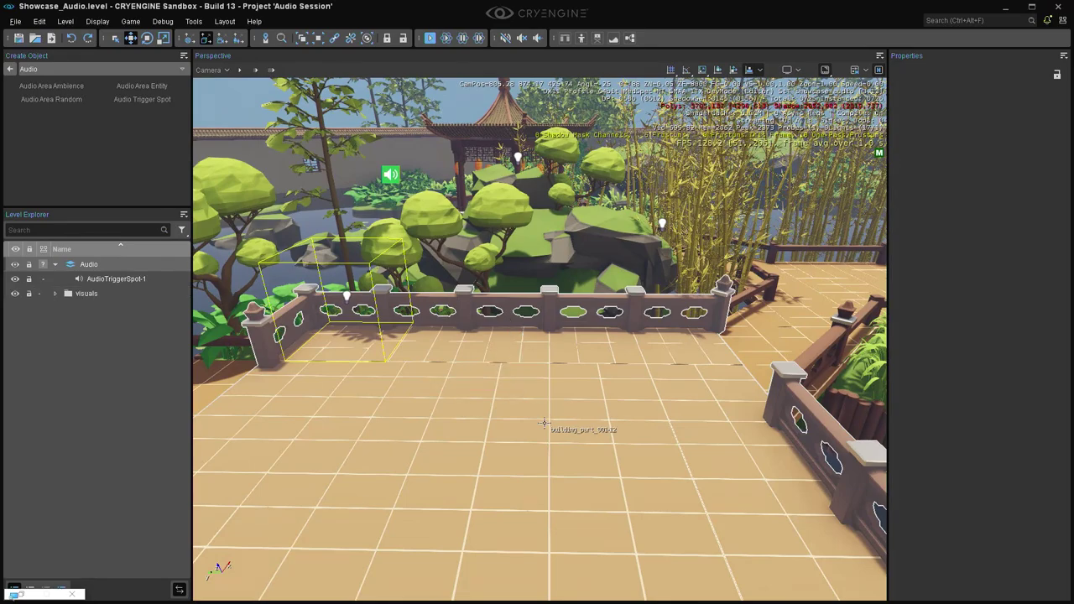
- Frame AudioTriggerSpot-1, clear the selection, and bring up the Console
double_click(184, 279)
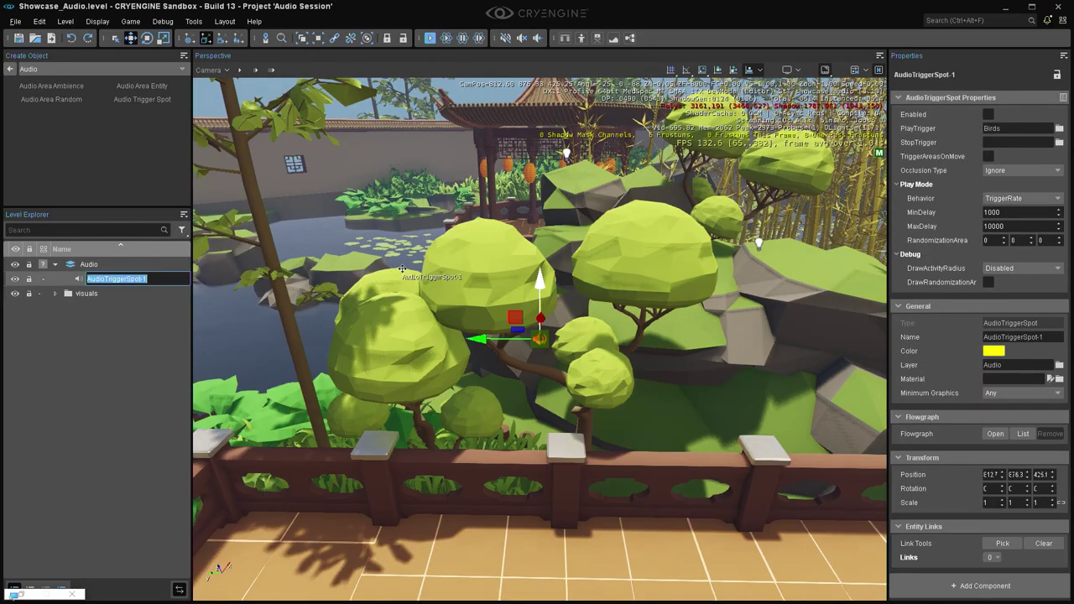
key(s)
key(w)
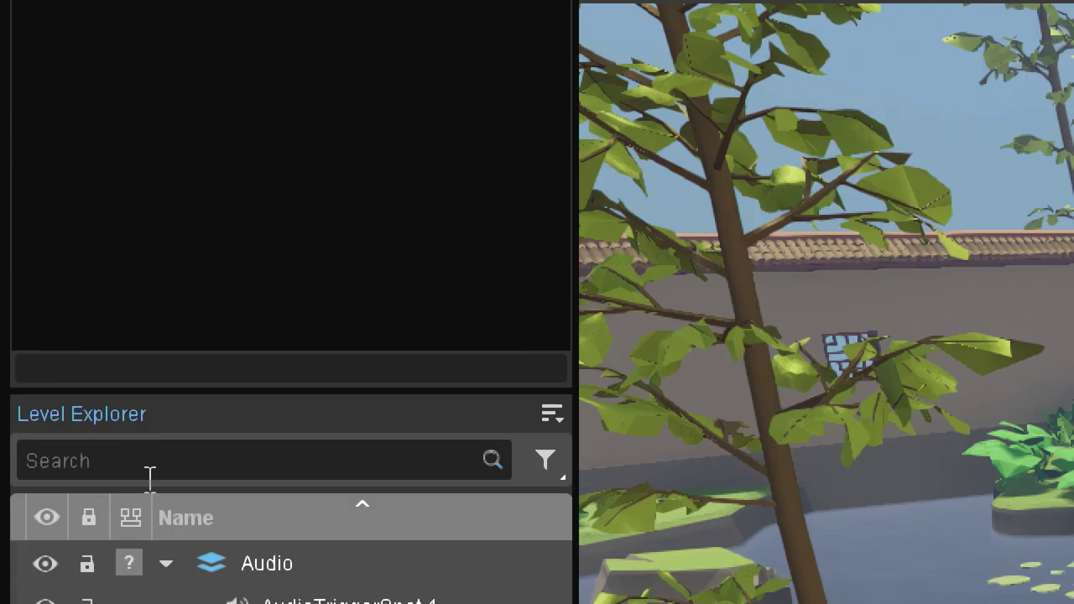
click(177, 359)
text(s_)
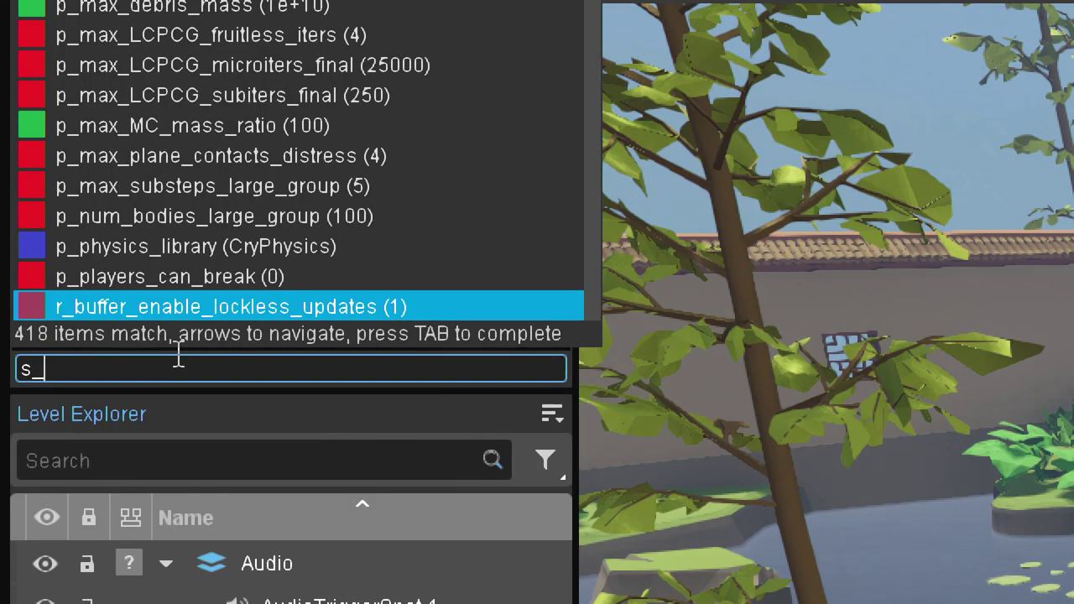
text(DrawDebug )
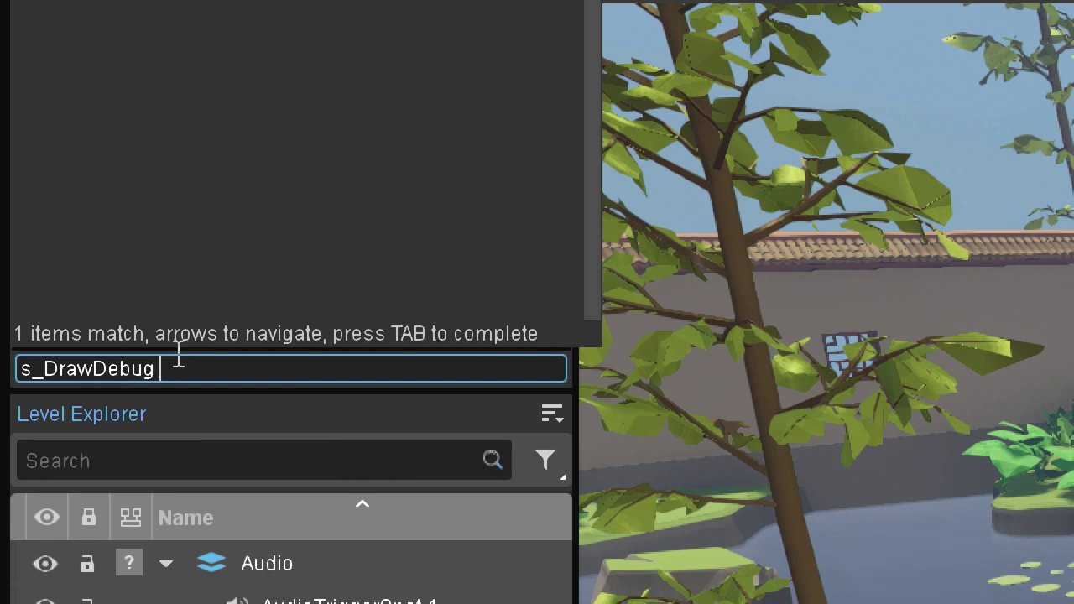
text(?)
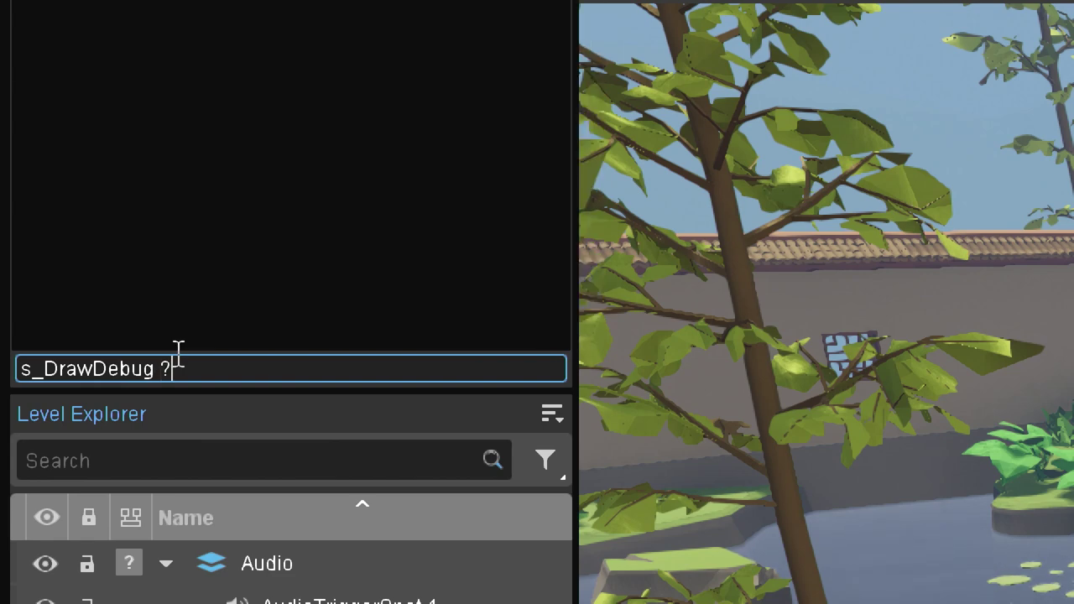
key(Return)
scroll(205, 377, up, 3)
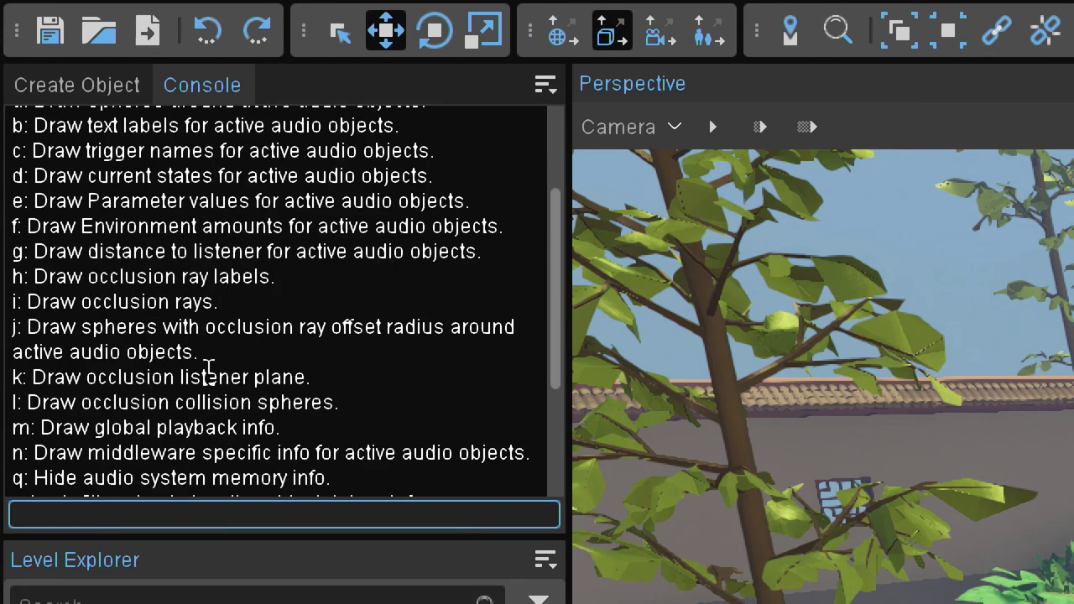
scroll(207, 358, up, 2)
scroll(231, 357, down, 2)
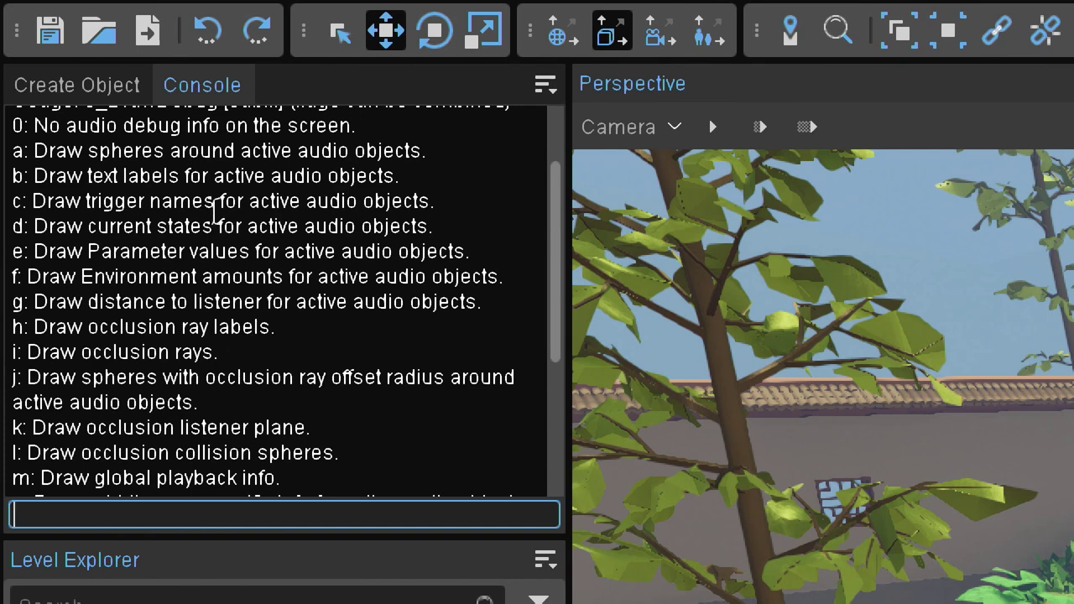
mouse_move(410, 151)
mouse_down()
mouse_move(10, 126)
mouse_move(11, 153)
mouse_up()
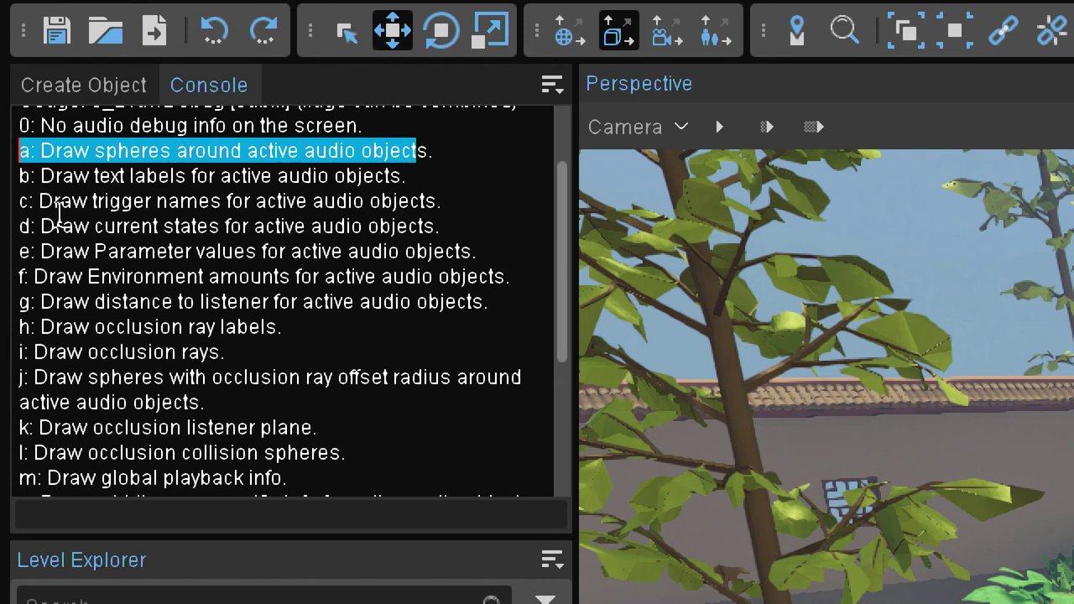
double_click(95, 174)
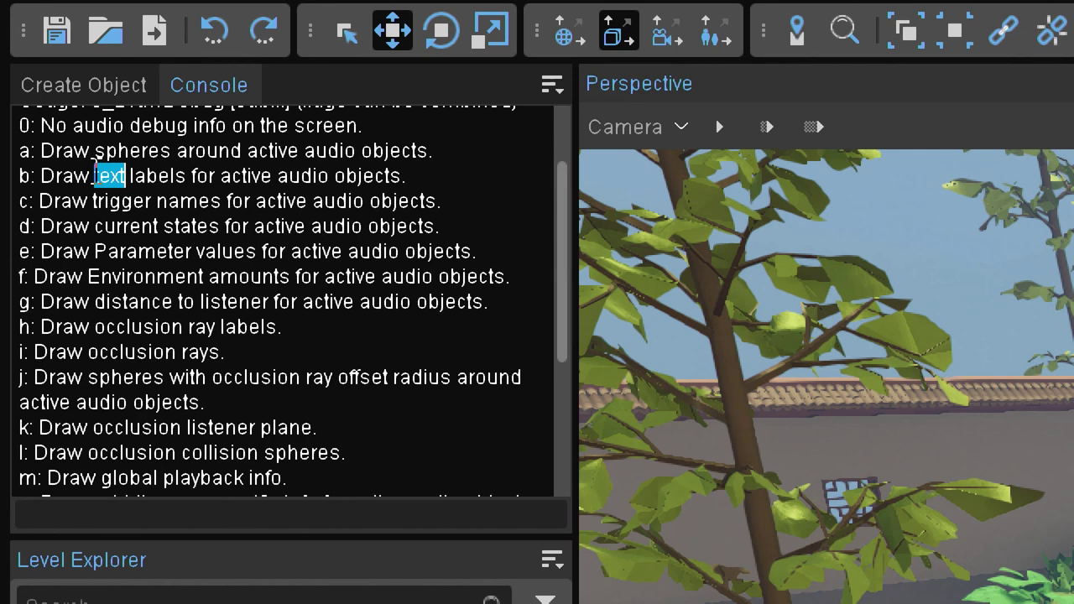
double_click(103, 206)
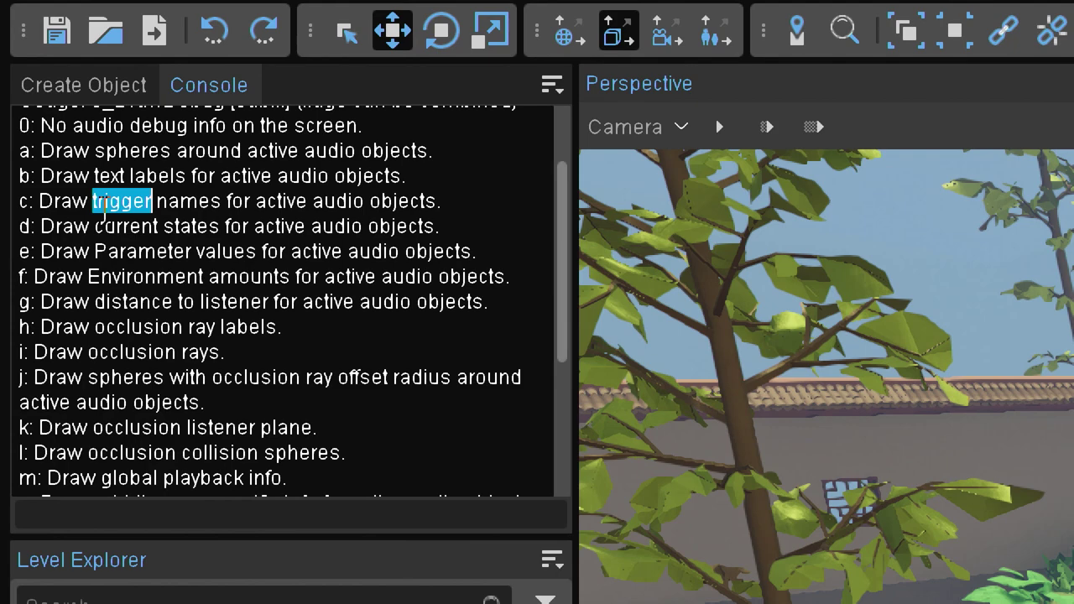
scroll(160, 277, down, 2)
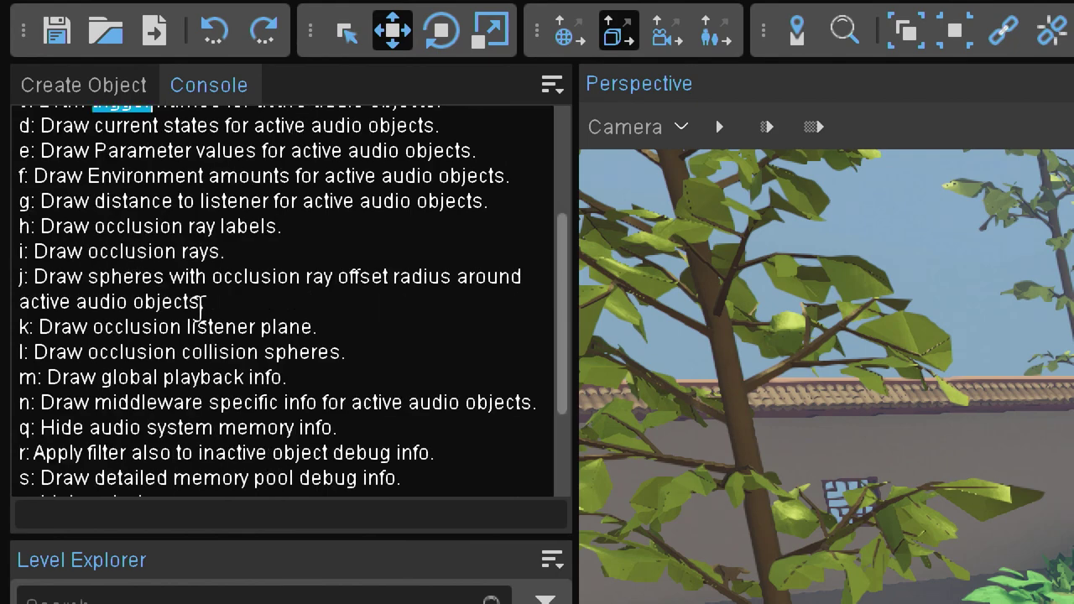
- Run 's_DrawDebug acg' in the Console to show audio debug spheres, triggers and distances
click(68, 509)
text(s)
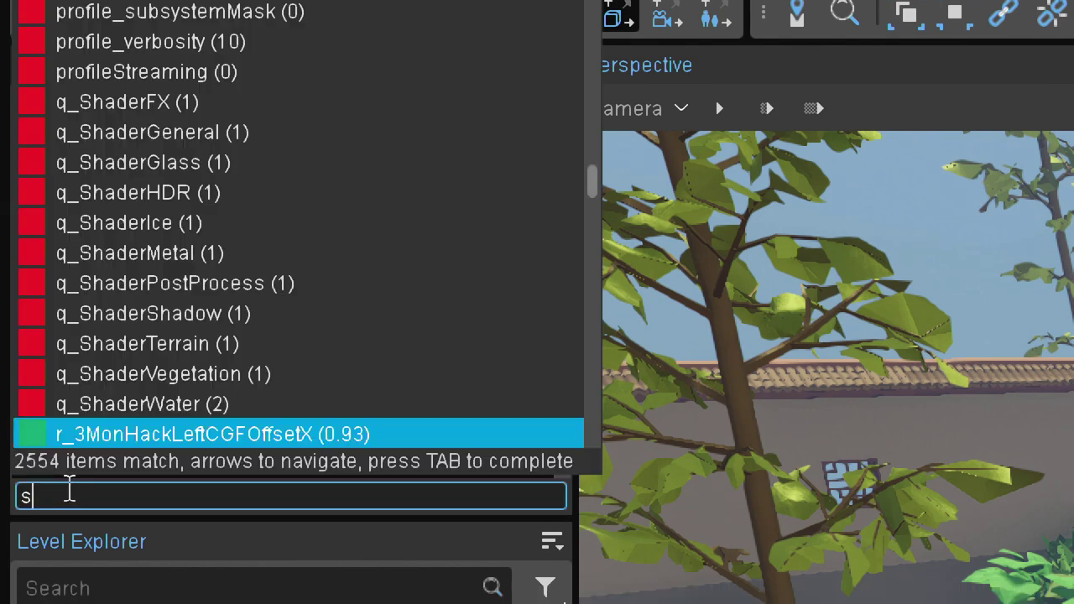
text(_Draw)
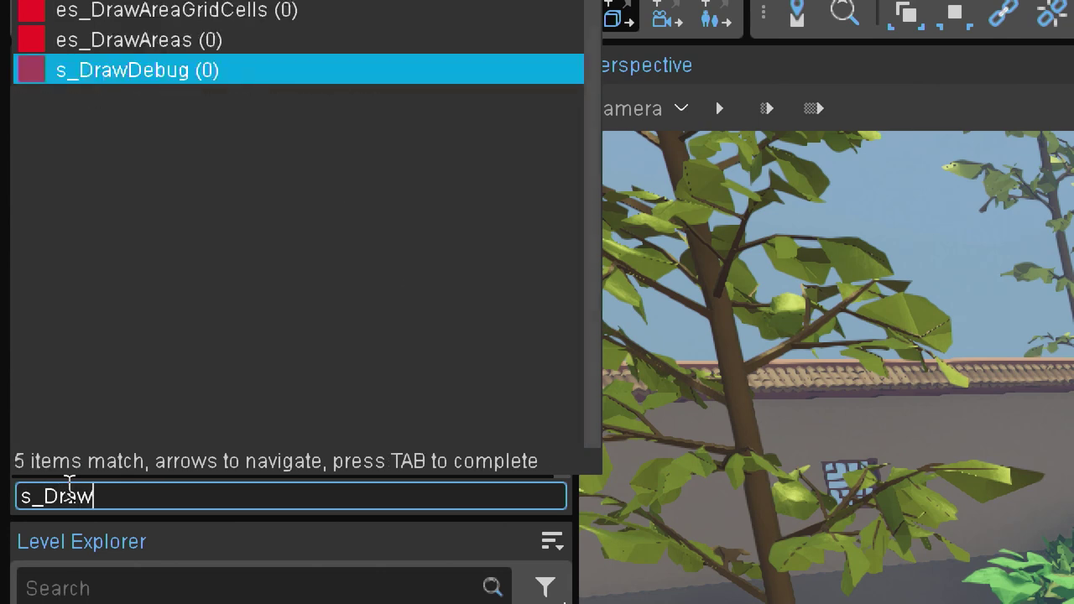
text(Debug )
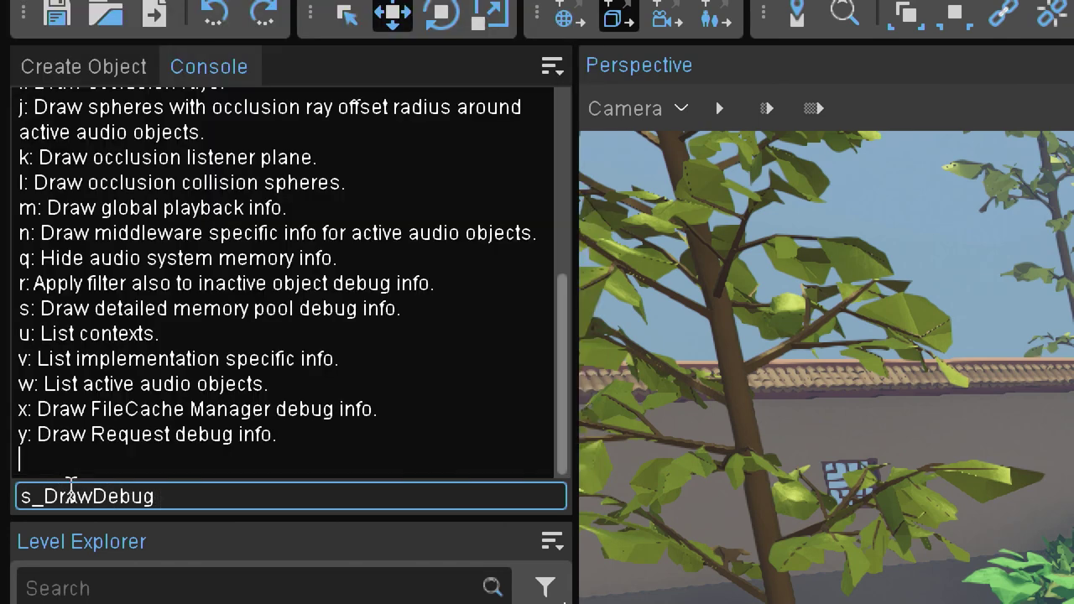
text(acg)
key(Return)
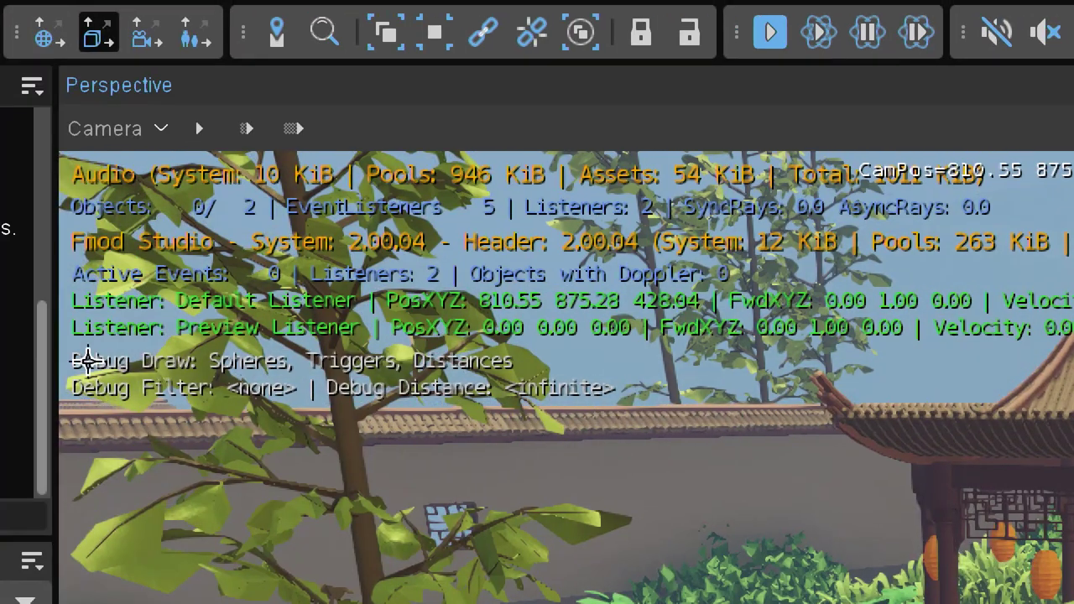
- Select AudioTriggerSpot-1 and tick Enabled to show its Birds debug sphere
right_drag(177, 218, 127, 237)
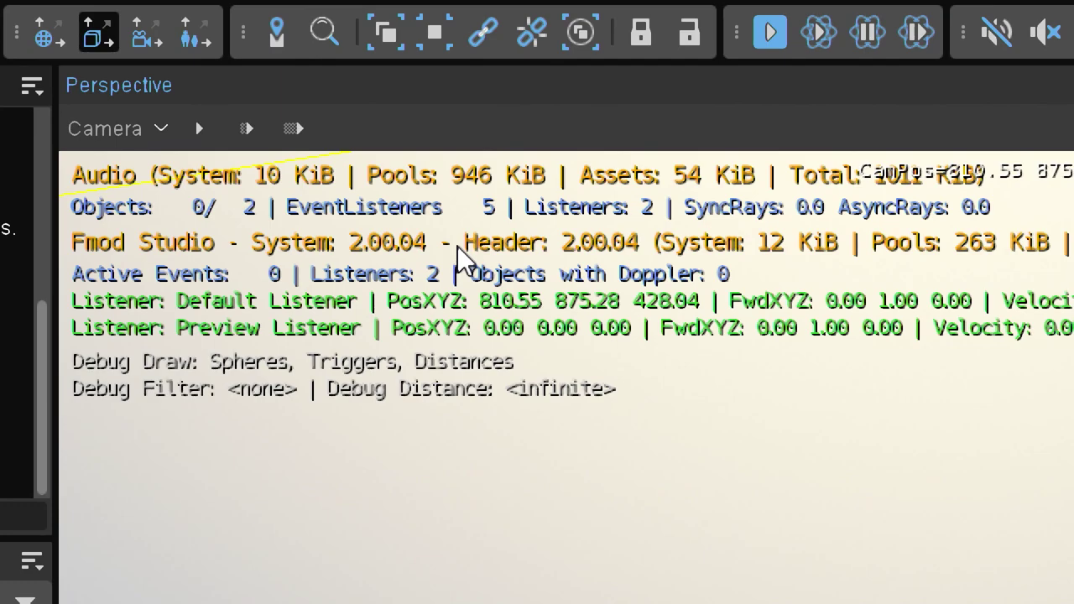
right_drag(719, 354, 208, 327)
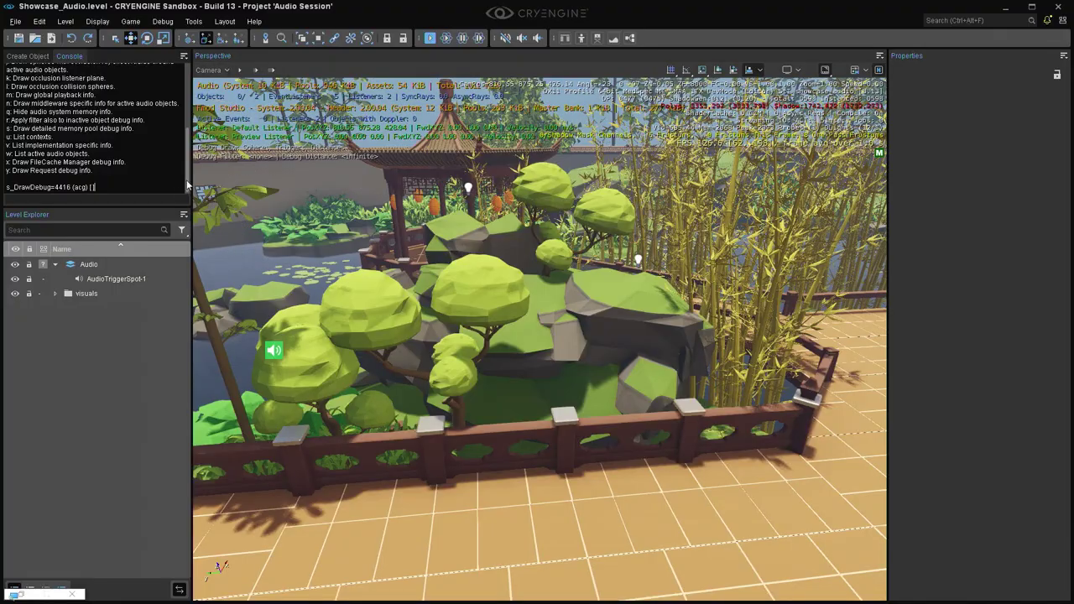
double_click(117, 279)
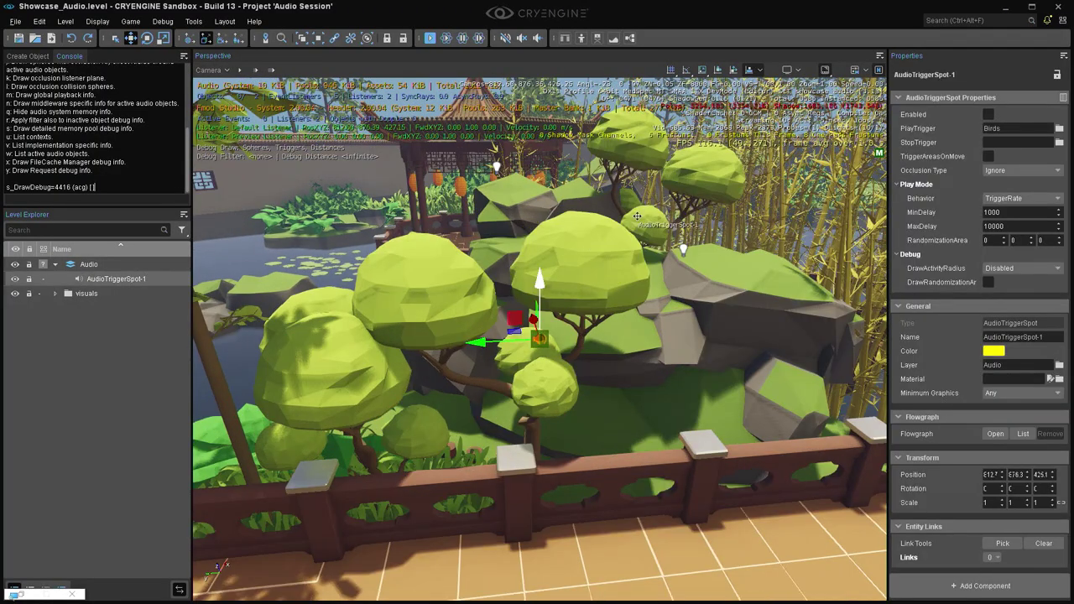
click(990, 114)
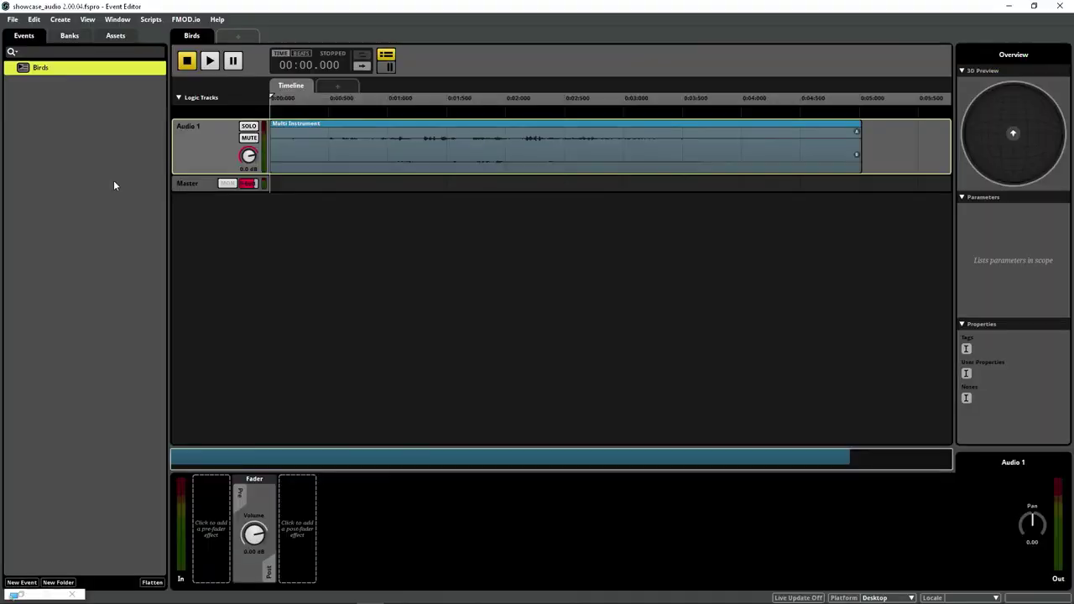
- From the Audio Bin's Particle folder, drag fire_01 through fire_05 onto the events list
click(114, 185)
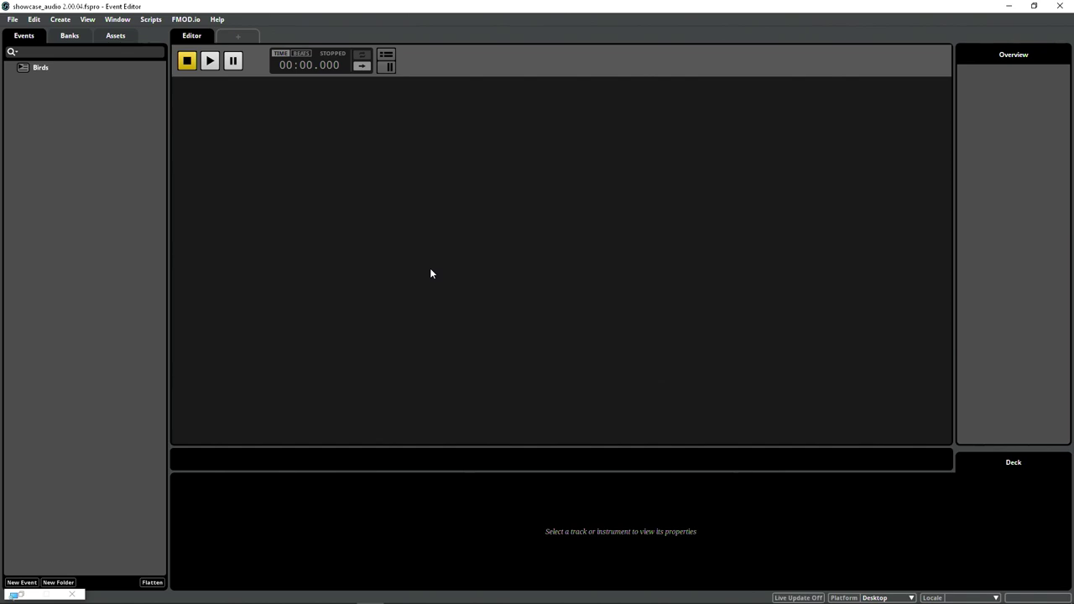
click(118, 20)
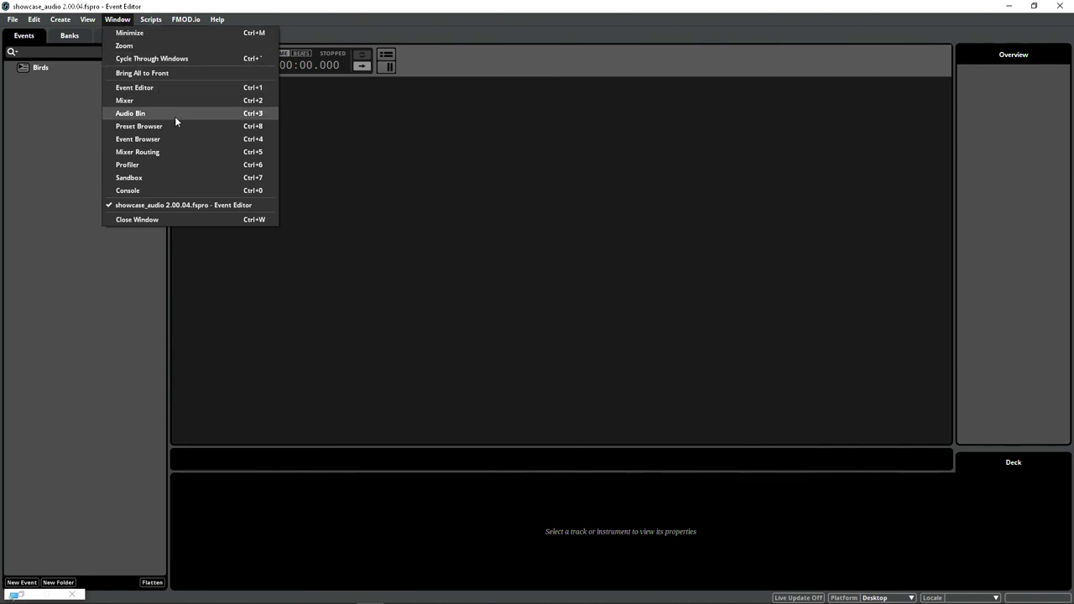
click(174, 116)
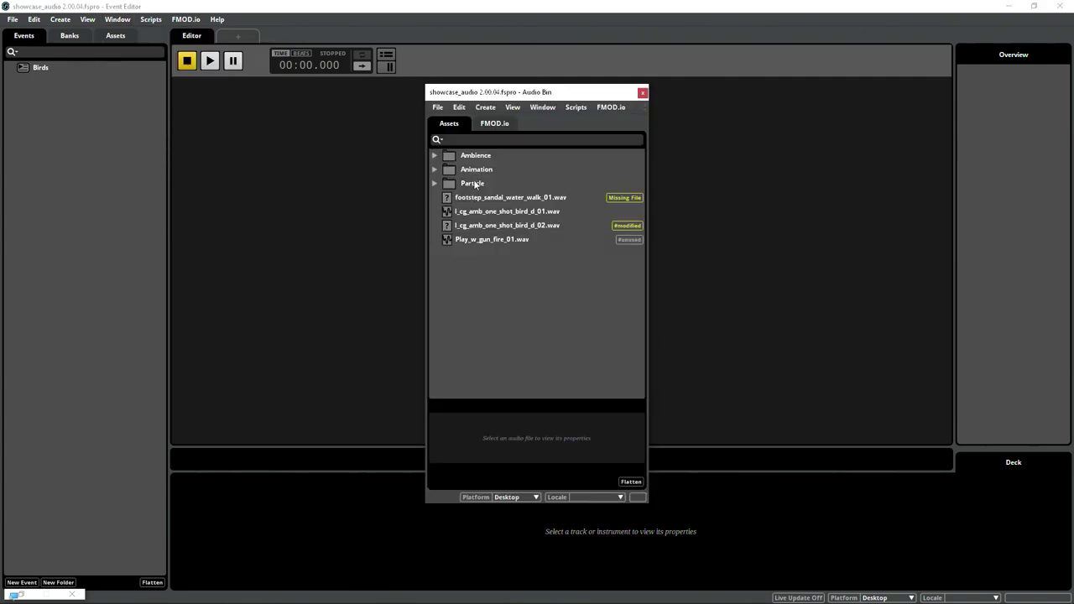
double_click(475, 183)
click(567, 198)
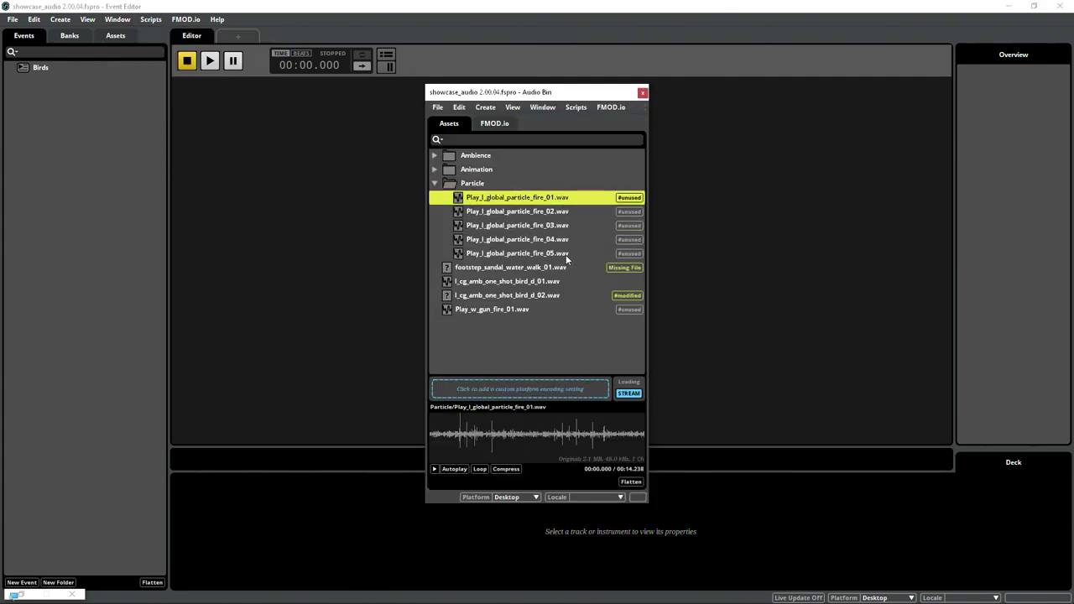
shift+click(565, 254)
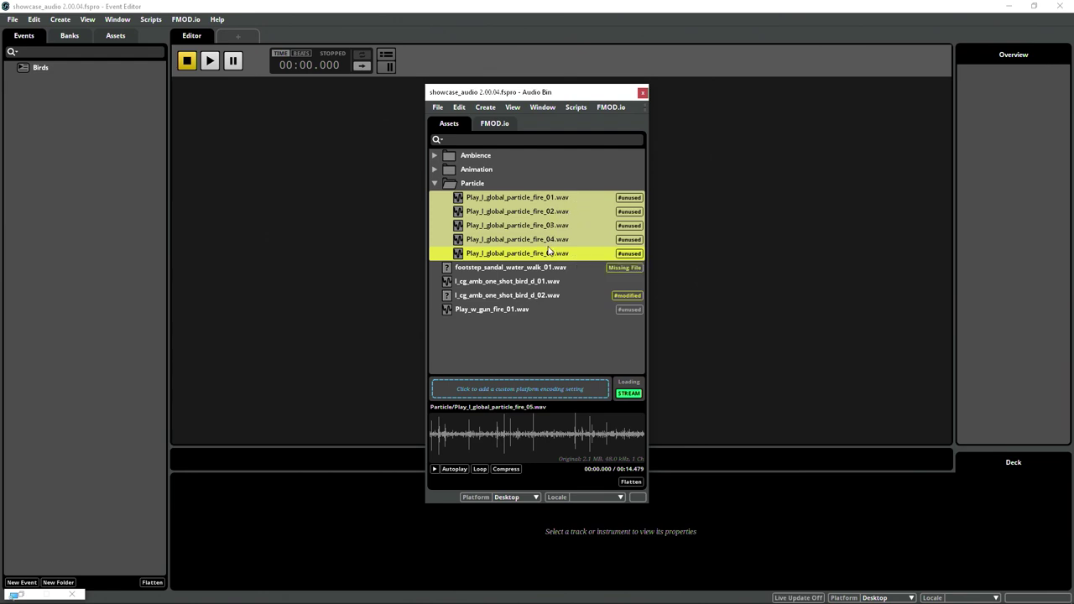
drag(549, 250, 52, 148)
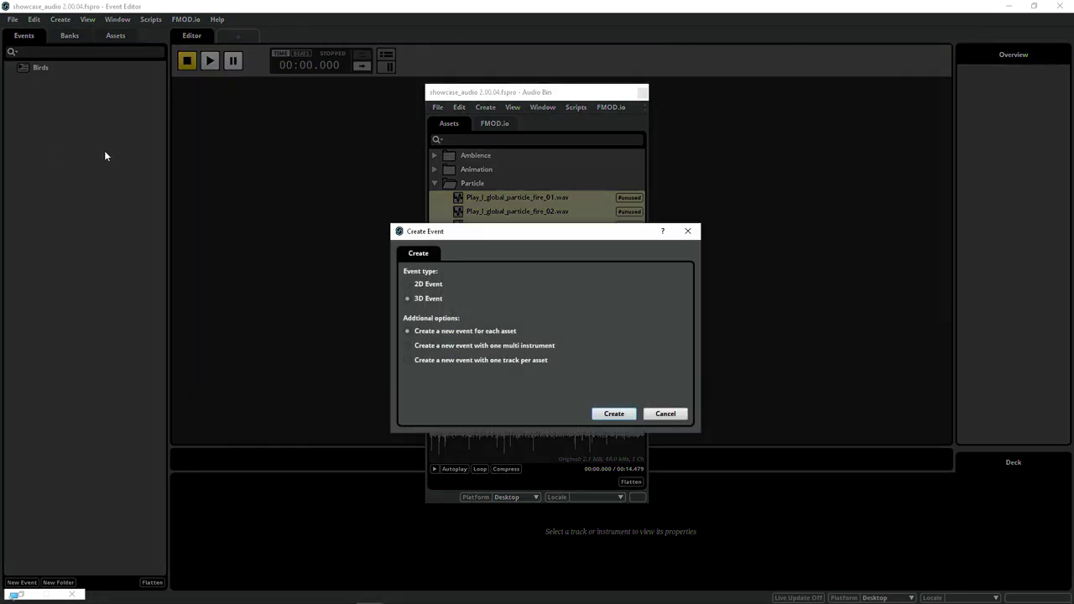
- Create a 3D event holding all five fire recordings in one multi instrument
drag(477, 236, 142, 98)
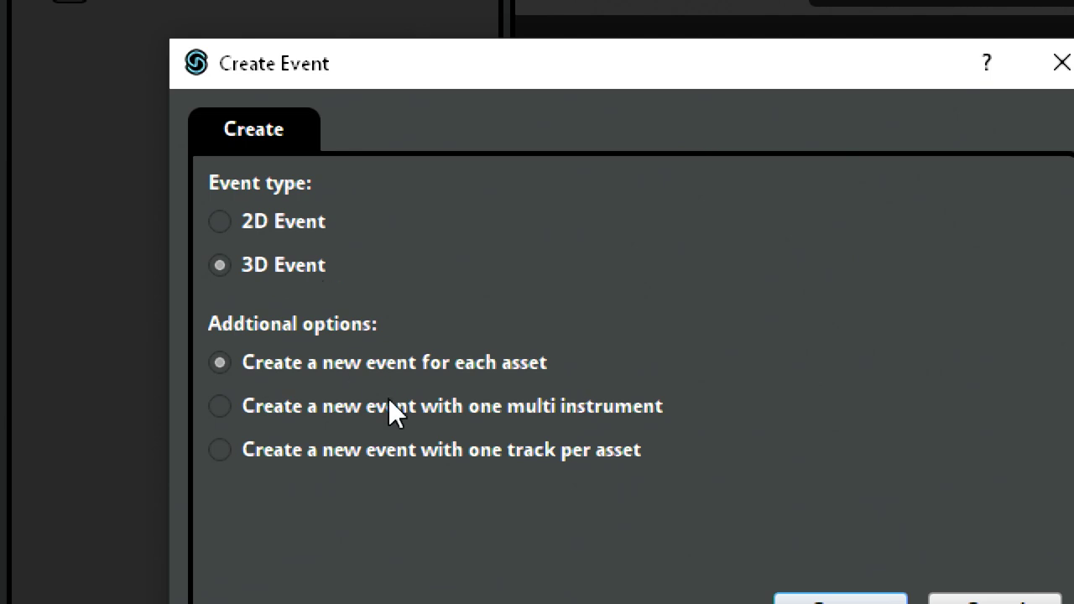
click(268, 408)
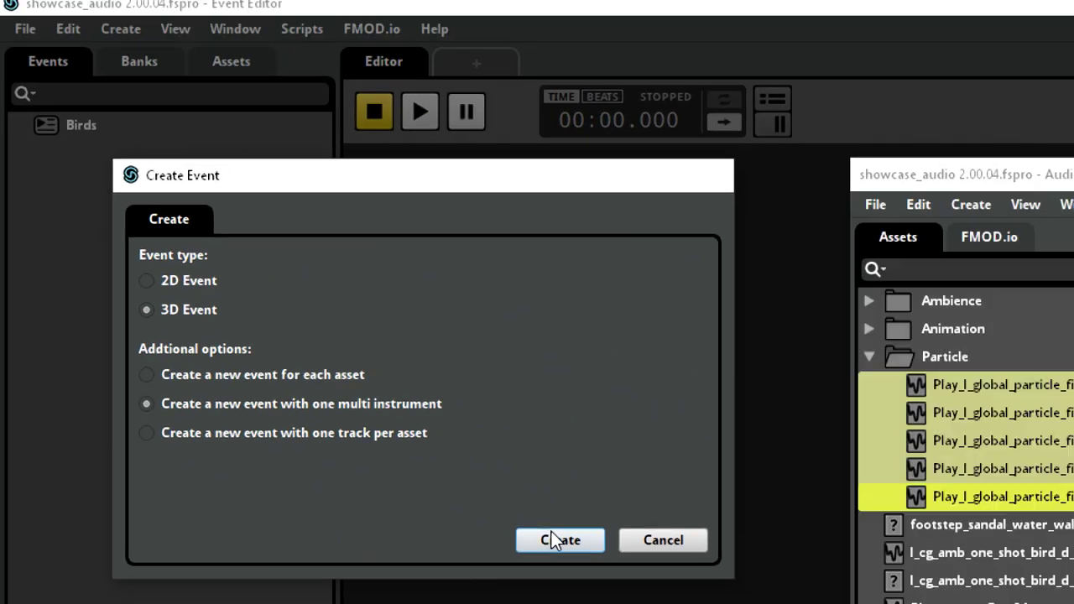
click(840, 600)
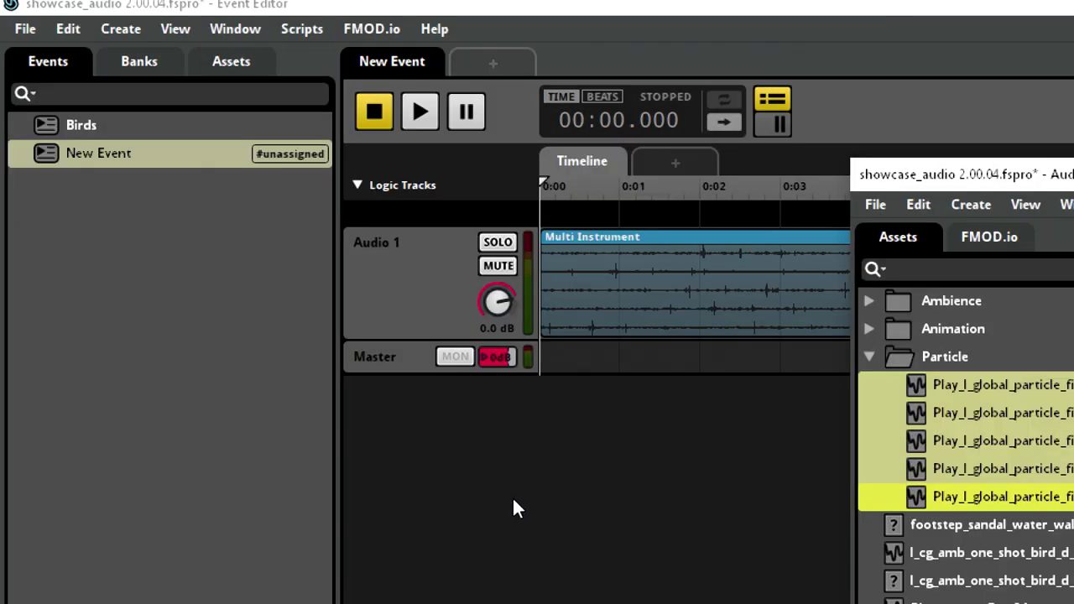
- Rename the new event to Fire_Particle
double_click(158, 156)
text(Fire)
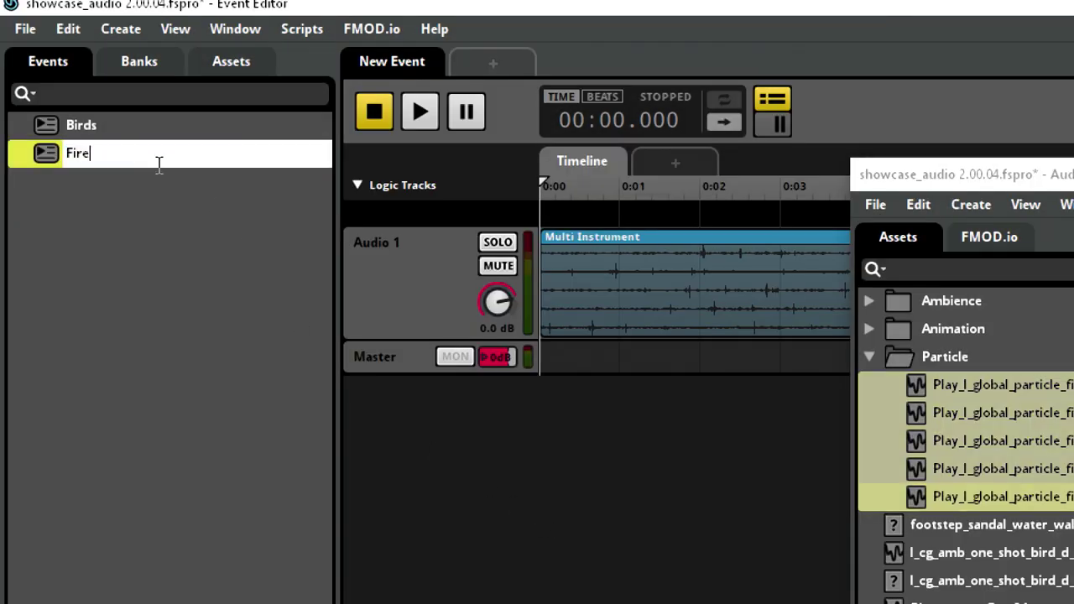
text(_Particle)
key(Return)
- Close the Audio Bin window and preview the Fire_Particle event
drag(919, 182, 497, 165)
click(864, 159)
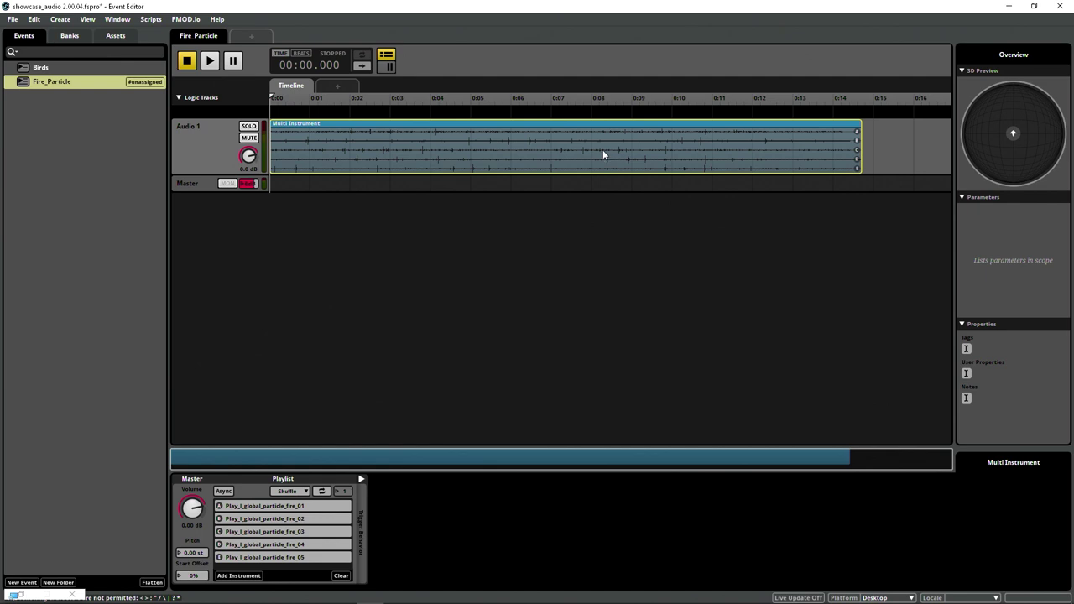
key(space)
- Add a loop region over the multi instrument and place the playhead near its end
right_click(412, 154)
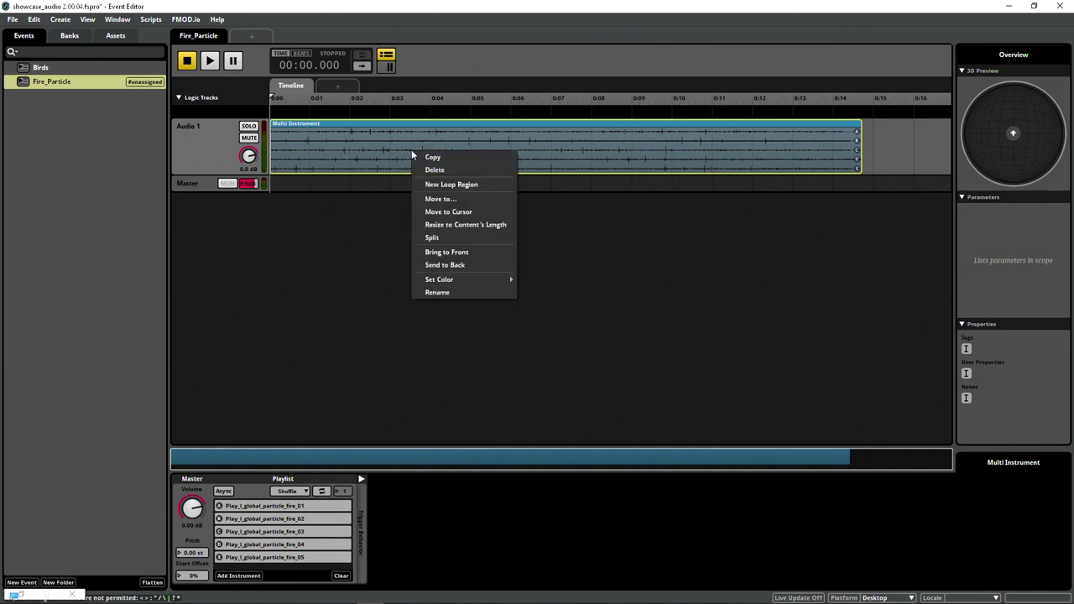
click(477, 186)
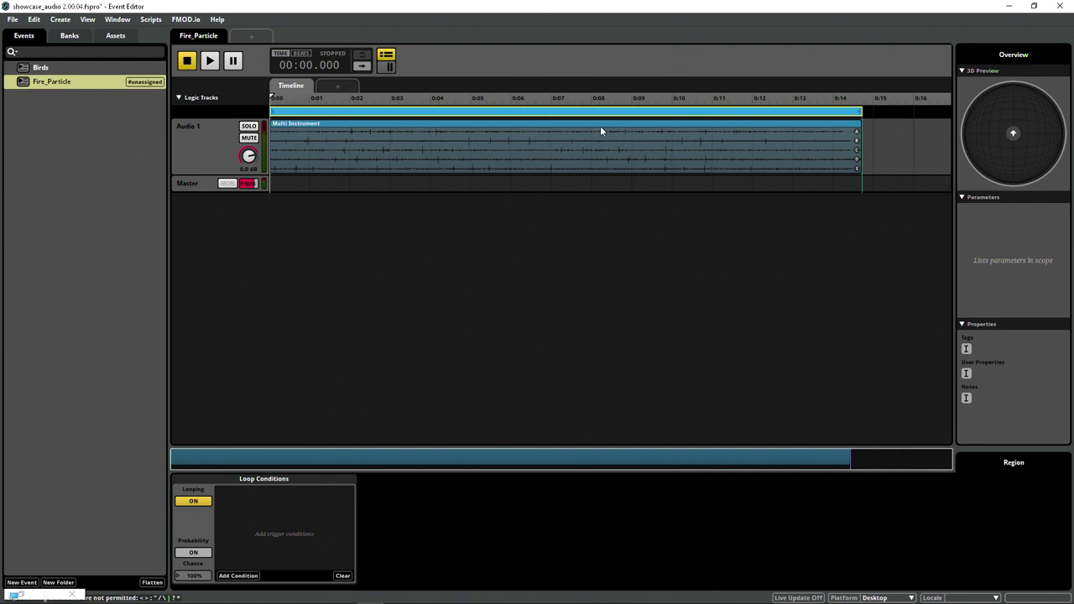
click(862, 130)
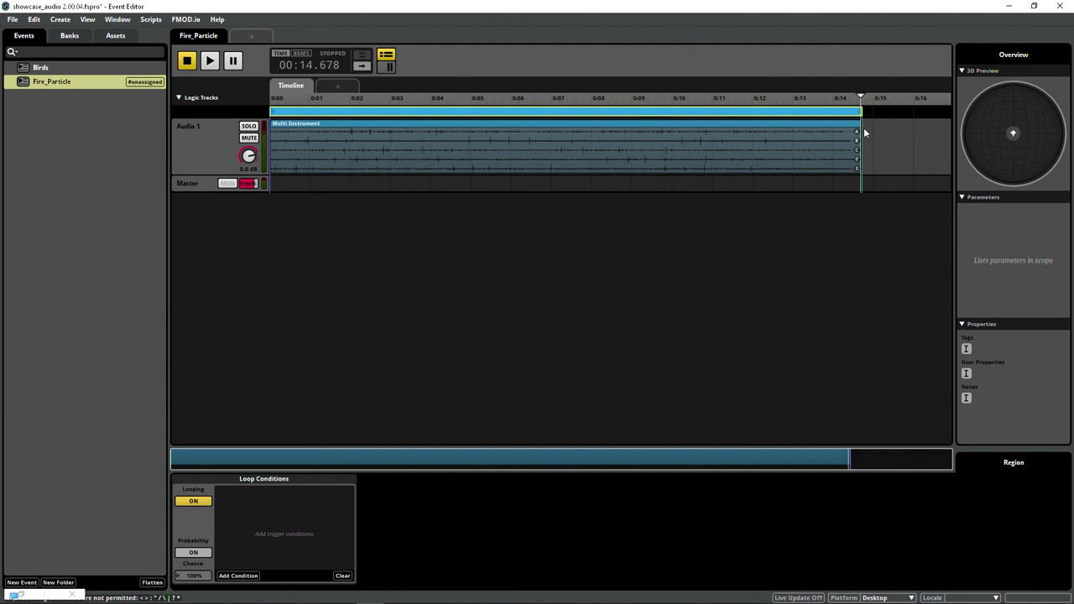
ctrl+scroll(887, 149, up, 5)
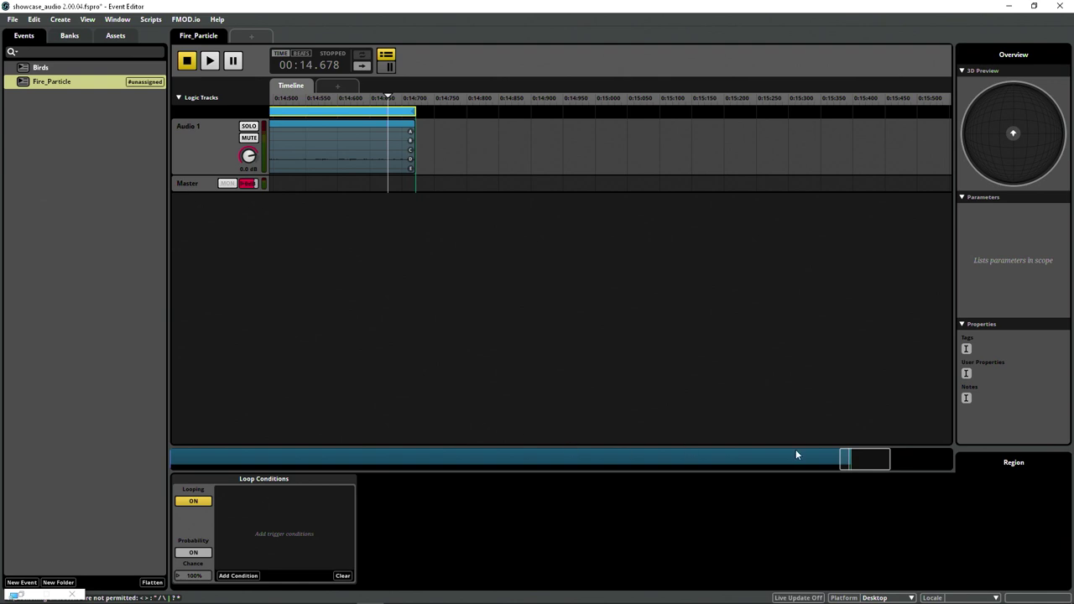
drag(861, 461, 830, 461)
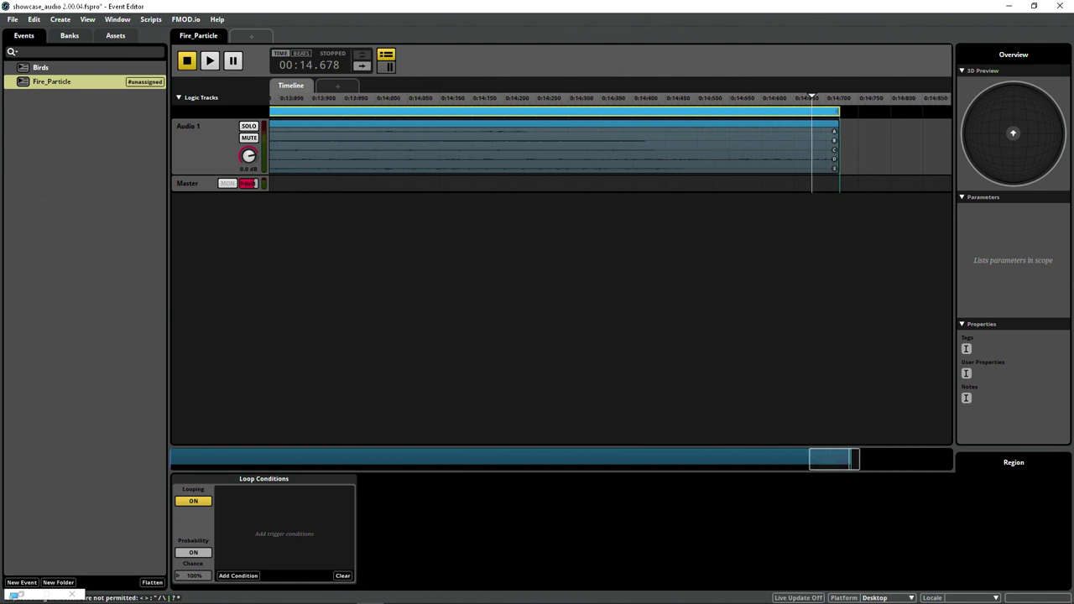
click(679, 97)
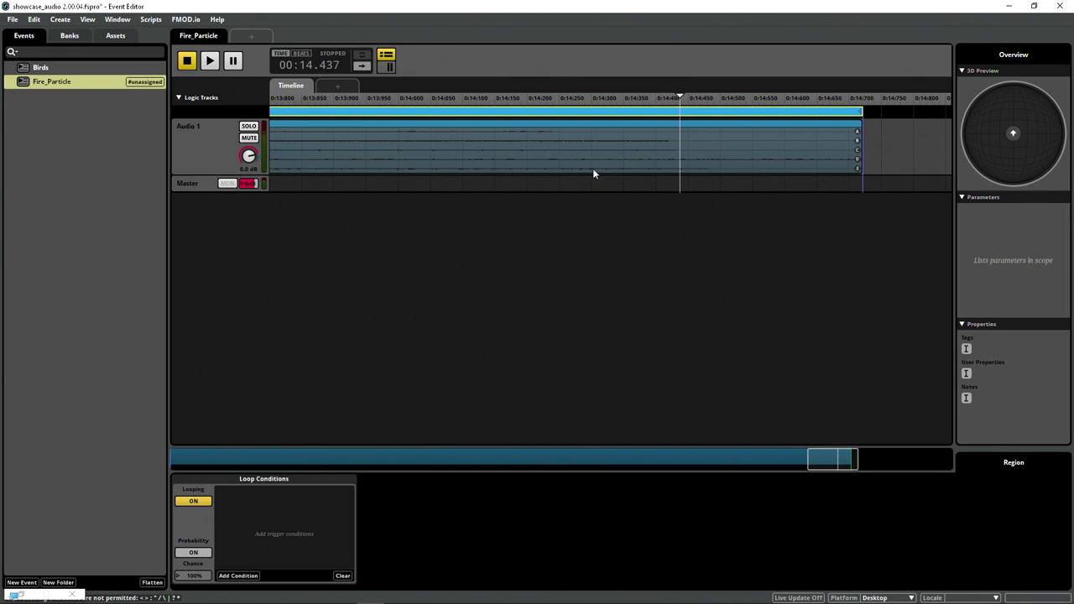
- Return the playhead to 0:00 and select the Multi Instrument to show its playlist
ctrl+scroll(398, 164, down, 5)
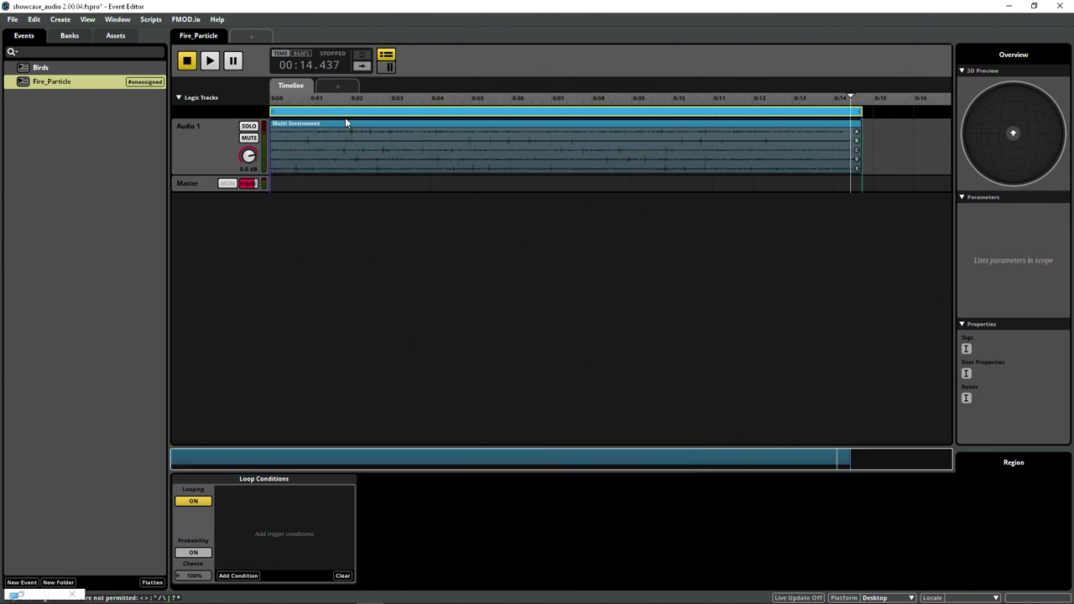
drag(309, 97, 277, 98)
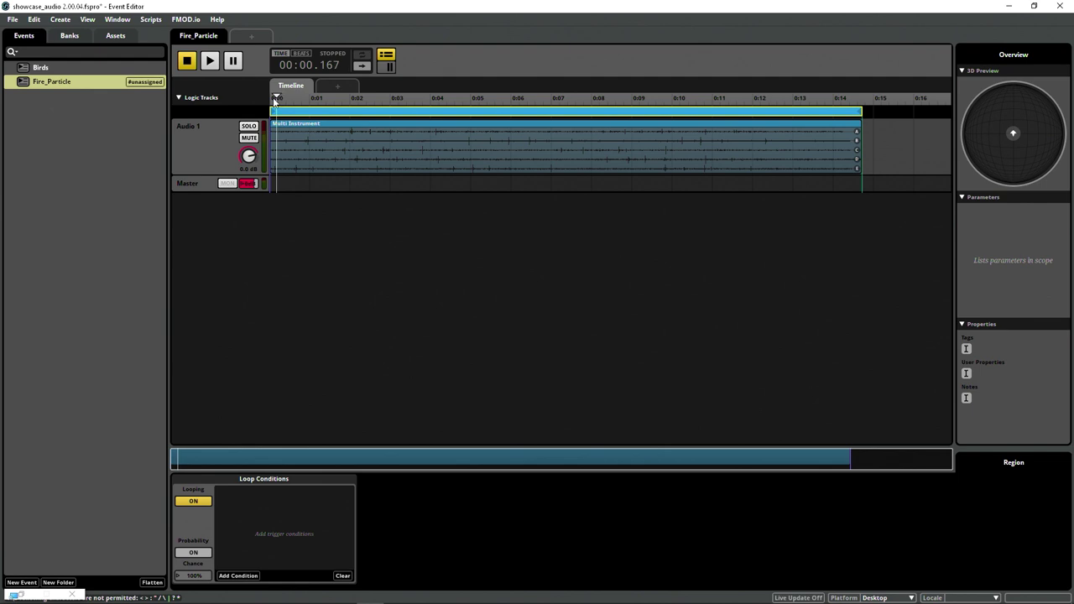
click(404, 151)
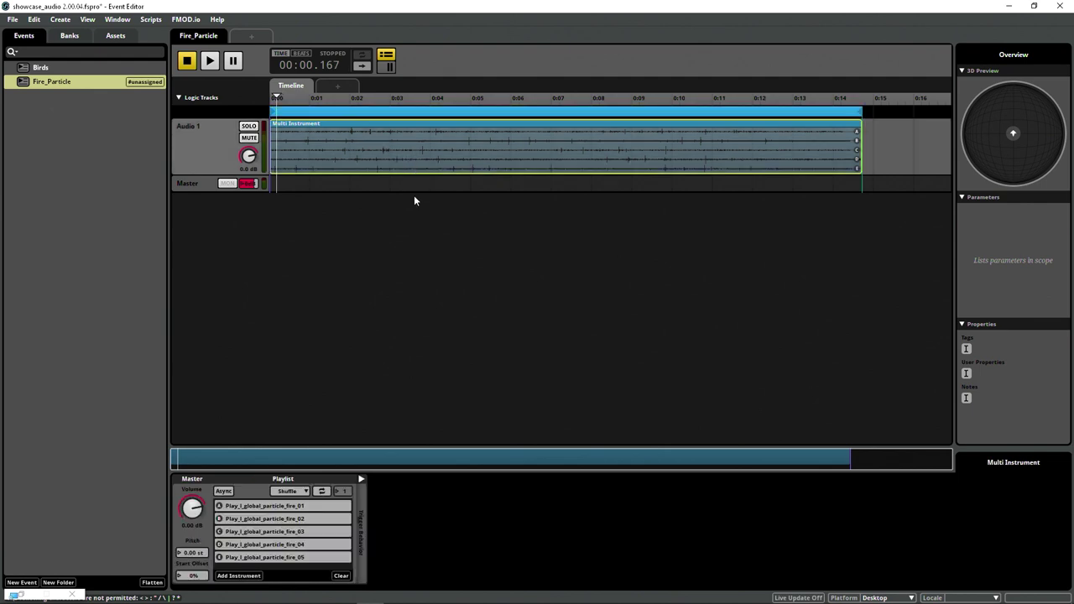
- Turn on Async, trim the clip to about 4.6 seconds, and audition it
click(223, 491)
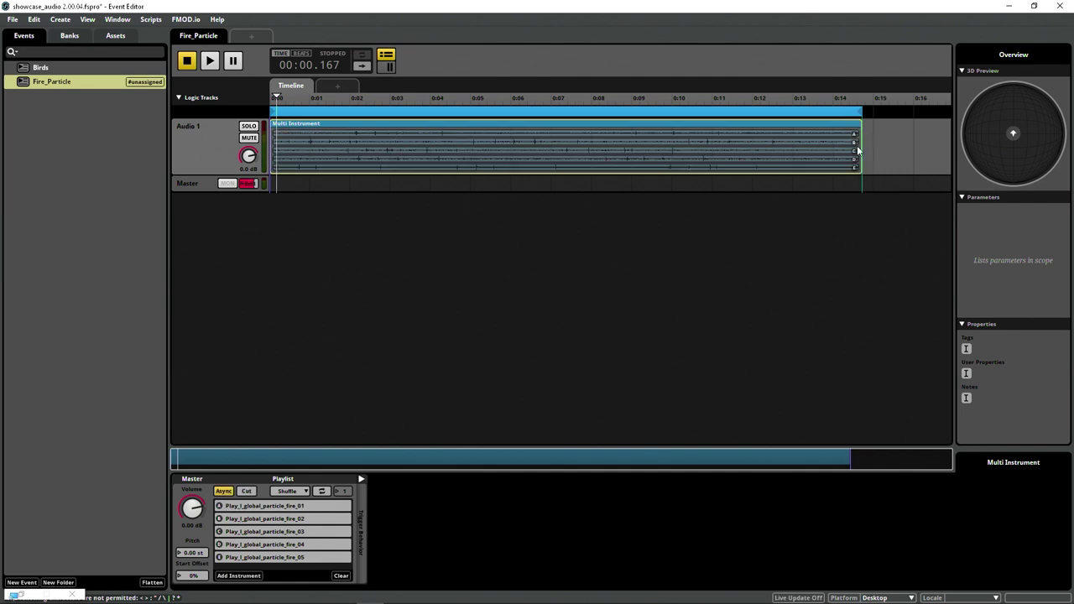
drag(862, 145, 611, 161)
key(space)
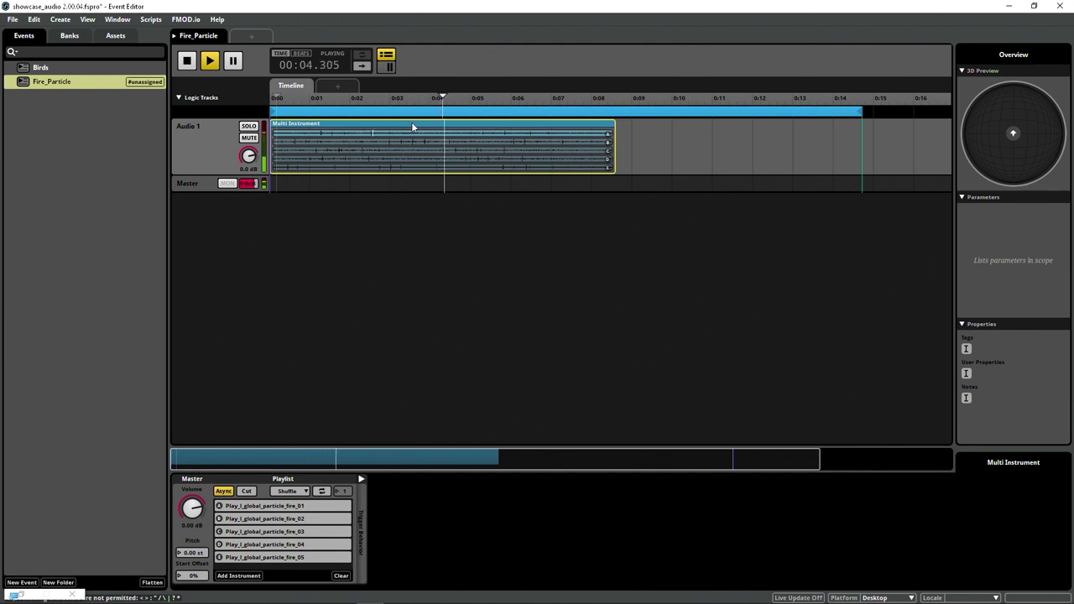
key(space)
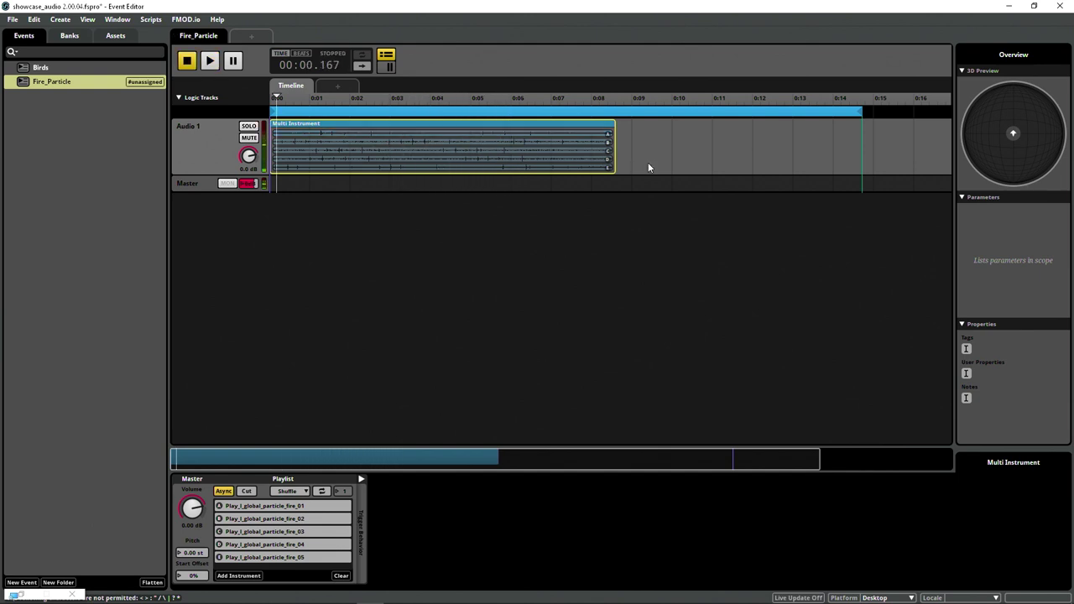
- Restore the clip to about 14 seconds, enable playlist Loop (∞), and play it
drag(611, 157, 861, 159)
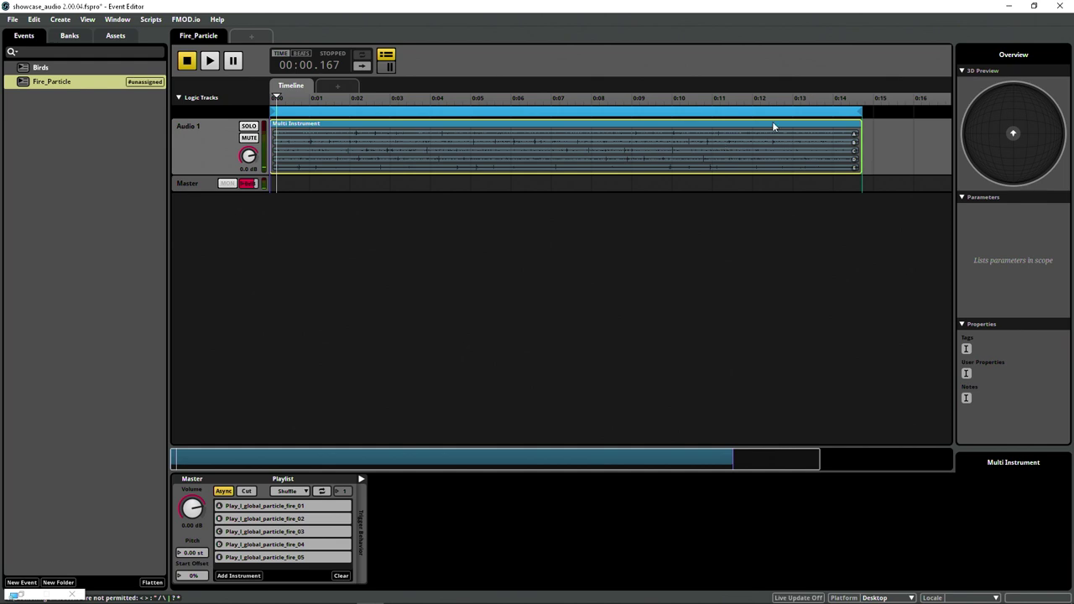
click(822, 97)
key(space)
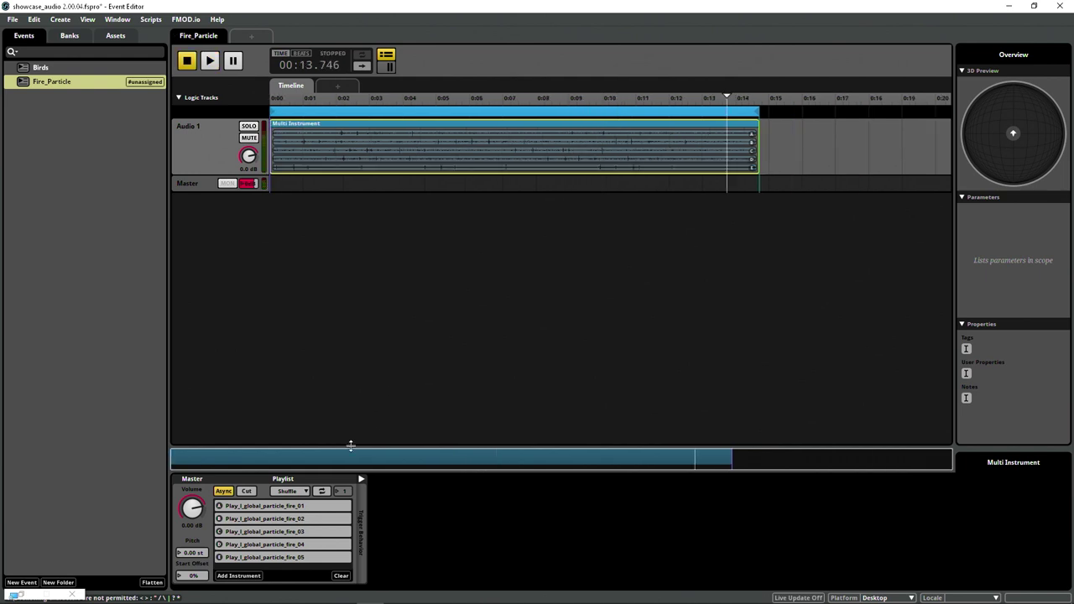
click(321, 491)
key(space)
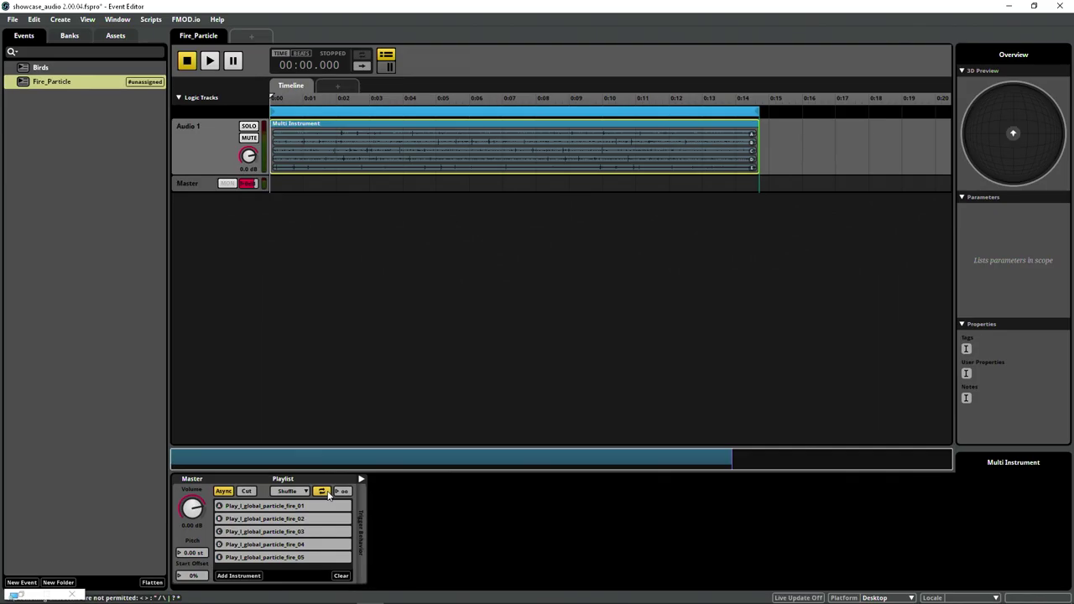
- Create a new bank named Particle in the Banks tab
right_click(55, 86)
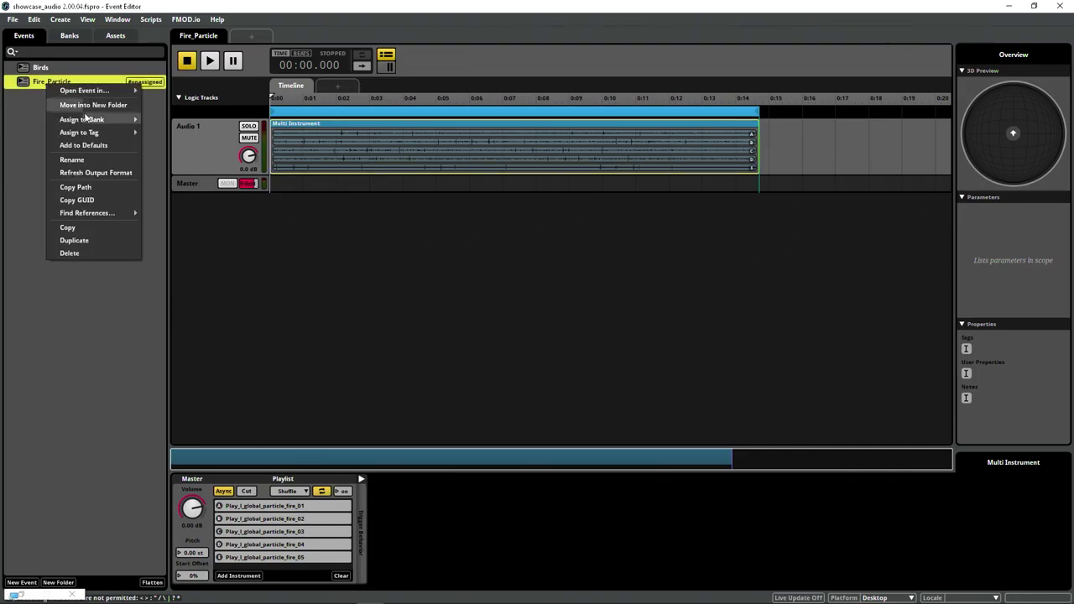
mouse_move(90, 122)
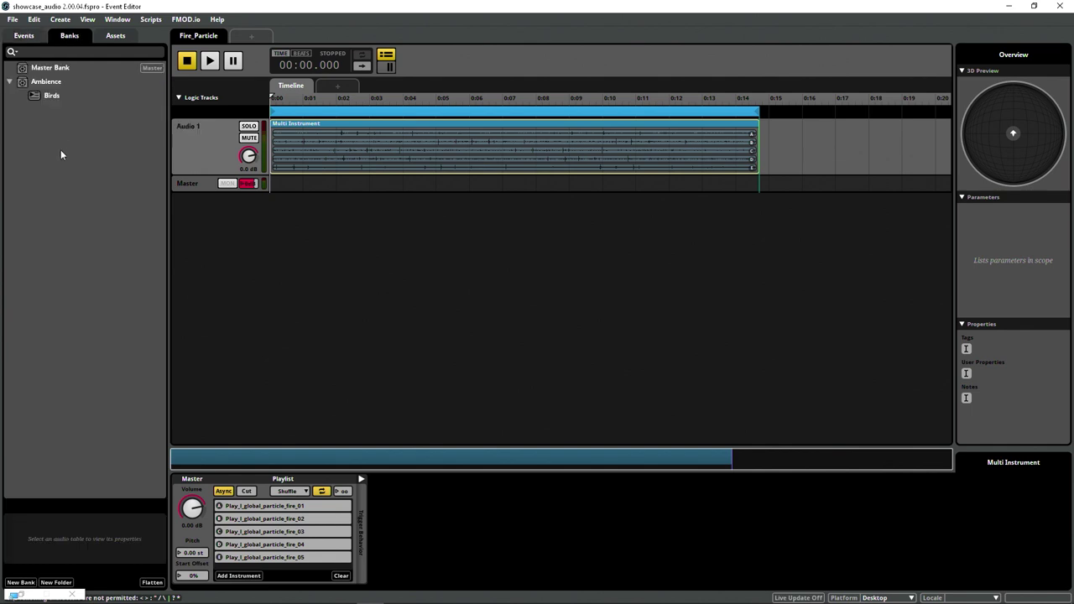
right_click(60, 154)
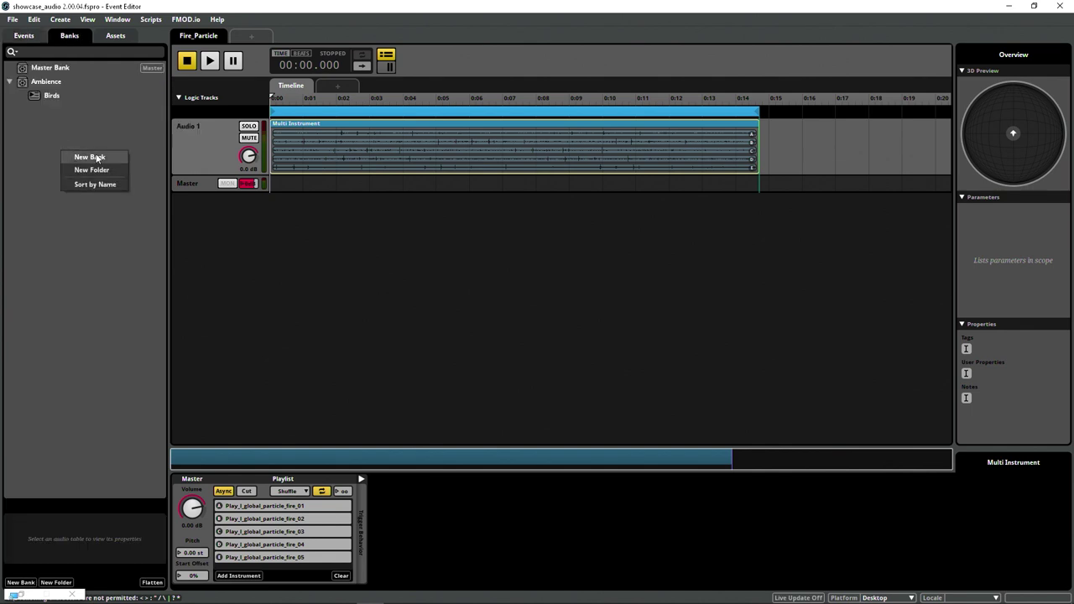
click(84, 155)
text(Particle)
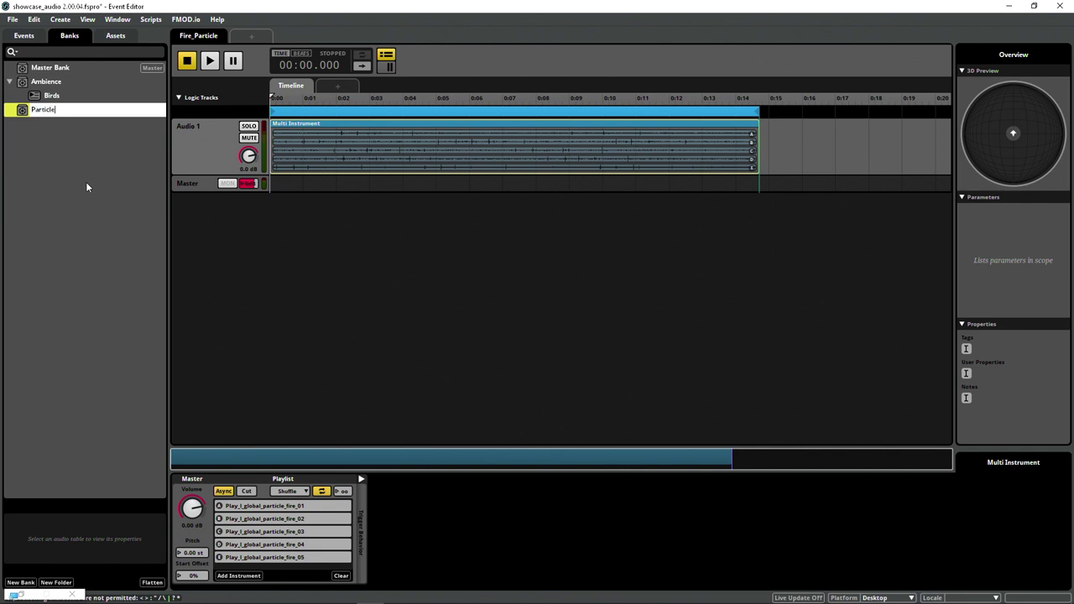
key(Return)
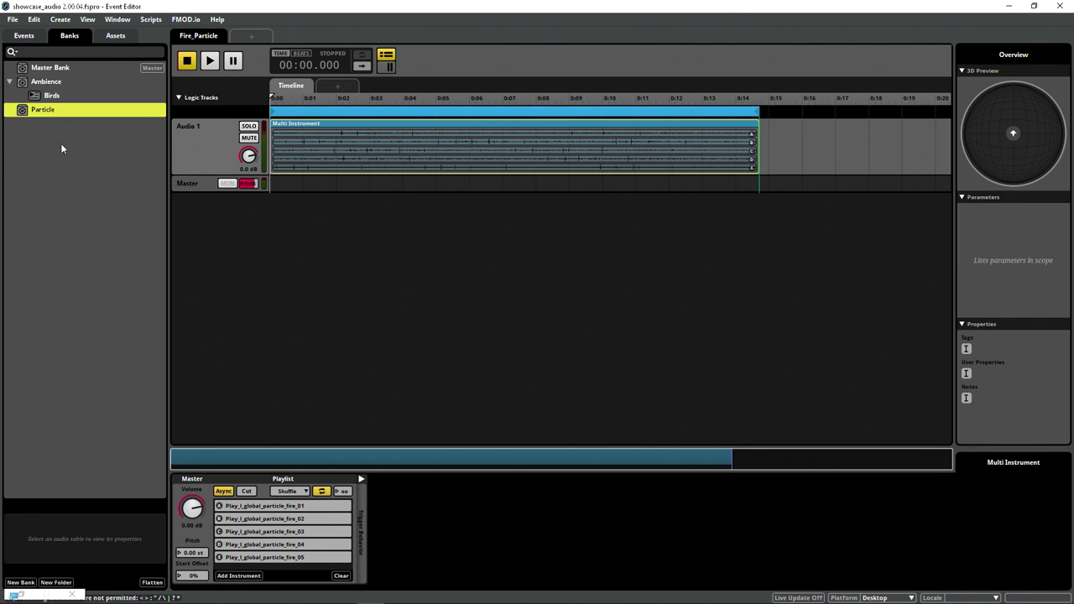
- Assign the Fire_Particle event to the Particle bank and confirm it is listed under Particle
click(24, 35)
right_click(40, 80)
mouse_move(53, 85)
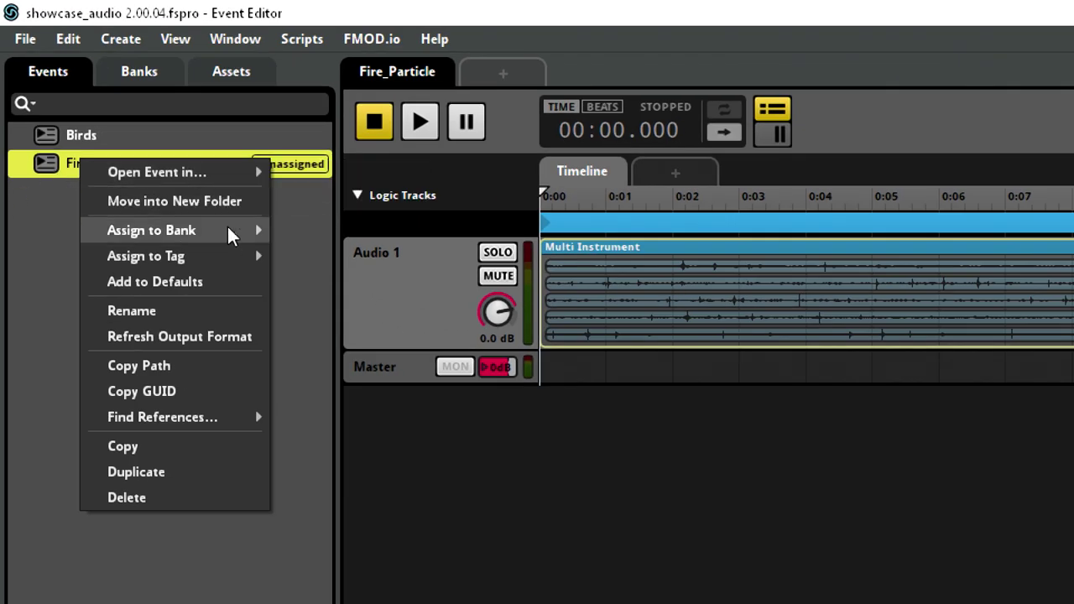
mouse_move(232, 236)
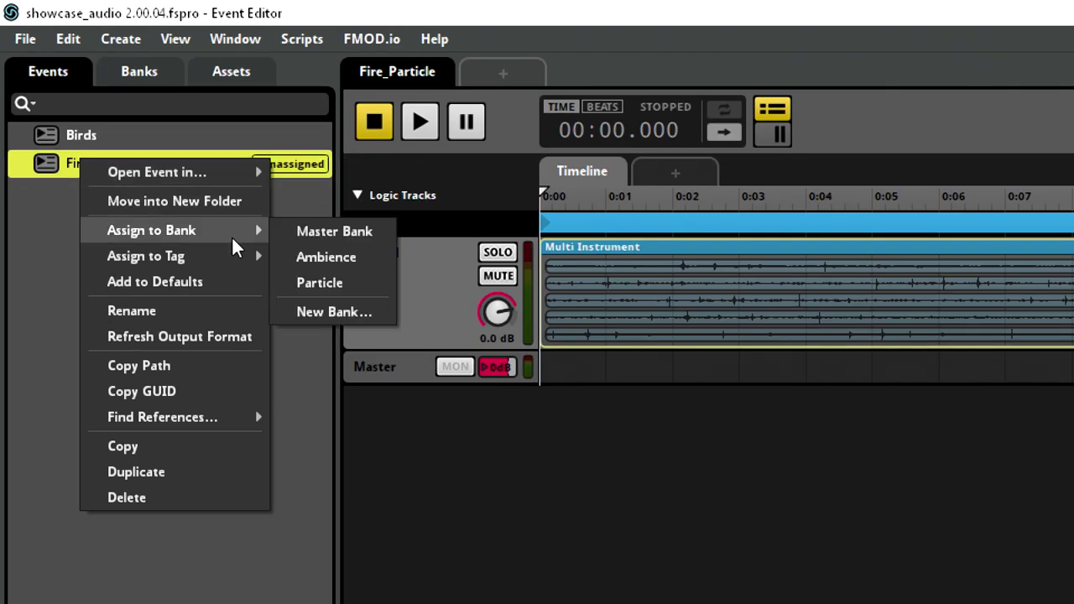
click(342, 282)
click(139, 72)
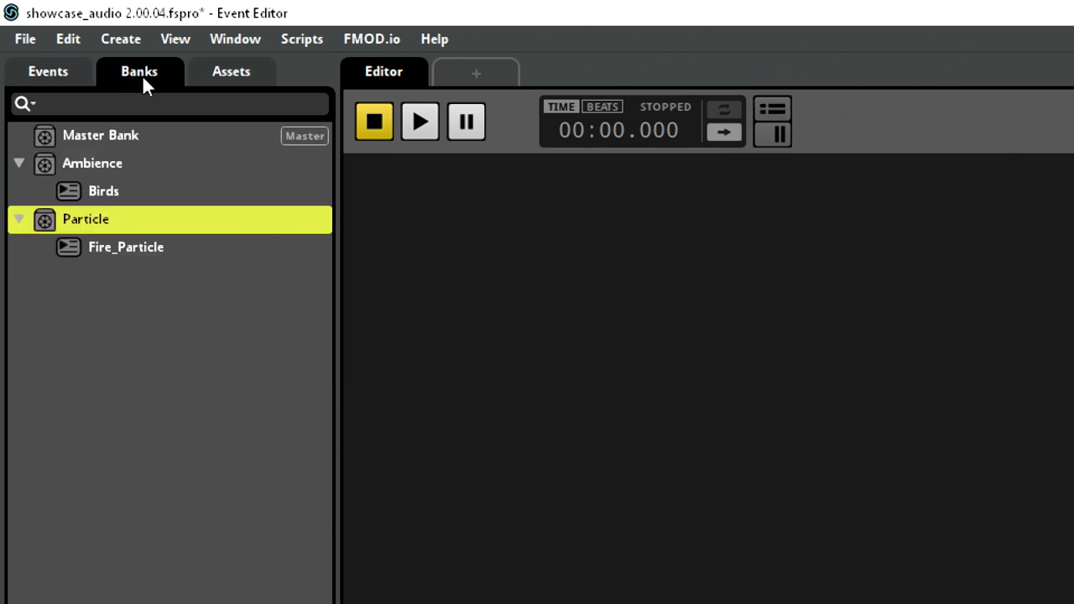
click(115, 250)
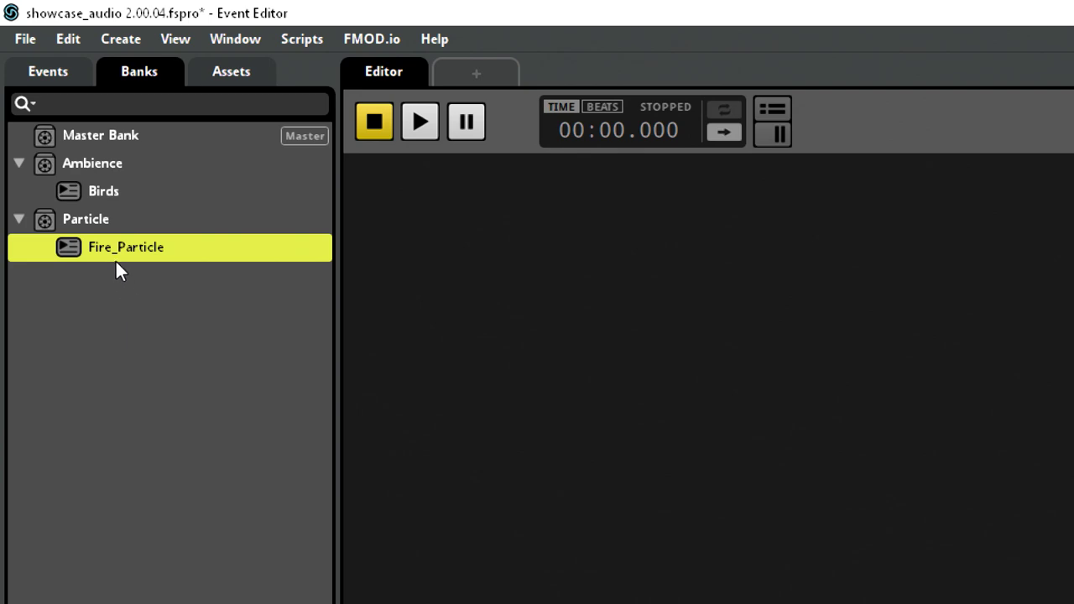
key(Up)
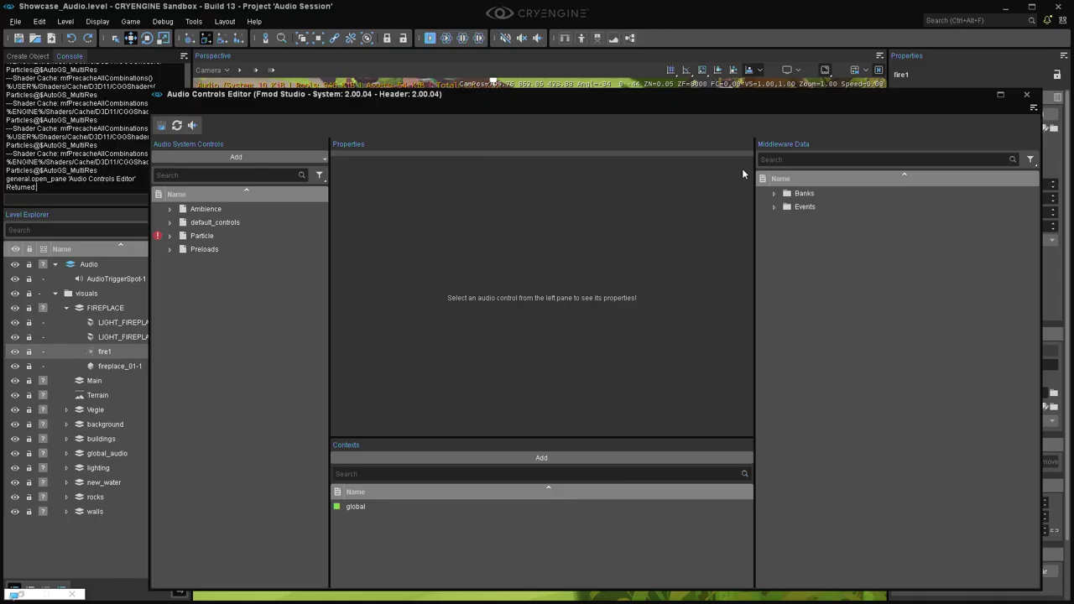
- Expand Banks, Events and the Particle folder, selecting Fire_Particle and Play_l_global_particle_fire
double_click(813, 198)
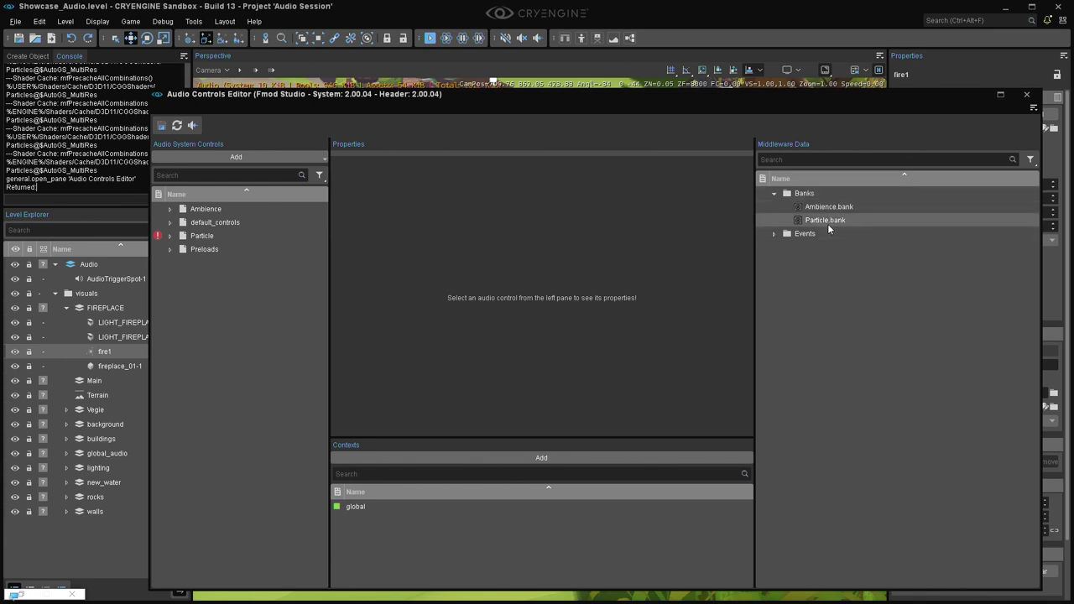
double_click(827, 235)
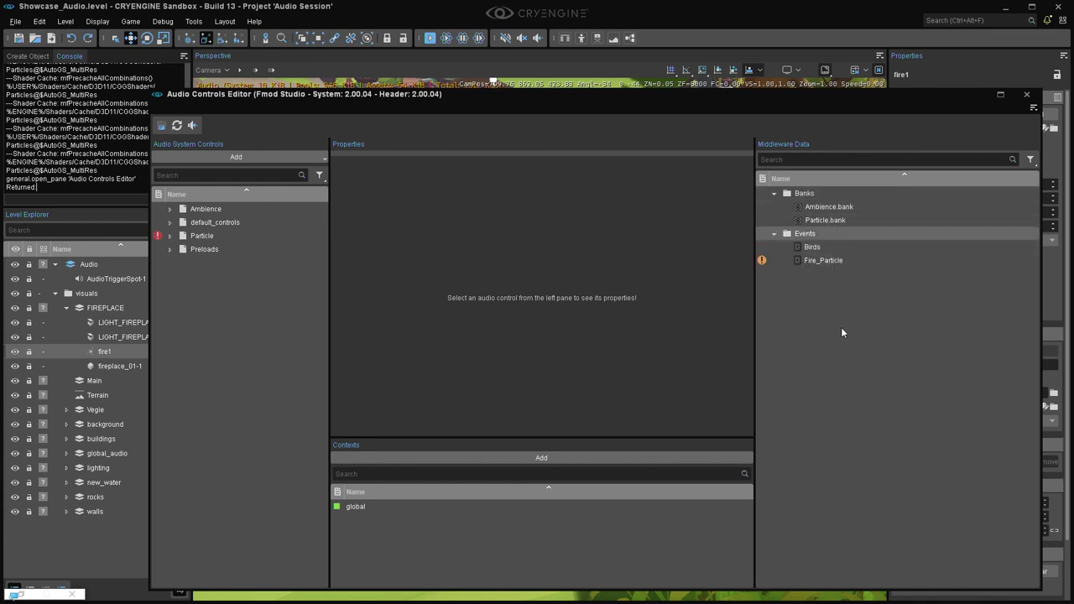
key(Down)
key(Down)
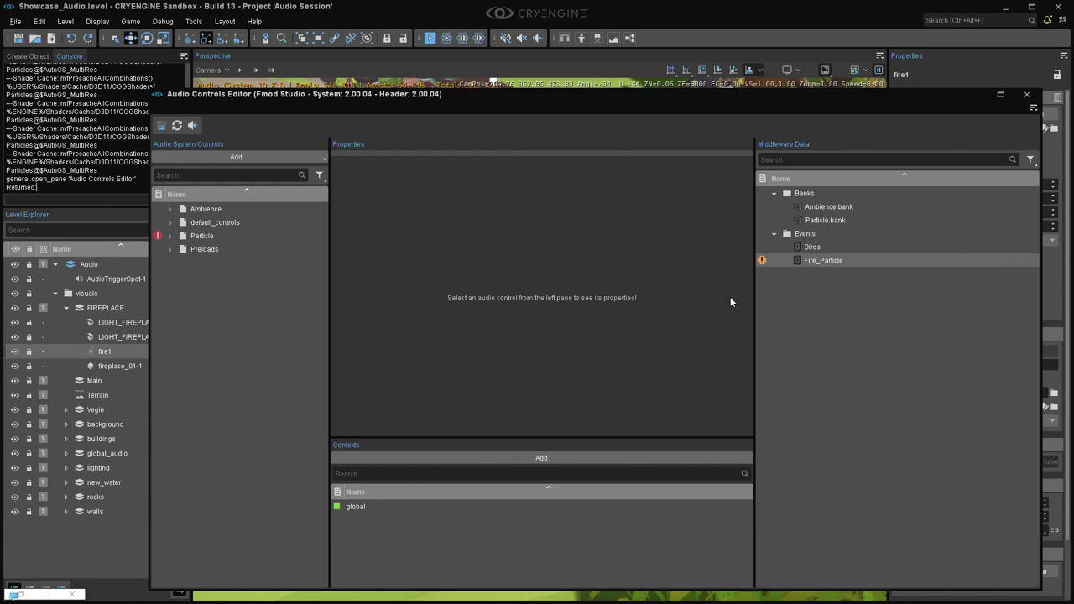
double_click(218, 236)
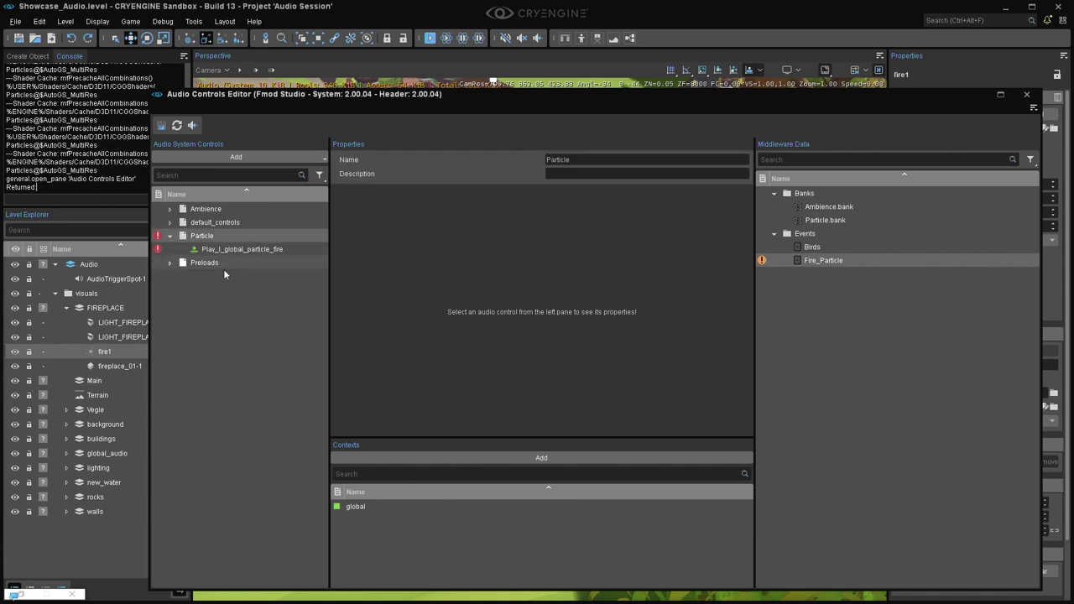
key(Down)
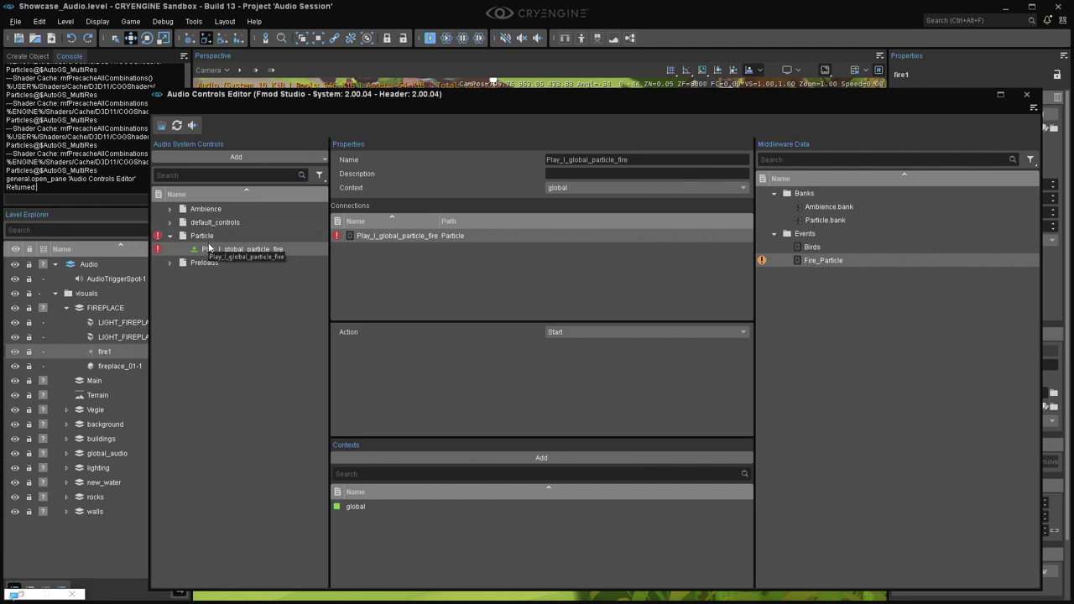
- Keep the Play_l_global_particle_fire trigger's name and select its connection to Particle
click(844, 304)
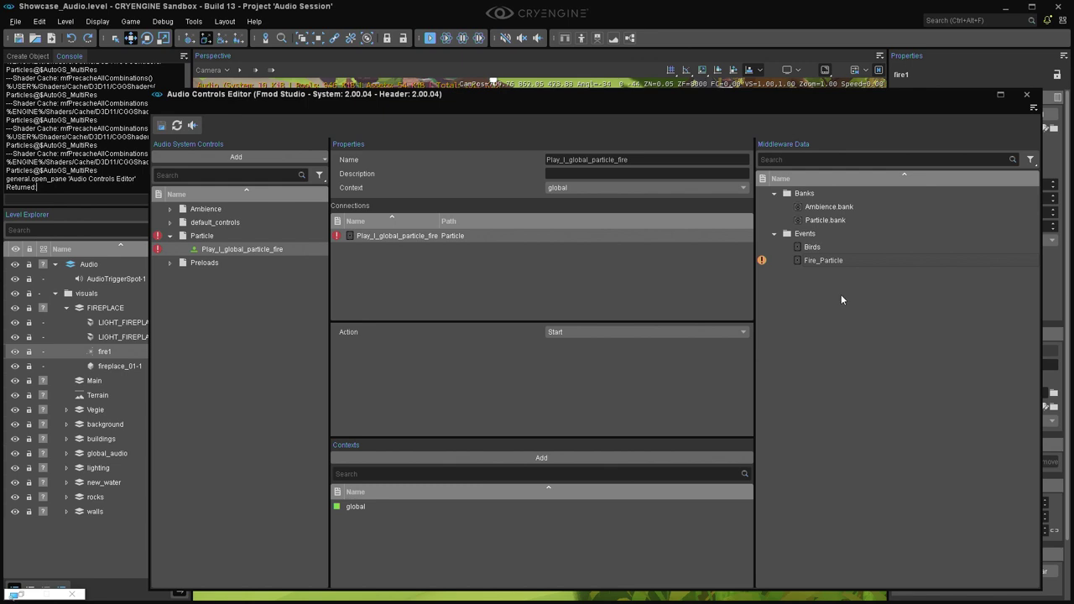
double_click(256, 250)
click(422, 268)
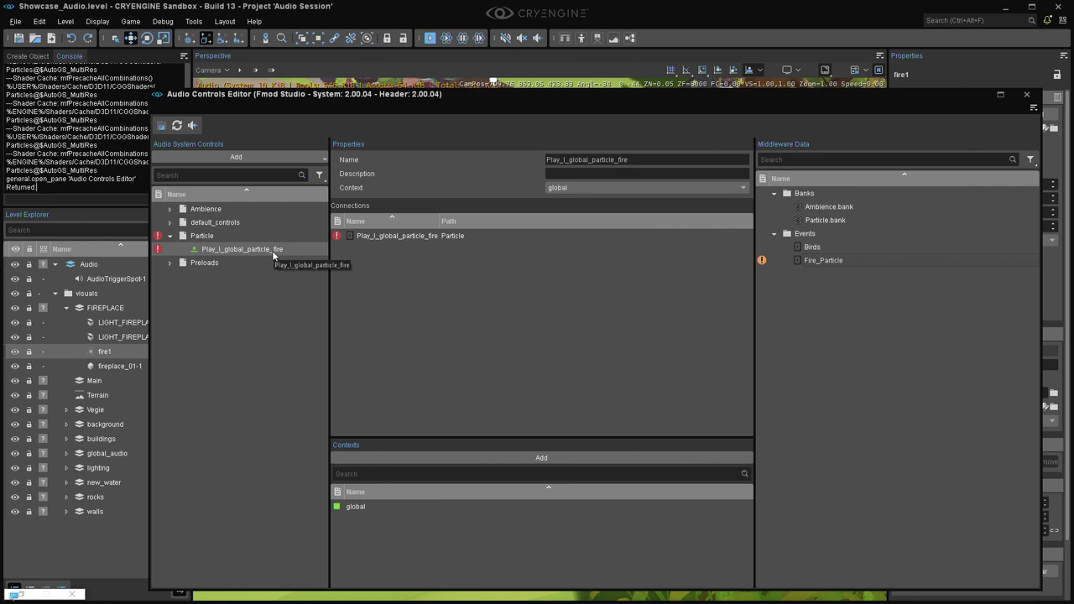
double_click(272, 249)
click(369, 239)
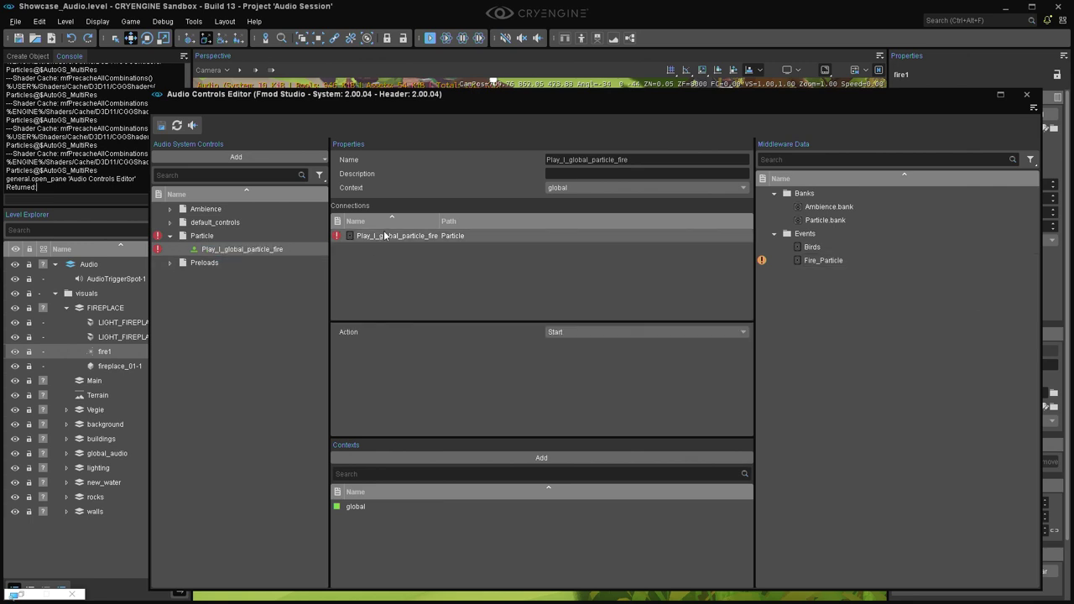
- Delete the fire trigger's broken connection
right_click(369, 238)
click(364, 238)
right_click(392, 240)
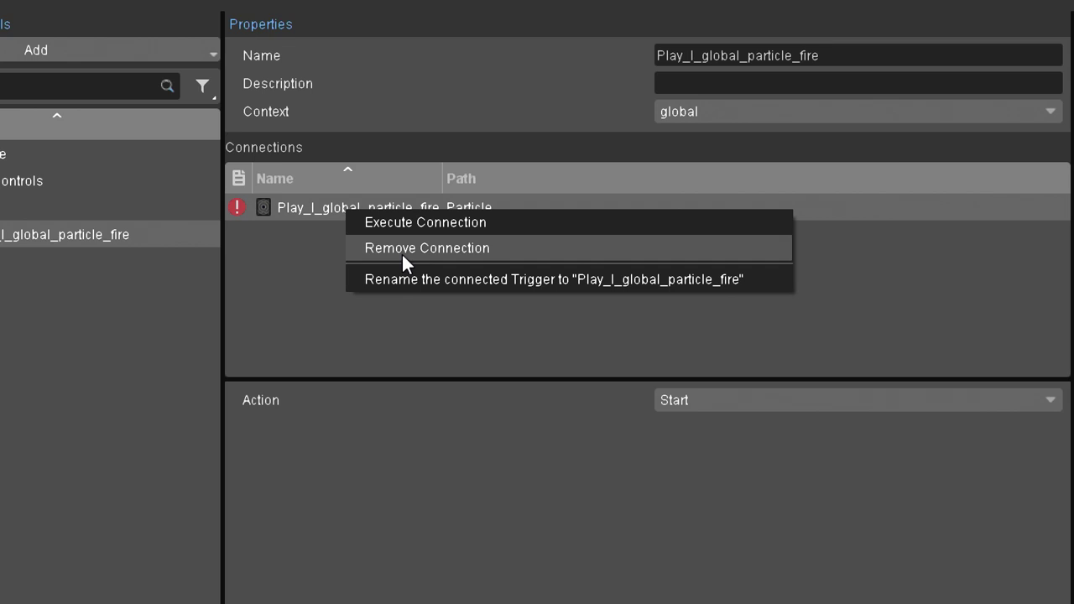
click(402, 250)
click(803, 428)
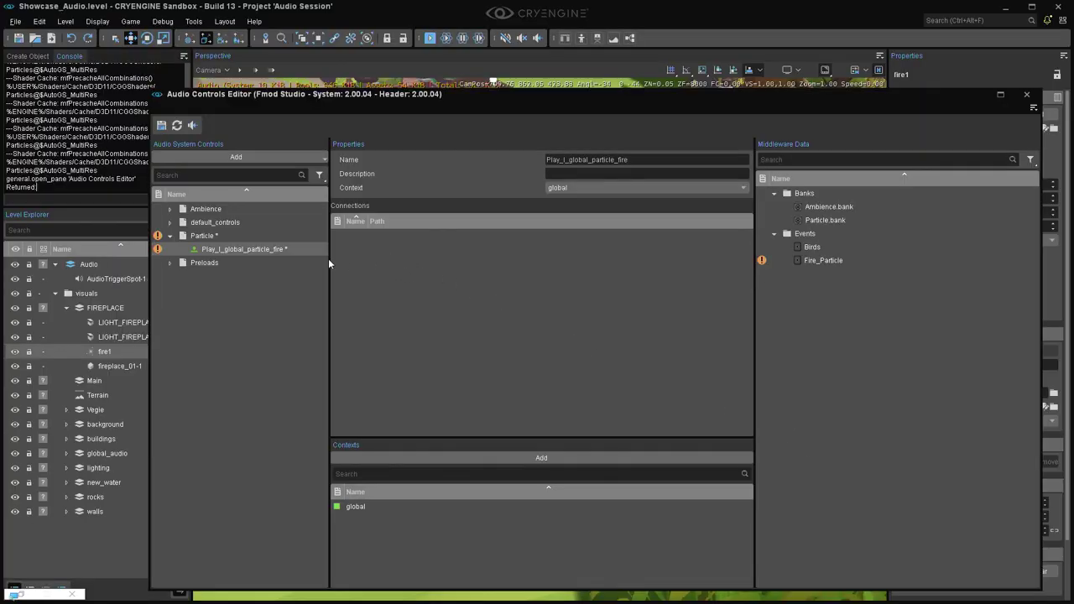
- Connect Fire_Particle to Play_l_global_particle_fire, then save and refresh the audio controls
click(143, 212)
click(136, 239)
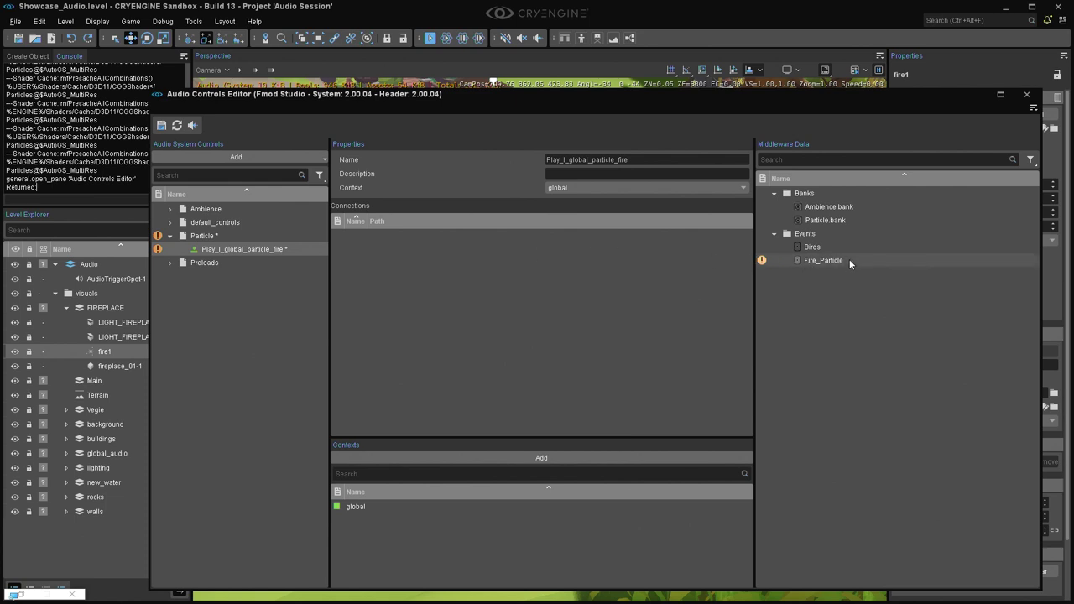
drag(852, 257, 492, 271)
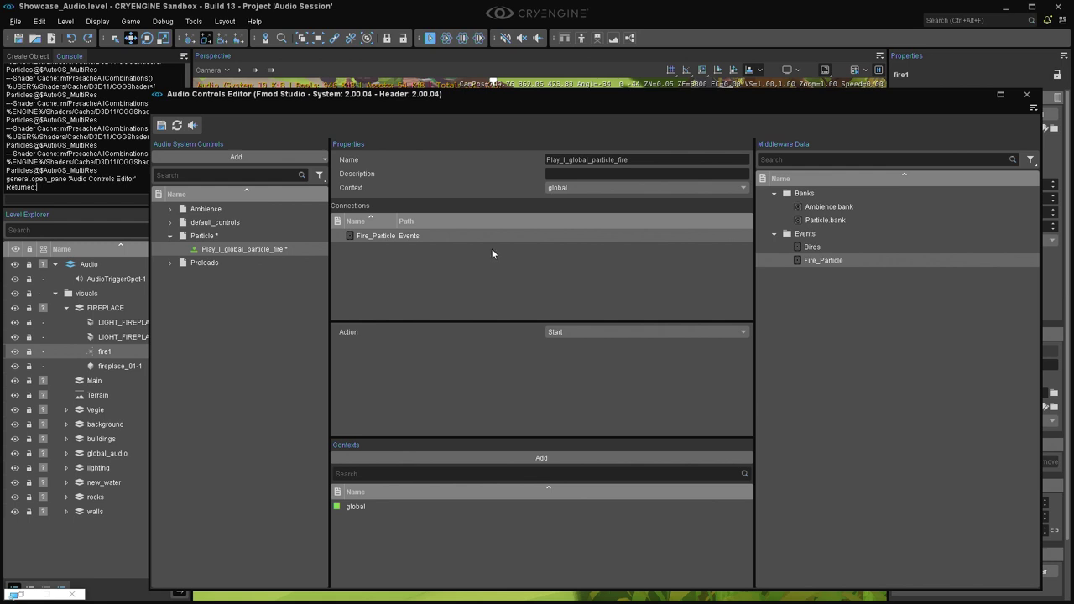
click(162, 127)
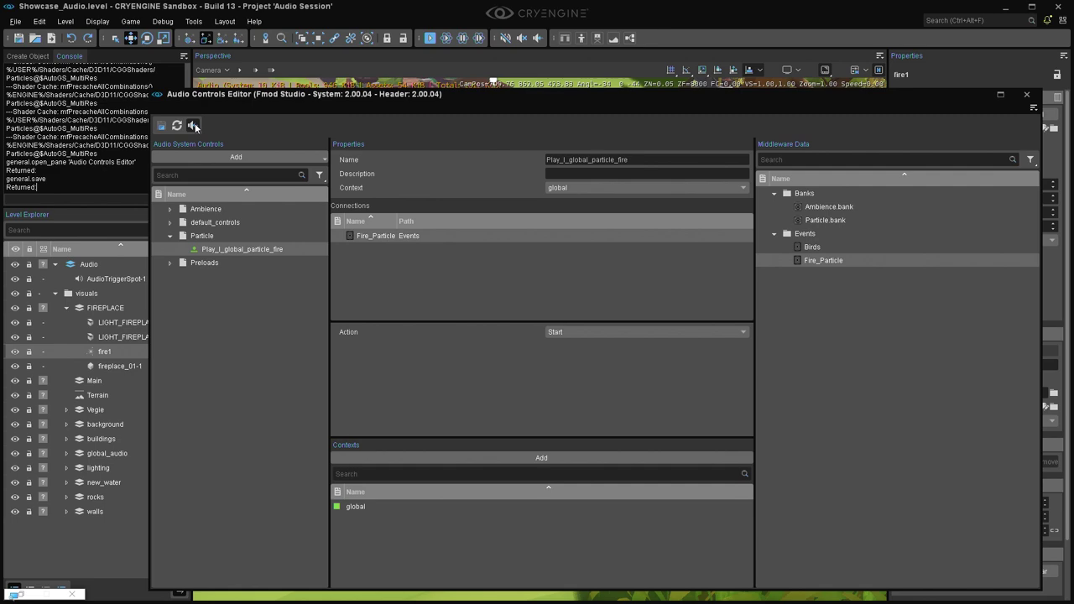
click(194, 125)
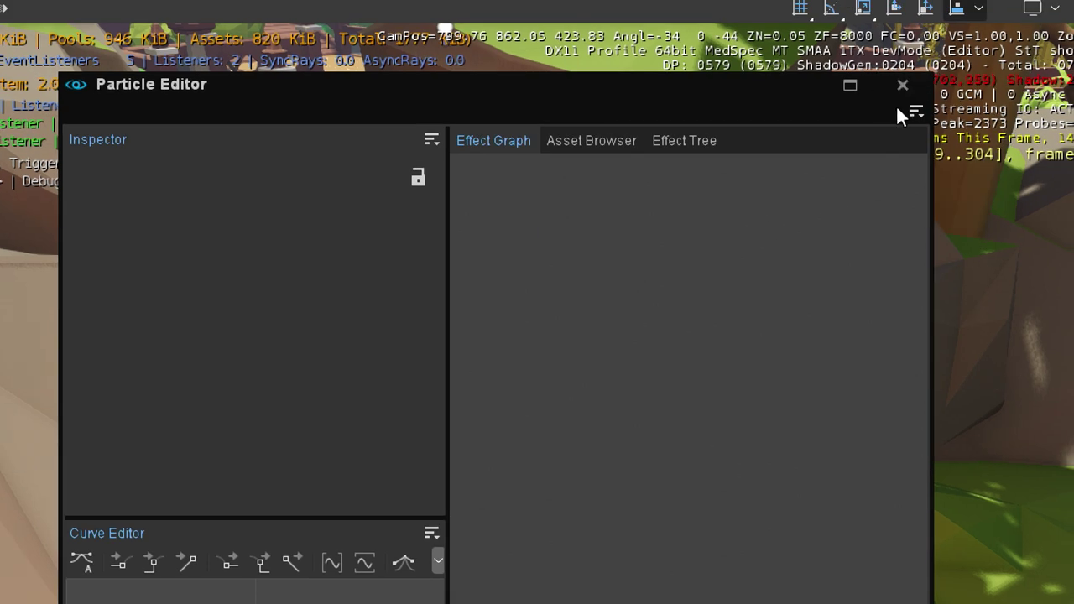
- Open the fire particle effect in the Particle Editor
click(915, 111)
mouse_move(933, 136)
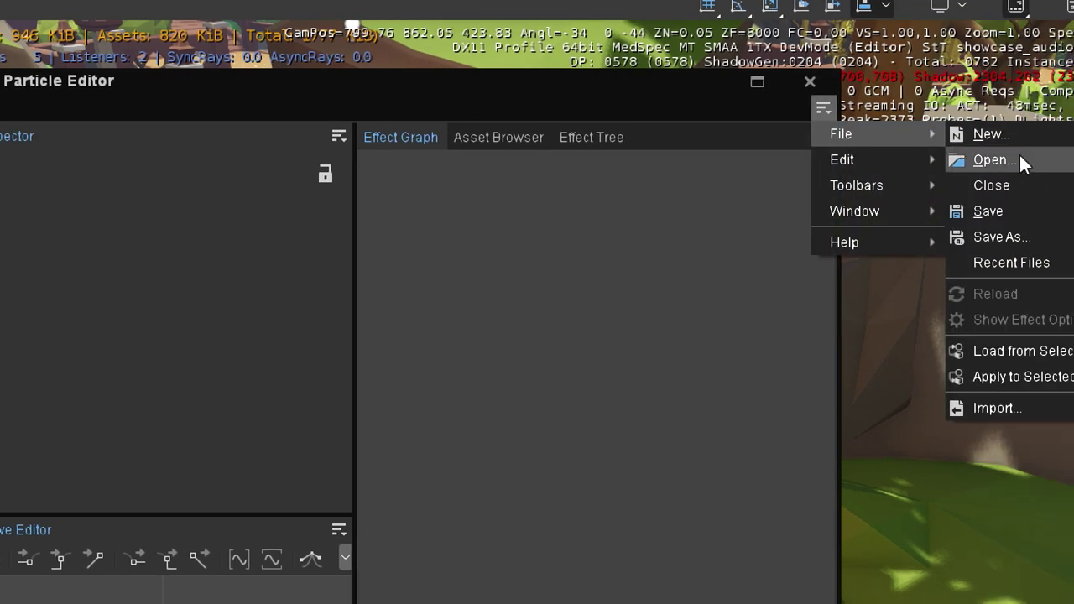
click(1053, 163)
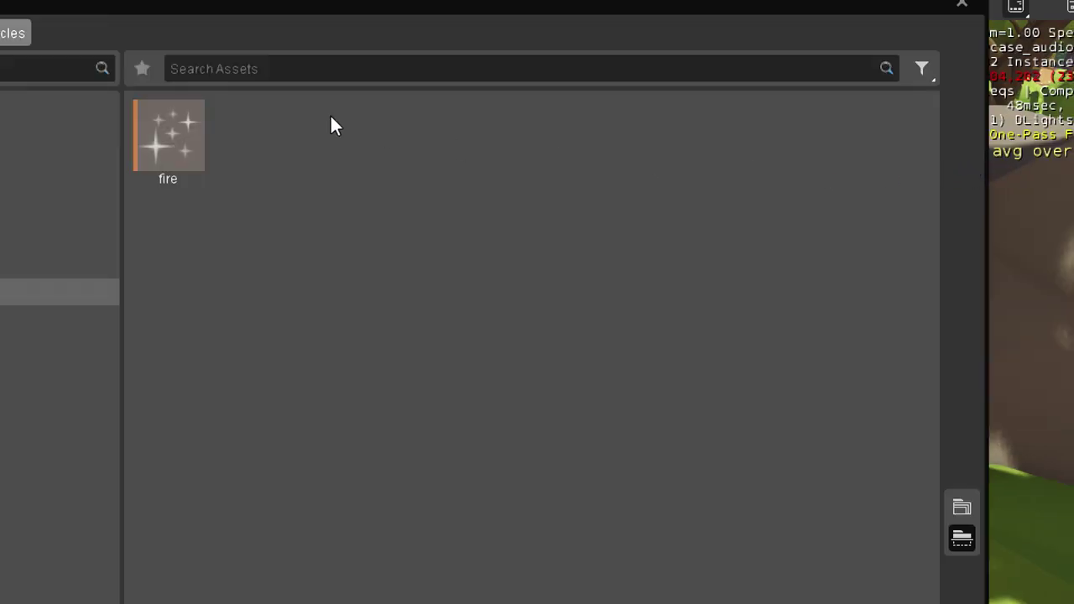
double_click(172, 132)
drag(763, 370, 652, 273)
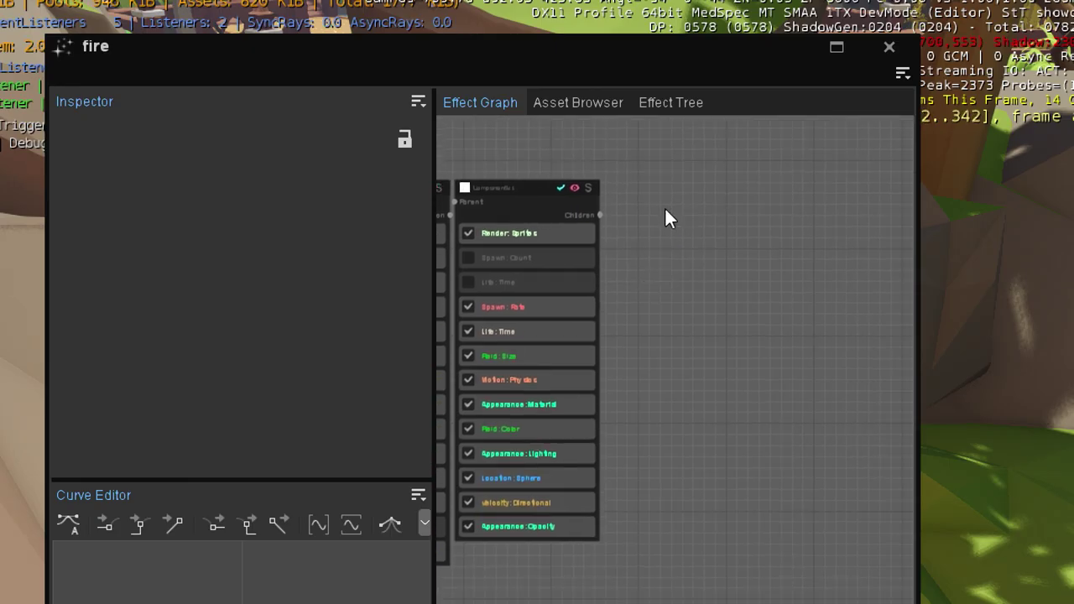
- Add a default audio component to the fire effect and show its Audio: Trigger settings
right_click(614, 182)
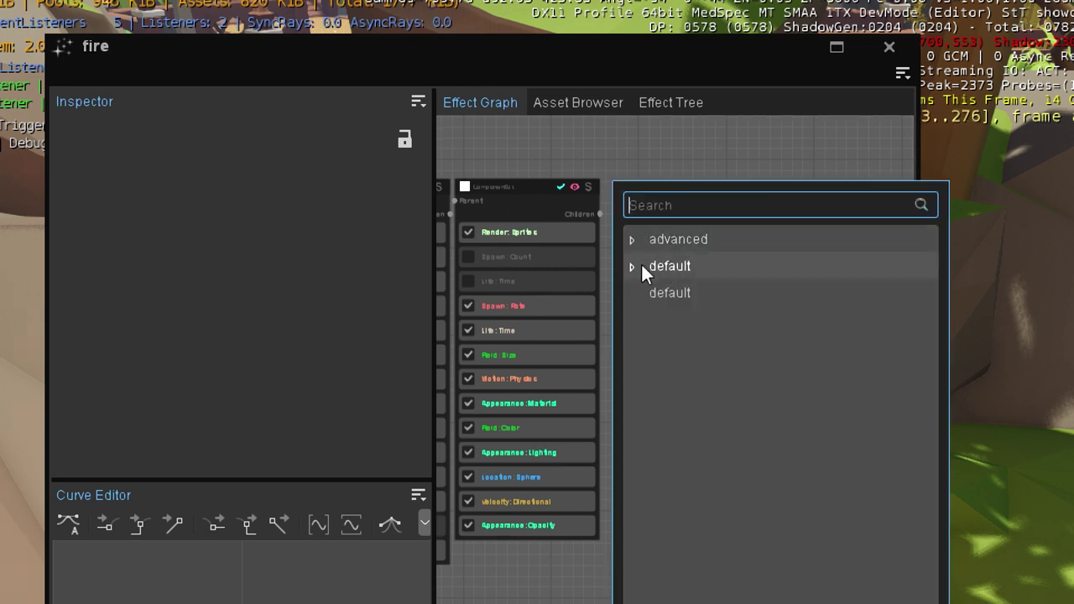
click(631, 266)
click(747, 299)
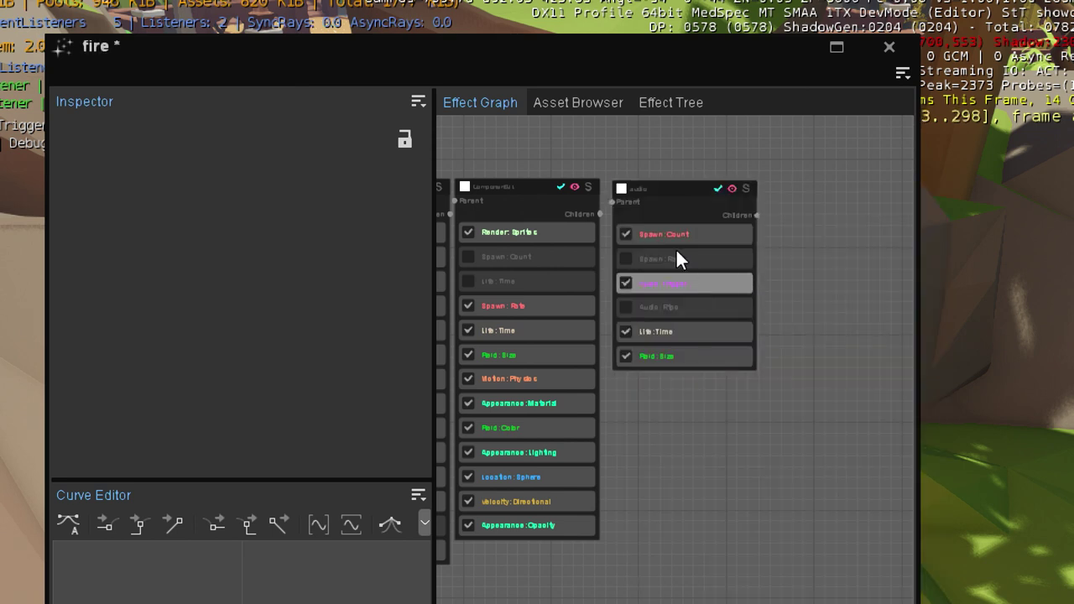
click(702, 285)
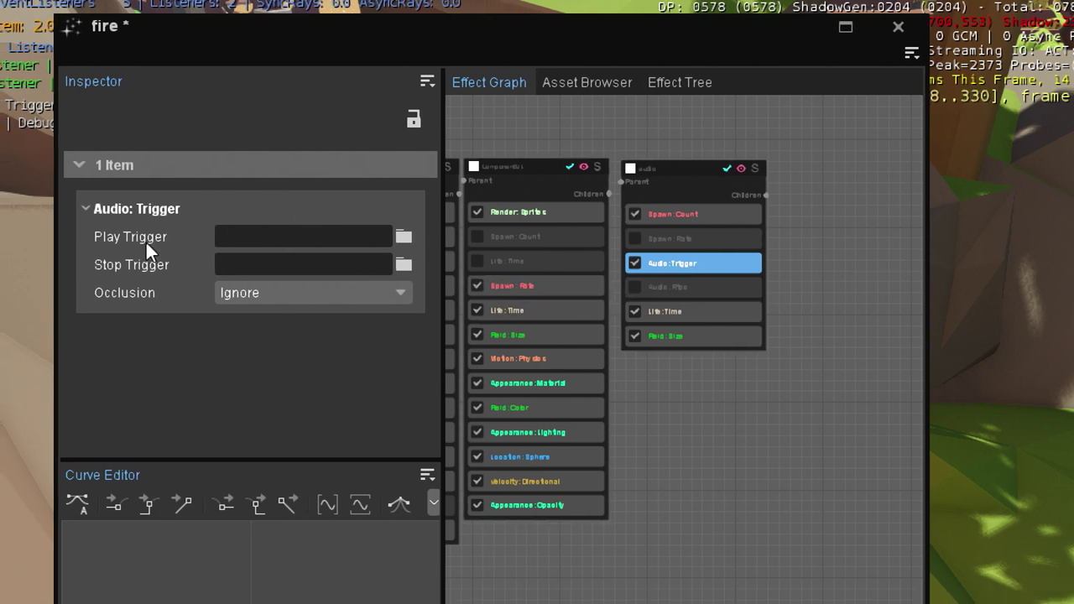
- Set the audio component's Play Trigger to Play_I_global_particle_fire
click(403, 236)
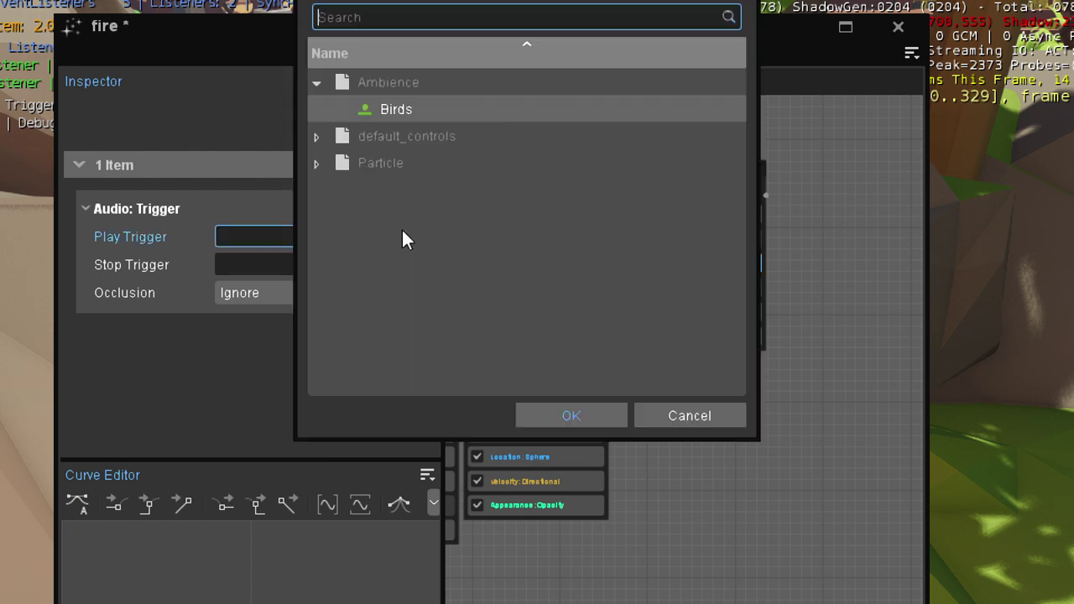
double_click(376, 163)
double_click(425, 191)
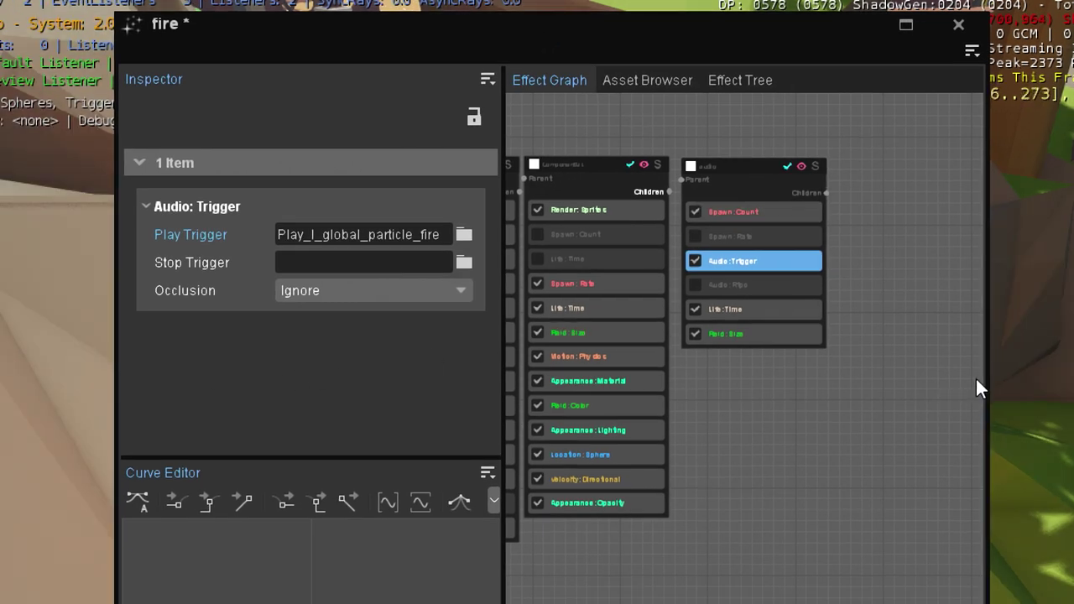
click(744, 296)
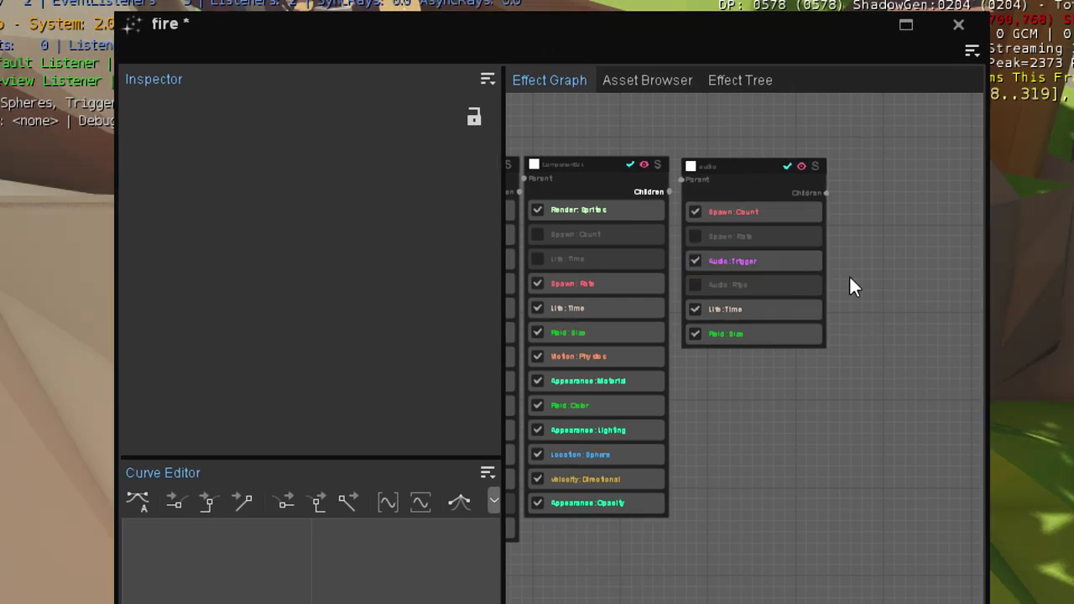
click(779, 264)
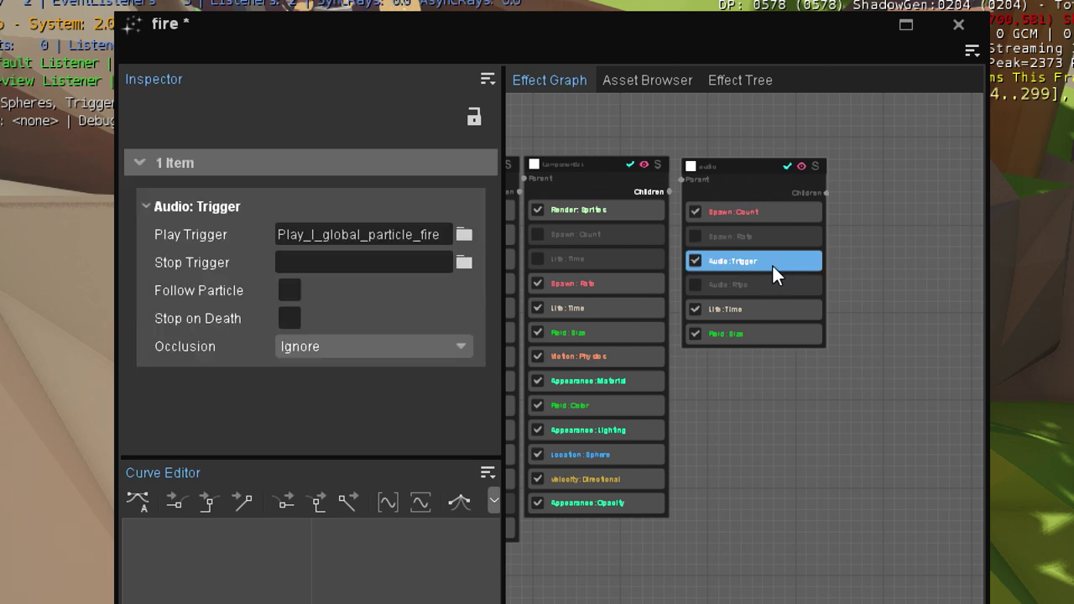
- Enable Follow Particle and Stop on Death, and set Life Time to Infinity
click(292, 292)
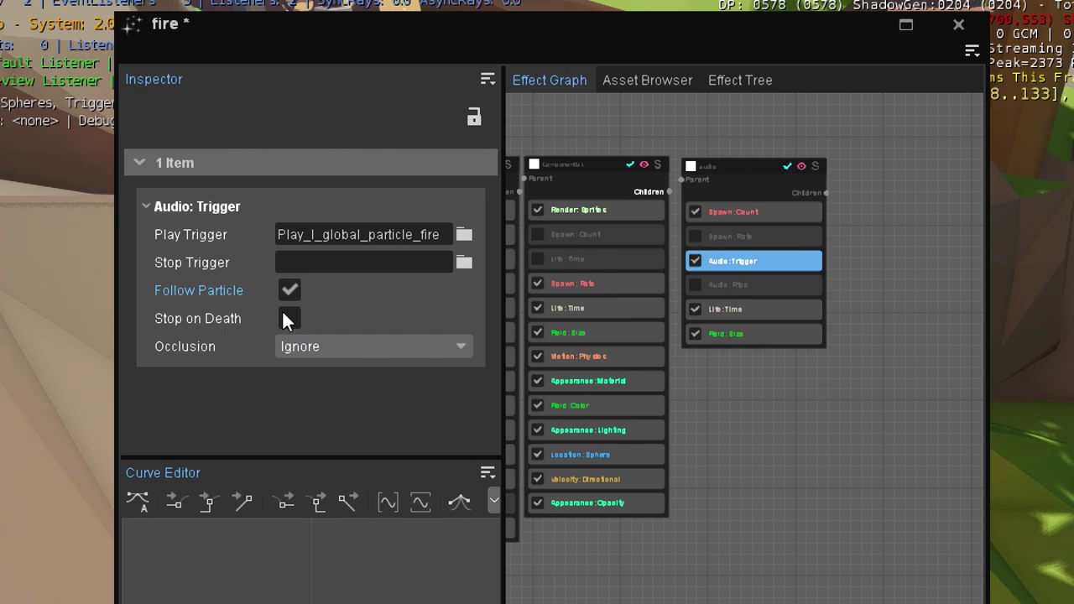
click(286, 317)
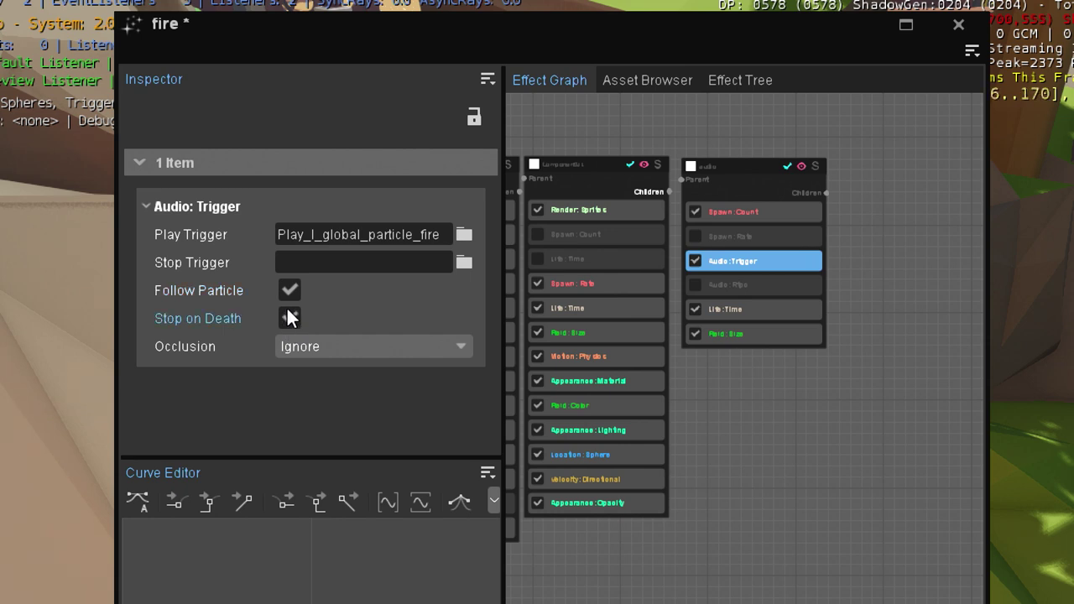
click(766, 312)
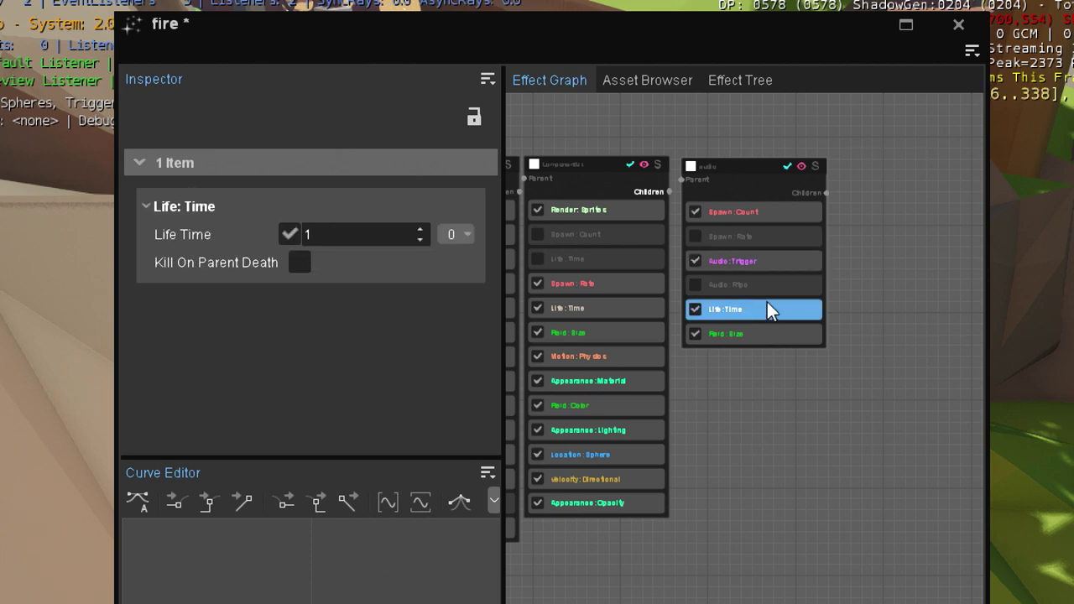
click(281, 231)
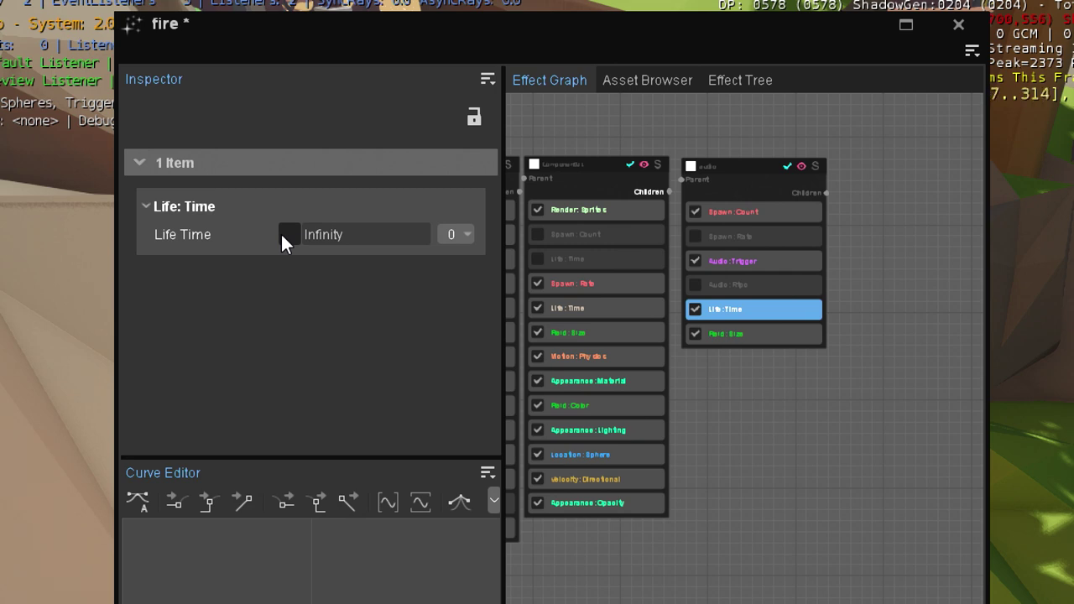
click(765, 445)
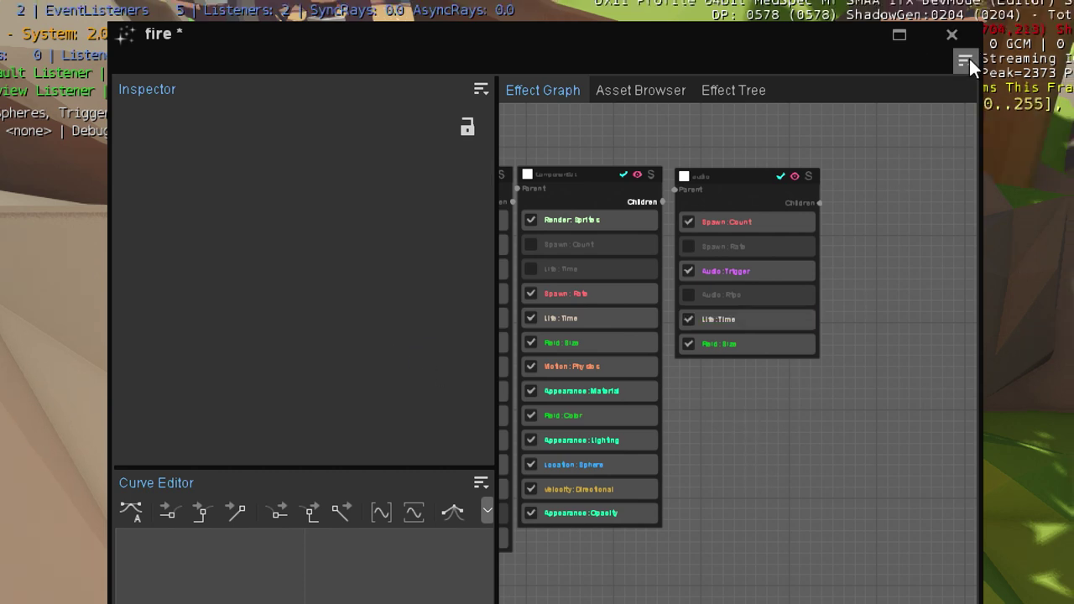
click(965, 61)
- Save the fire effect and toggle fire1's Active checkbox off and on to reload the campfire
mouse_move(988, 85)
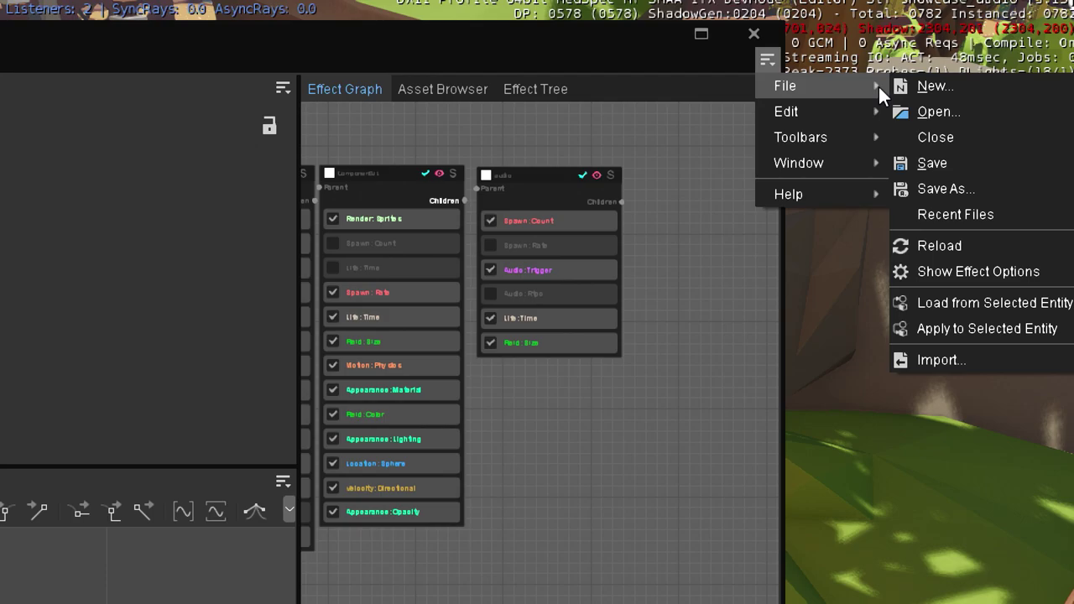
click(948, 161)
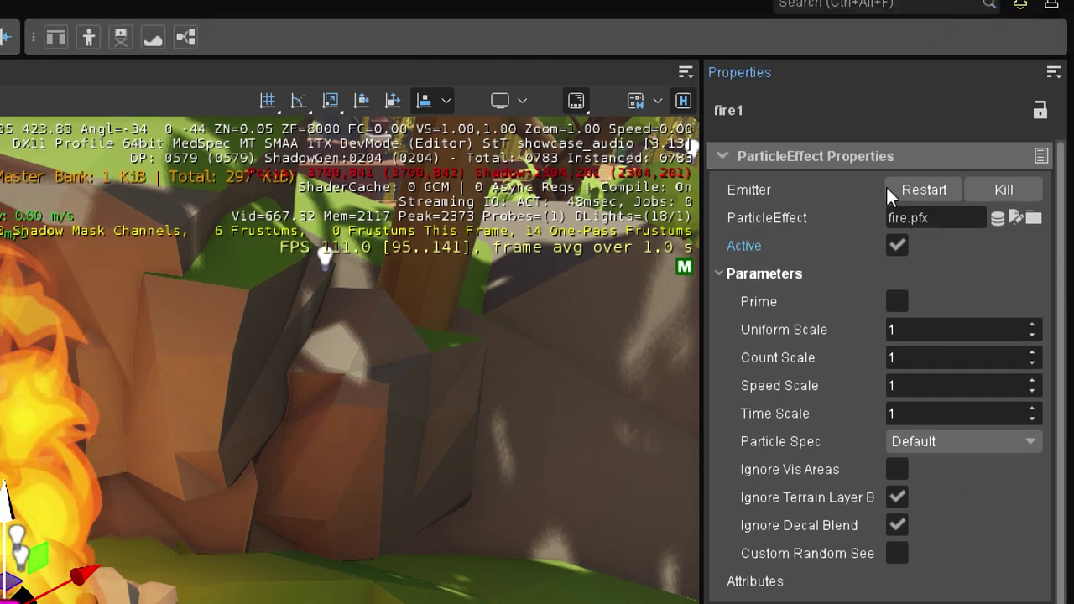
click(903, 243)
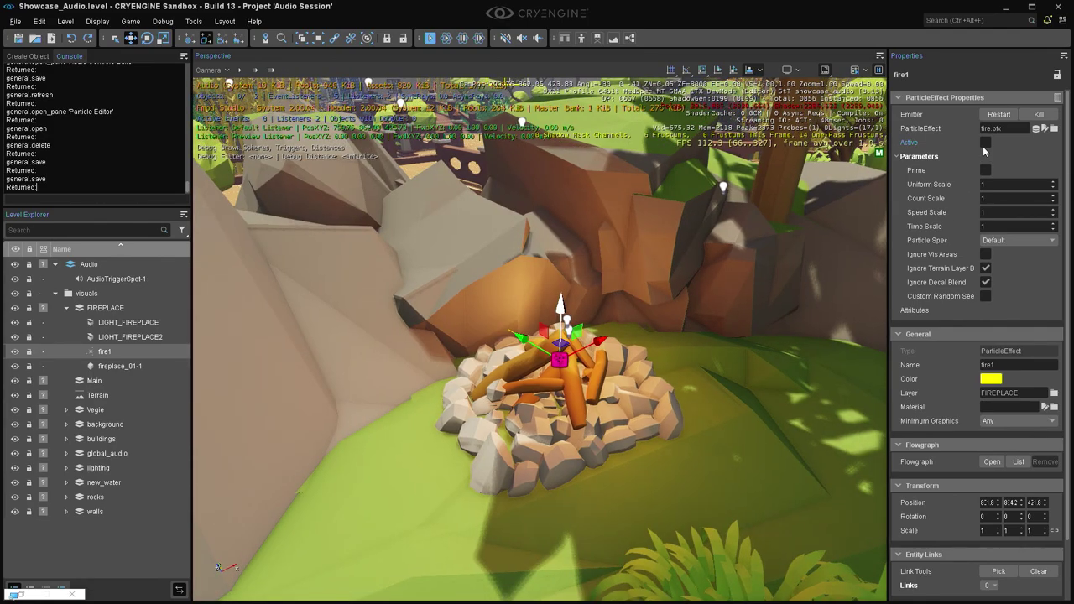
click(985, 143)
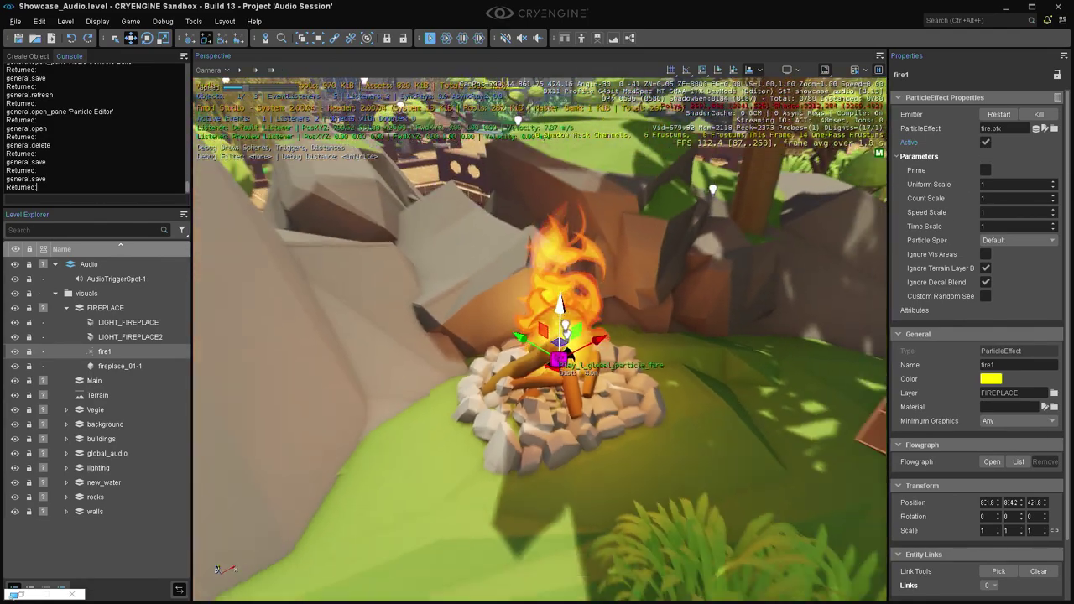
scroll(831, 207, down, 10)
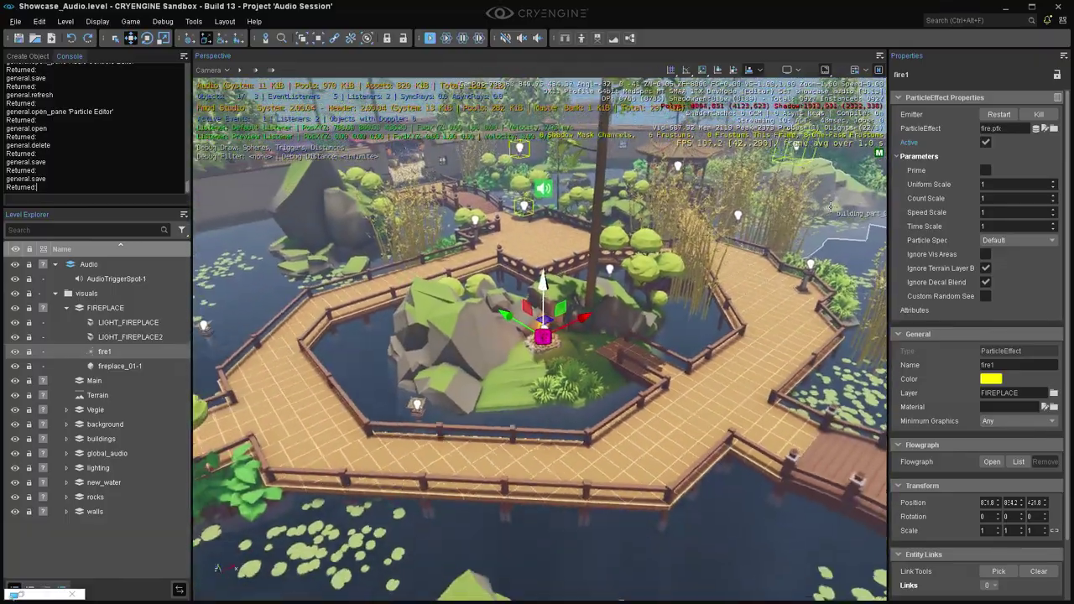
scroll(830, 207, up, 10)
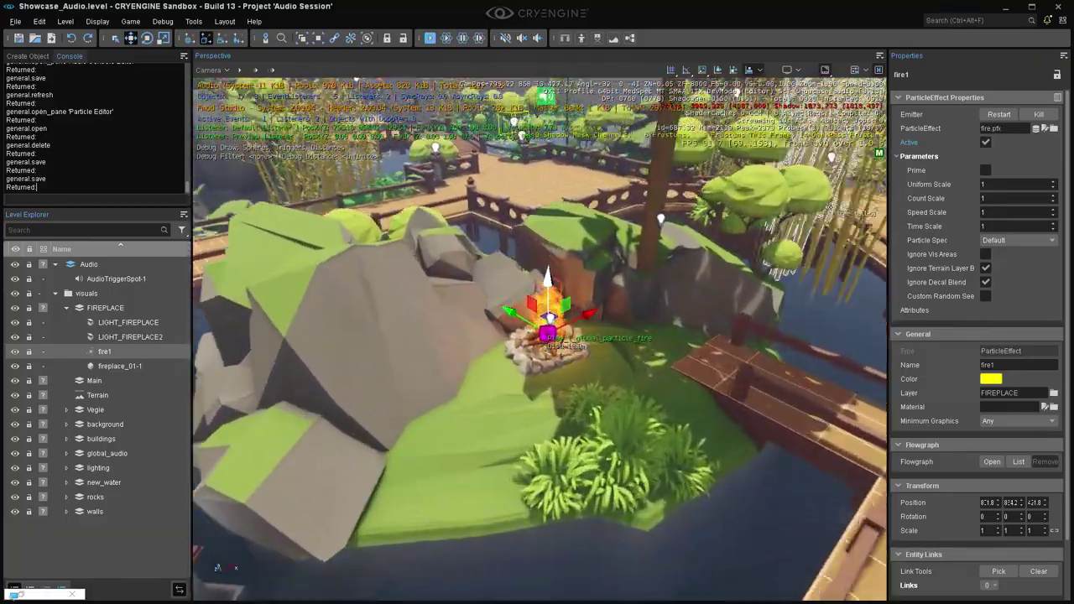
scroll(831, 206, up, 10)
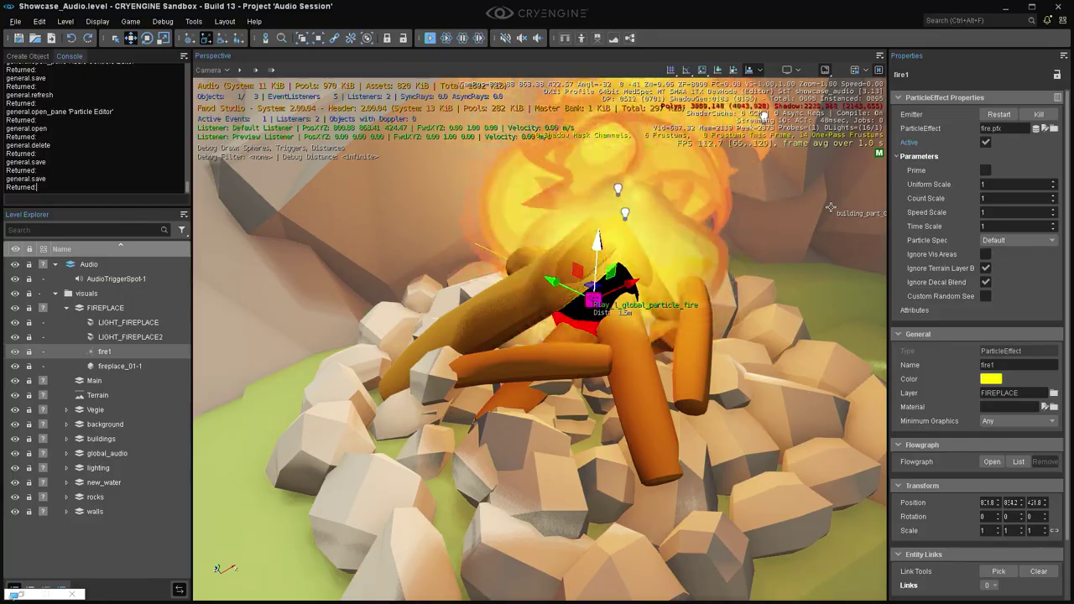
scroll(830, 206, down, 10)
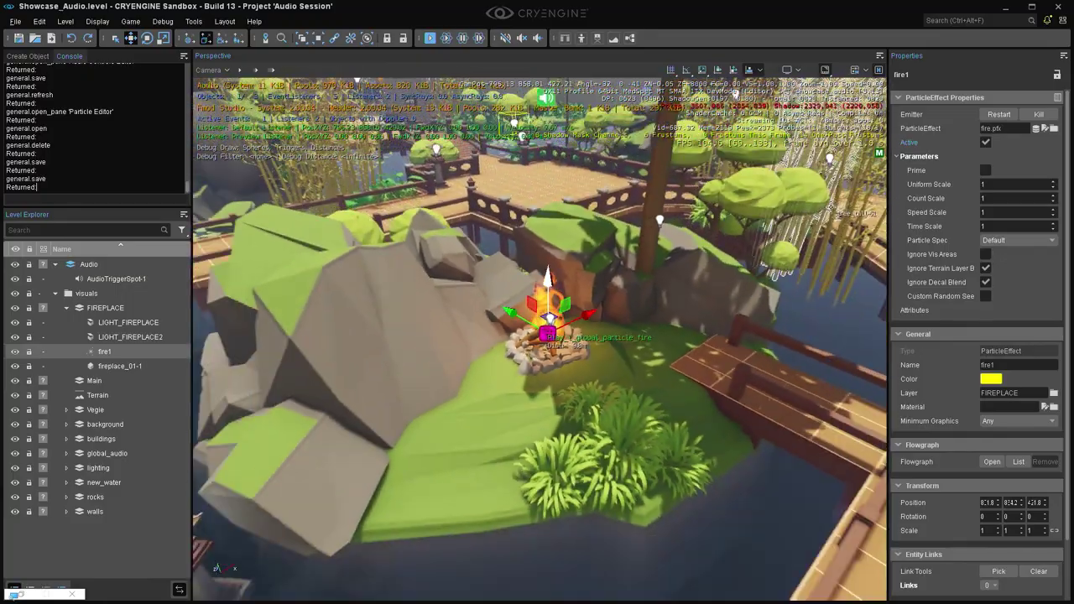
scroll(830, 206, down, 10)
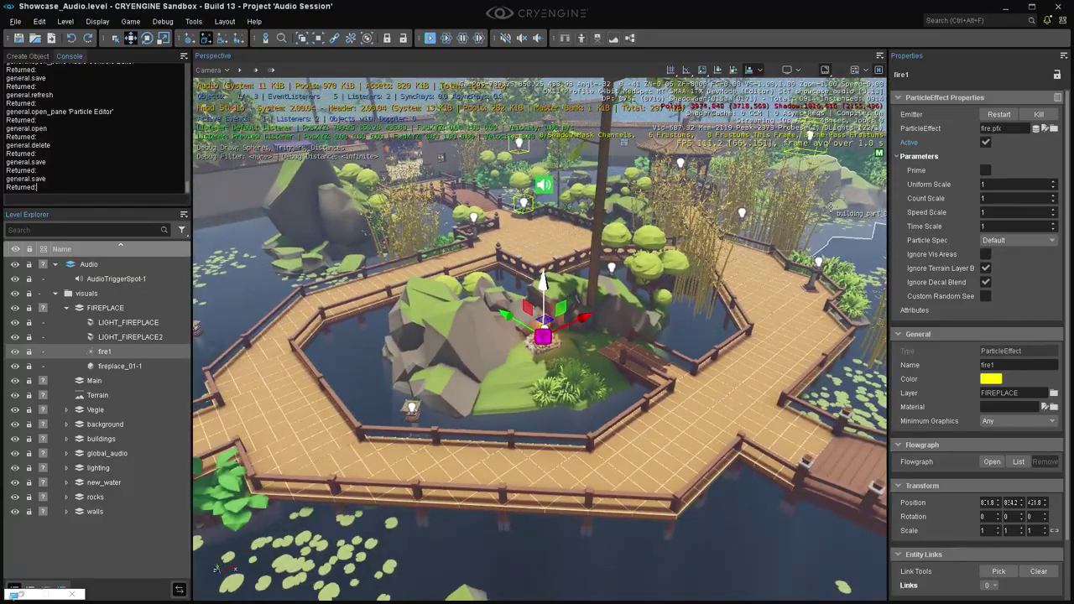
- Open Fire_Particle and drag the Spatializer's maximum distance up from 20 toward 150
click(63, 124)
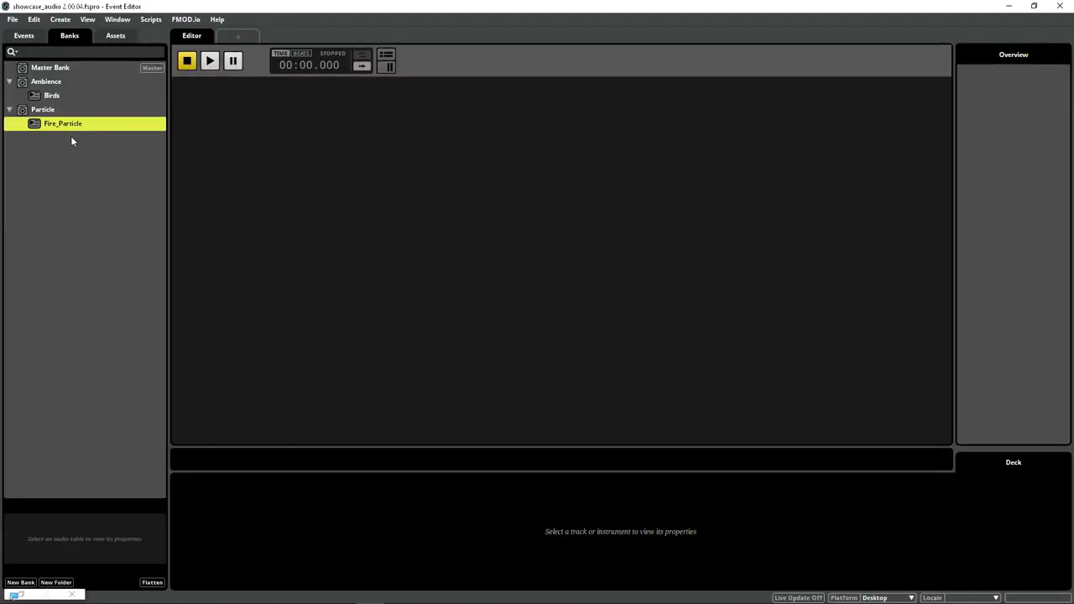
click(23, 35)
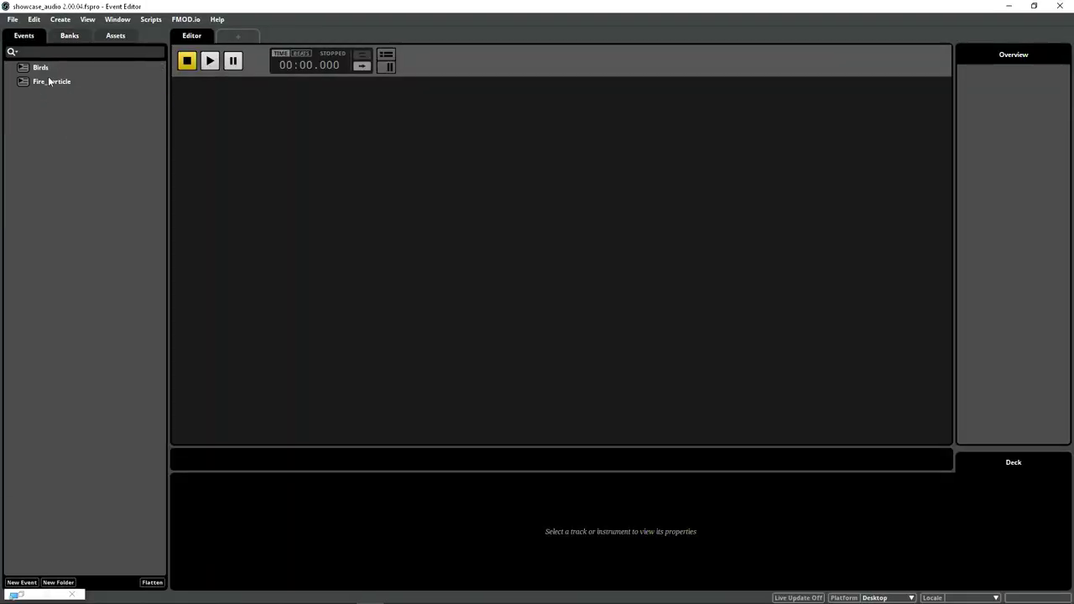
click(49, 82)
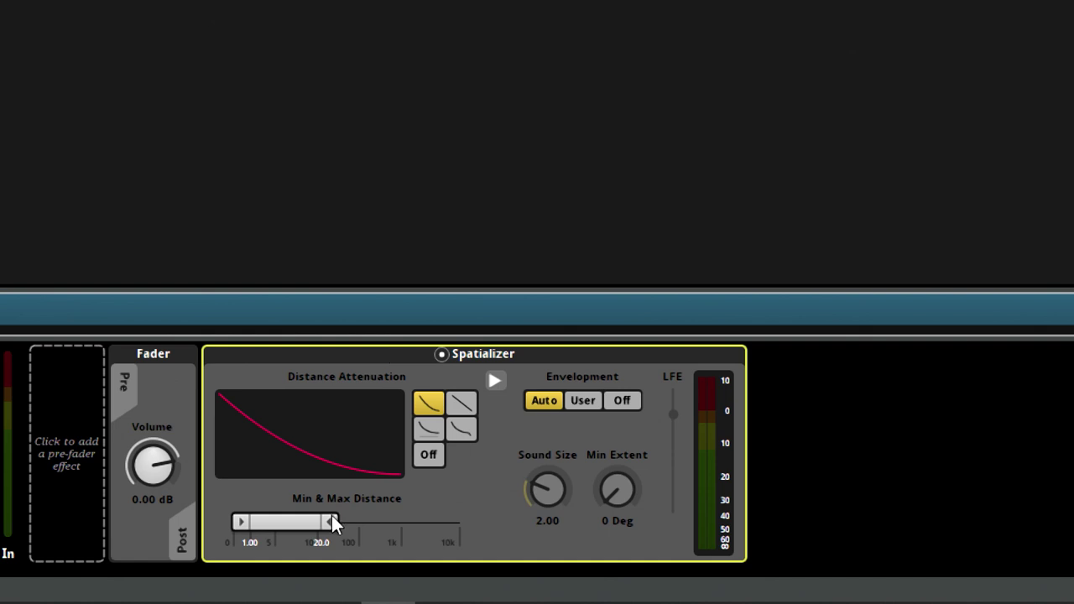
drag(332, 524, 366, 524)
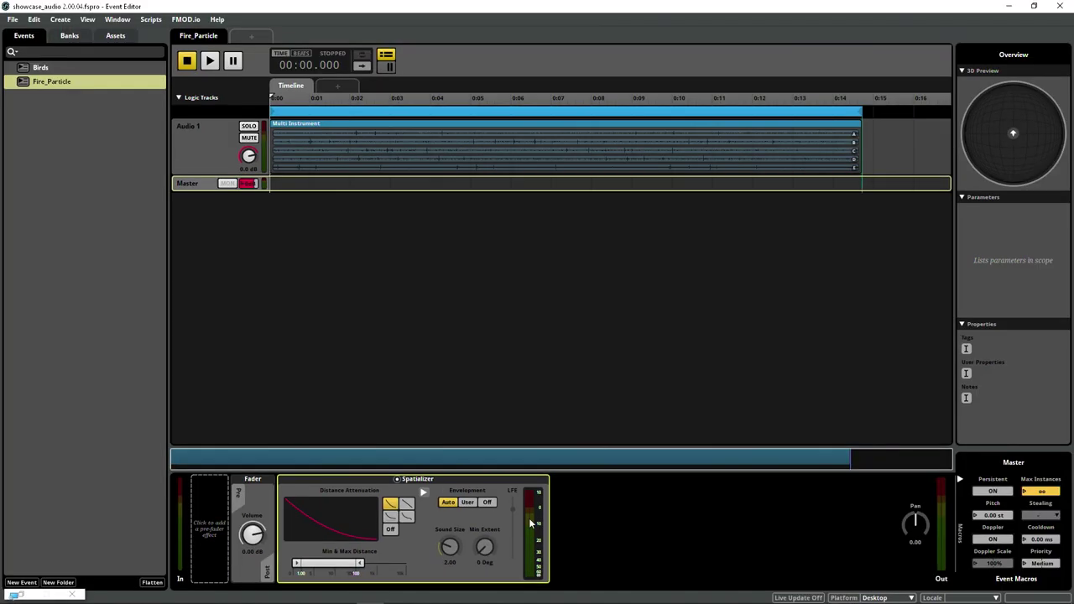
key(alt+Tab)
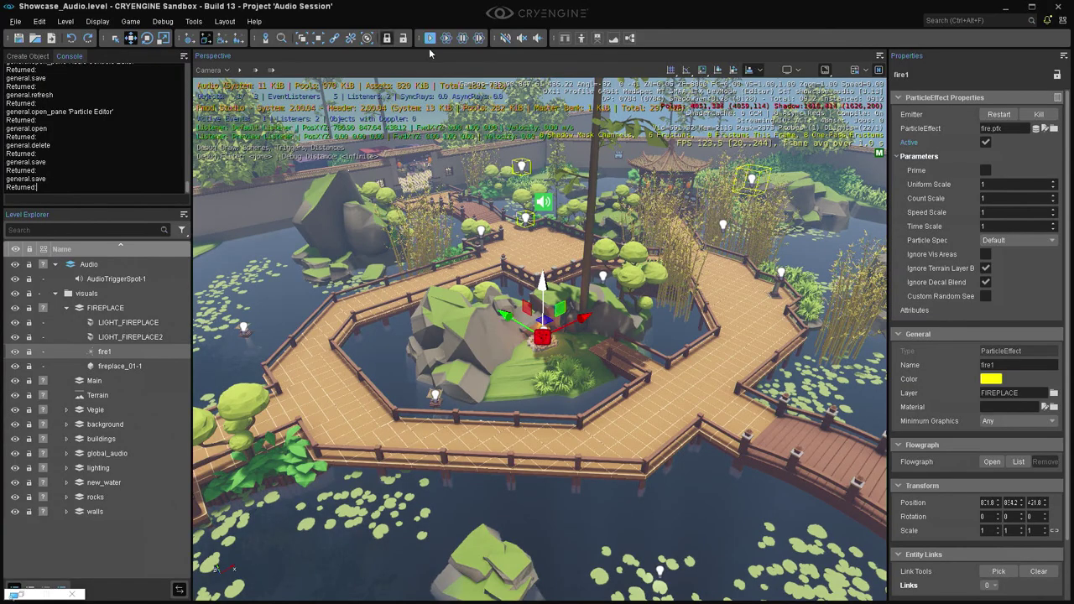
- Refresh the level's audio, then fly the camera back and toward fire1 to hear it
click(536, 38)
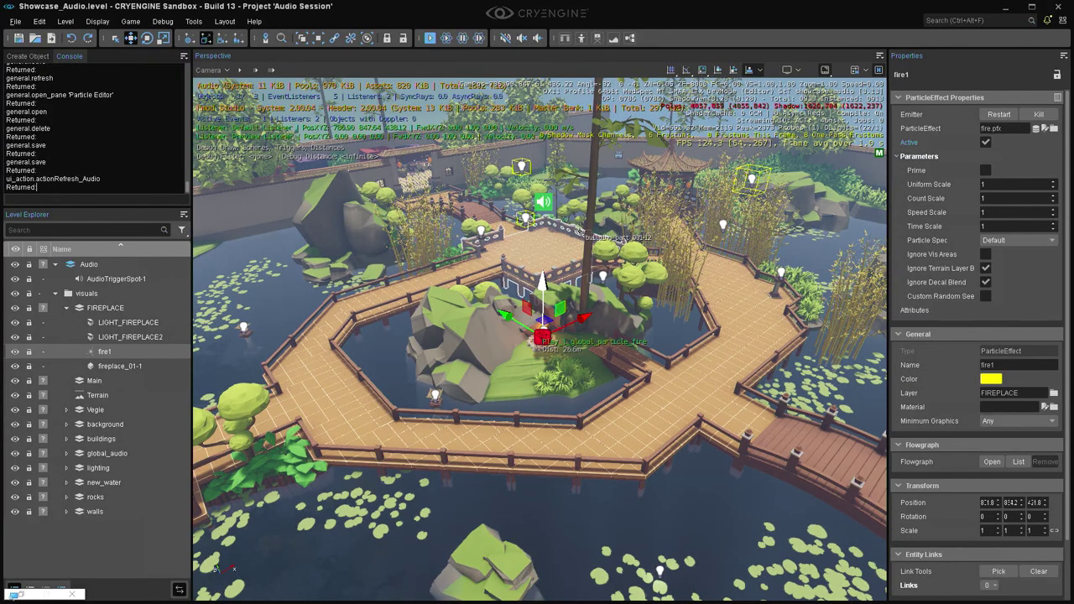
scroll(627, 275, down, 10)
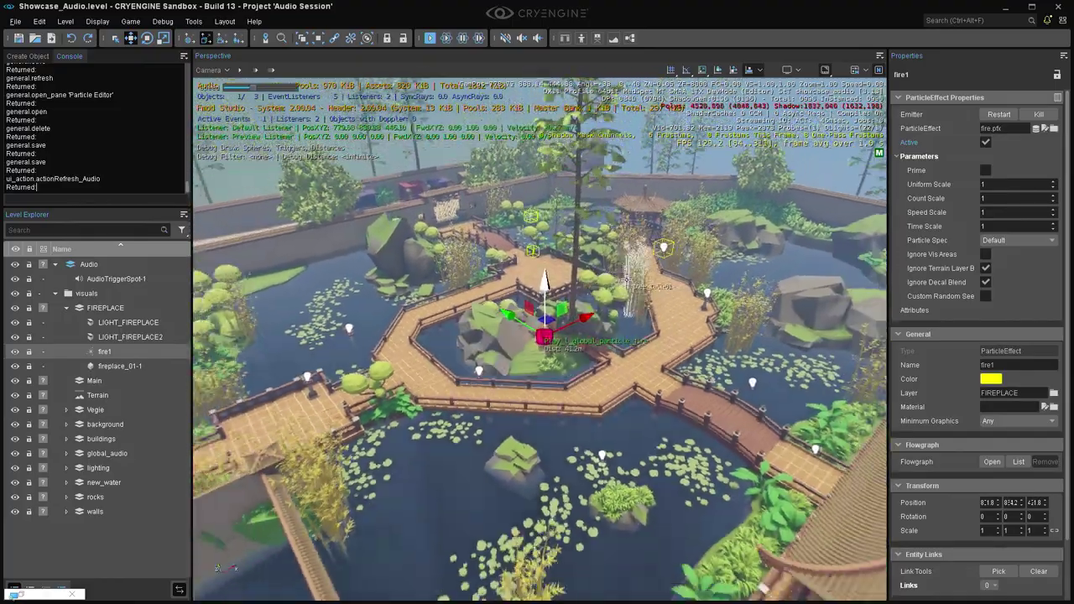
key(s)
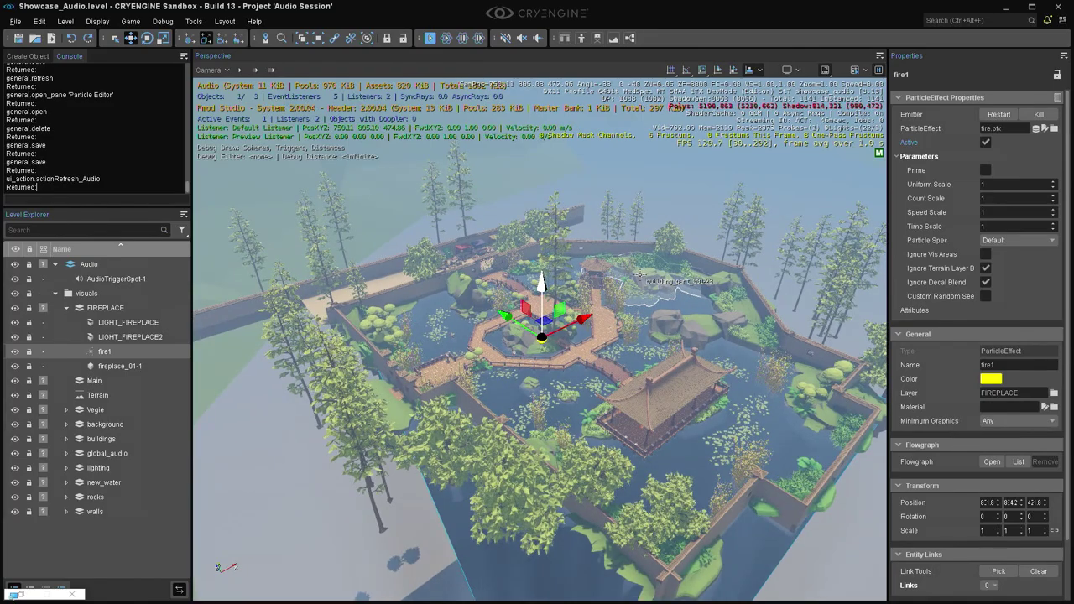
key(w)
key(w)
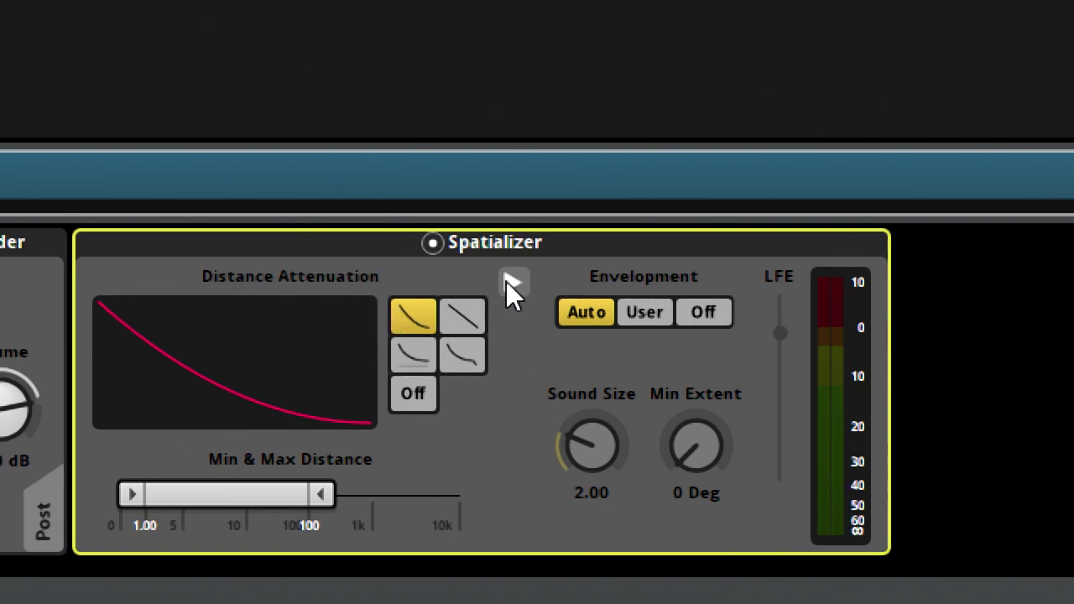
click(465, 317)
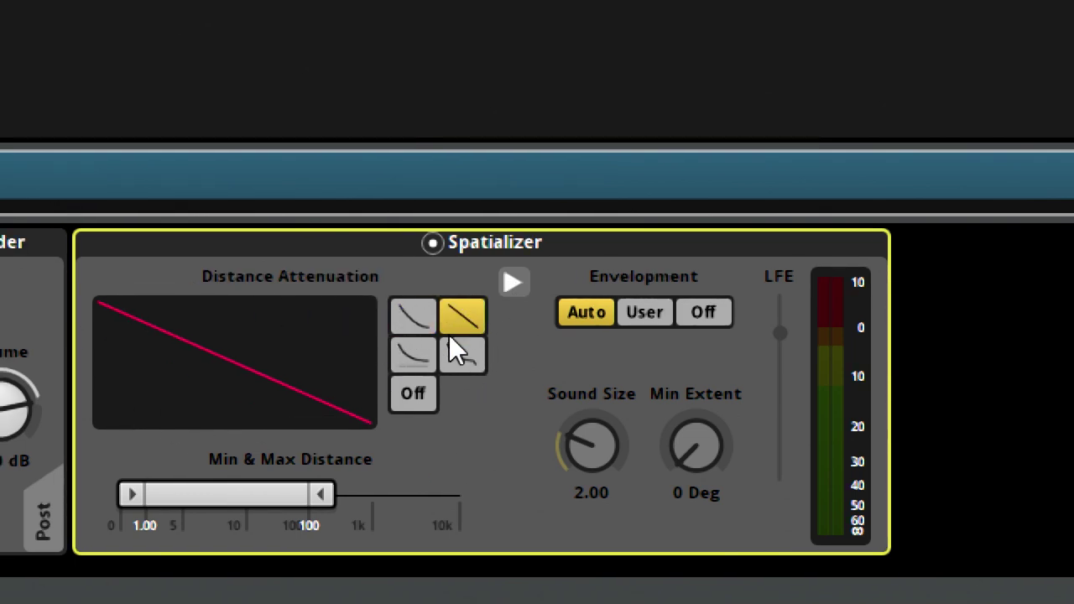
click(443, 354)
click(413, 354)
click(411, 325)
click(415, 395)
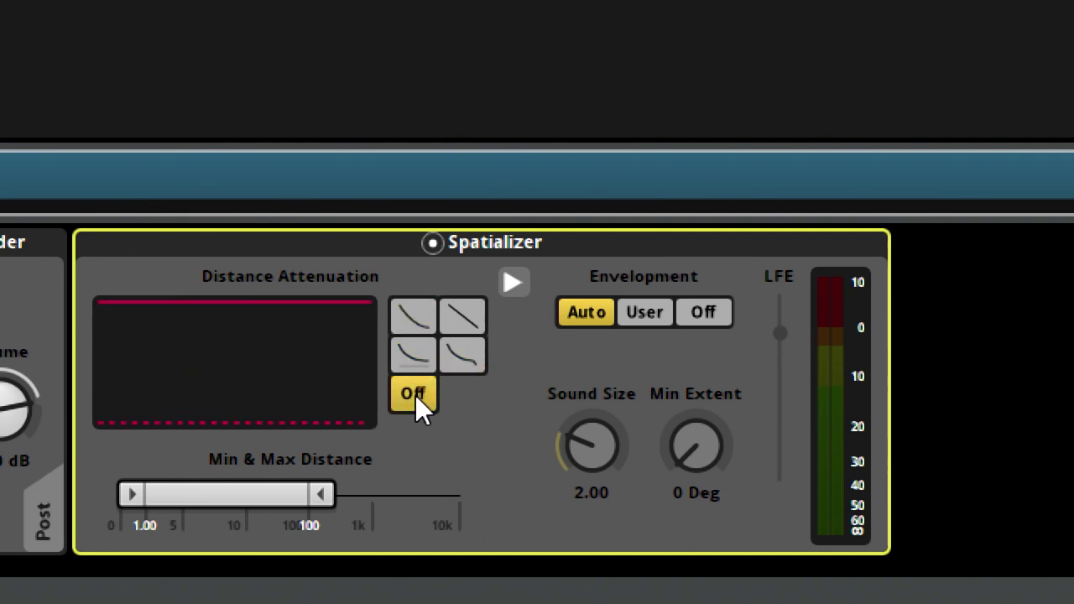
click(428, 316)
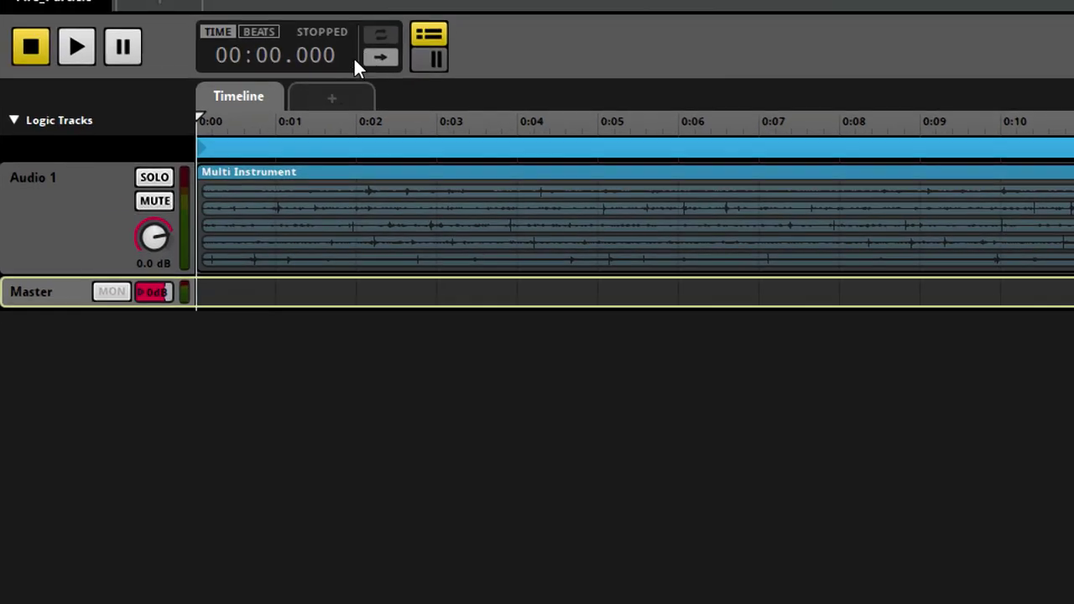
- Add a Built-in: Distance parameter named Distance with range 0 to 150 as a new tab
click(331, 99)
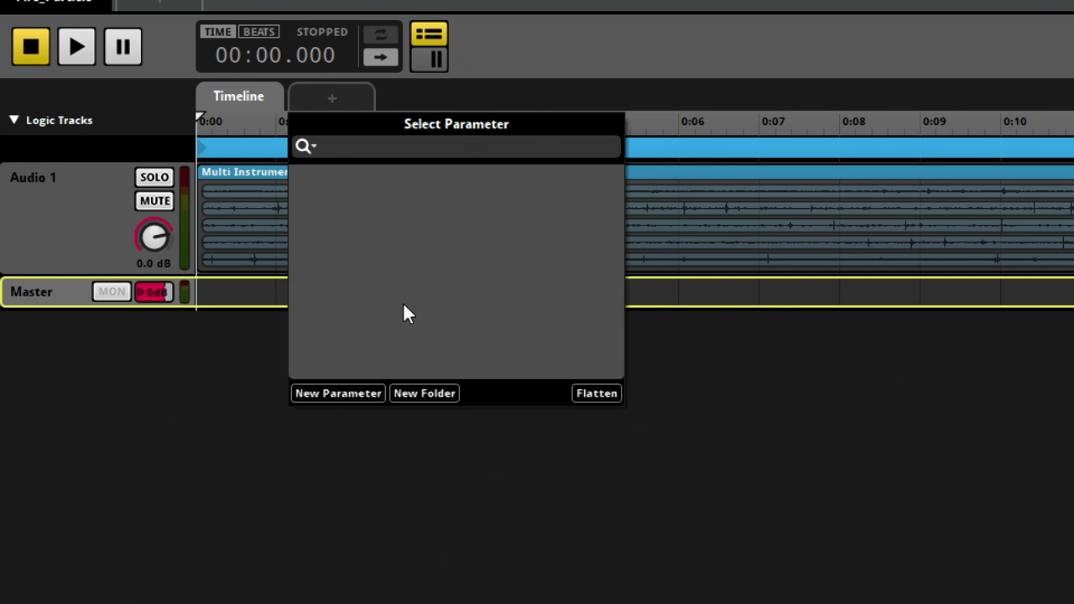
click(338, 393)
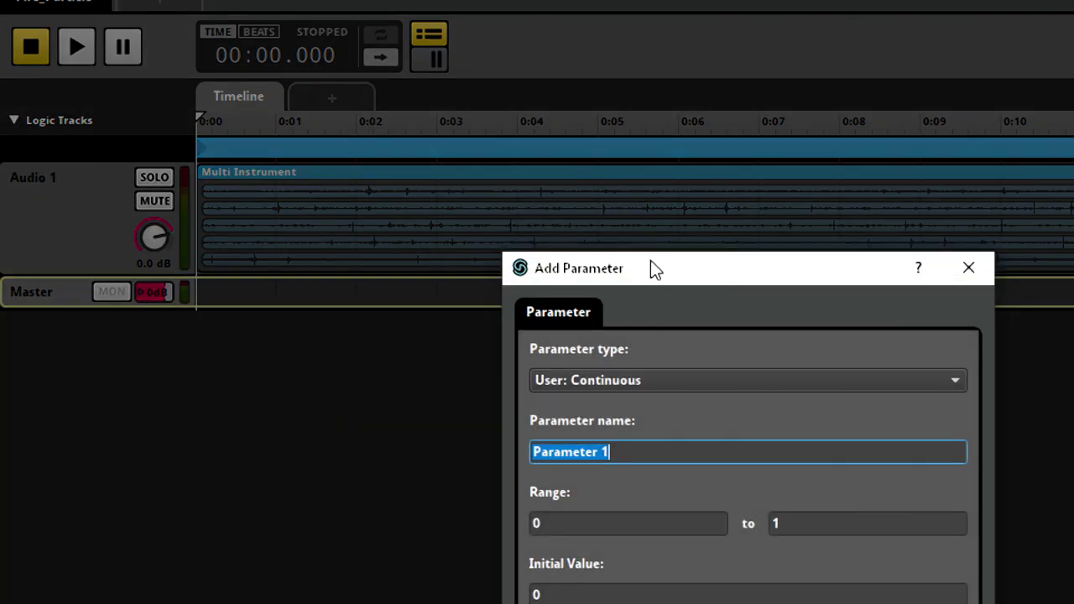
drag(650, 260, 382, 16)
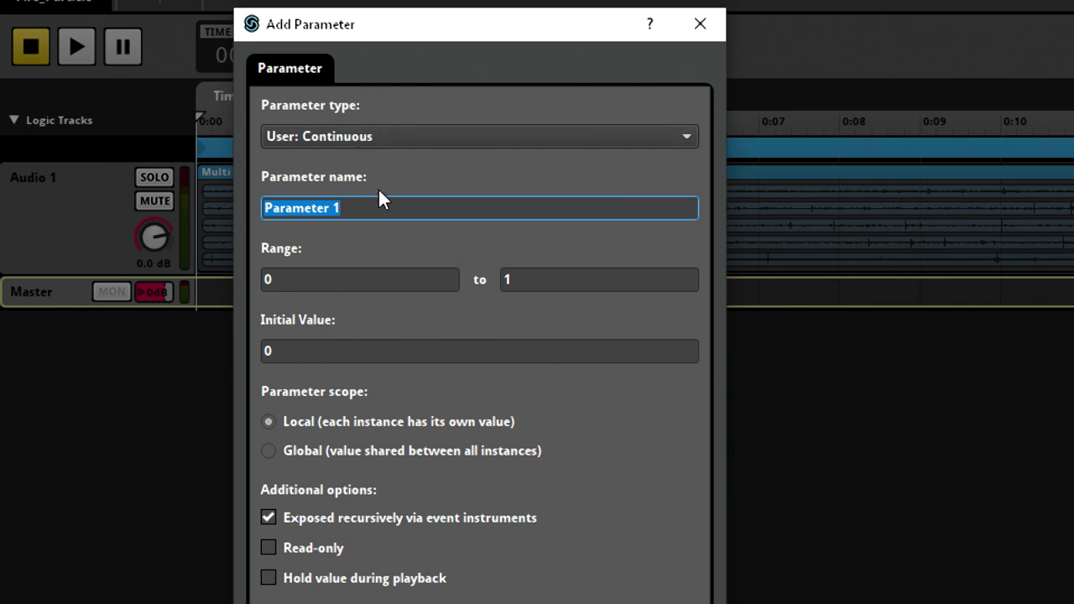
text(Distance)
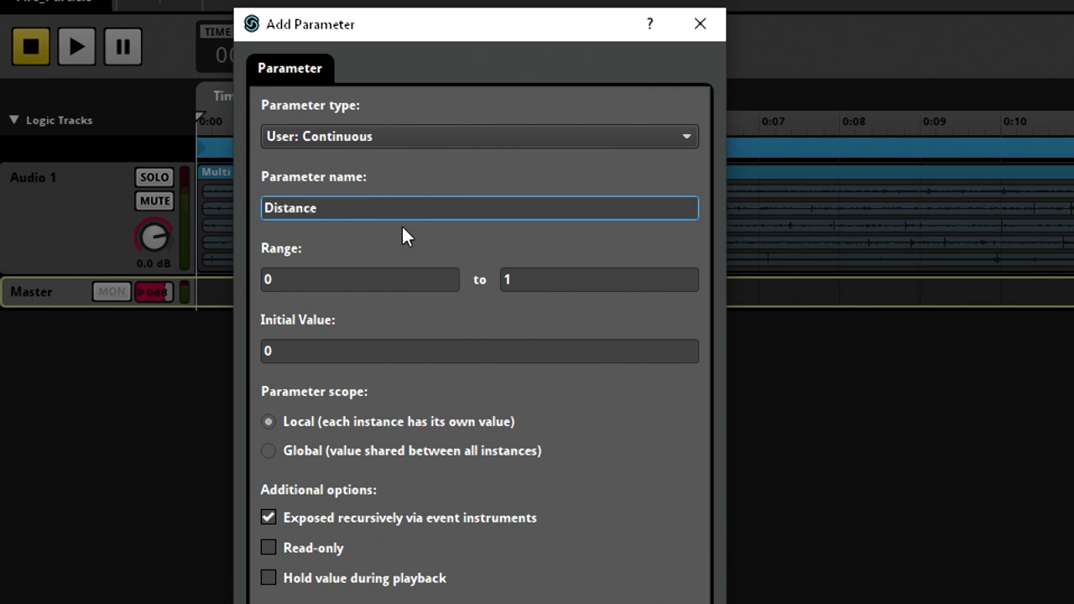
click(380, 281)
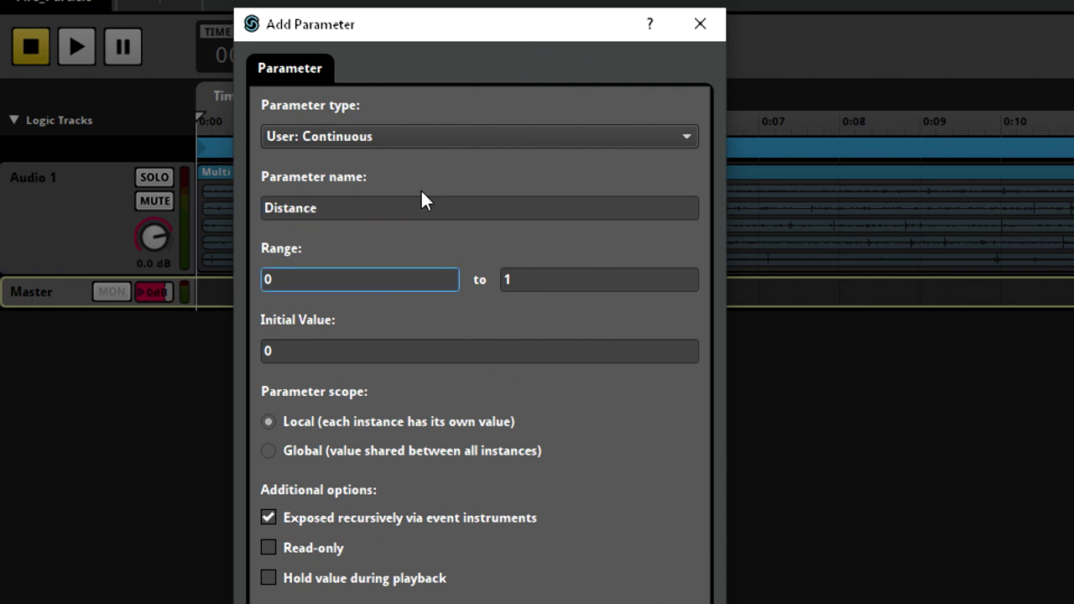
click(281, 107)
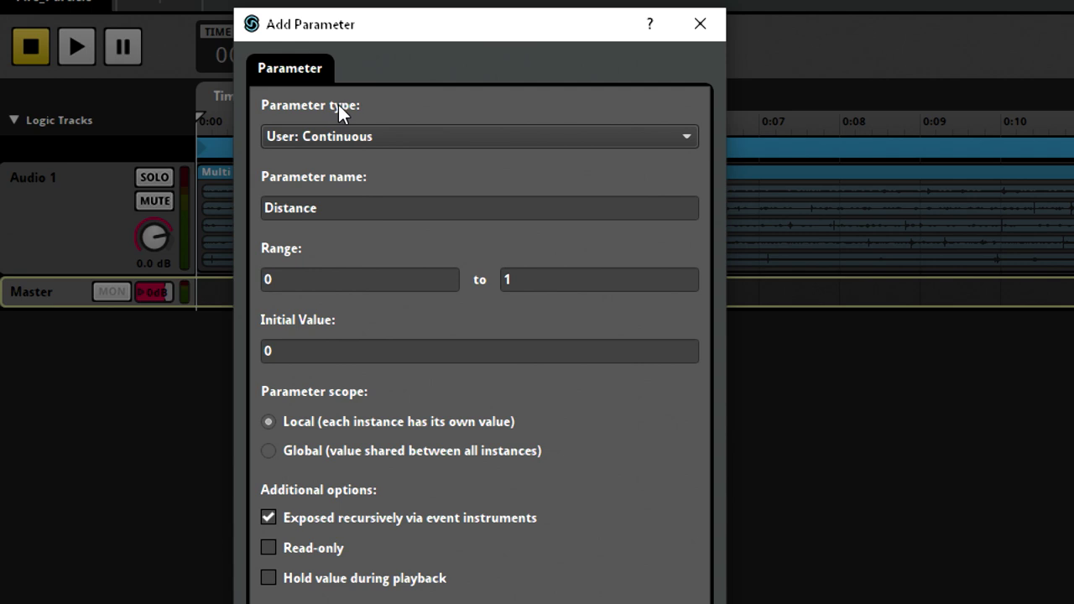
click(311, 137)
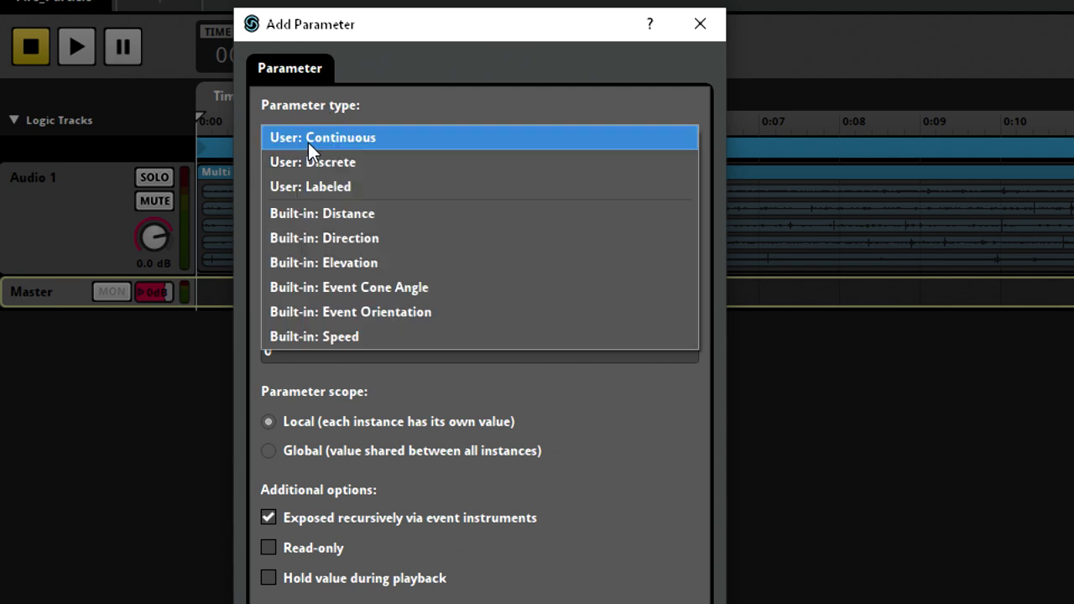
click(387, 214)
key(Tab)
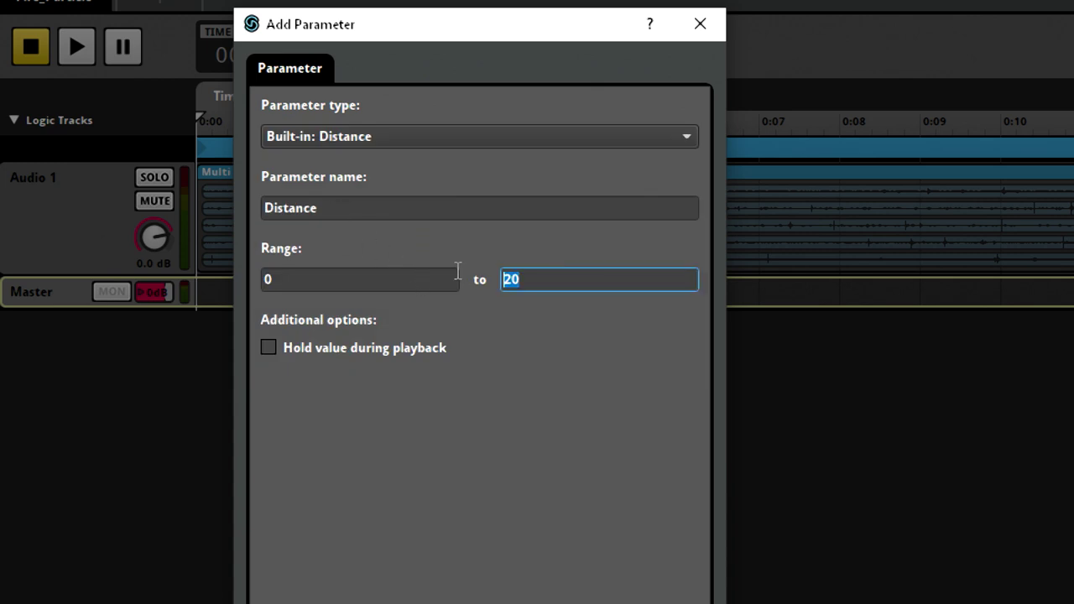
text(150)
click(585, 407)
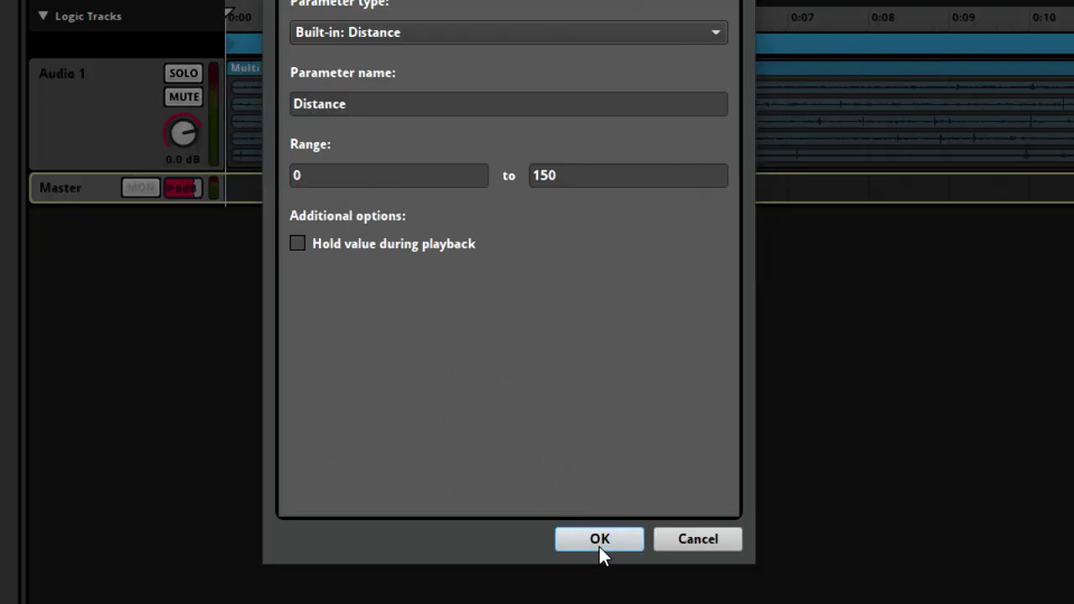
click(599, 539)
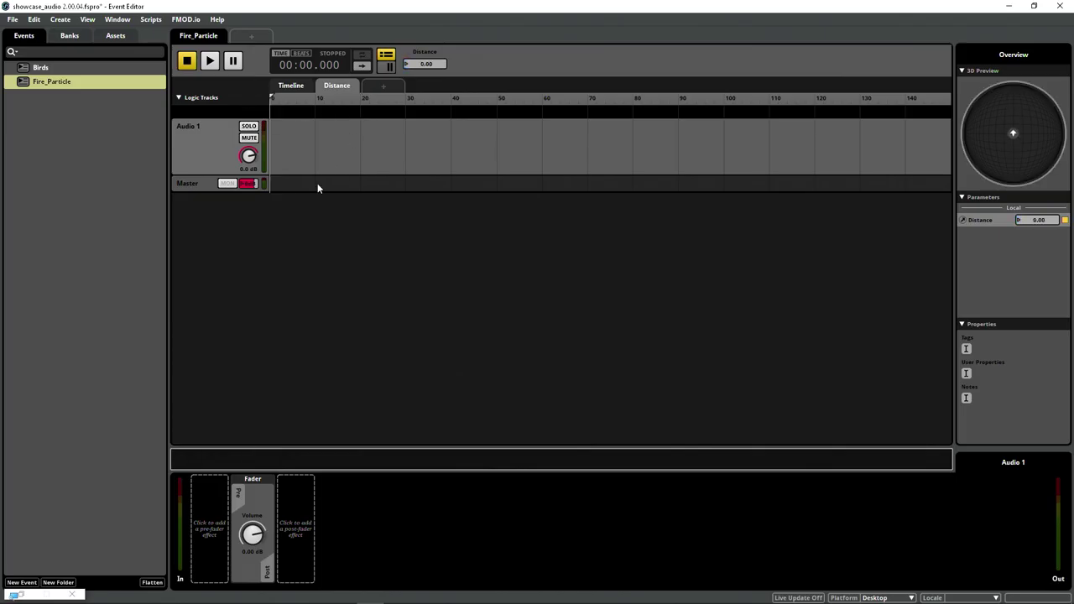
- Insert an FMOD Multiband EQ in the Master track's pre-fader slot
click(199, 202)
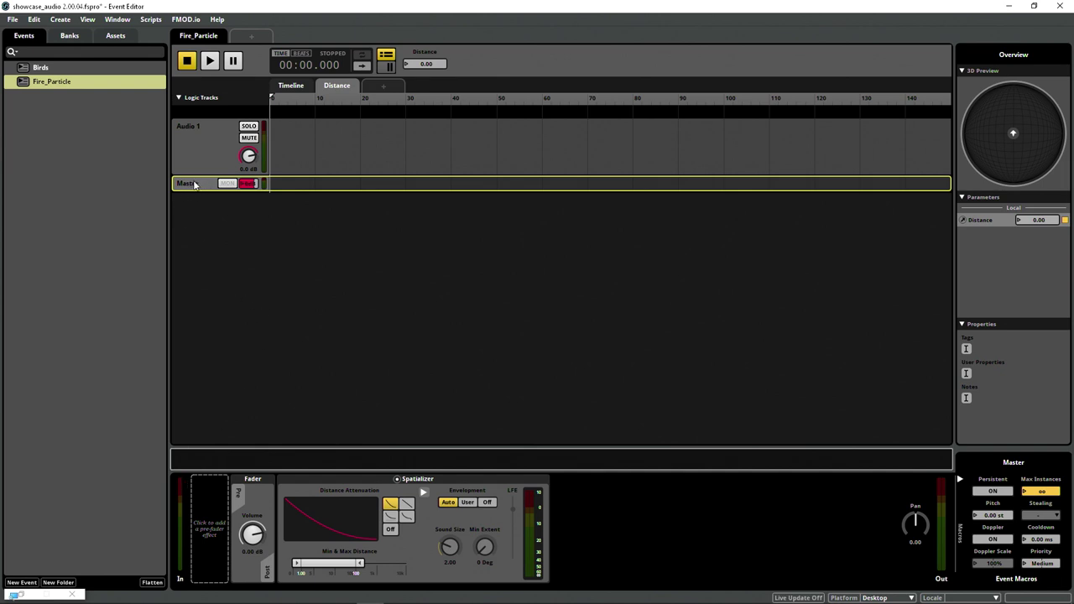
right_click(198, 534)
mouse_move(237, 551)
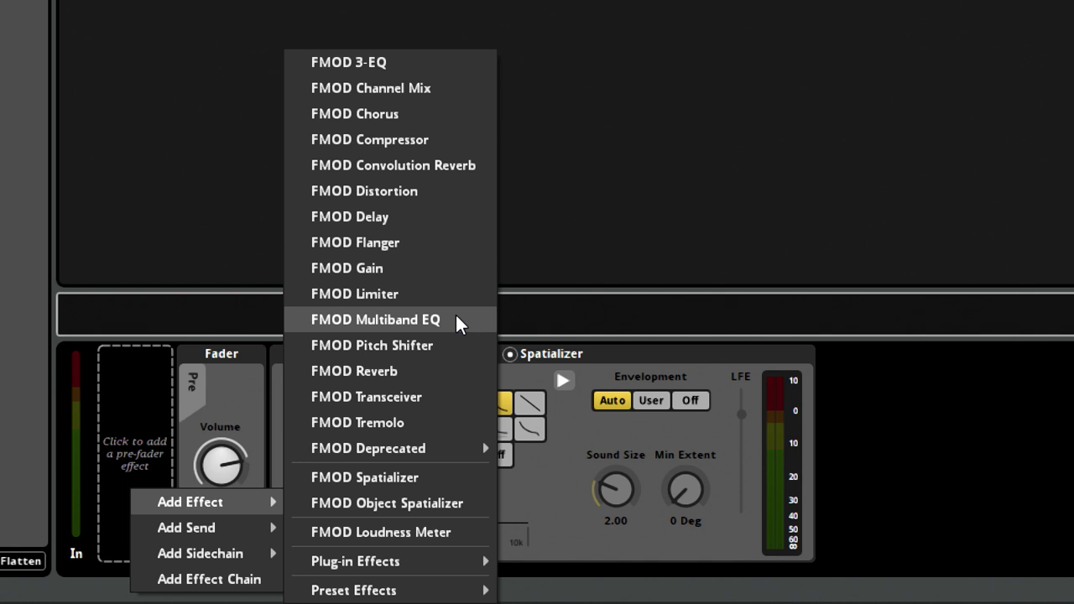
click(457, 322)
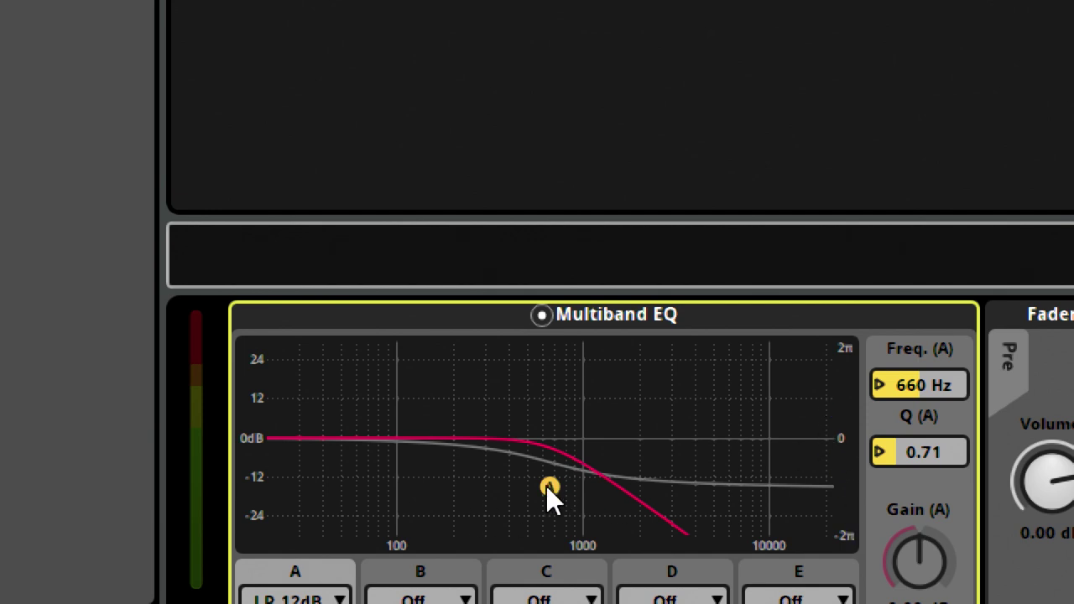
- Set EQ band A to a 12dB low-pass at 10.0 kHz with Q 0.97
drag(546, 487, 895, 511)
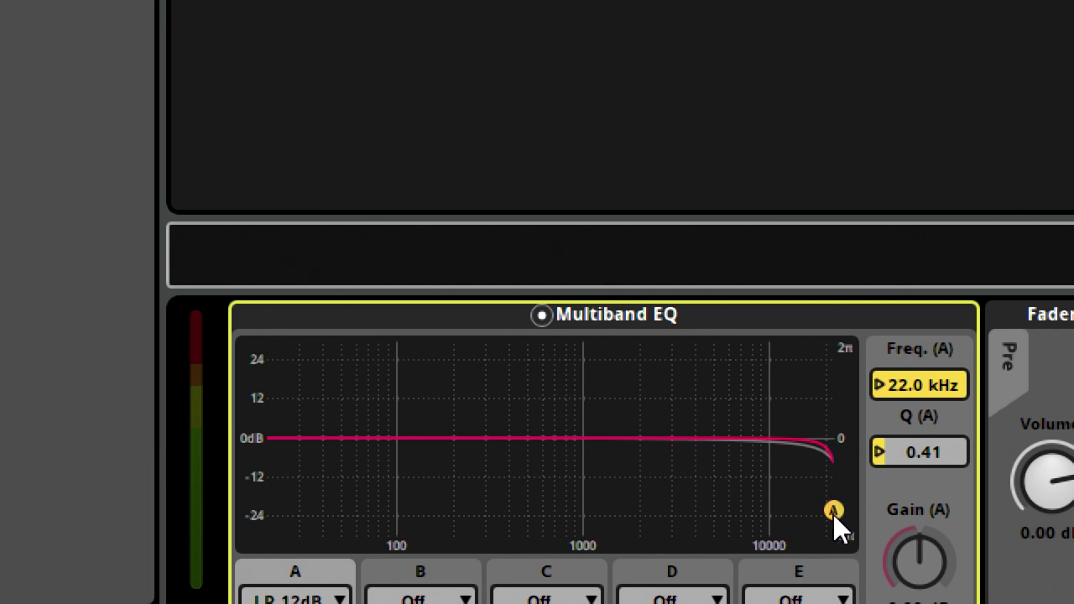
drag(834, 513, 721, 482)
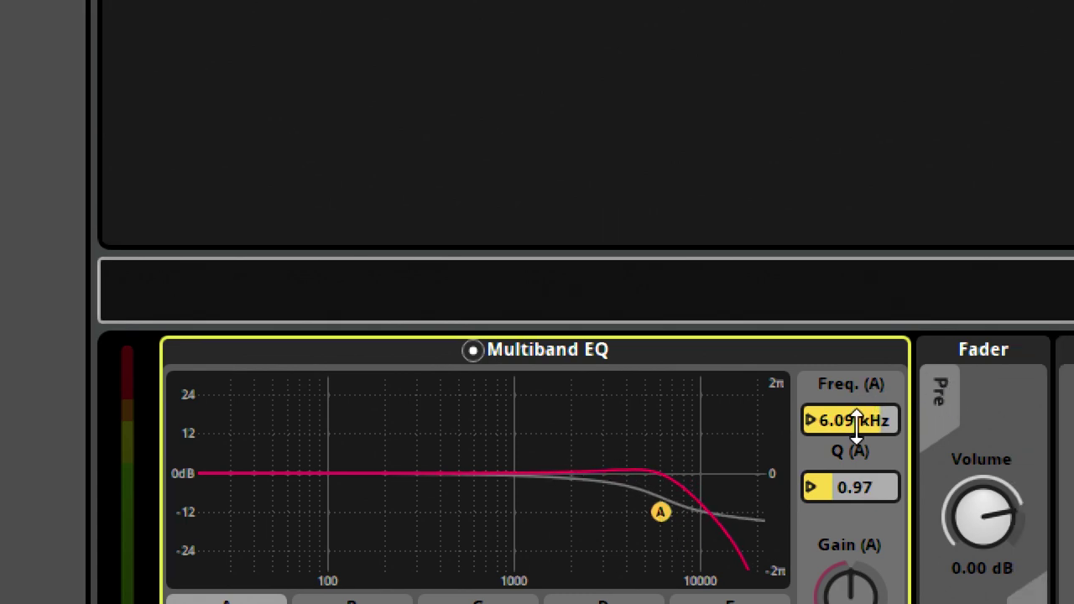
mouse_move(856, 420)
mouse_down()
mouse_move(855, 461)
mouse_move(859, 423)
mouse_up()
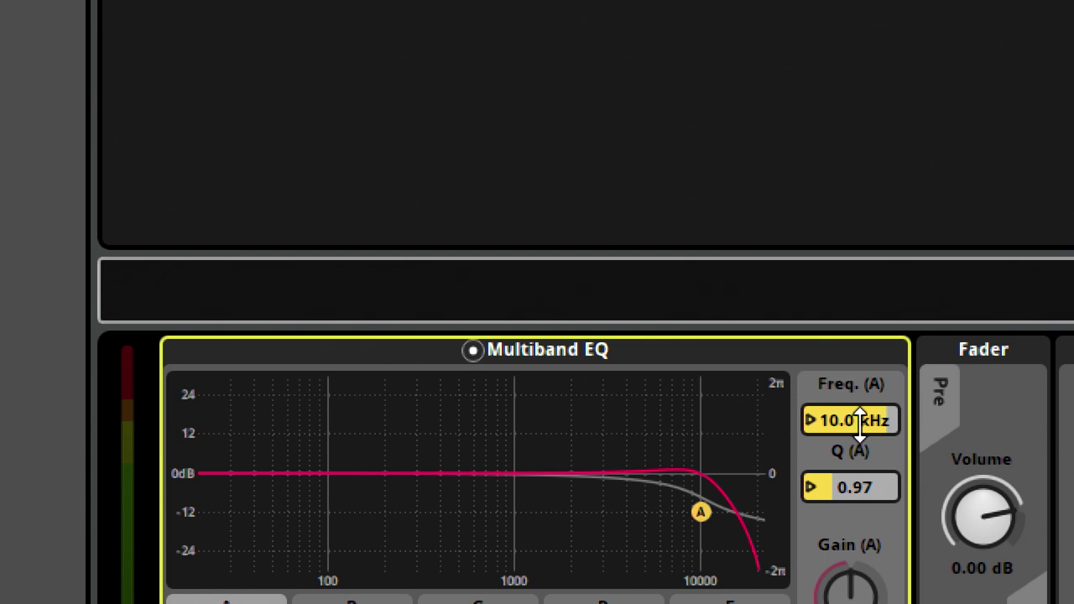
- Add automation to the Multiband EQ band A frequency, driven by the Distance parameter
right_click(859, 421)
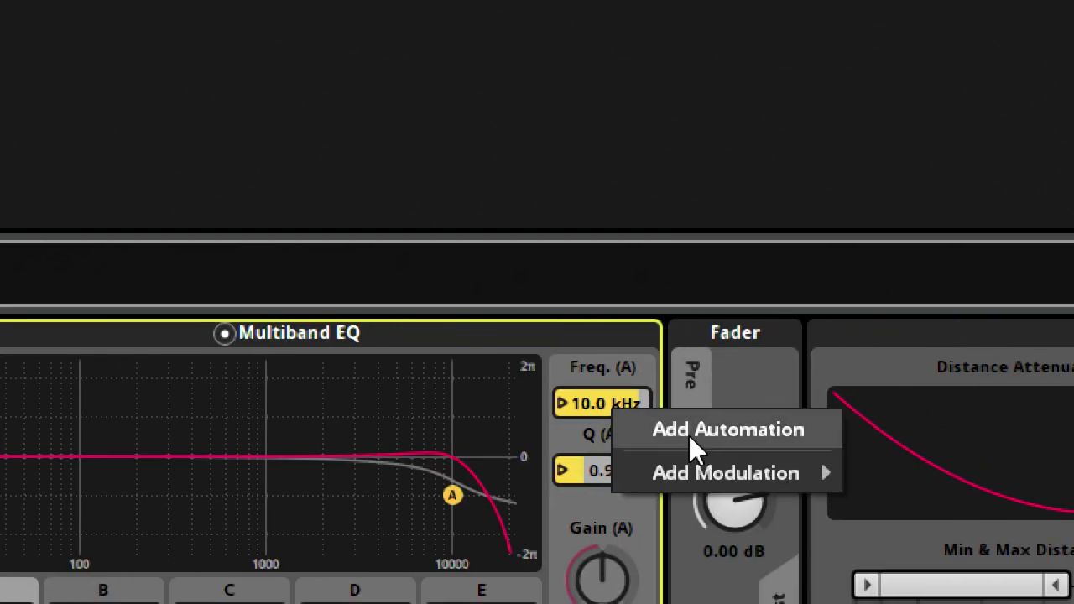
click(692, 430)
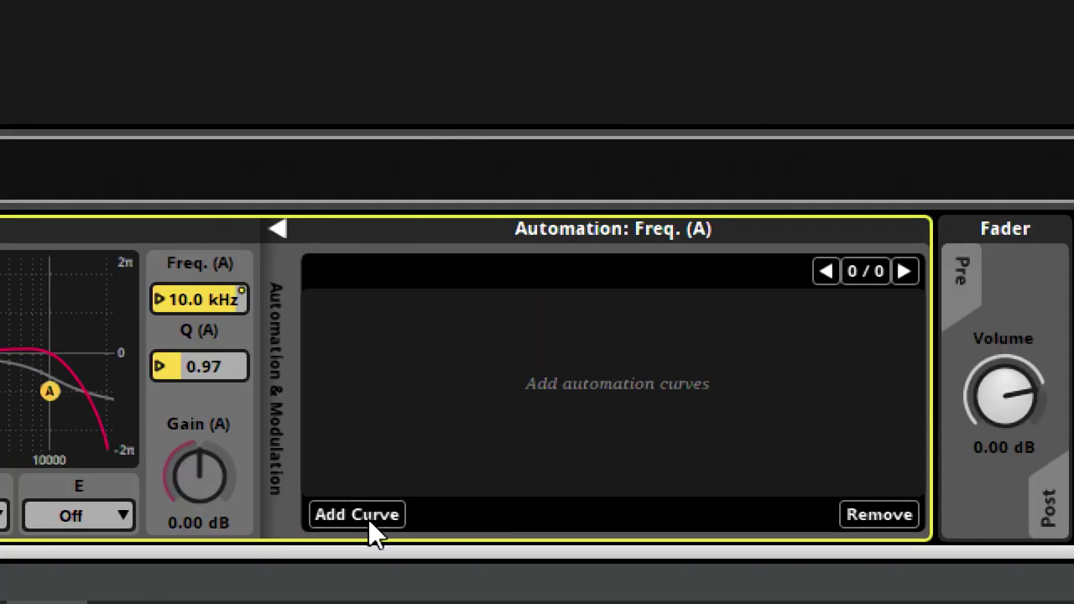
click(367, 514)
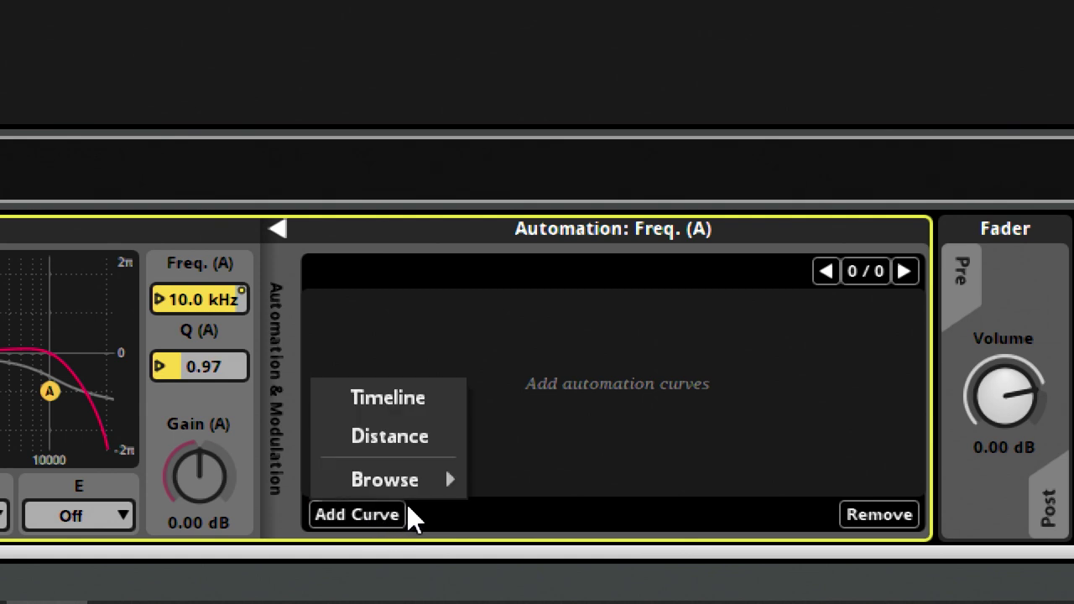
mouse_move(432, 479)
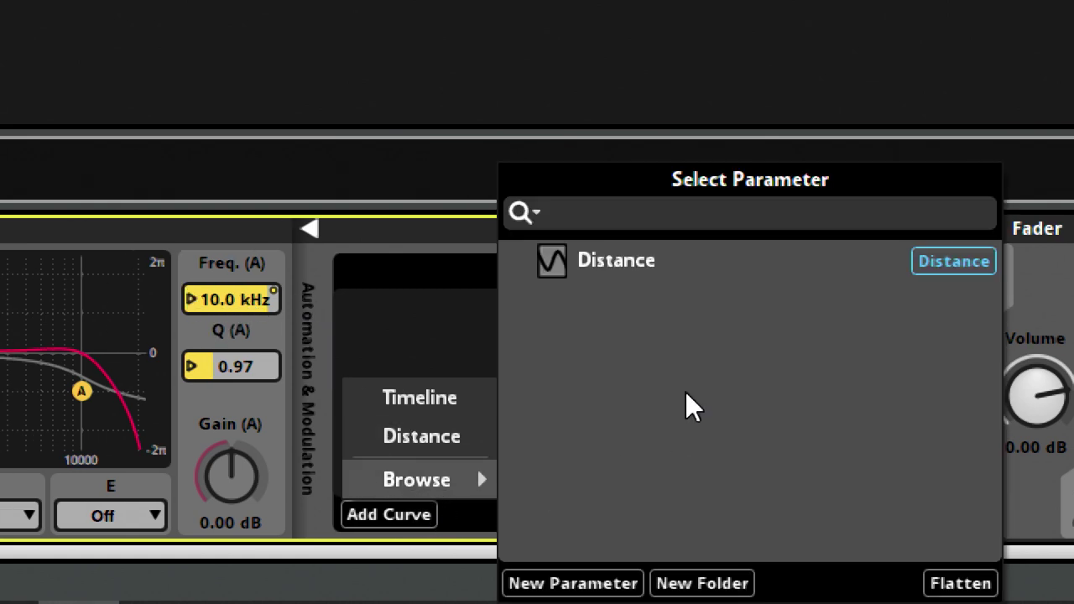
click(653, 261)
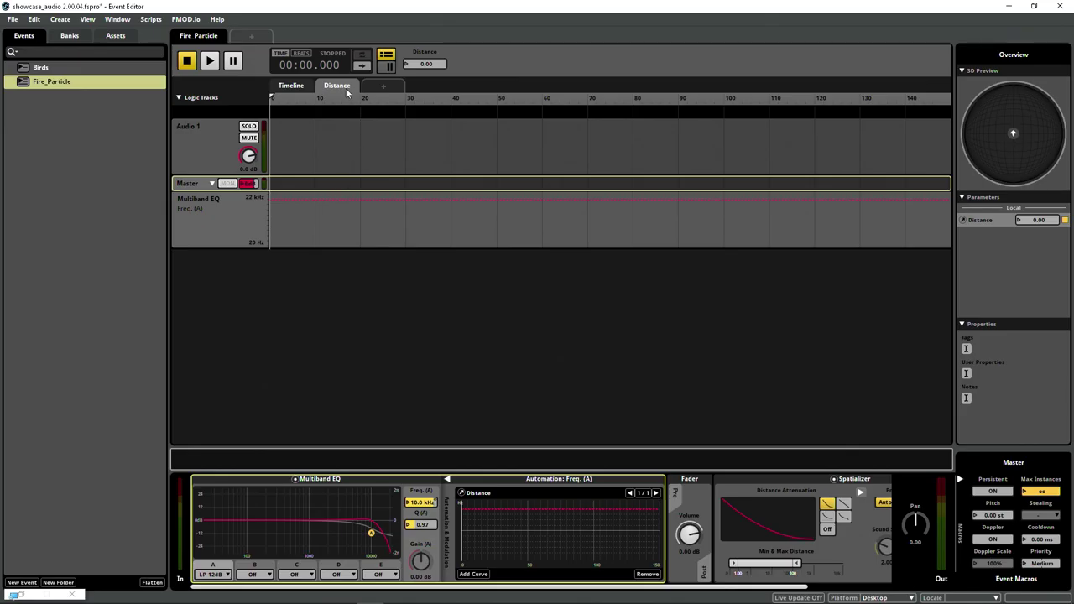
- On the Distance sheet, curve the EQ frequency from 22.0 kHz down to 450 Hz near distance 60
click(342, 89)
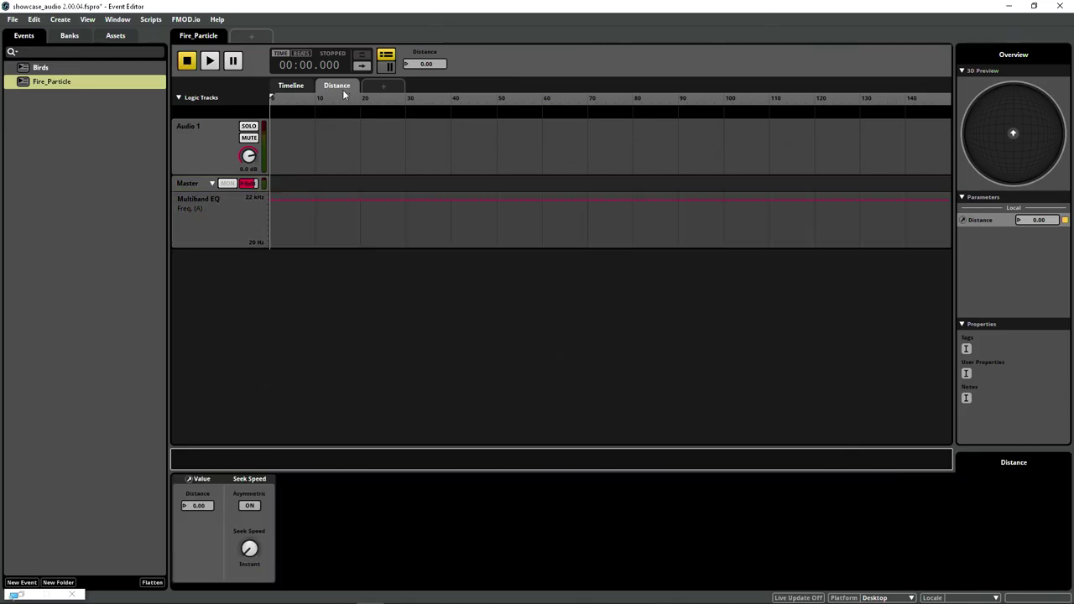
click(198, 211)
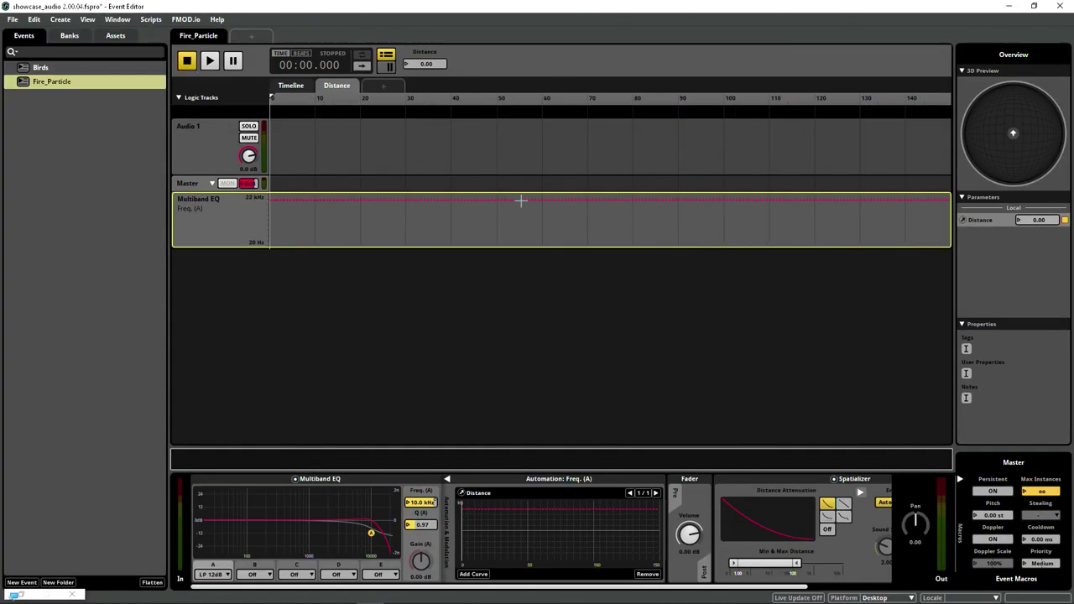
drag(297, 198, 270, 194)
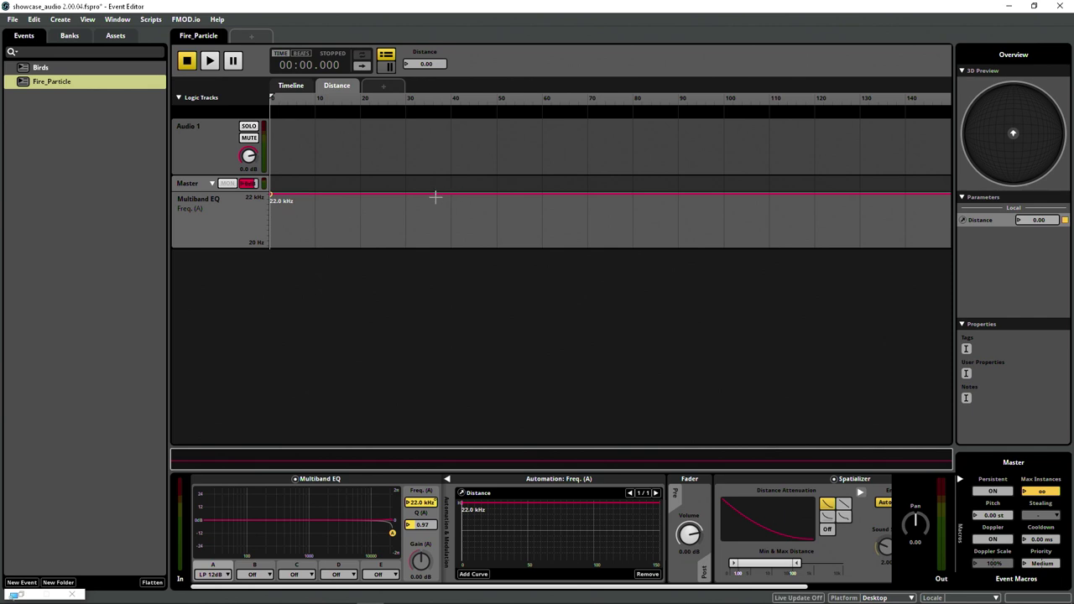
drag(442, 193, 542, 223)
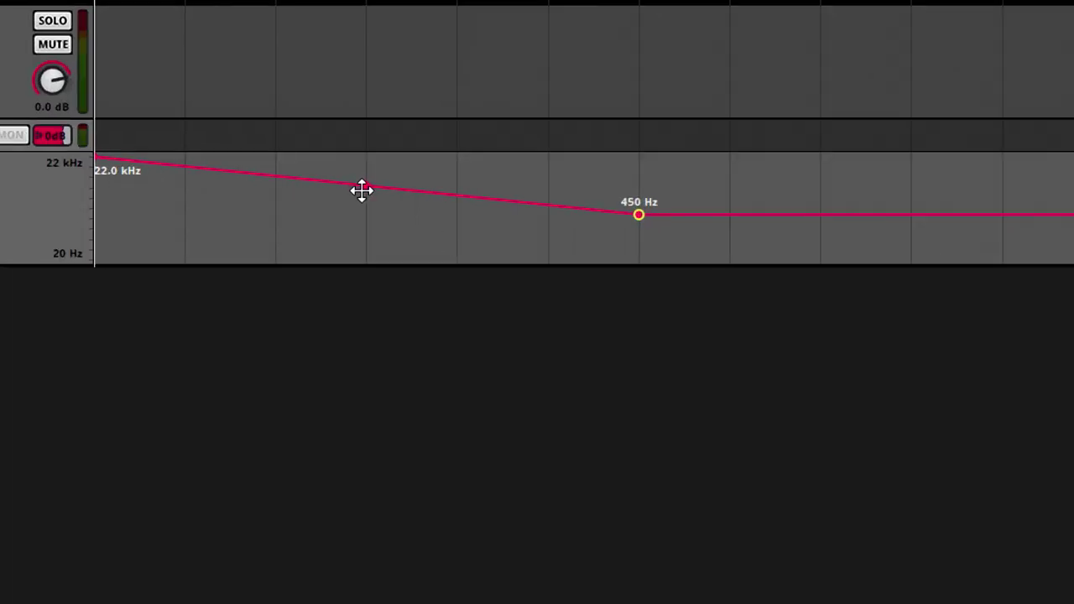
mouse_move(364, 189)
mouse_down()
mouse_move(364, 171)
mouse_move(367, 199)
mouse_up()
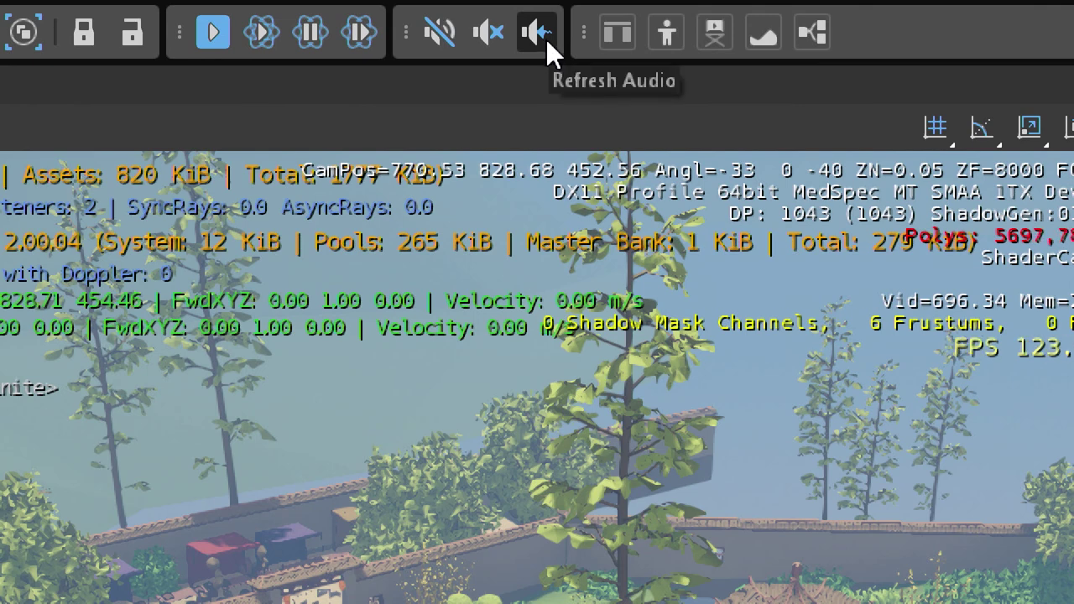
- Reload the level's audio, activate the fire1 effect, and move the camera toward and away from it
click(537, 32)
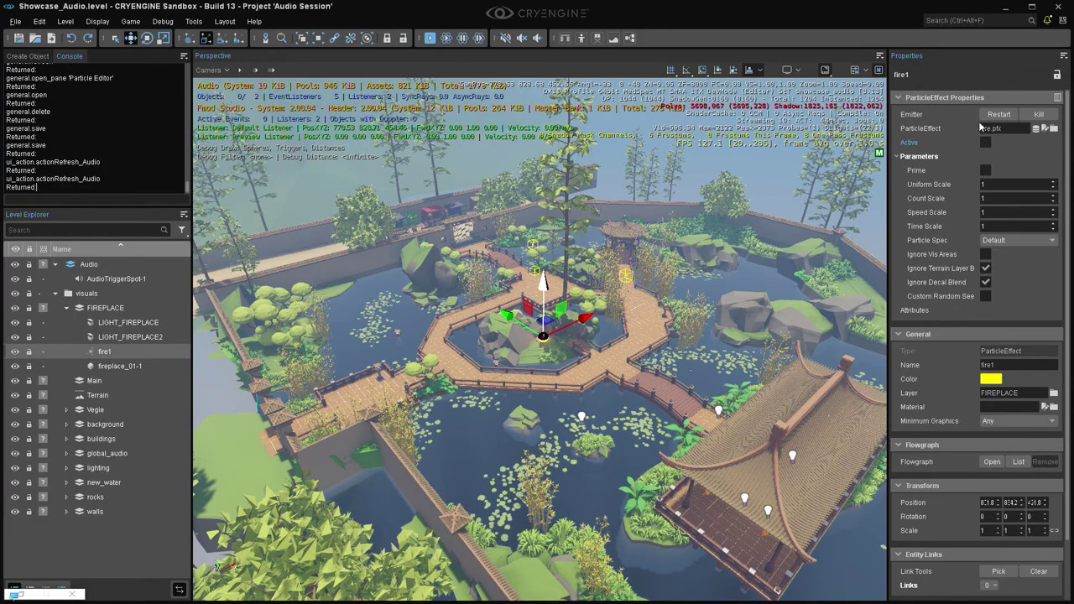
click(985, 142)
scroll(541, 335, up, 5)
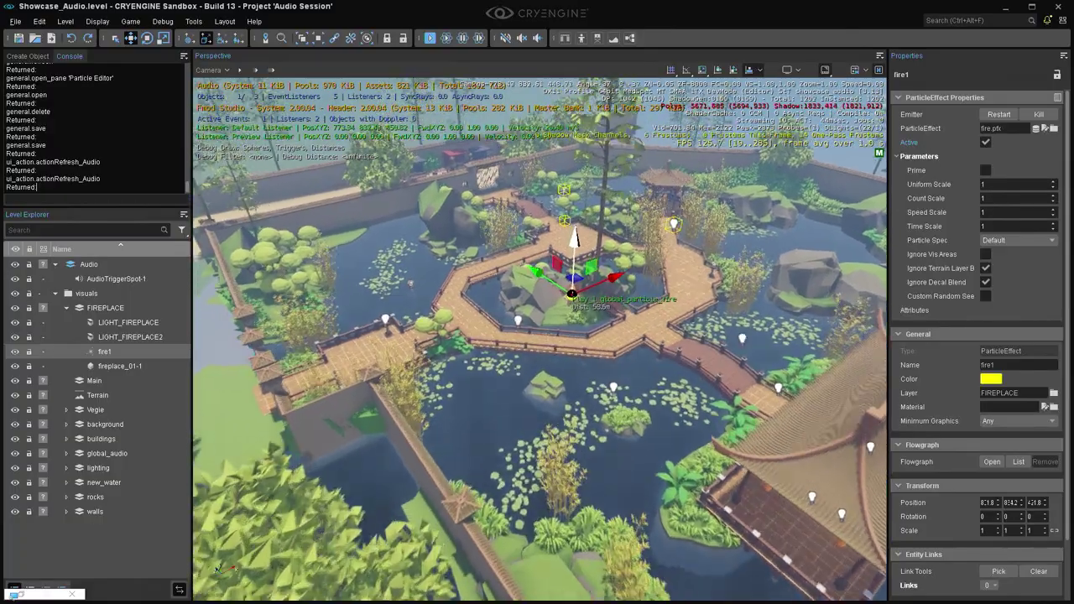
scroll(542, 336, up, 10)
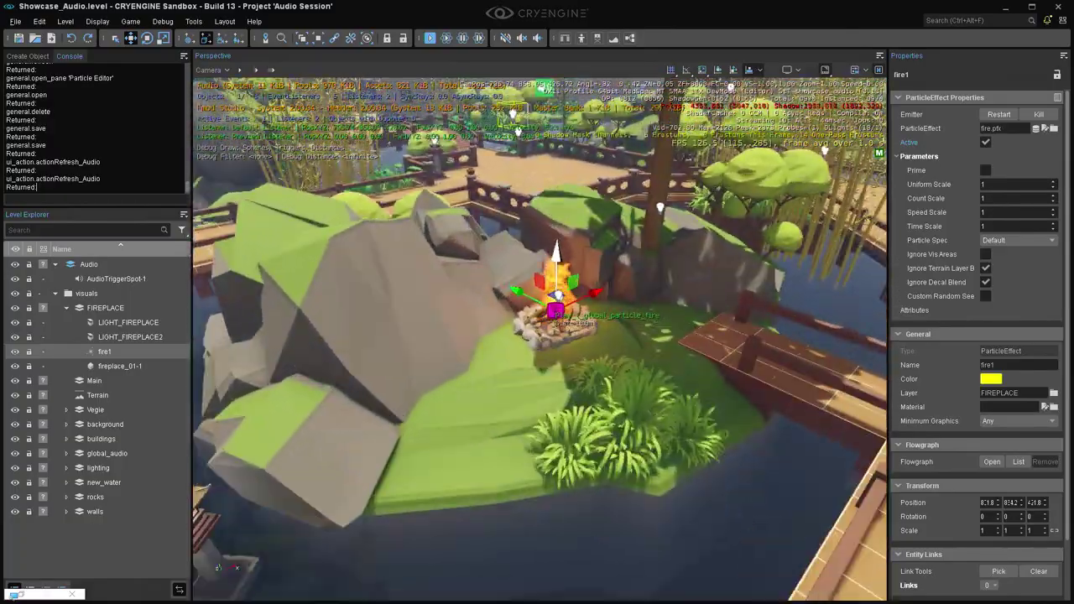
scroll(541, 336, down, 5)
scroll(541, 336, up, 5)
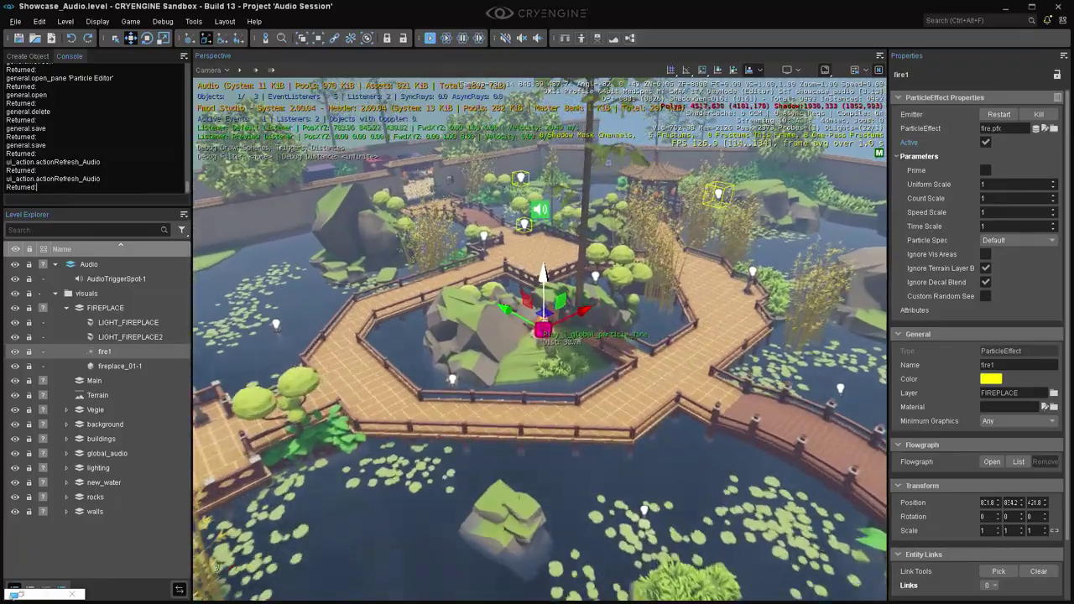
scroll(541, 335, up, 8)
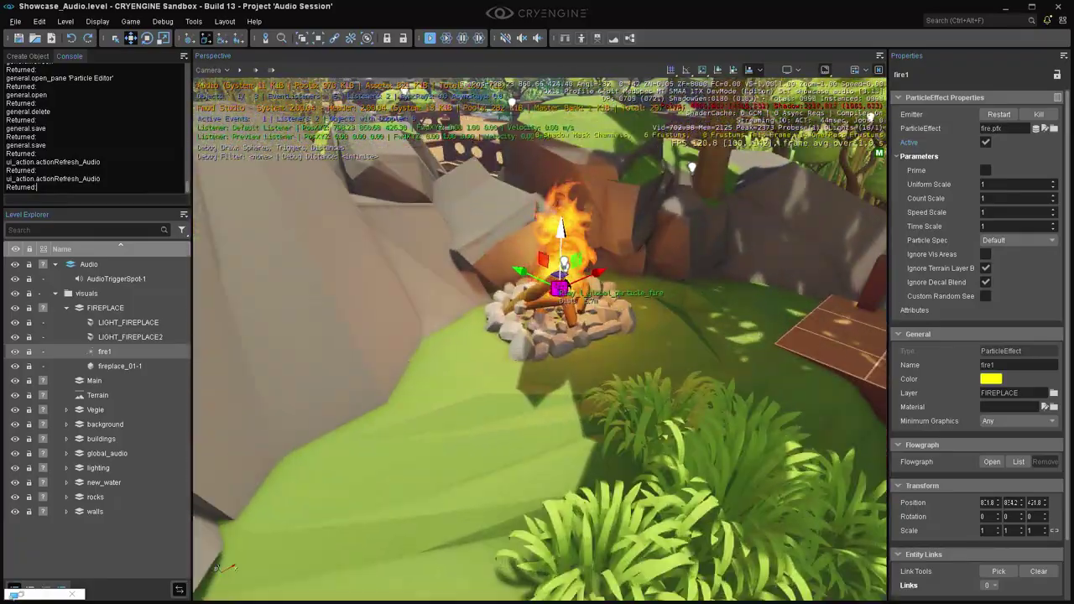
scroll(541, 335, down, 10)
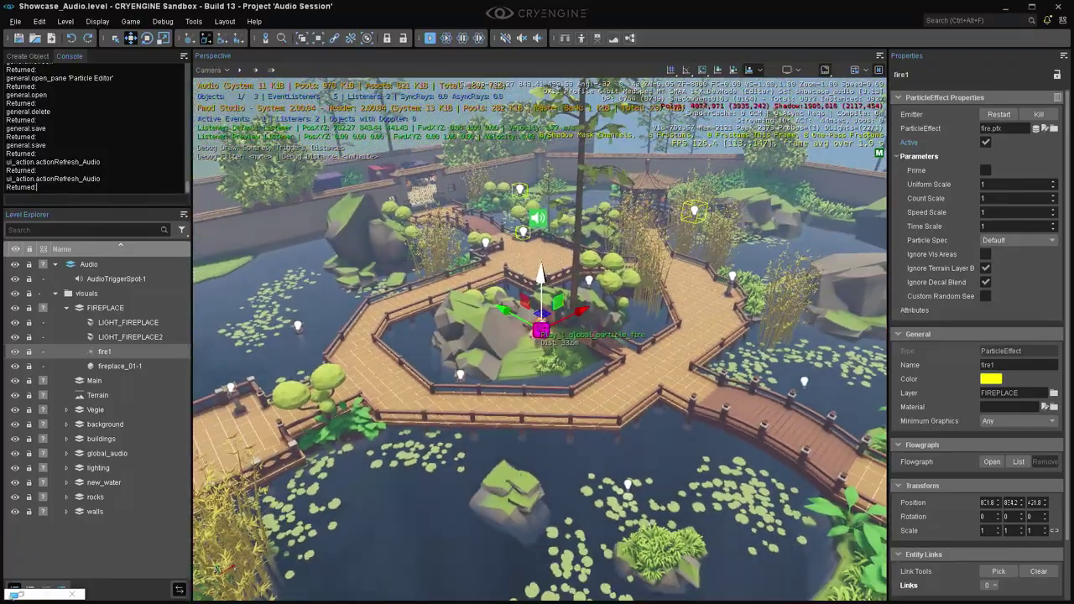
scroll(541, 336, up, 8)
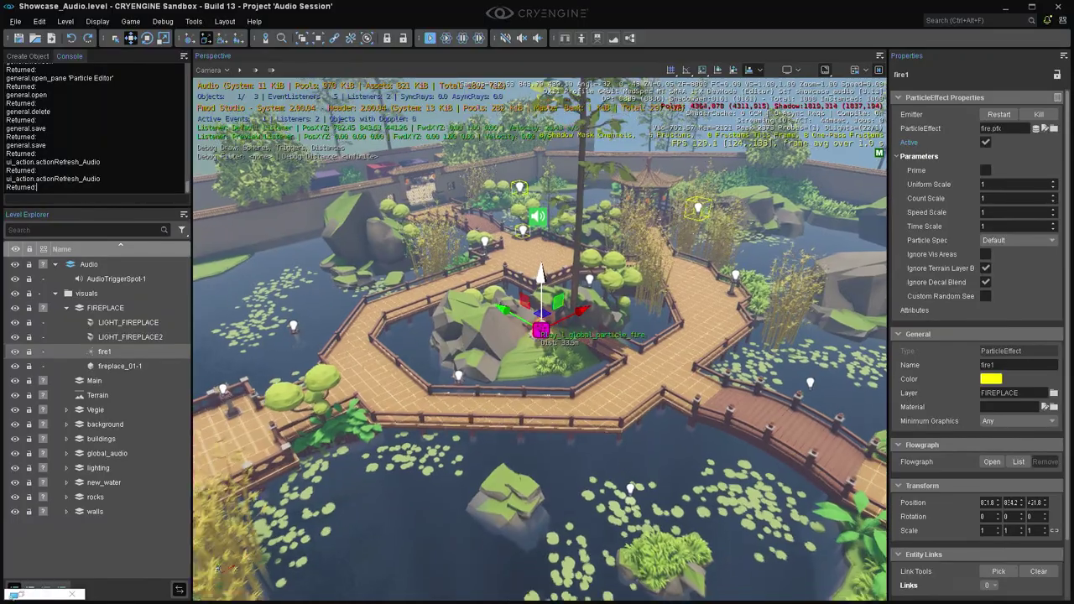
scroll(541, 336, down, 10)
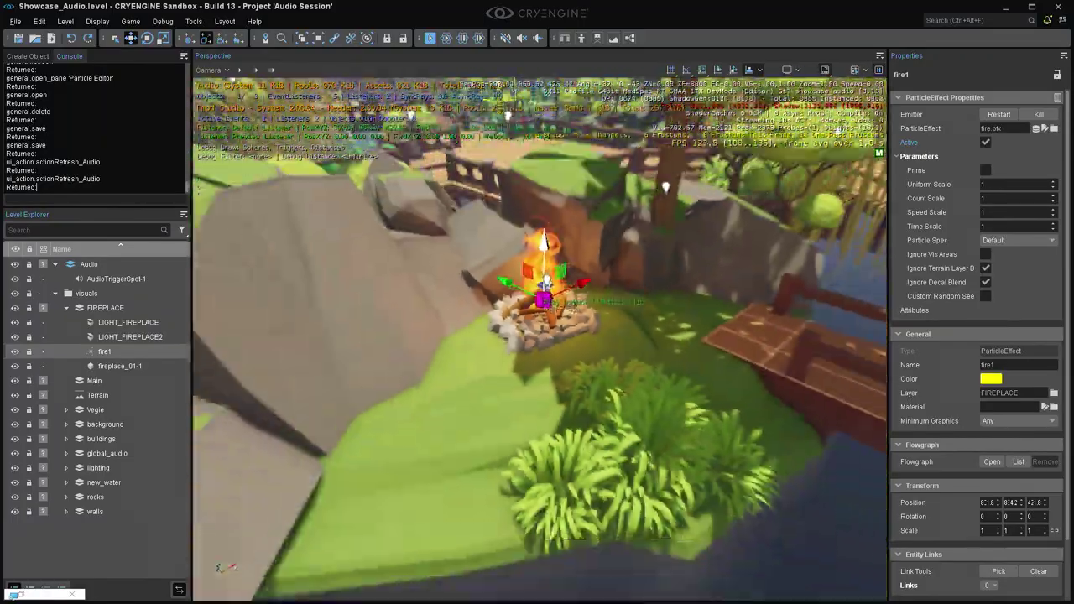
scroll(541, 336, up, 8)
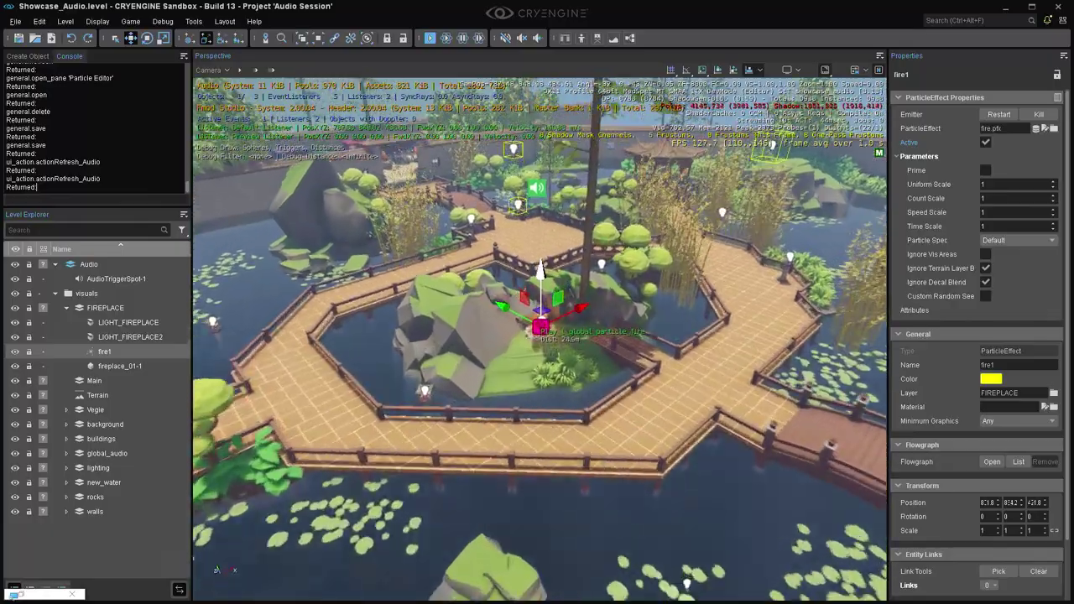
scroll(541, 335, down, 8)
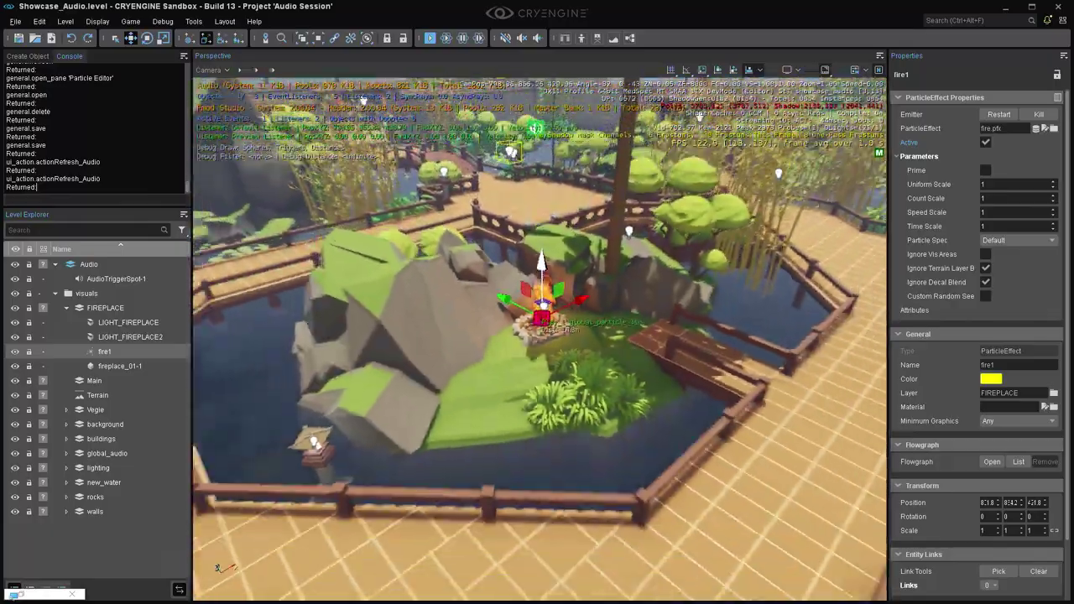
- Switch off distance attenuation in FMOD Studio's Spatializer, then return to CRYENGINE Sandbox
key(alt+Tab)
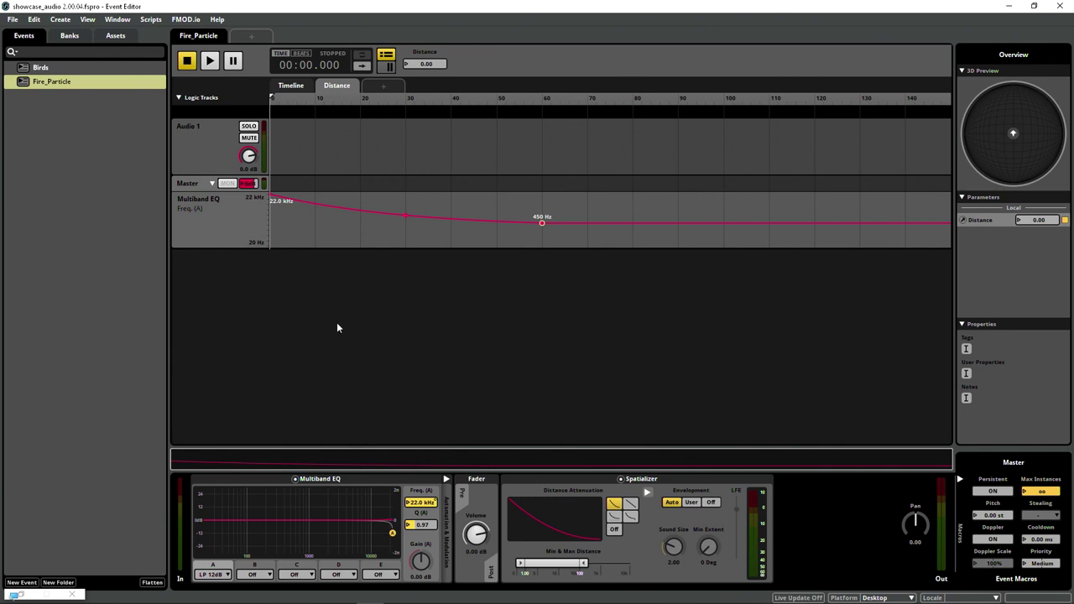
click(614, 529)
key(alt+Tab)
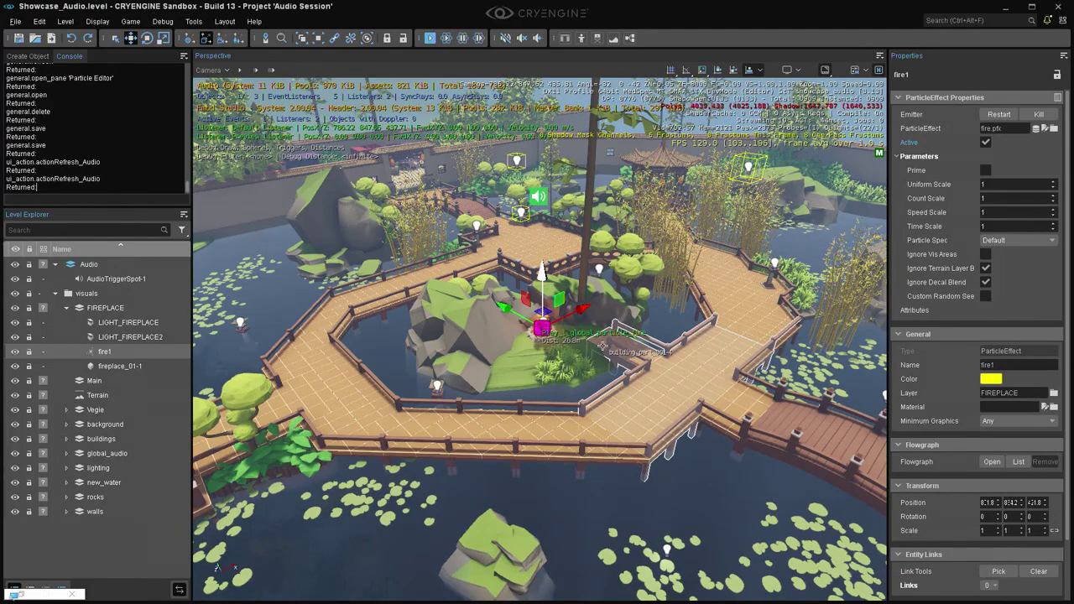
- Orbit and zoom around the fireplace to hear the fire near and far, then return to FMOD Studio
alt+middle_drag(617, 327, 610, 317)
scroll(610, 317, up, 10)
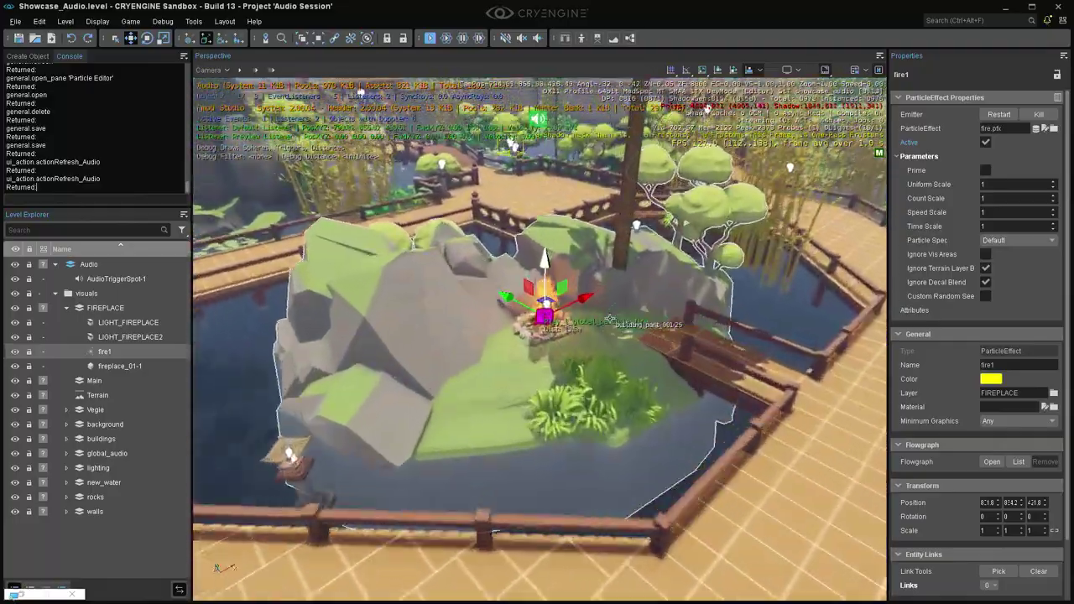
scroll(610, 317, down, 10)
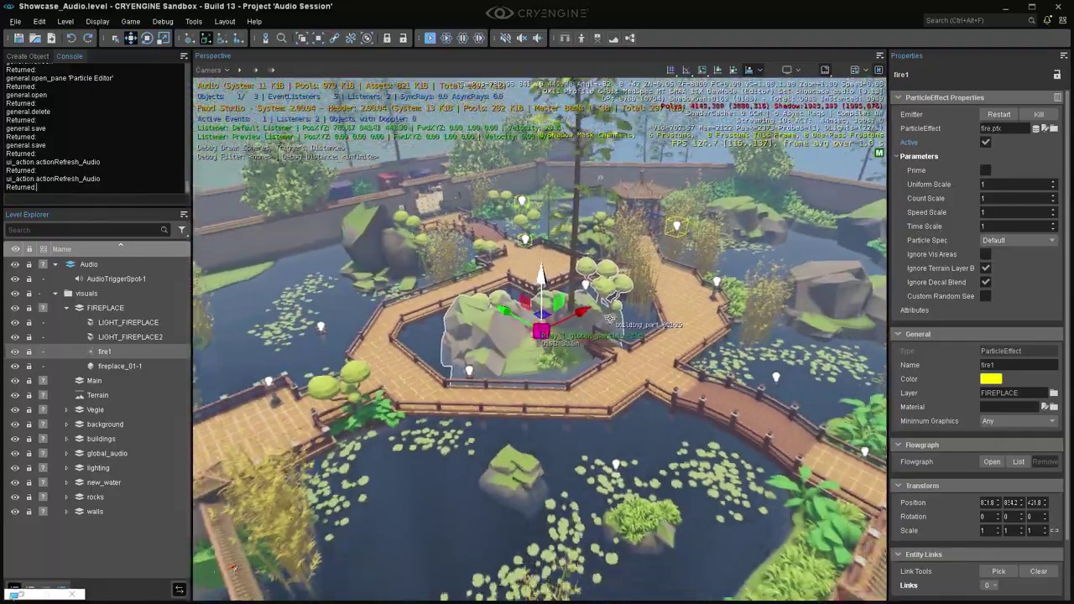
alt+middle_drag(610, 317, 610, 322)
key(alt+Tab)
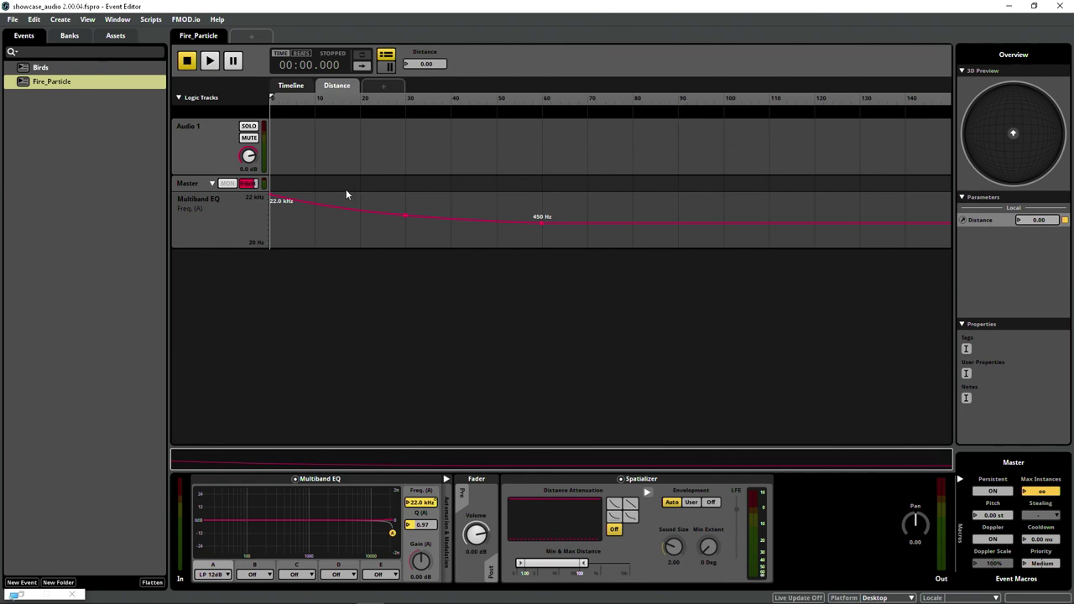
- Add Volume automation to the Master track on the Distance sheet
click(189, 183)
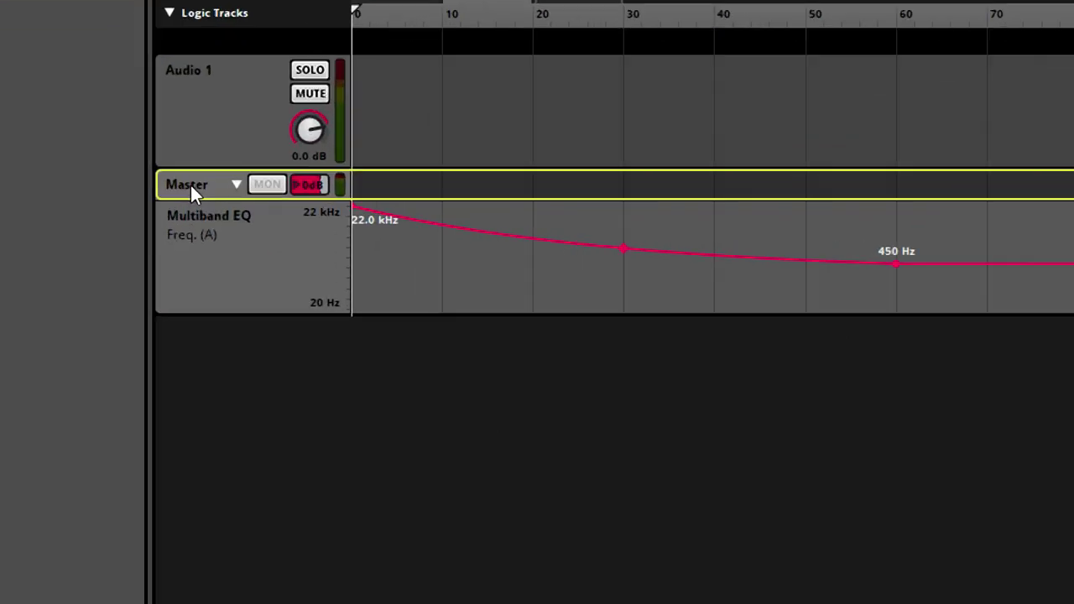
right_click(325, 184)
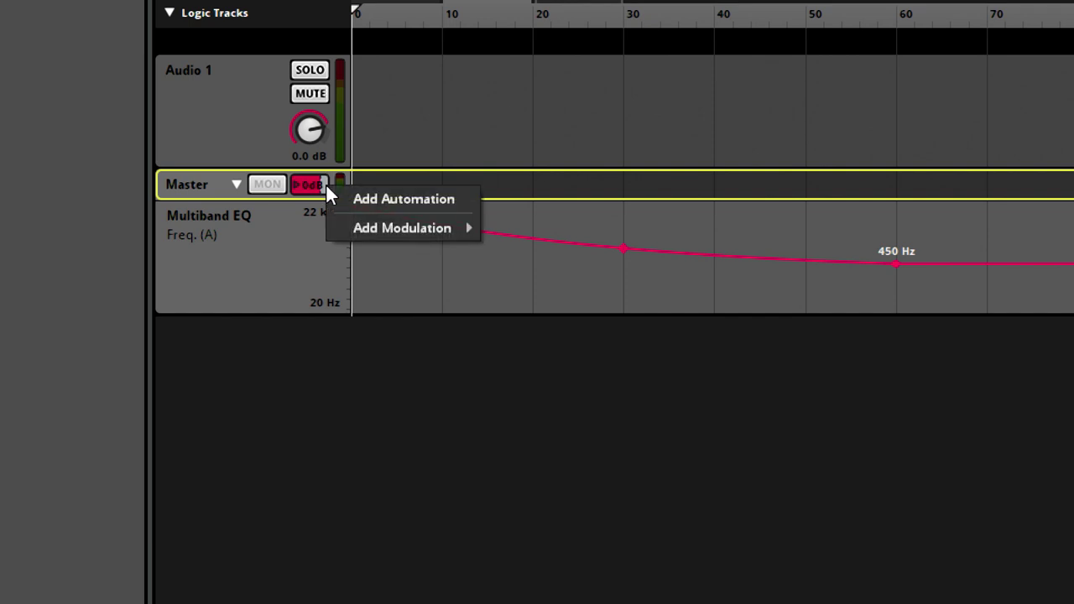
click(389, 199)
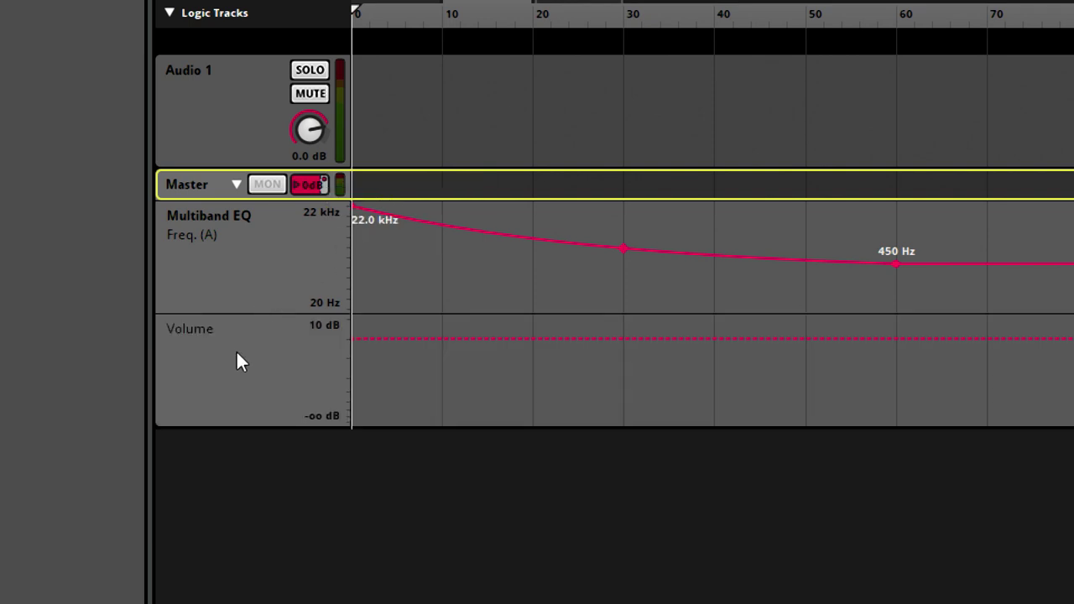
click(209, 377)
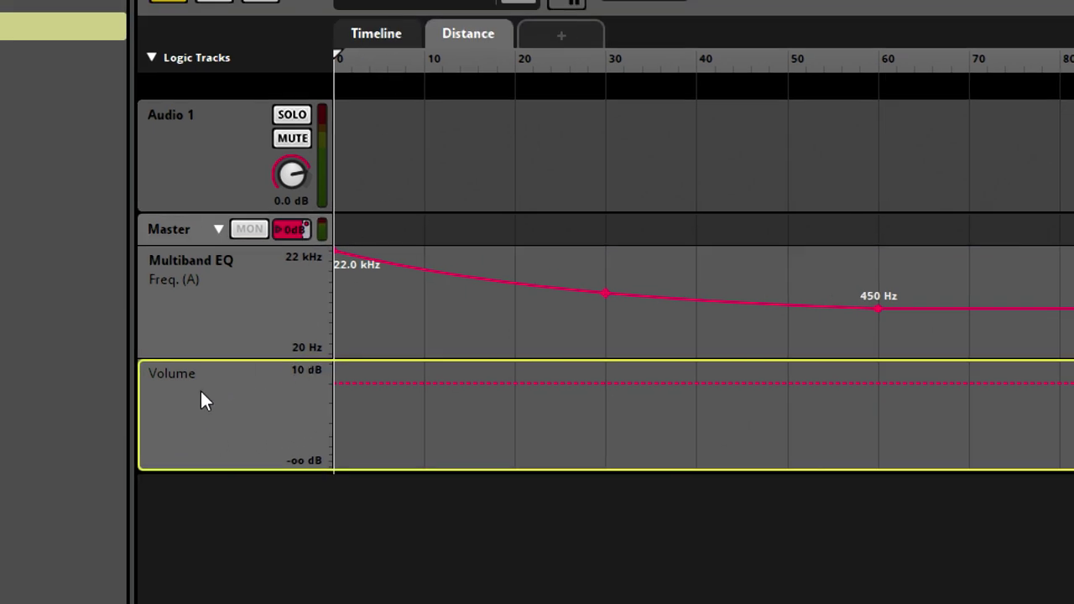
- Shape the volume curve from 0.00 dB at distance 0 through -12 dB down to -oo dB at 60
click(337, 383)
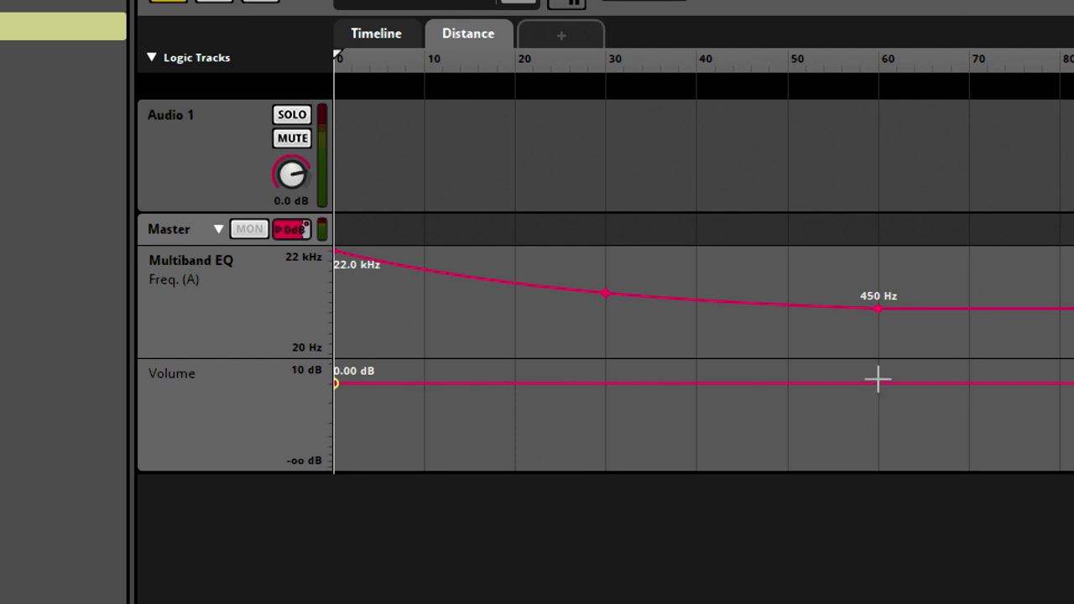
drag(877, 383, 880, 499)
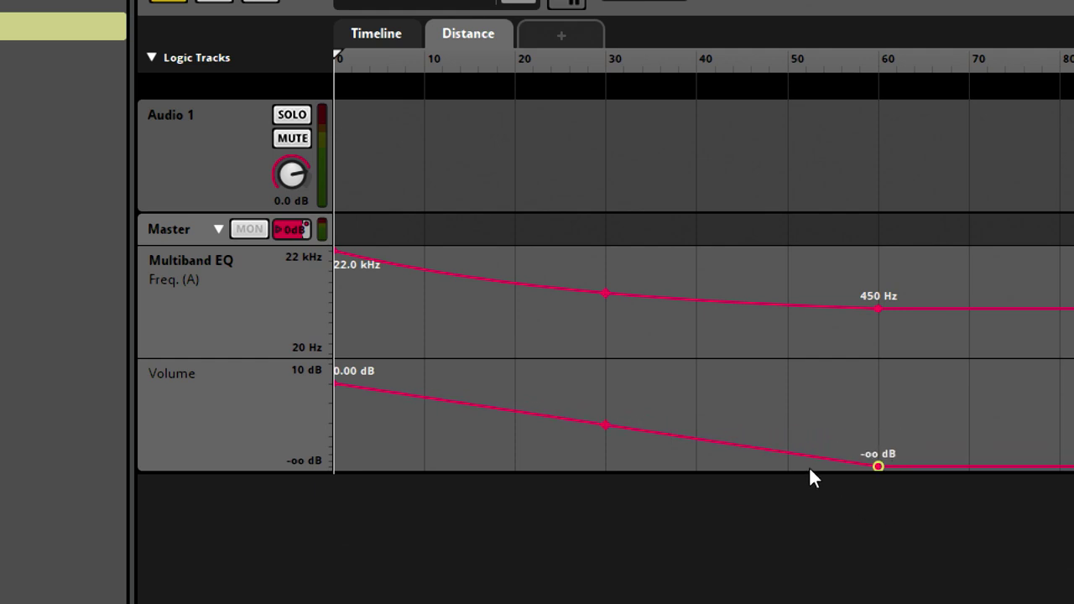
drag(427, 393, 427, 410)
drag(618, 434, 787, 428)
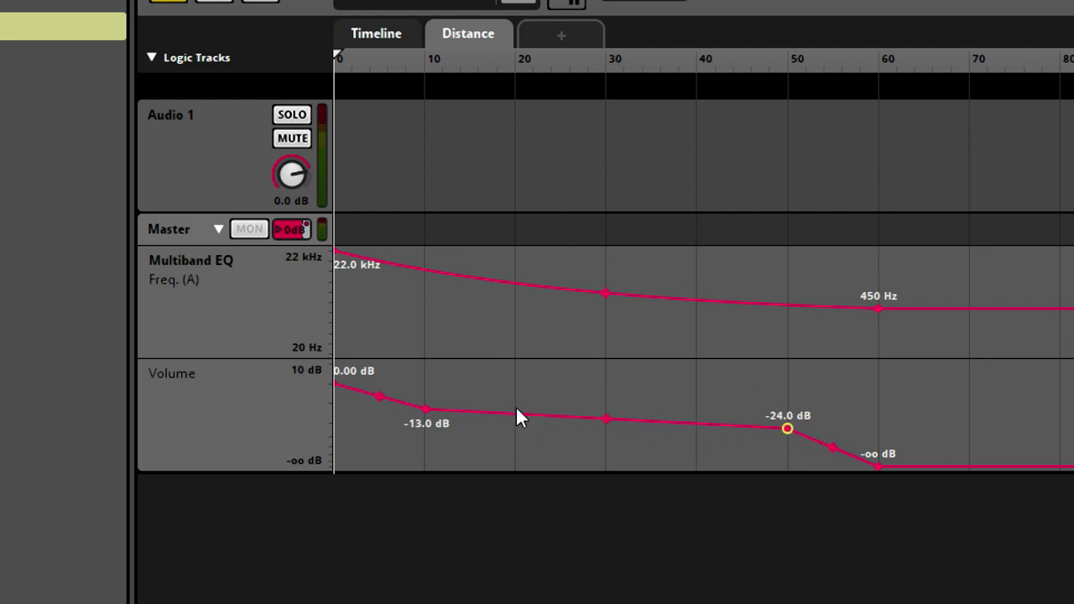
drag(428, 410, 388, 407)
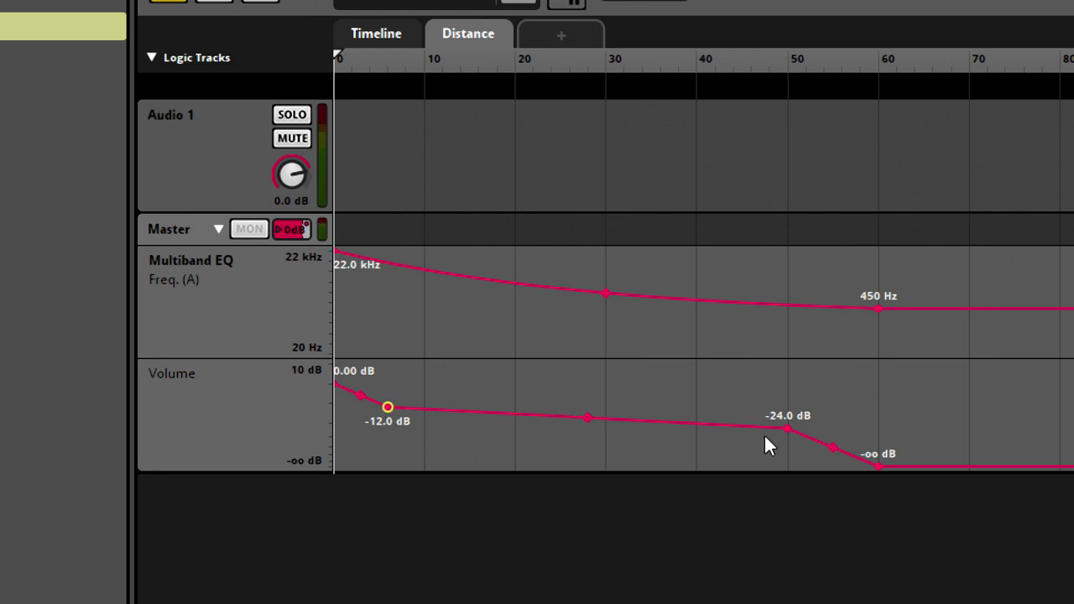
drag(787, 429, 823, 453)
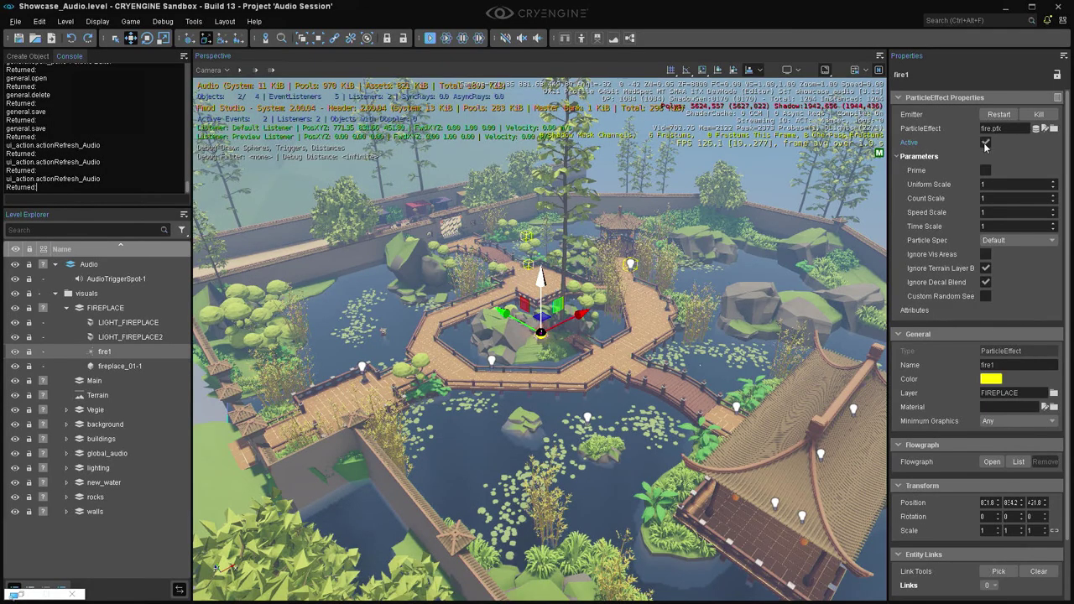
key(z)
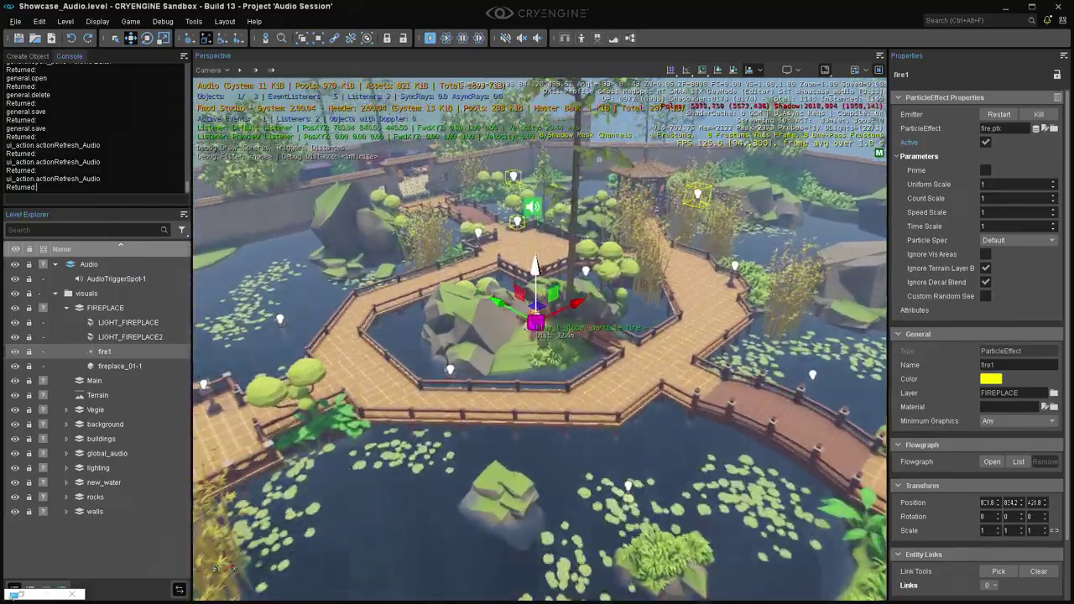
scroll(539, 336, down, 6)
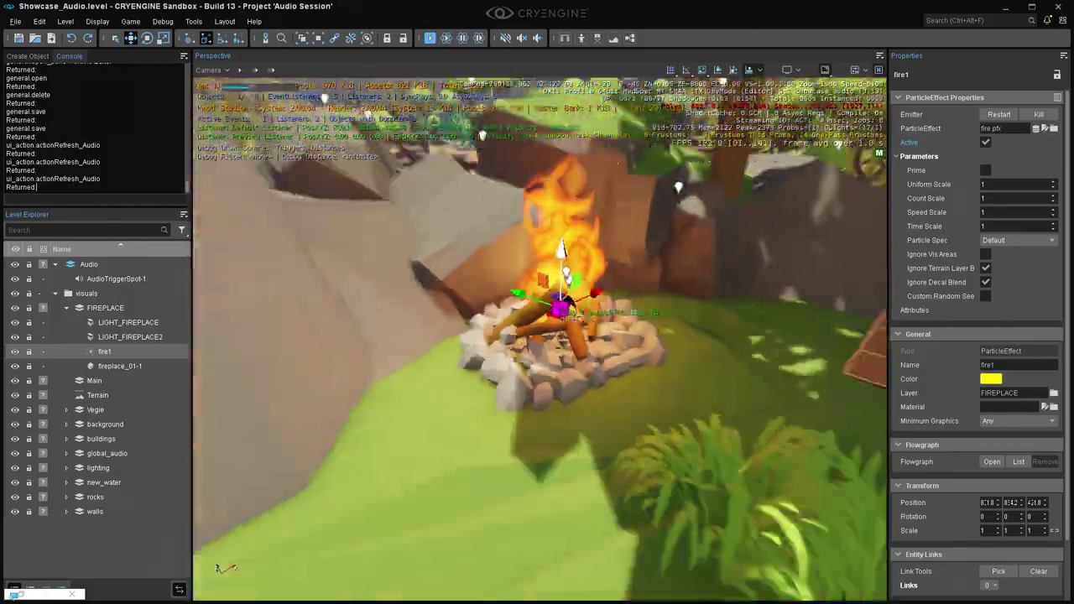
key(z)
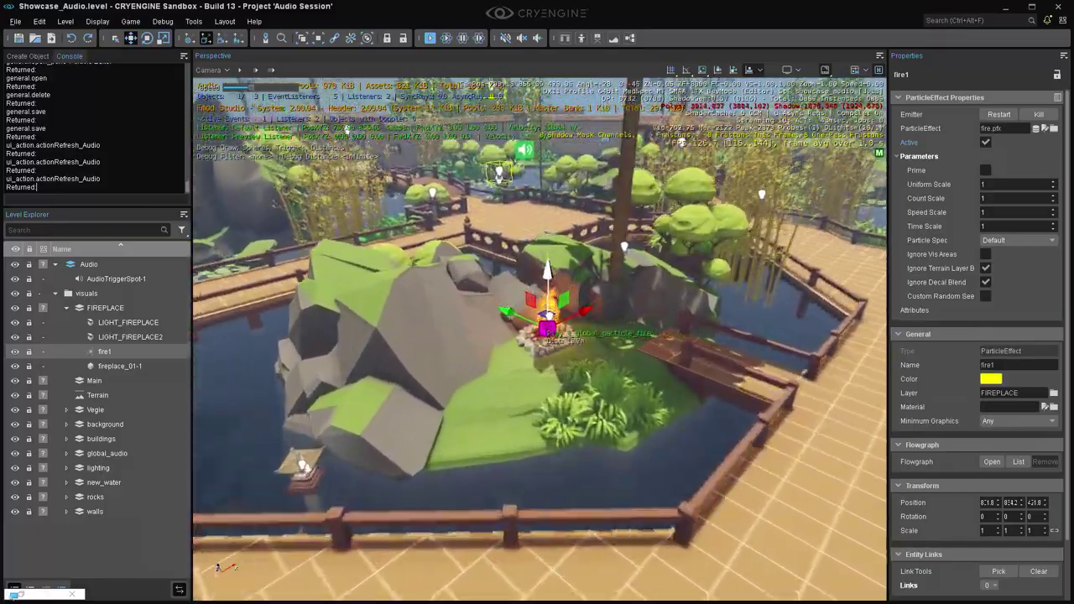
scroll(539, 335, down, 6)
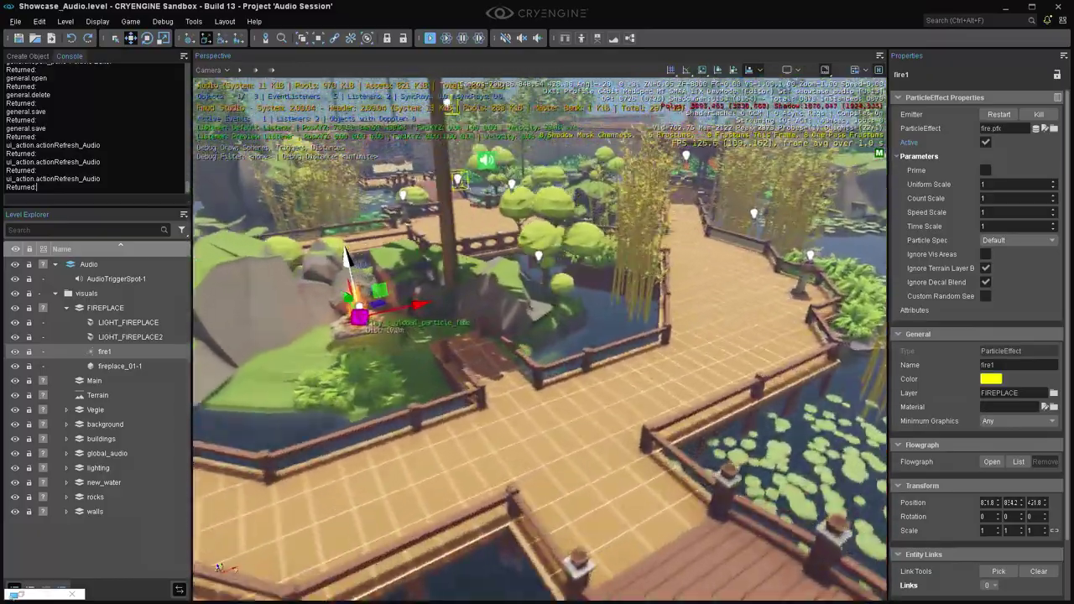
alt+middle_drag(707, 285, 707, 237)
key(ctrl+g)
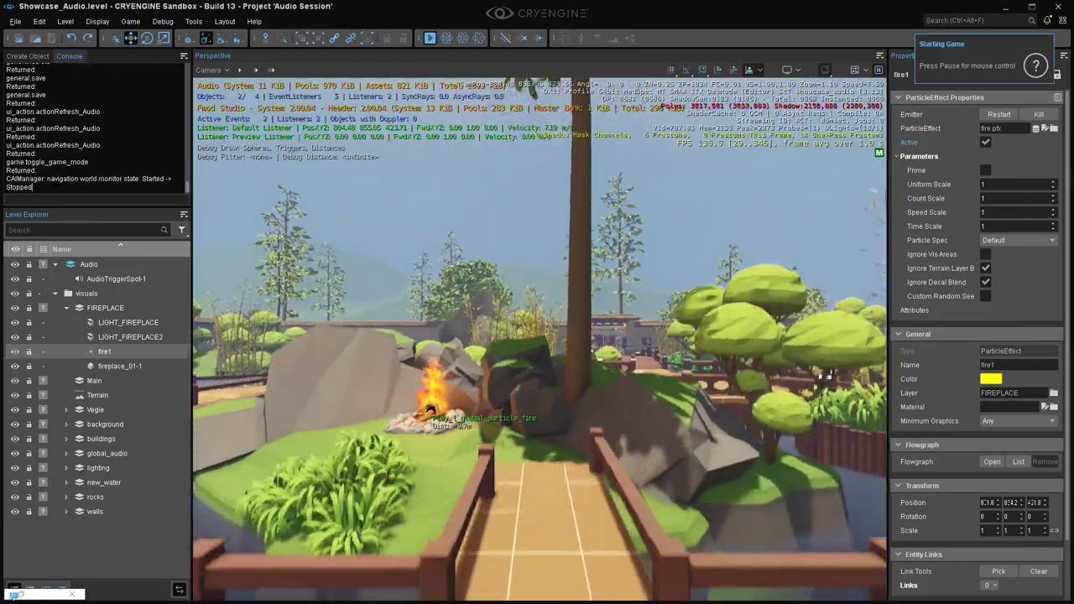
key(w)
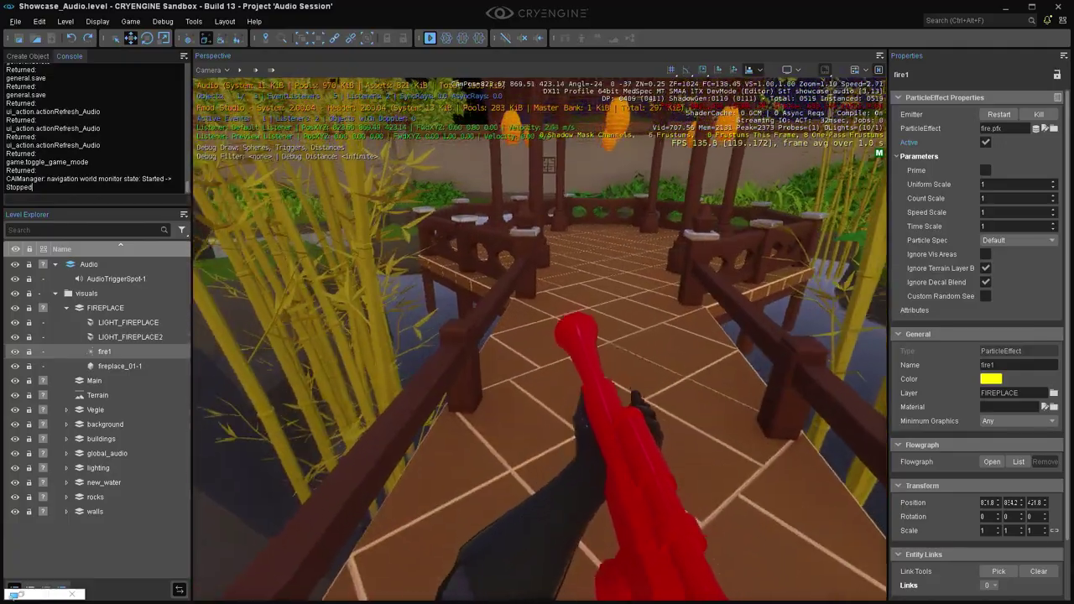
key(Escape)
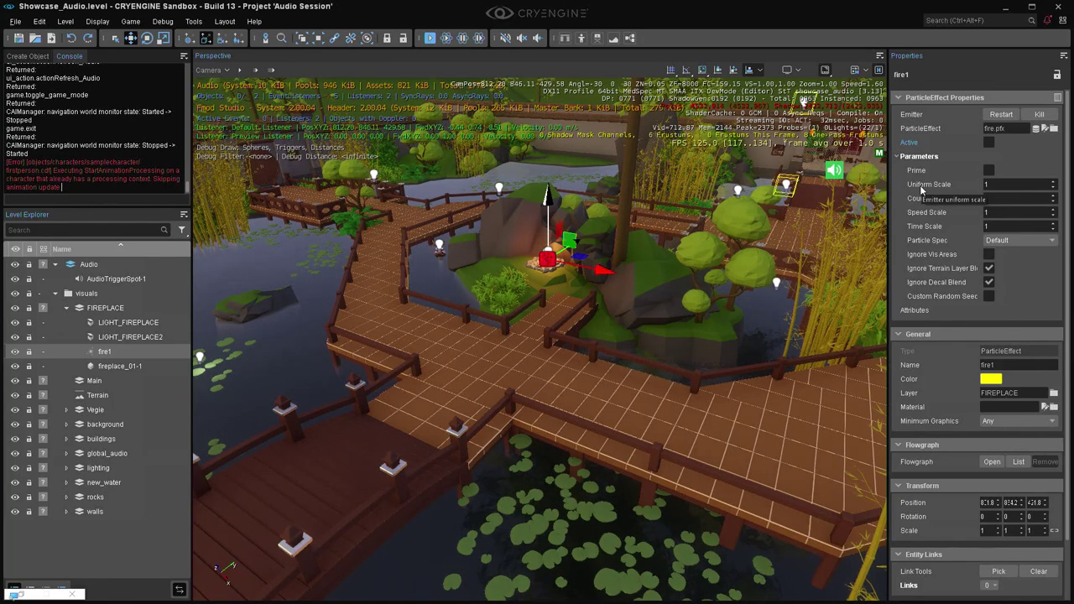
- Search 'cryengine documentation showcase audio' and open the Audio Showcase Level + Tutorial article full-screen
text(cryengine do)
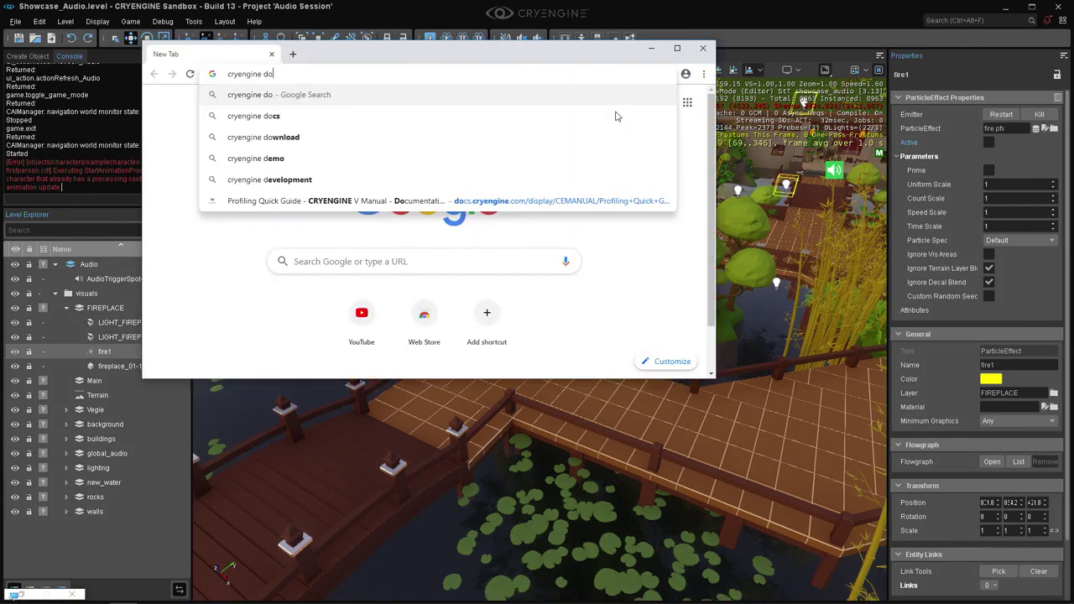
text(cumentation showcase audio)
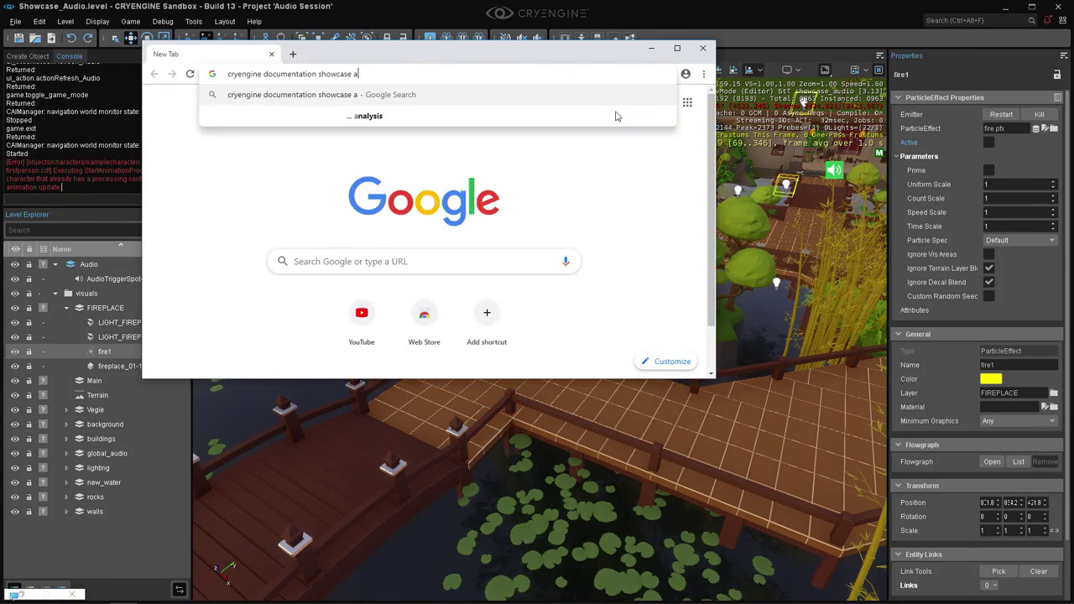
key(Return)
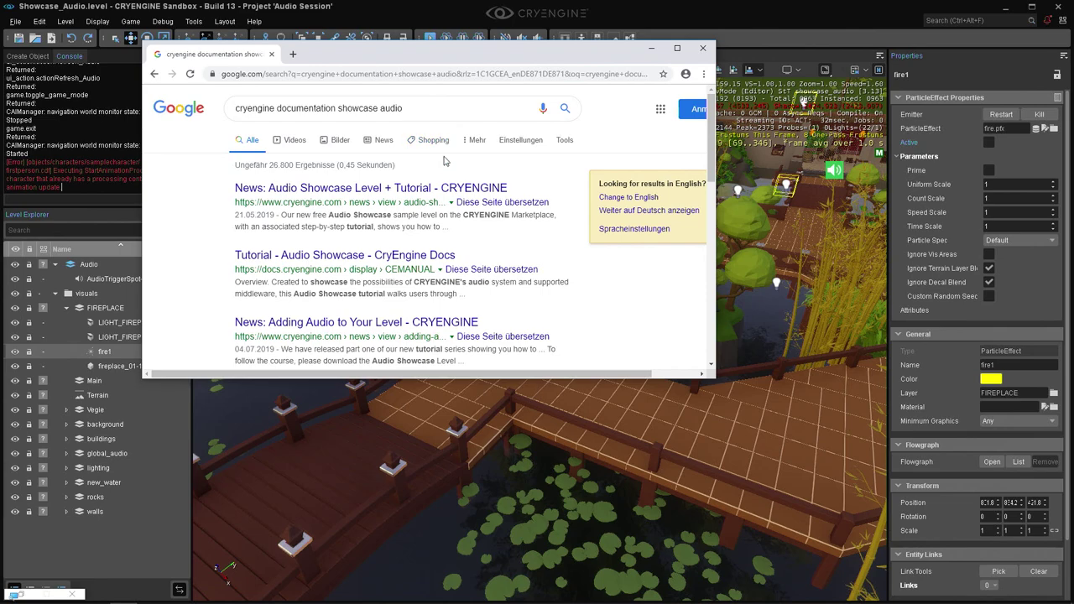
click(445, 187)
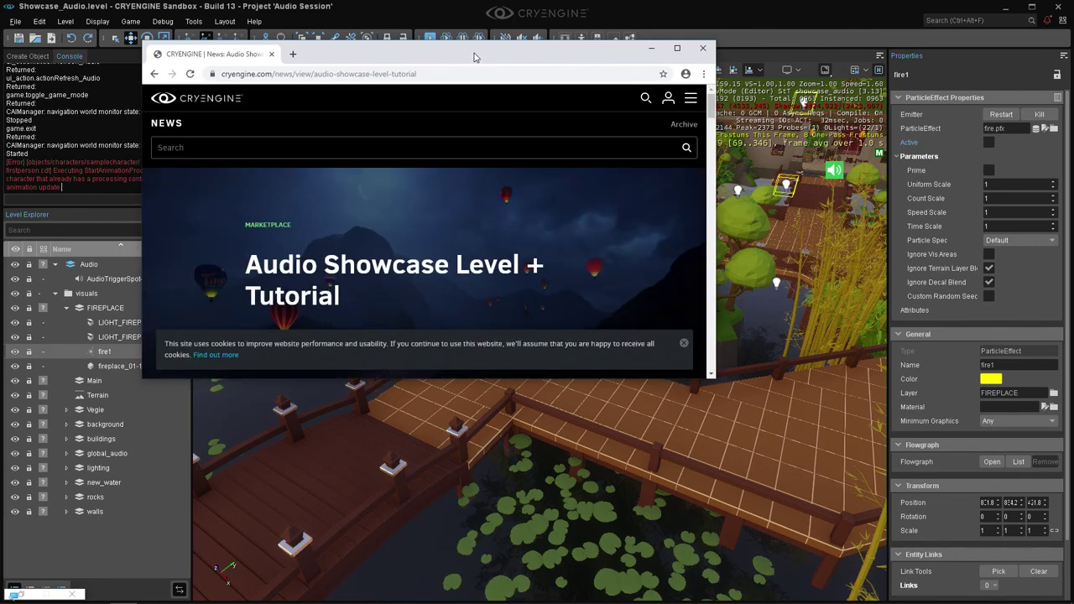
double_click(475, 54)
scroll(476, 162, down, 7)
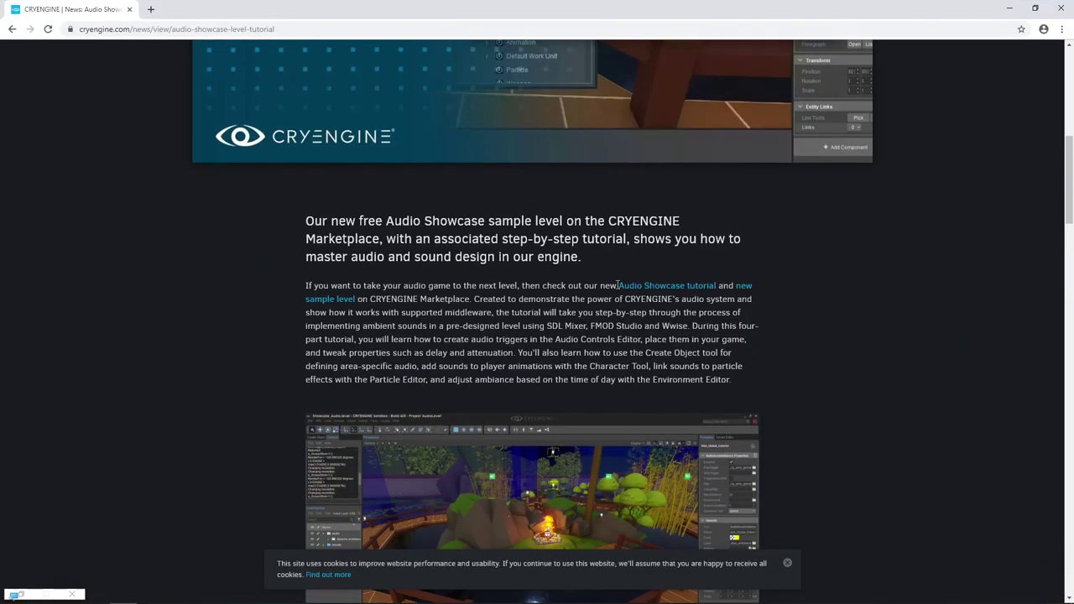
- Open the Audio Showcase tutorial, view Chapter 01: Bringing Audio To The World, then return to the chapter list
click(656, 290)
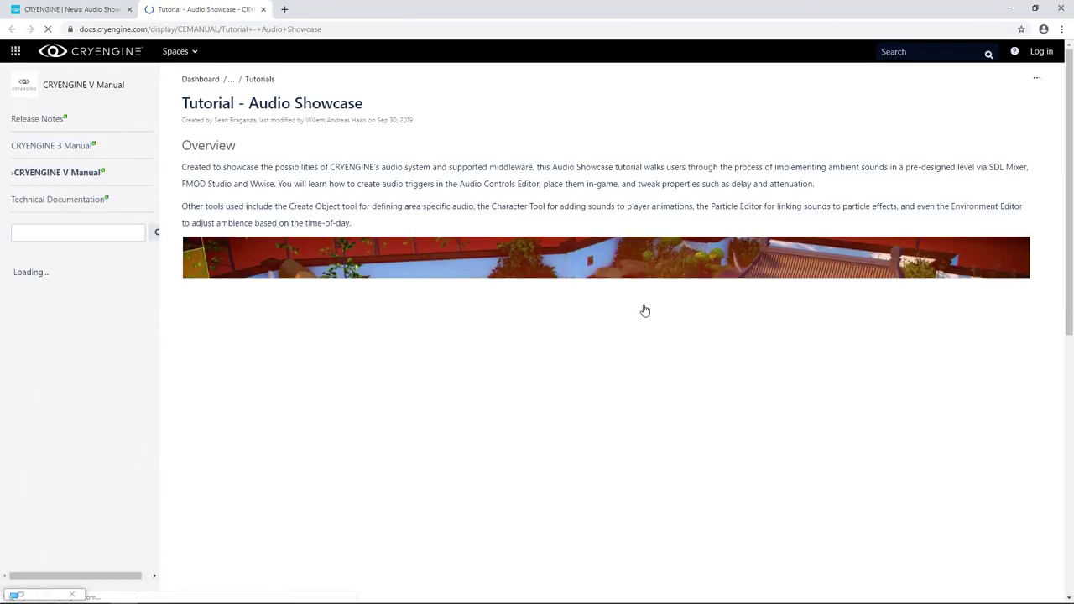
scroll(468, 325, down, 3)
ctrl+scroll(444, 310, down, 5)
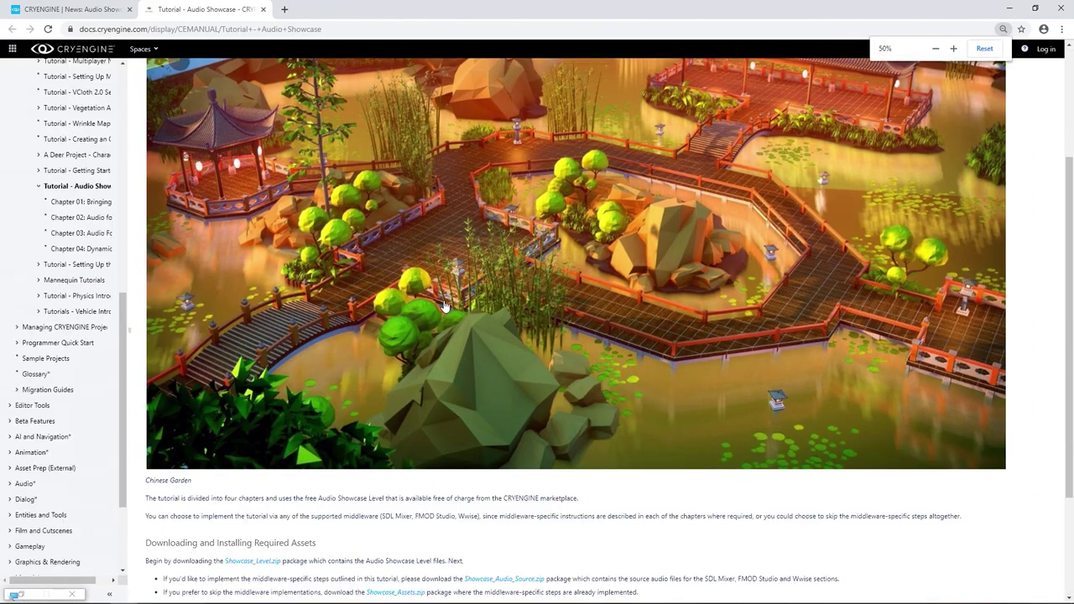
ctrl+scroll(330, 317, up, 1)
scroll(332, 329, down, 5)
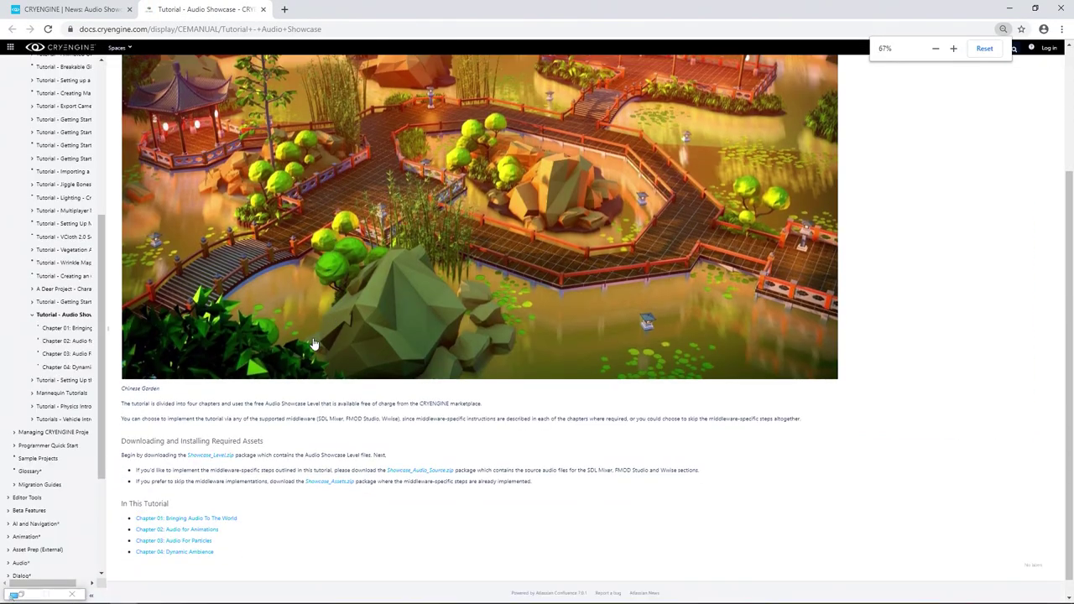
click(185, 388)
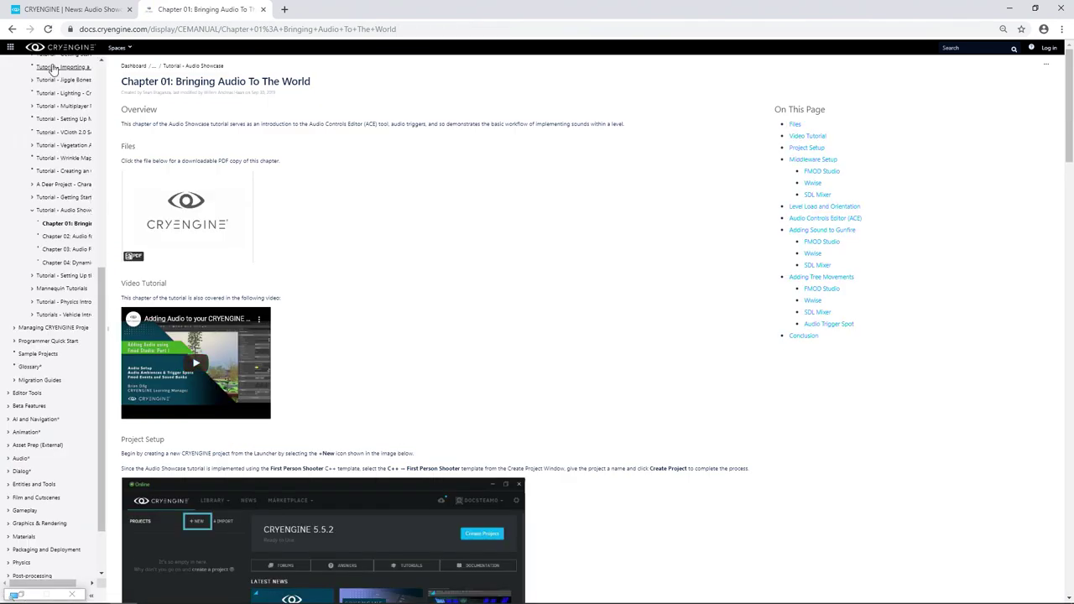
click(10, 29)
ctrl+scroll(170, 426, up, 2)
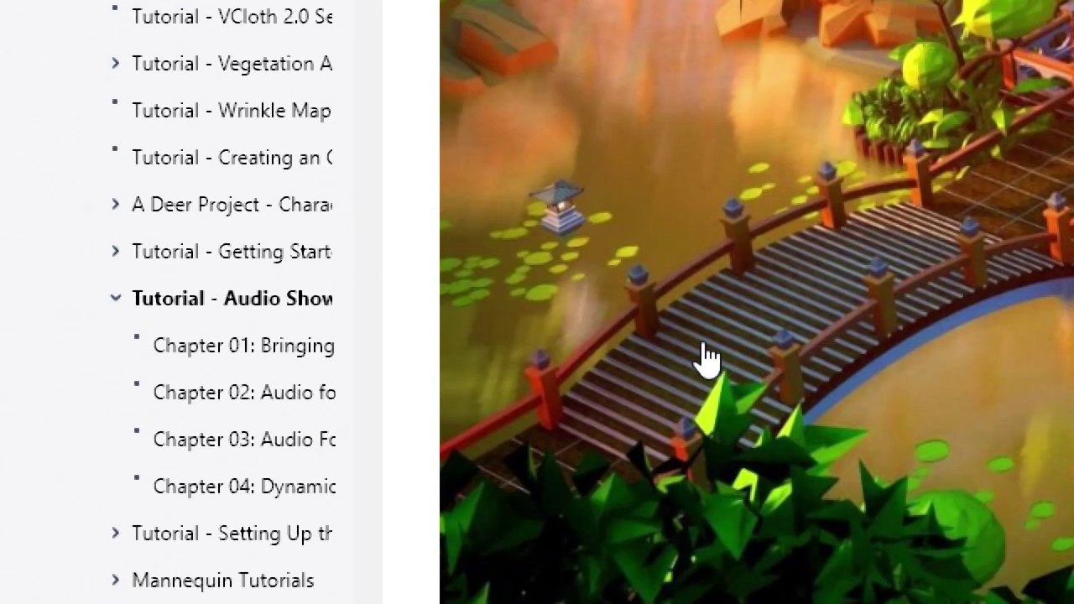
- In a new tab, search 'fmod documentation', view FMOD API Documentation, then return to the results
key(ctrl+t)
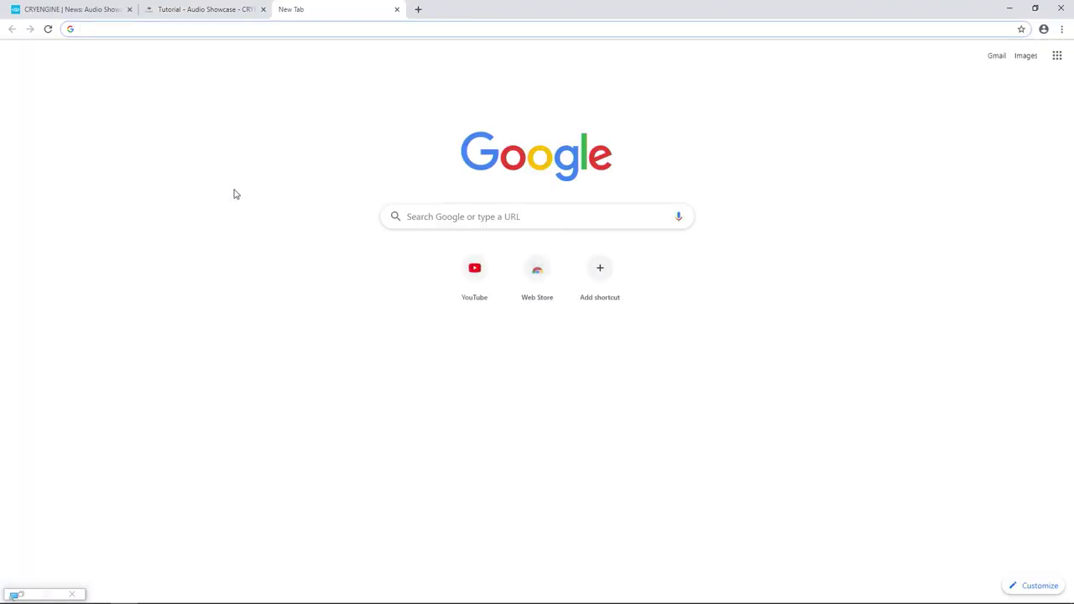
text(fmod d)
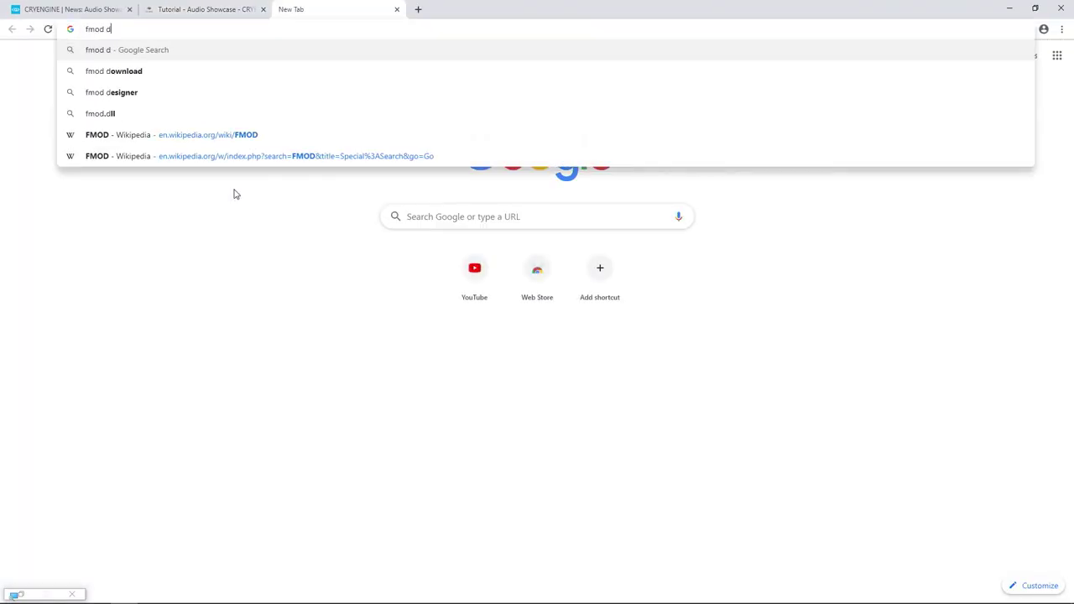
text(ocumentation)
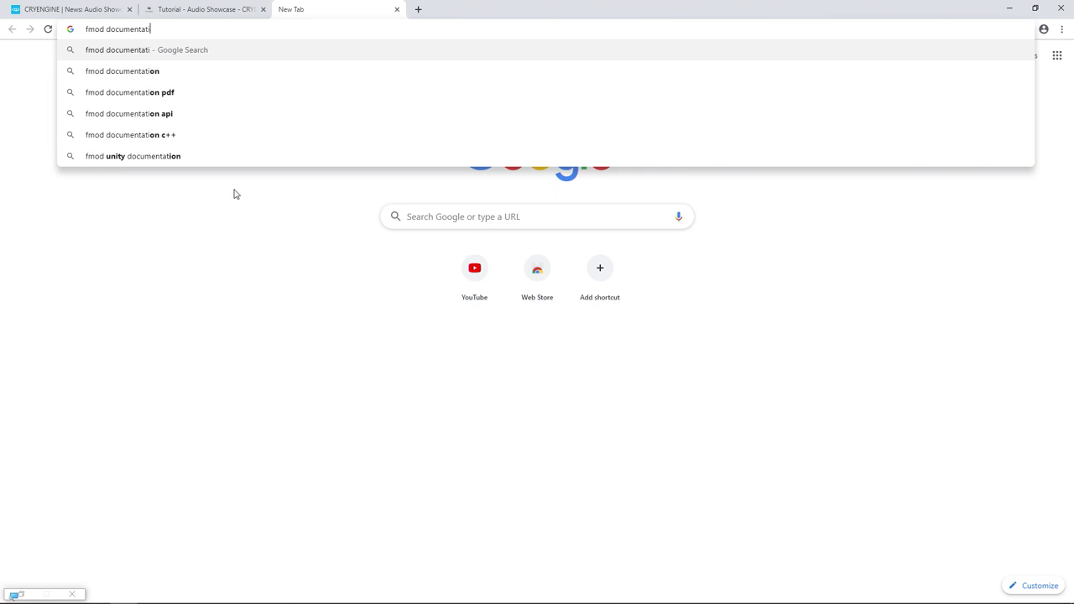
key(Return)
click(202, 146)
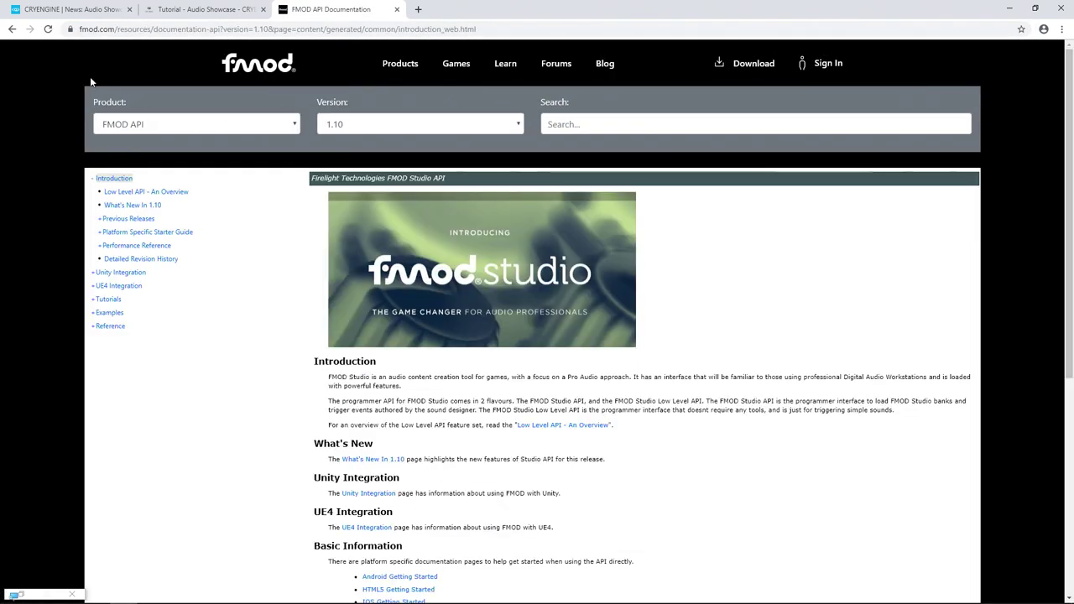
double_click(12, 28)
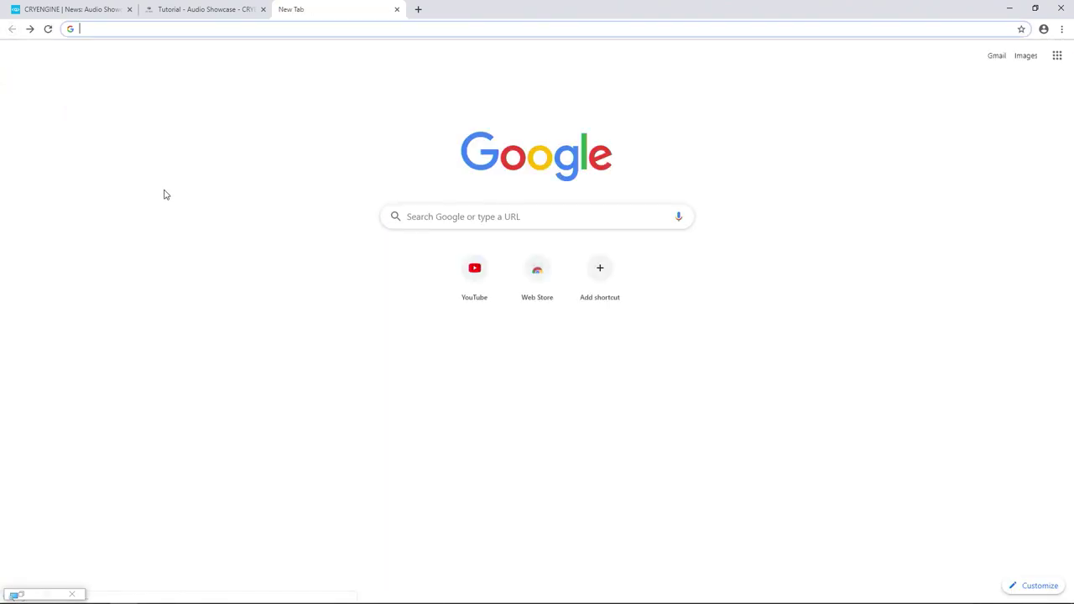
key(alt+Right)
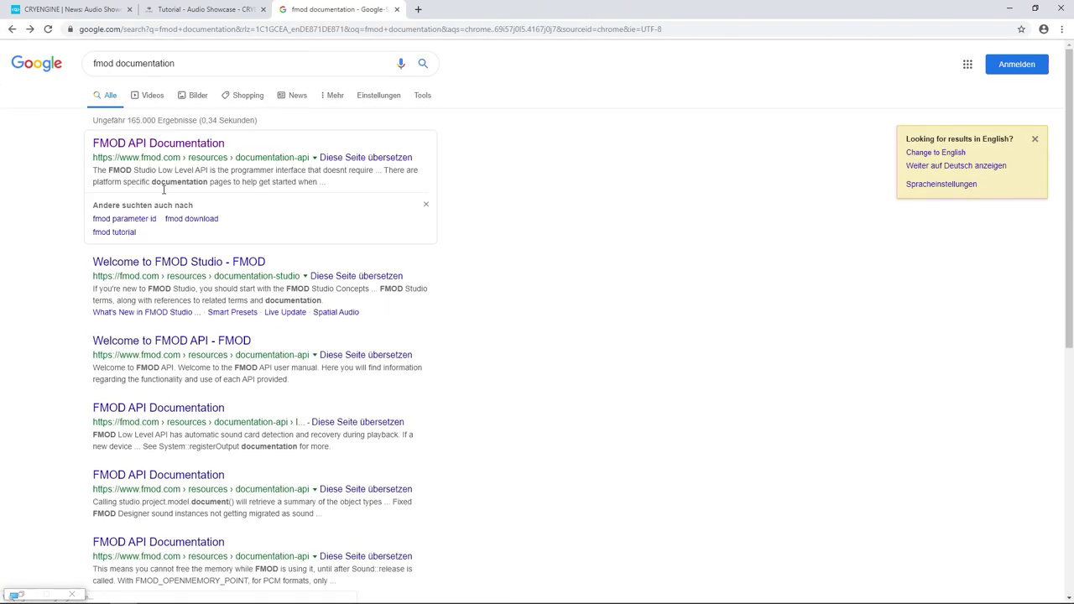